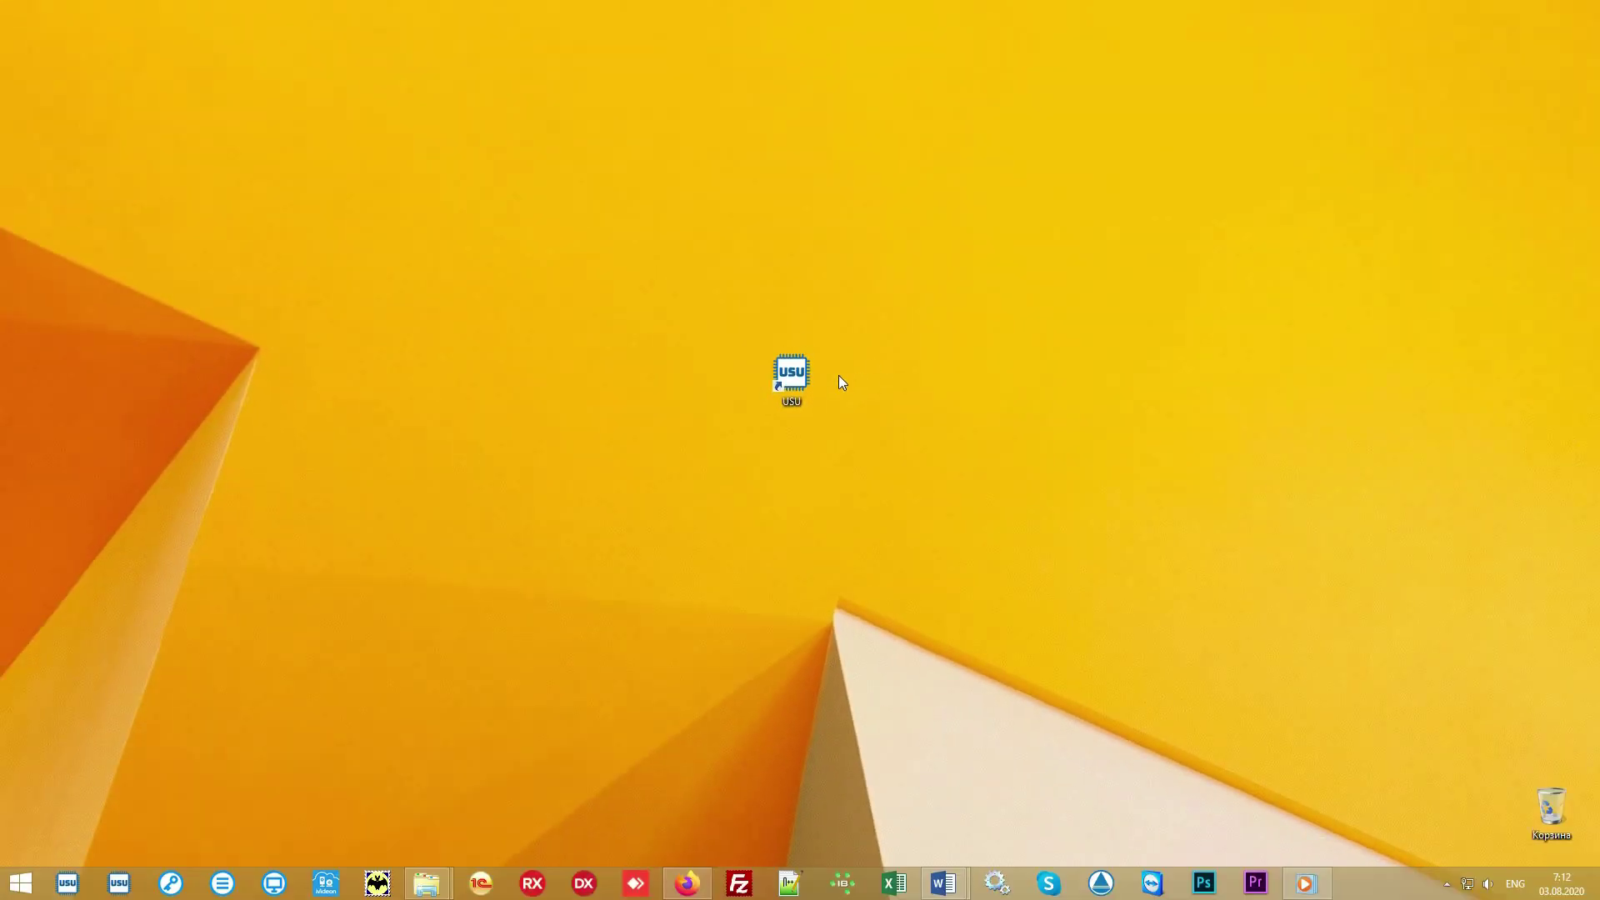
- Start the USU software from its desktop shortcut
{"action": "double_click", "coordinate": [792, 373]}
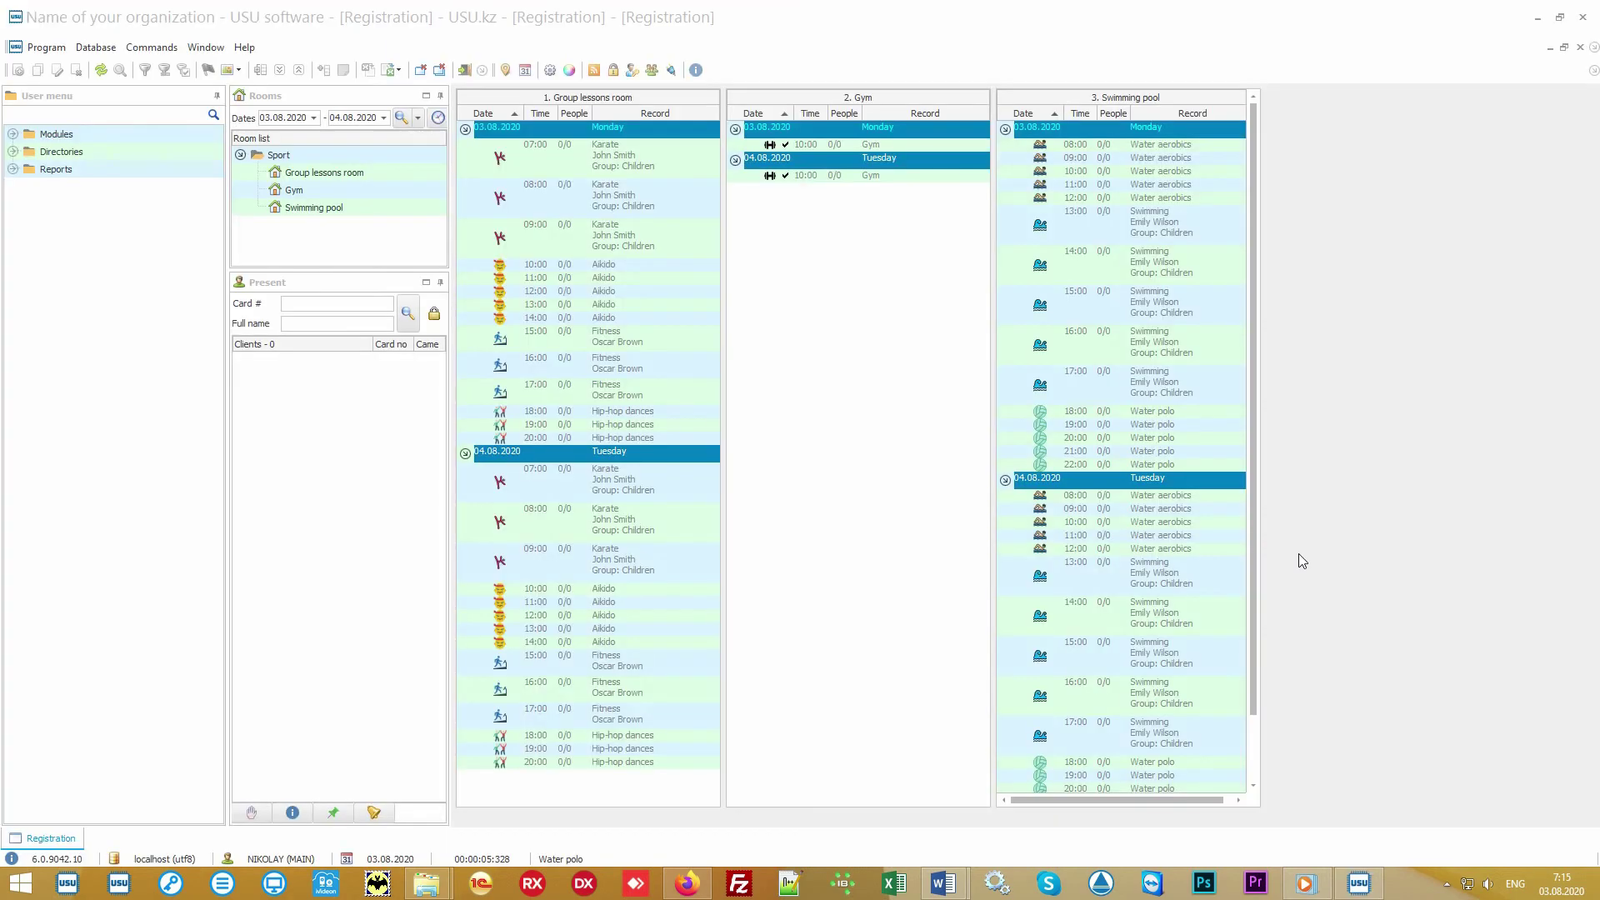
- Preview a range of program interface themes from the theme gallery, including Breakfast in bed, Lilac petal and Cumulus clouds
{"action": "left_click", "coordinate": [570, 70]}
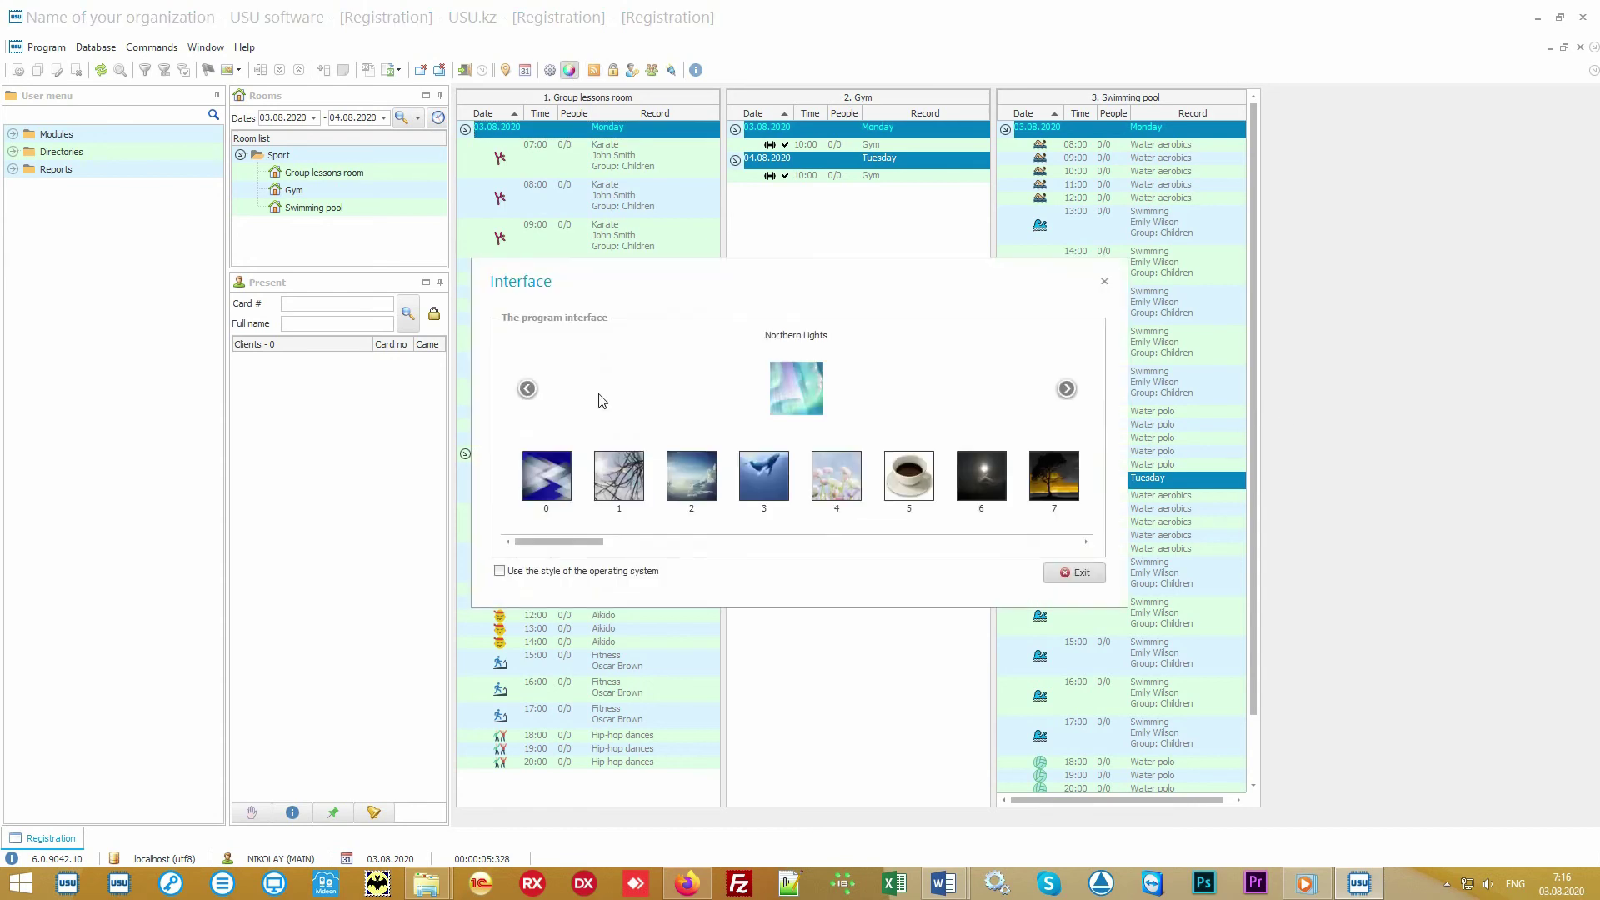
{"action": "left_click", "coordinate": [827, 451]}
{"action": "left_click", "coordinate": [905, 460]}
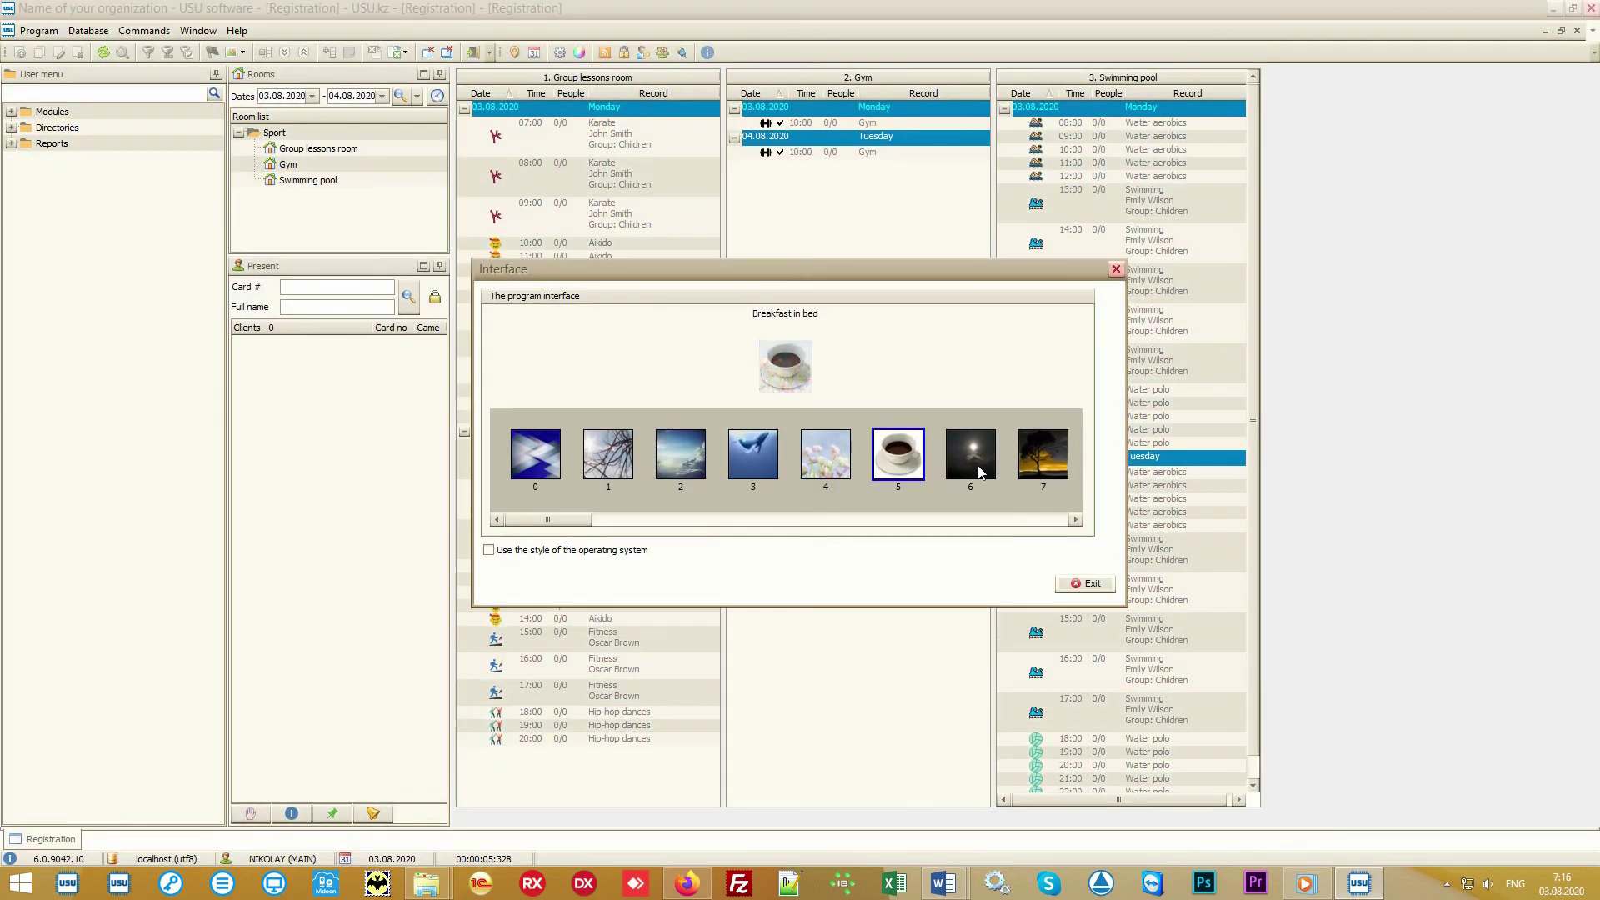
{"action": "left_click", "coordinate": [1046, 452]}
{"action": "left_click_drag", "start_coordinate": [569, 520], "coordinate": [898, 516]}
{"action": "left_click", "coordinate": [759, 455]}
{"action": "left_click", "coordinate": [705, 456]}
{"action": "left_click", "coordinate": [1050, 454]}
{"action": "left_click", "coordinate": [717, 455]}
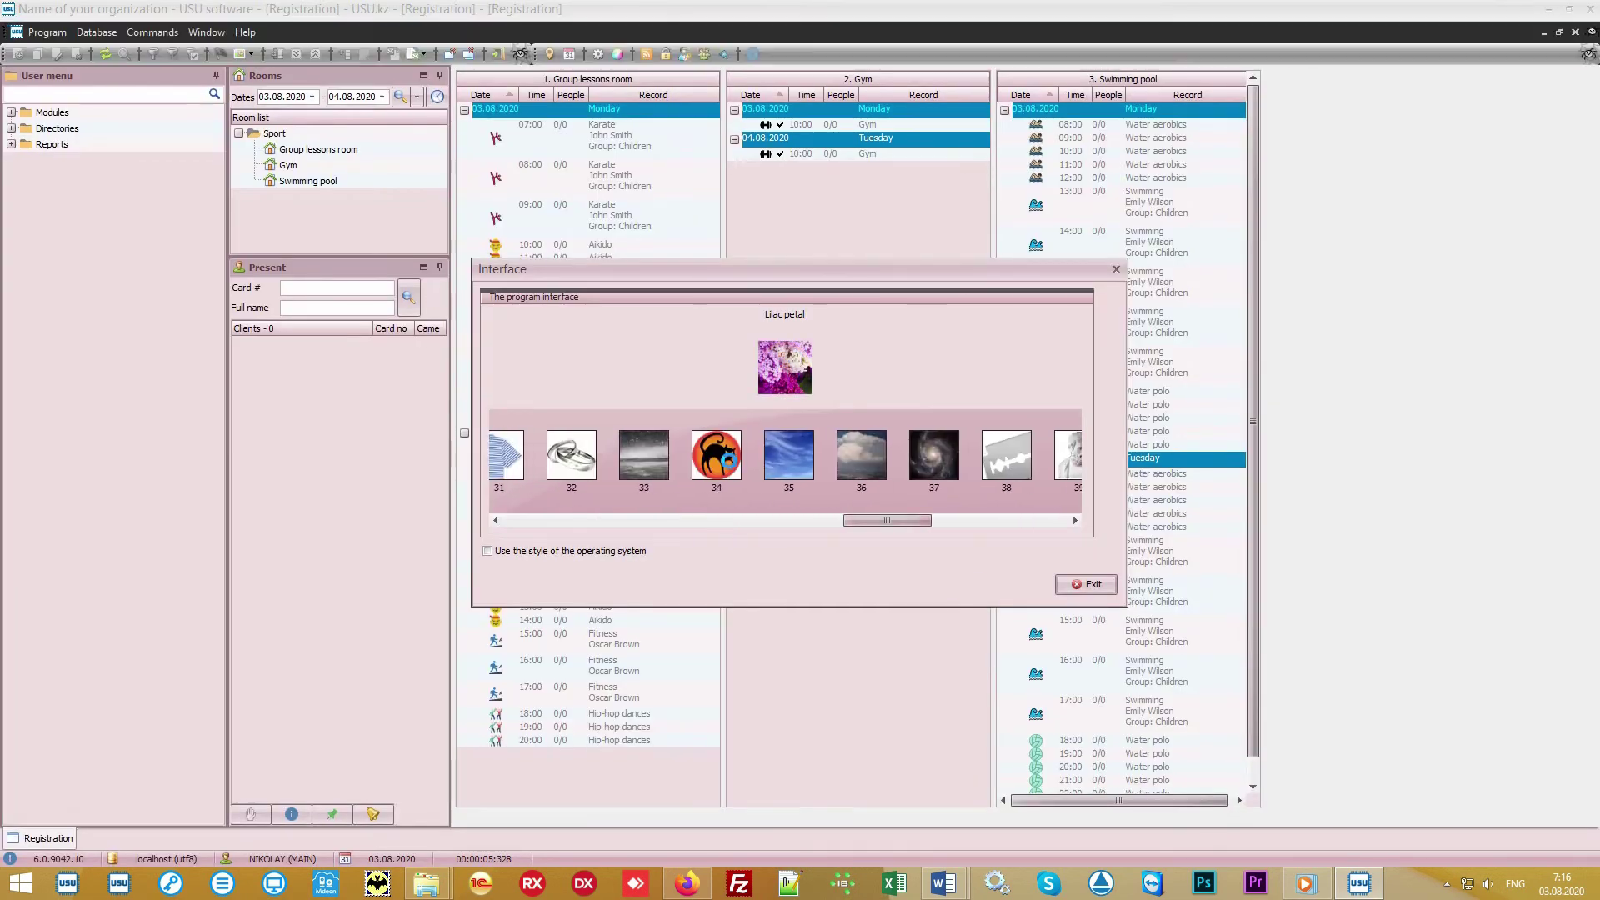
{"action": "left_click", "coordinate": [803, 459]}
{"action": "left_click", "coordinate": [863, 458]}
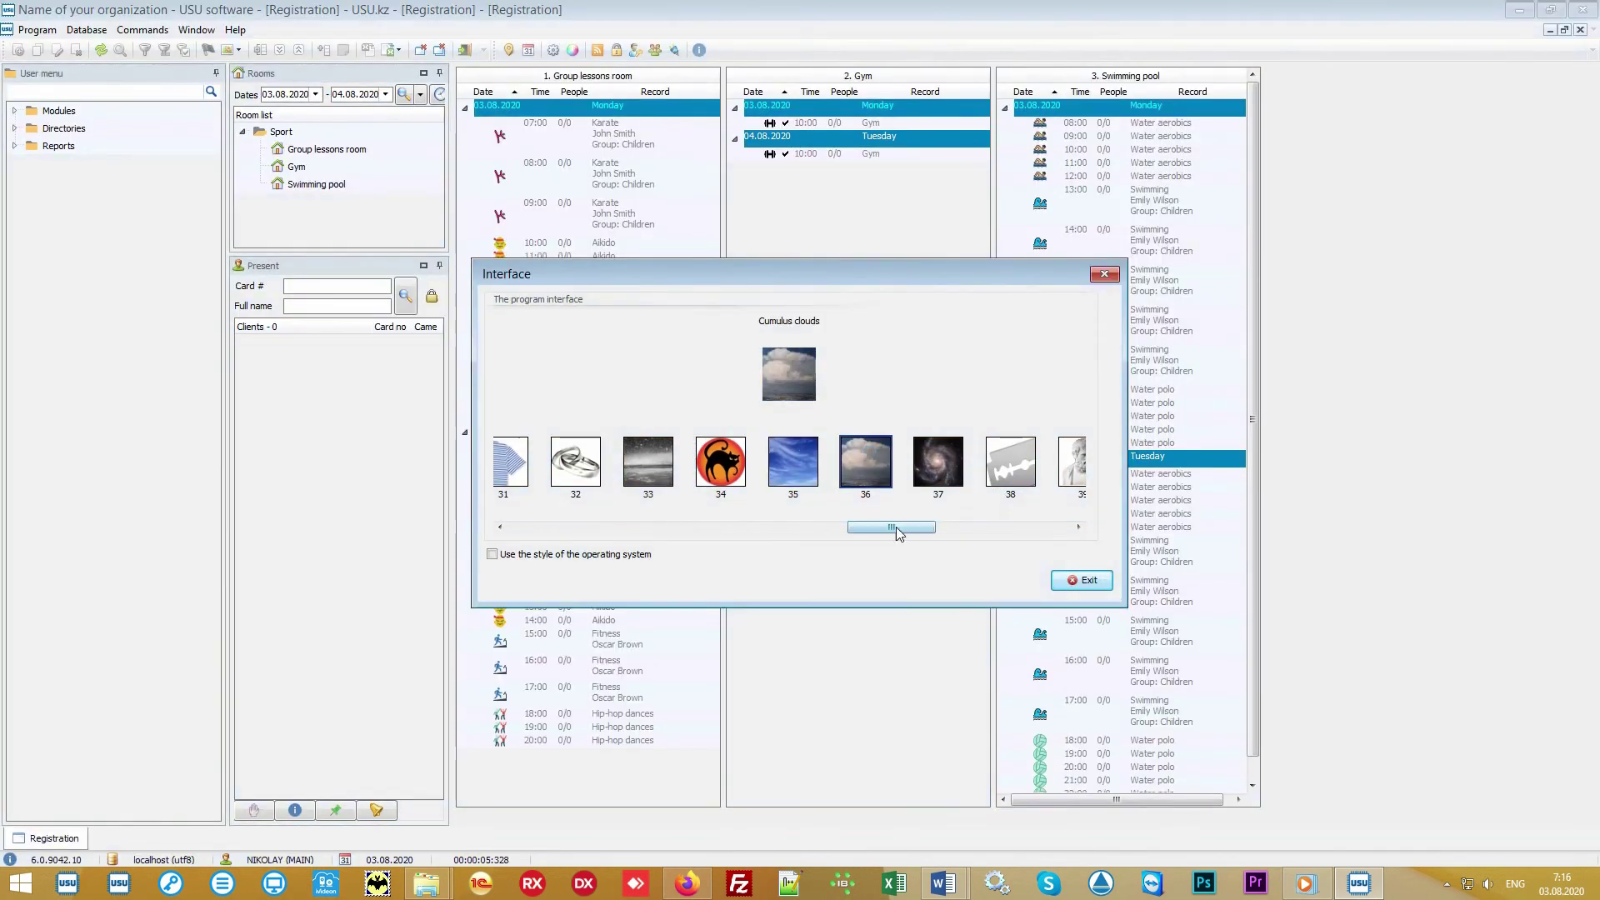
- Try a few more themes, set the program interface to Northern Lights and close the theme gallery
{"action": "left_click_drag", "start_coordinate": [896, 527], "coordinate": [687, 523]}
{"action": "left_click", "coordinate": [904, 461]}
{"action": "left_click", "coordinate": [736, 457]}
{"action": "left_click", "coordinate": [827, 456]}
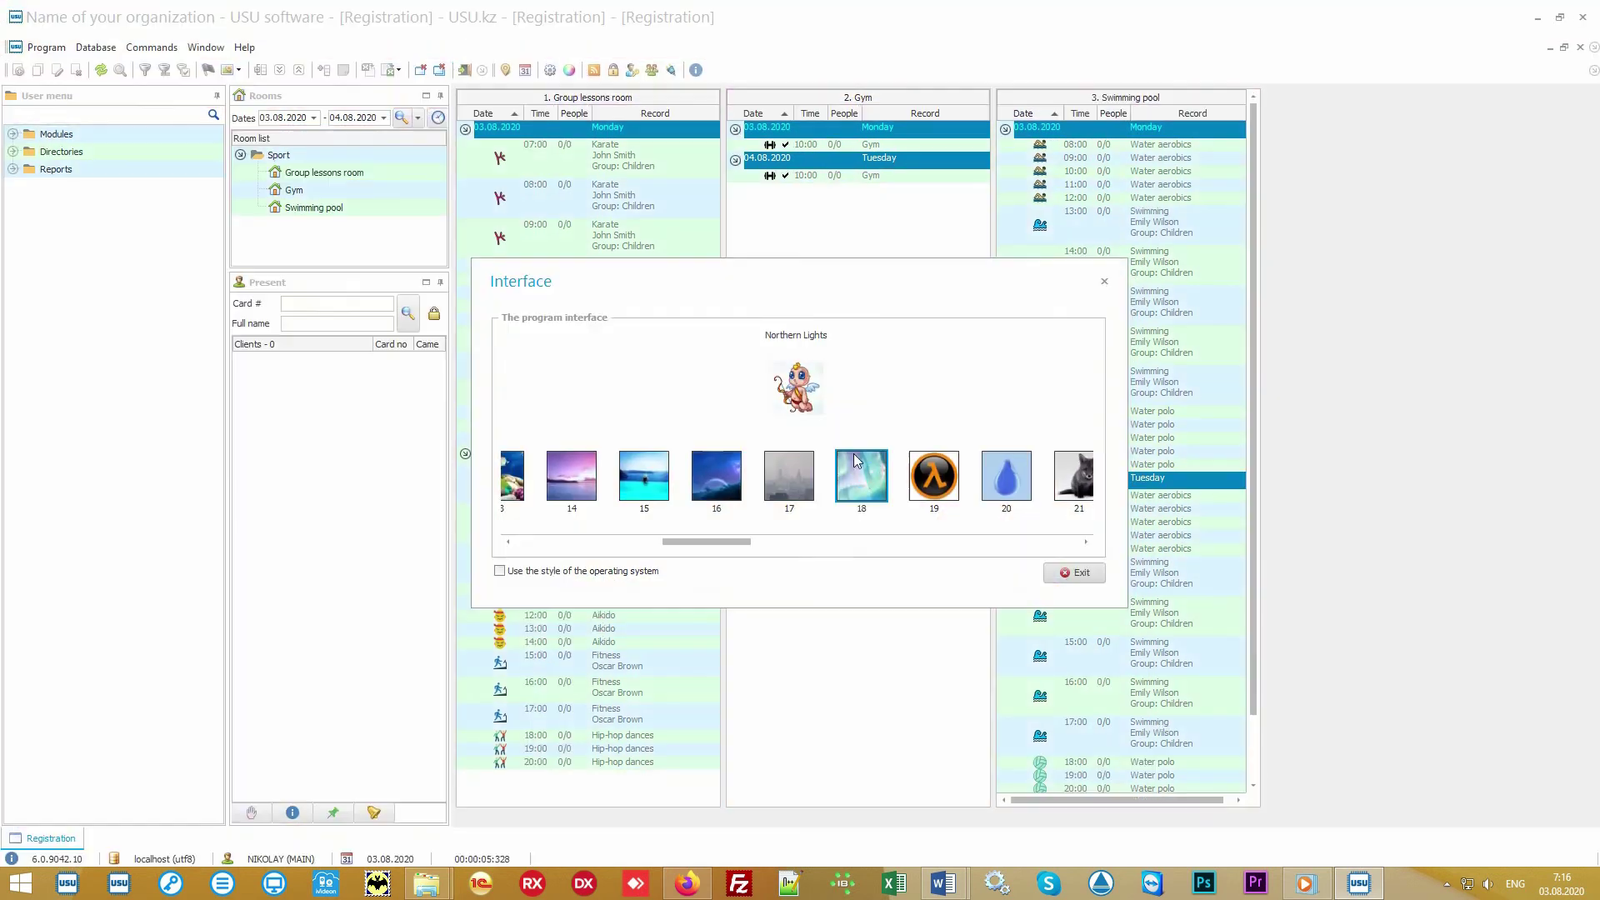
{"action": "left_click", "coordinate": [1104, 282]}
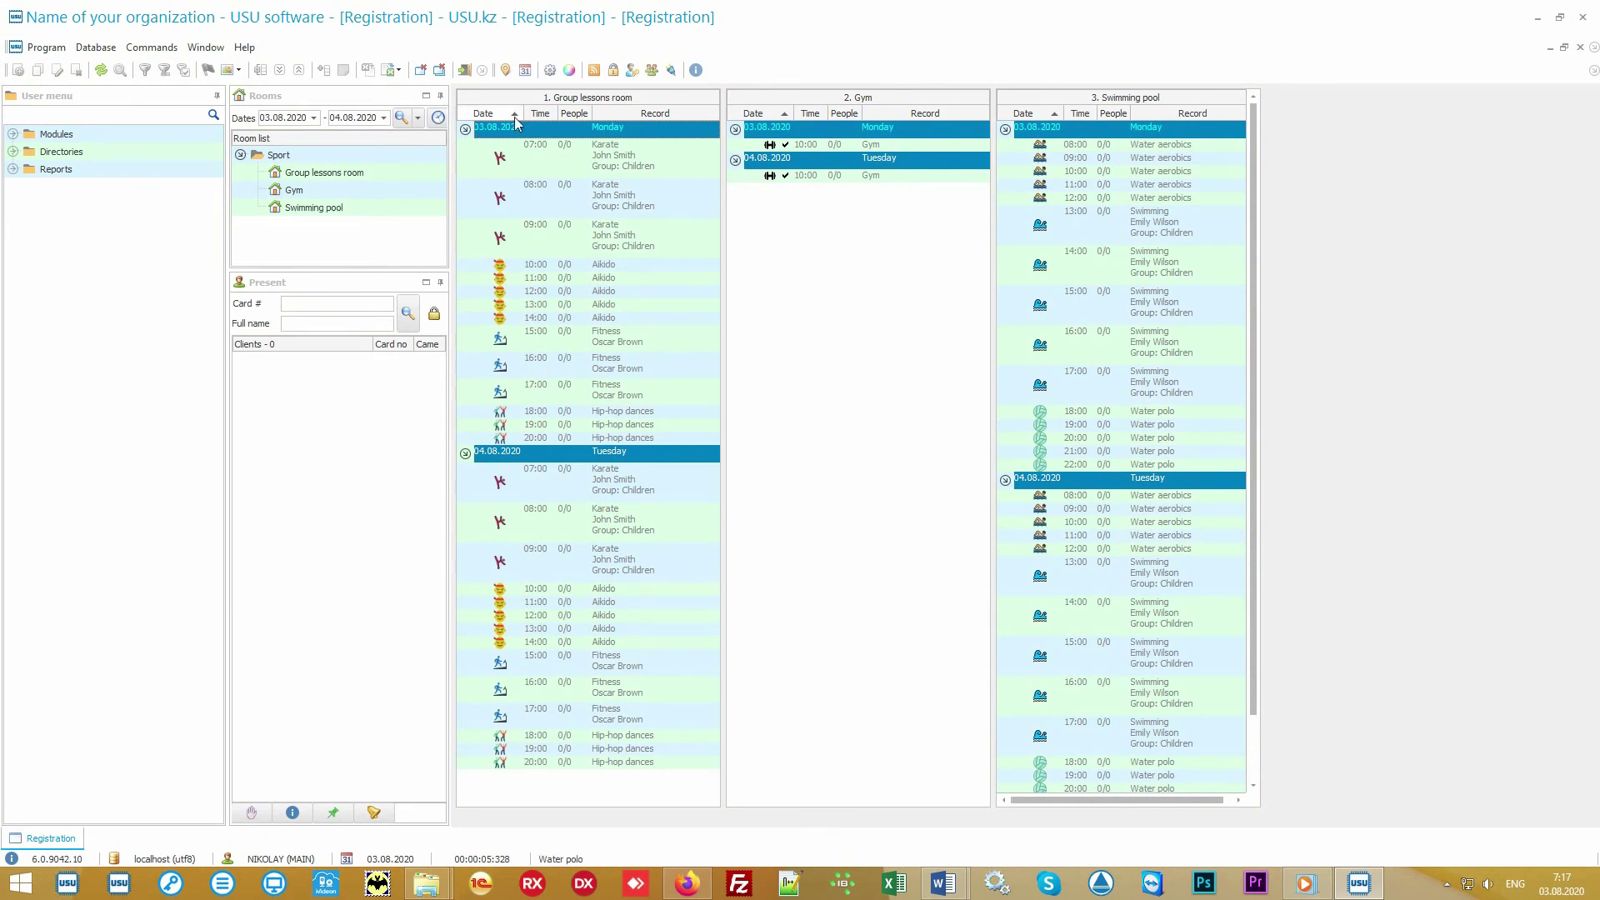
- Close the Registration window, reopen it and select the Sport group in the room list
{"action": "left_click", "coordinate": [423, 70]}
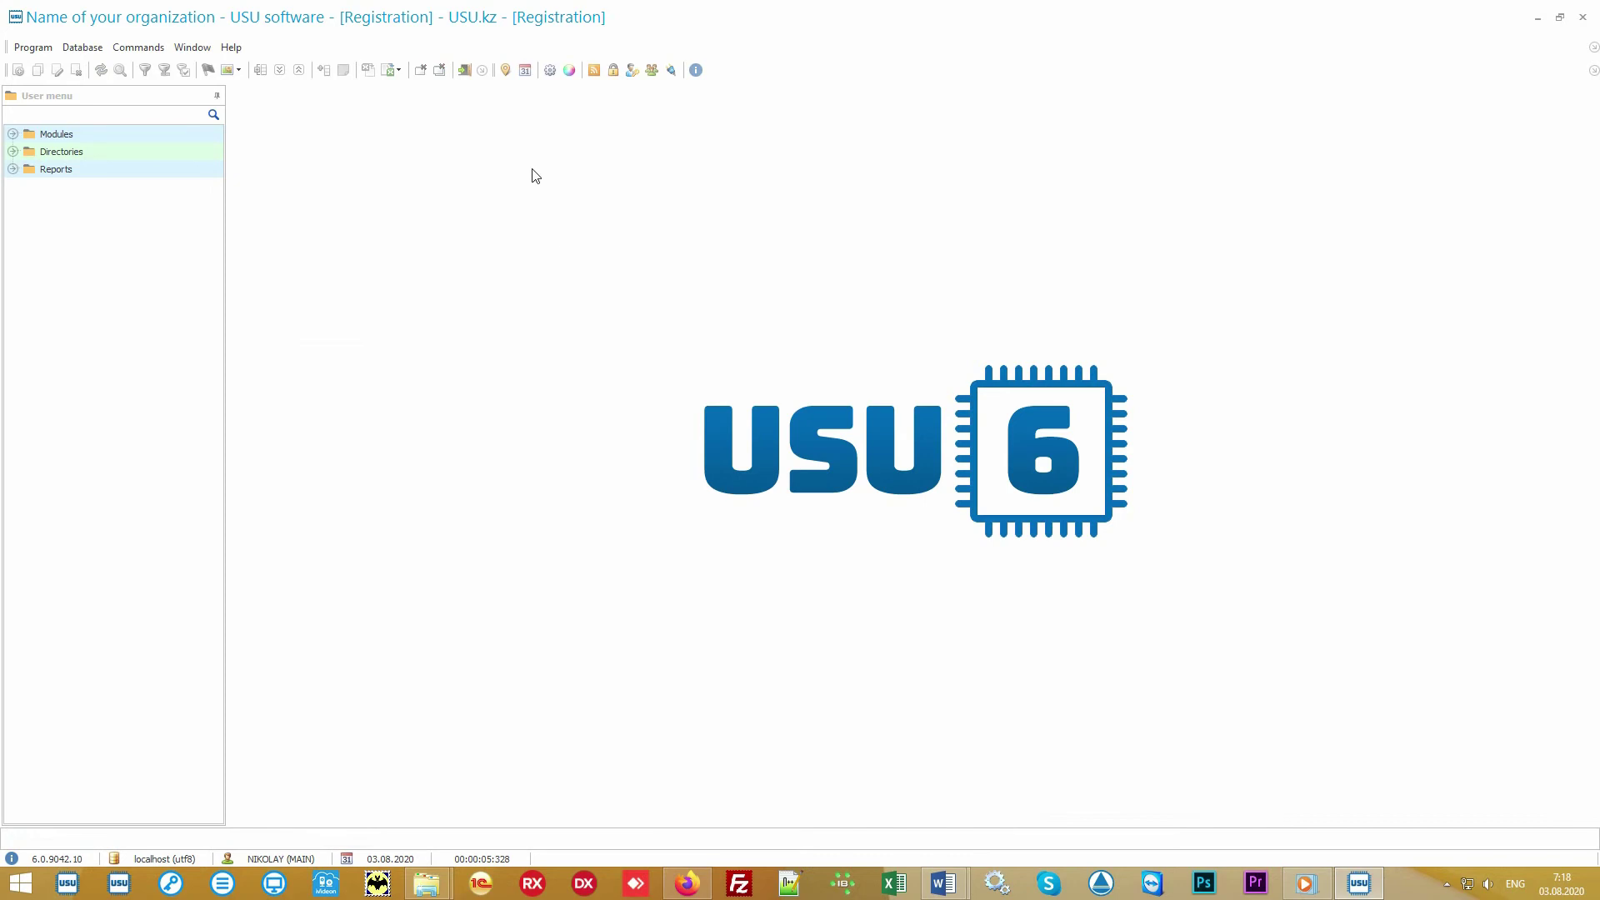
{"action": "left_click", "coordinate": [526, 71]}
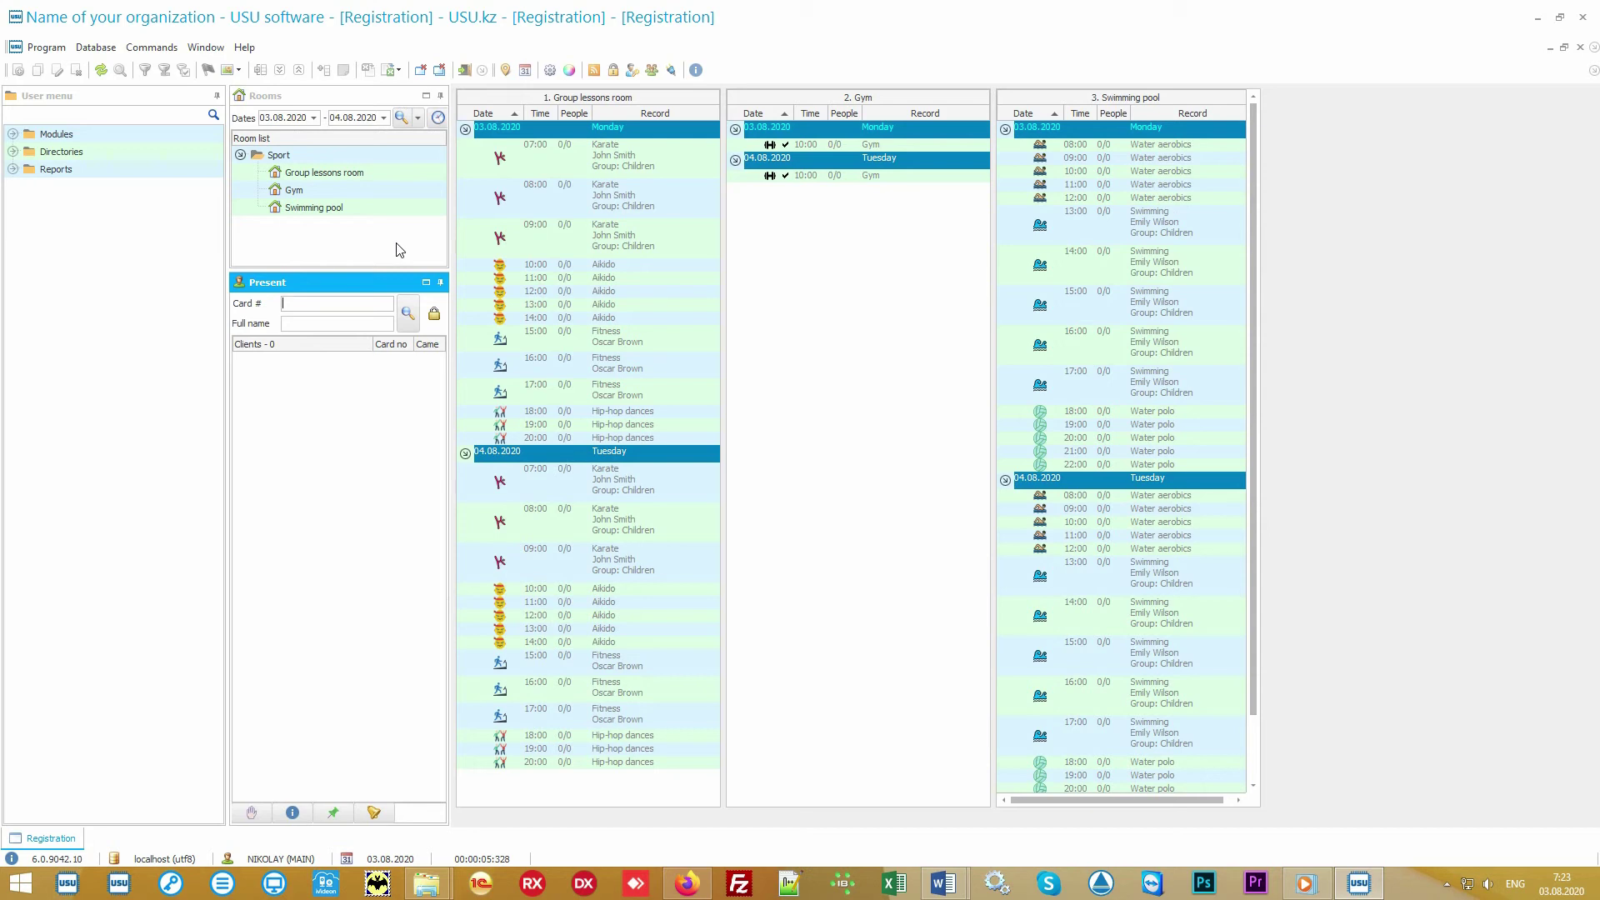
{"action": "left_click", "coordinate": [278, 160]}
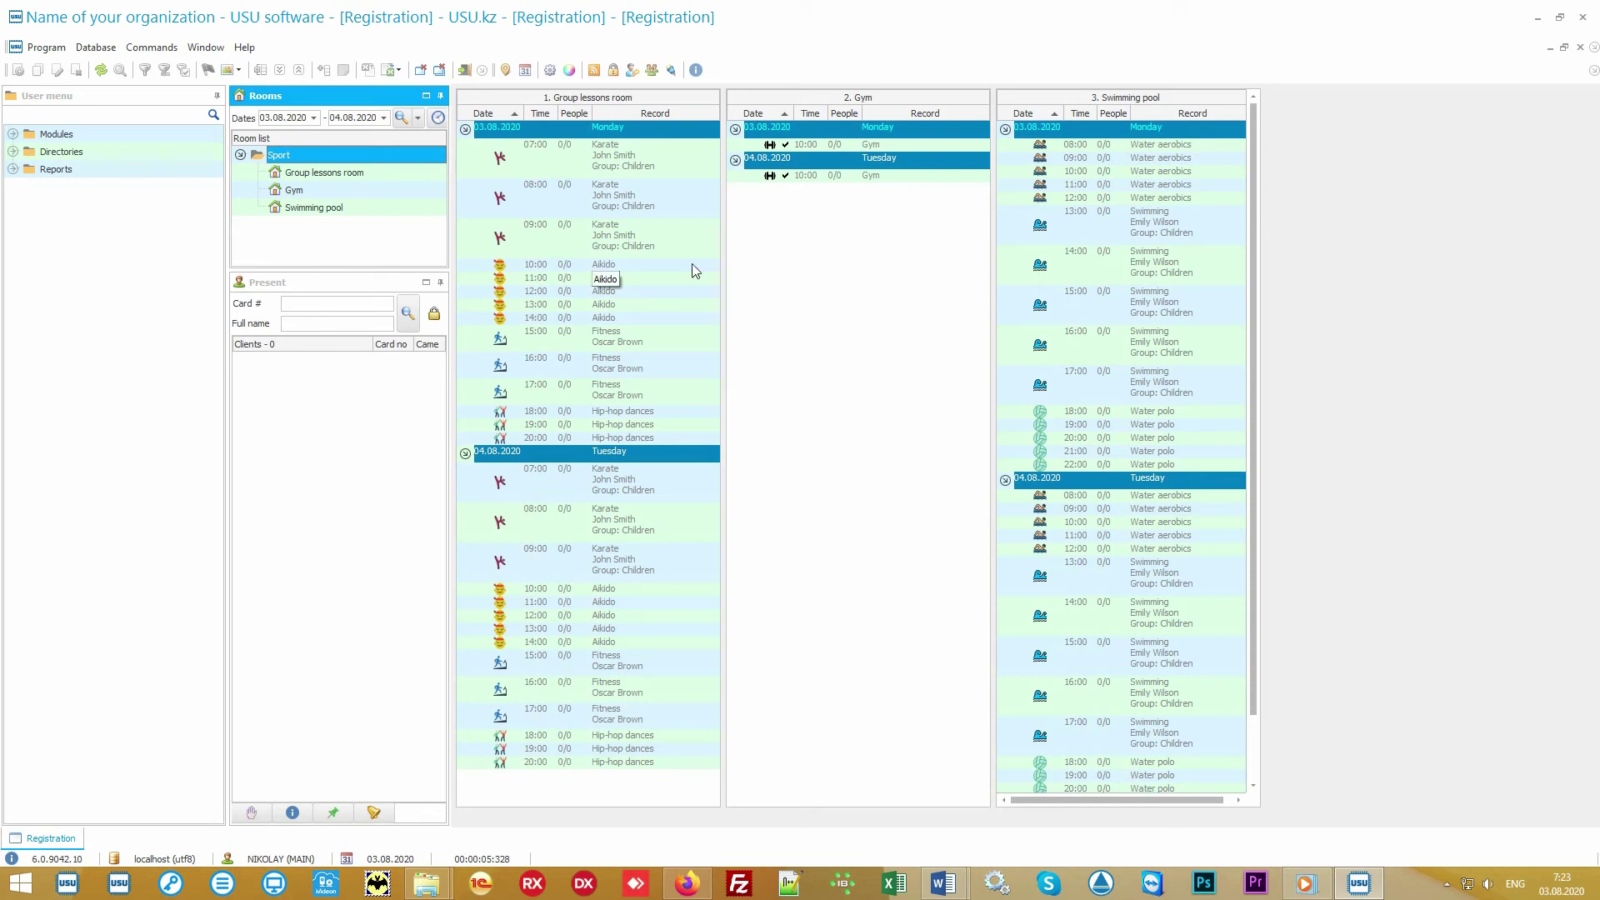
- Book the client with the Karate 50 lessons subscription into the 03.08.2020 Karate lesson at 09:00 in the Group lessons room
{"action": "left_click", "coordinate": [663, 239]}
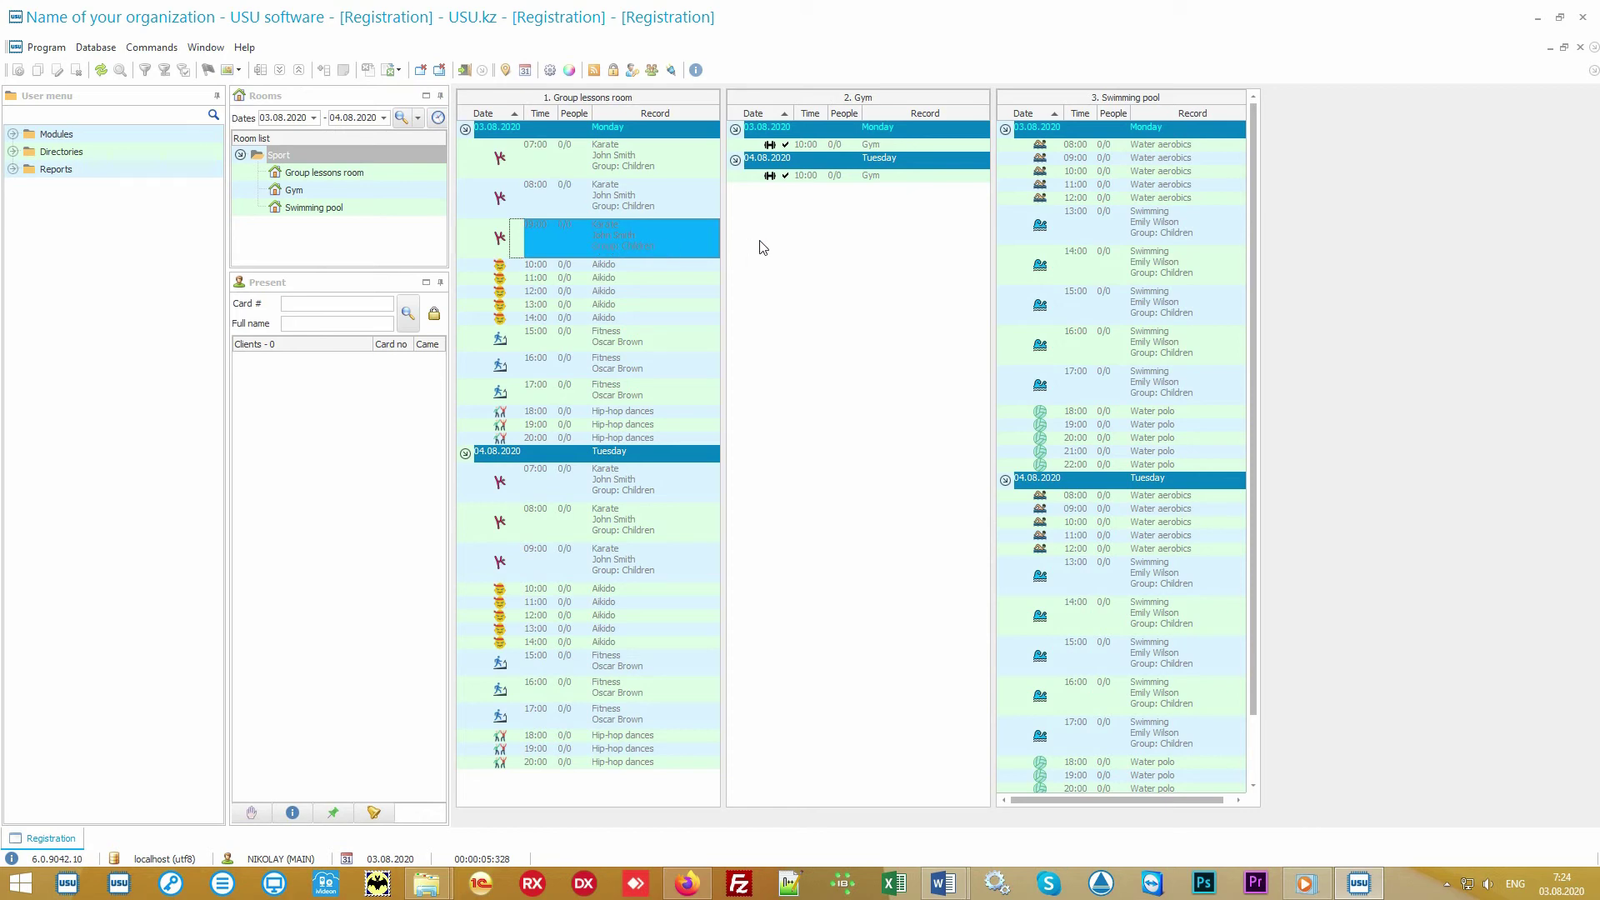
{"action": "double_click", "coordinate": [570, 233]}
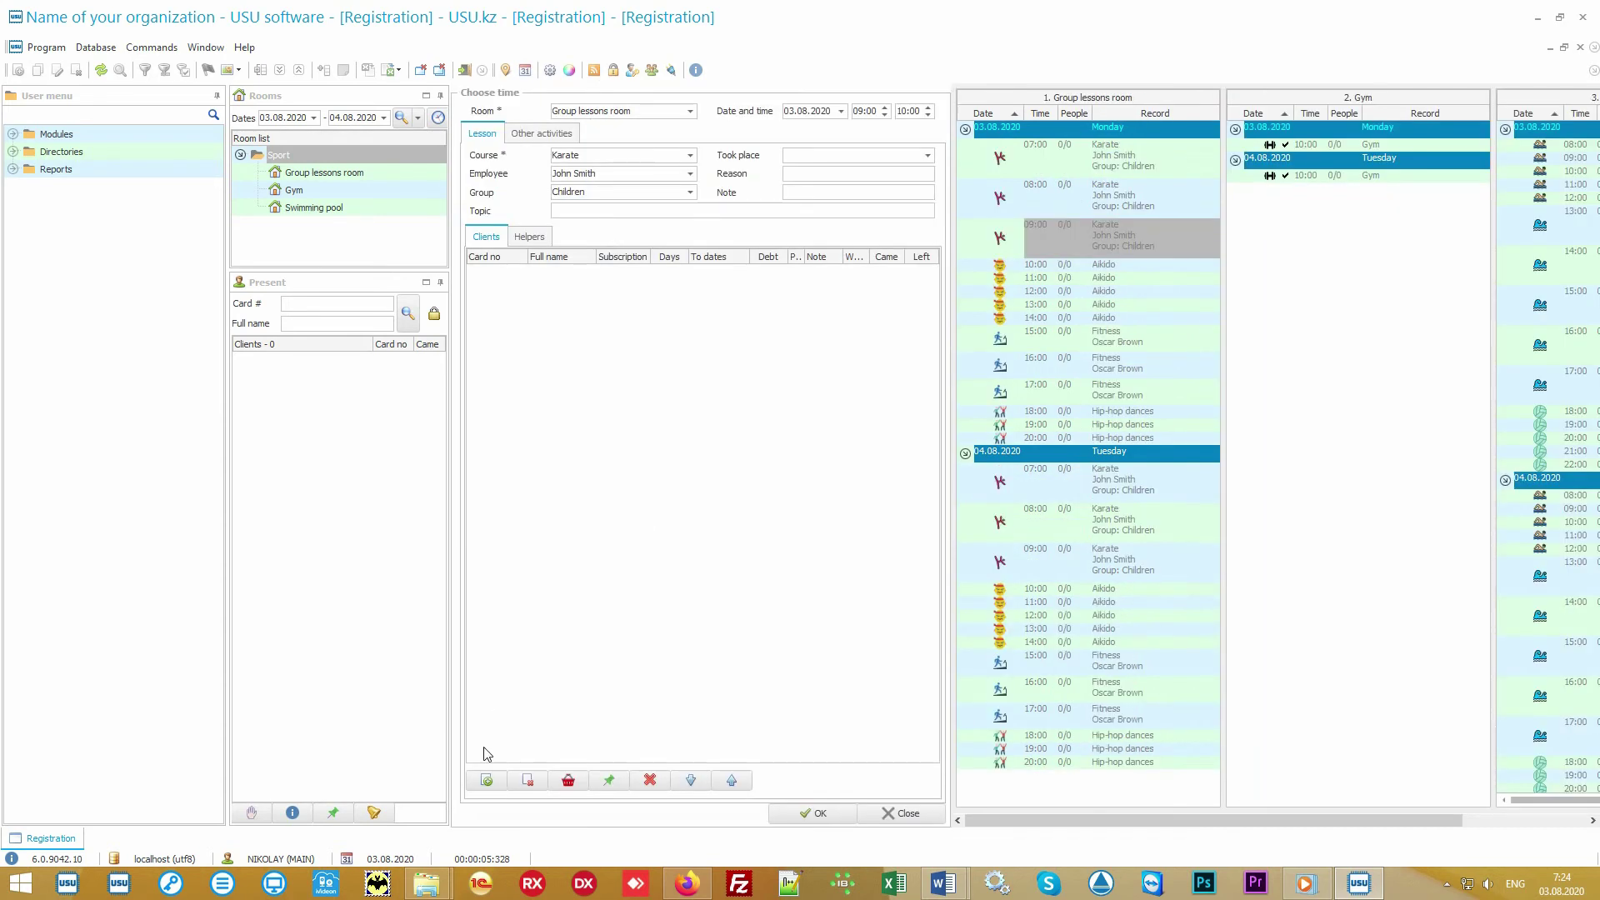
{"action": "left_click", "coordinate": [487, 780]}
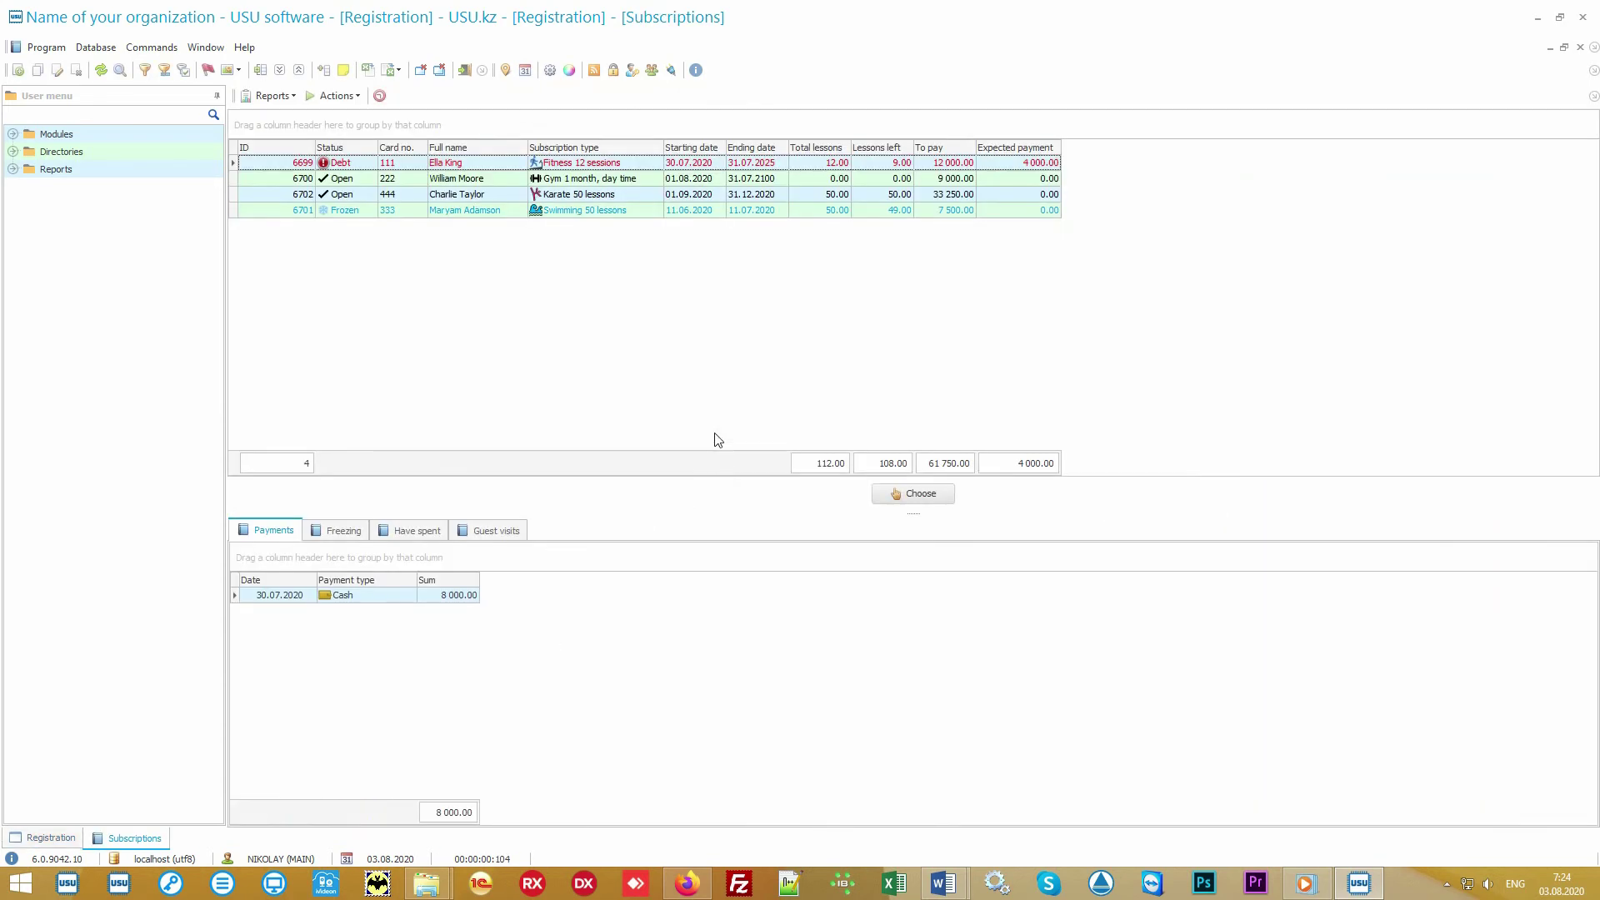
{"action": "double_click", "coordinate": [619, 194]}
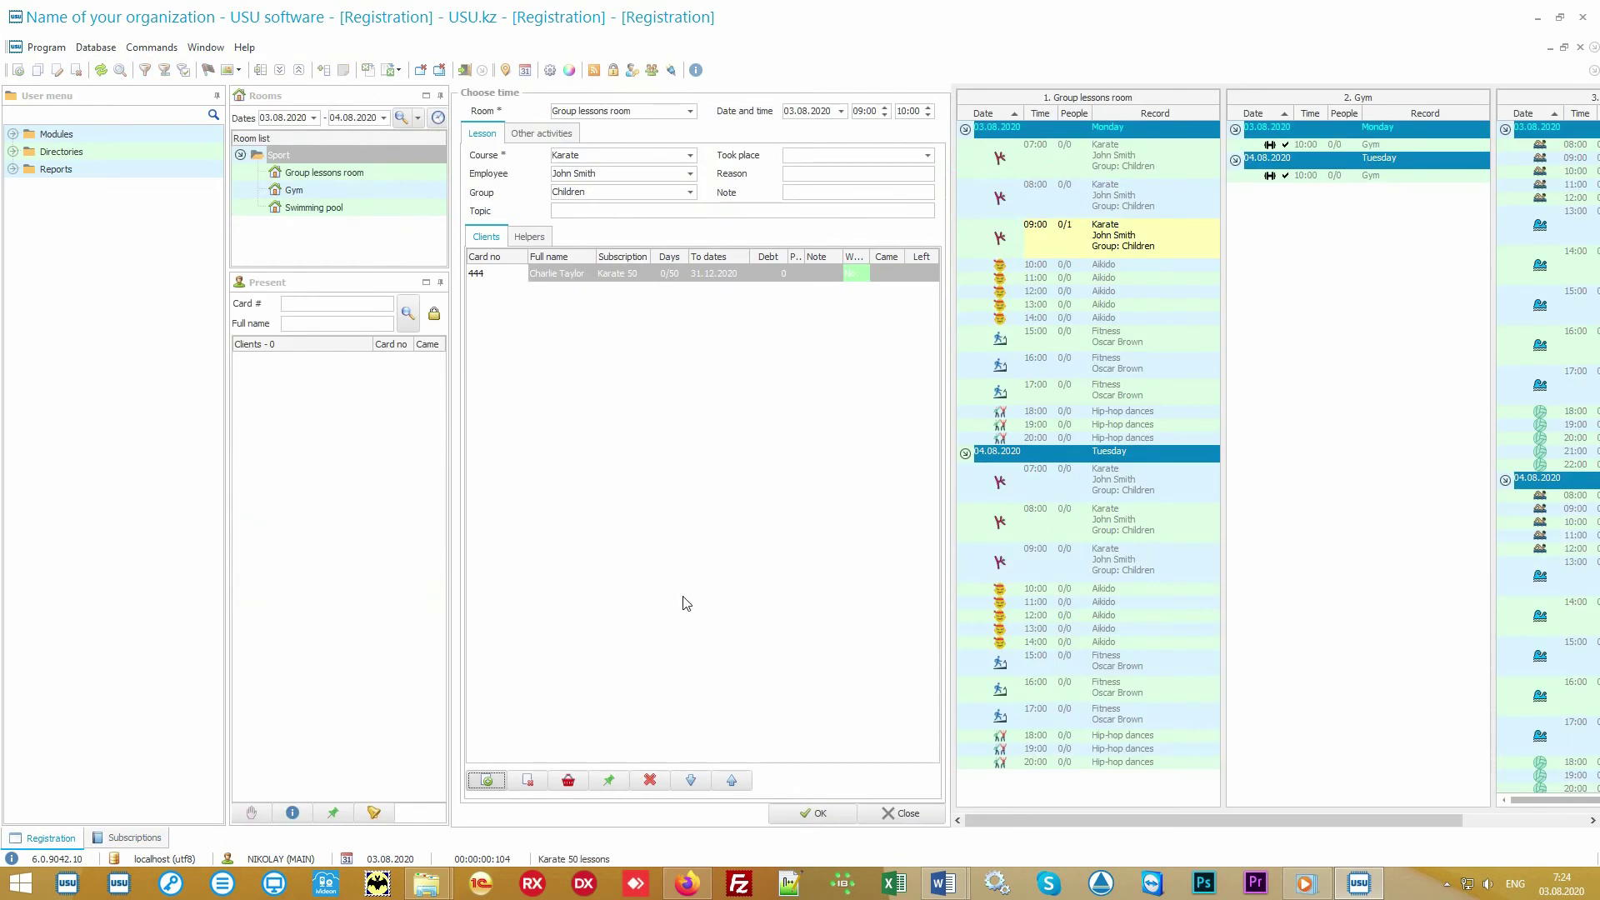
{"action": "left_click", "coordinate": [768, 813]}
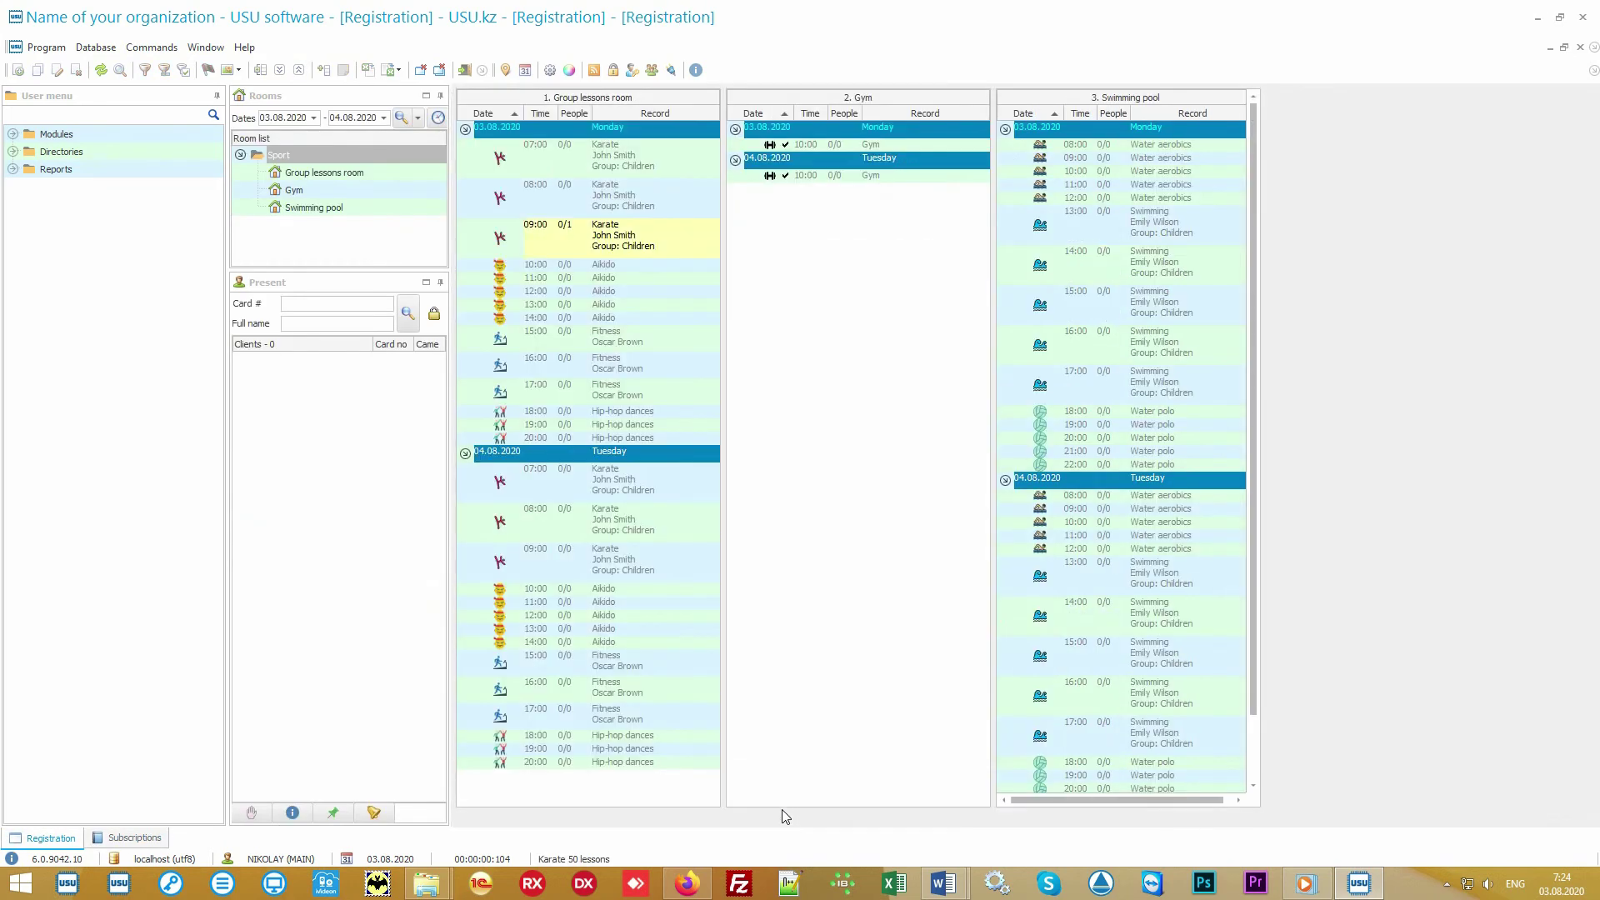
- Book the client with the Fitness 12 sessions subscription into the 03.08.2020 Fitness lesson at 15:00 in the Group lessons room
{"action": "left_click", "coordinate": [145, 840]}
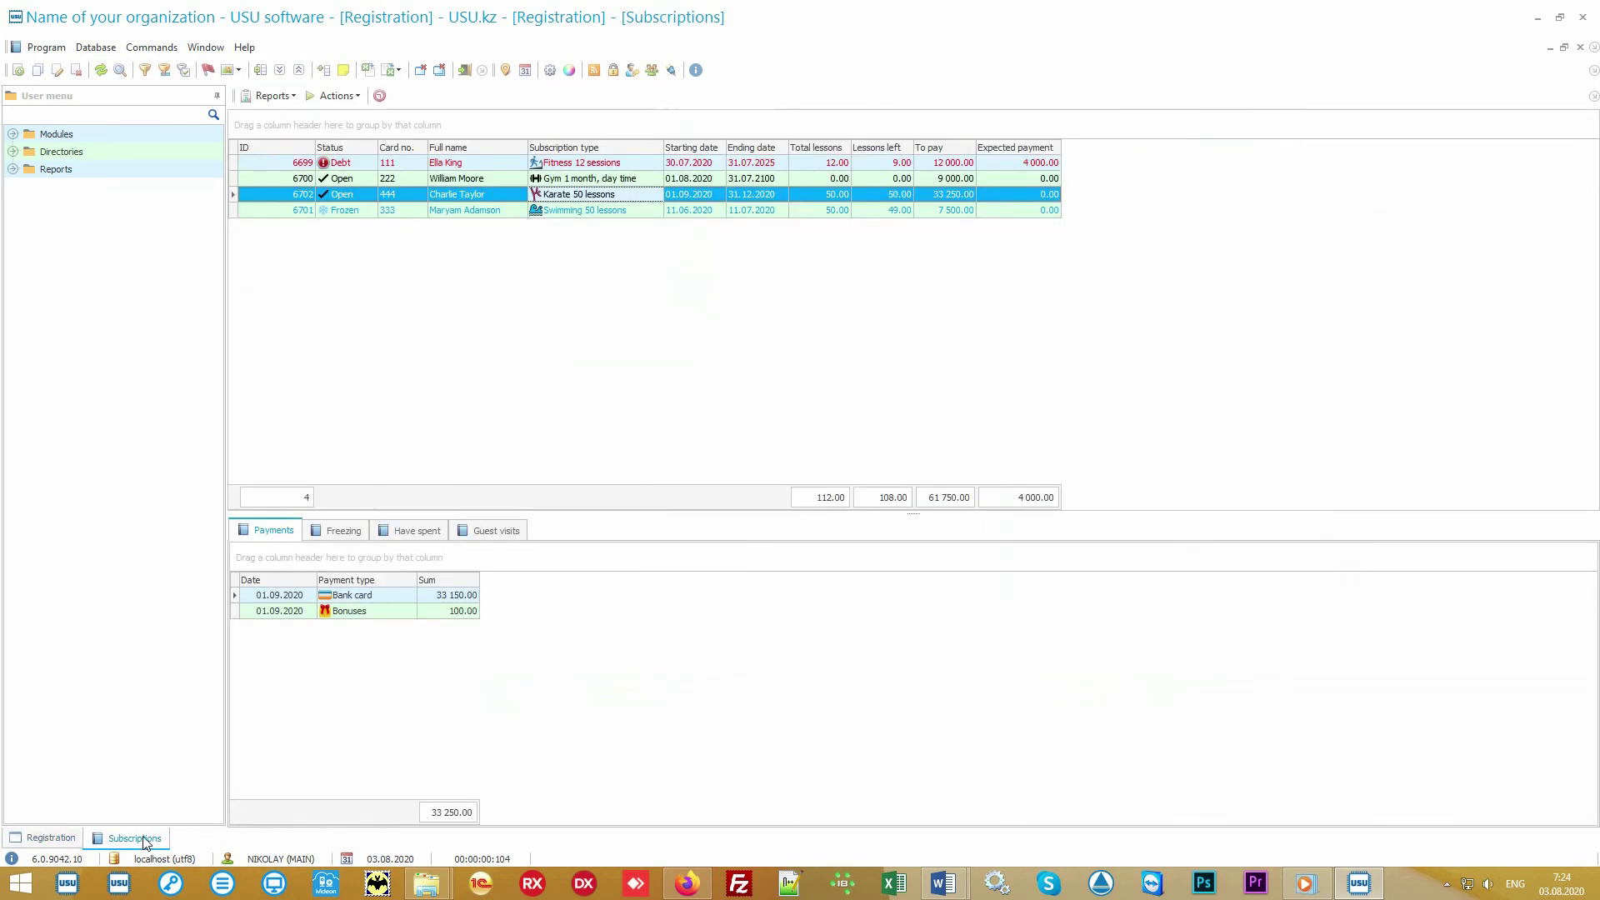
{"action": "left_click", "coordinate": [52, 838]}
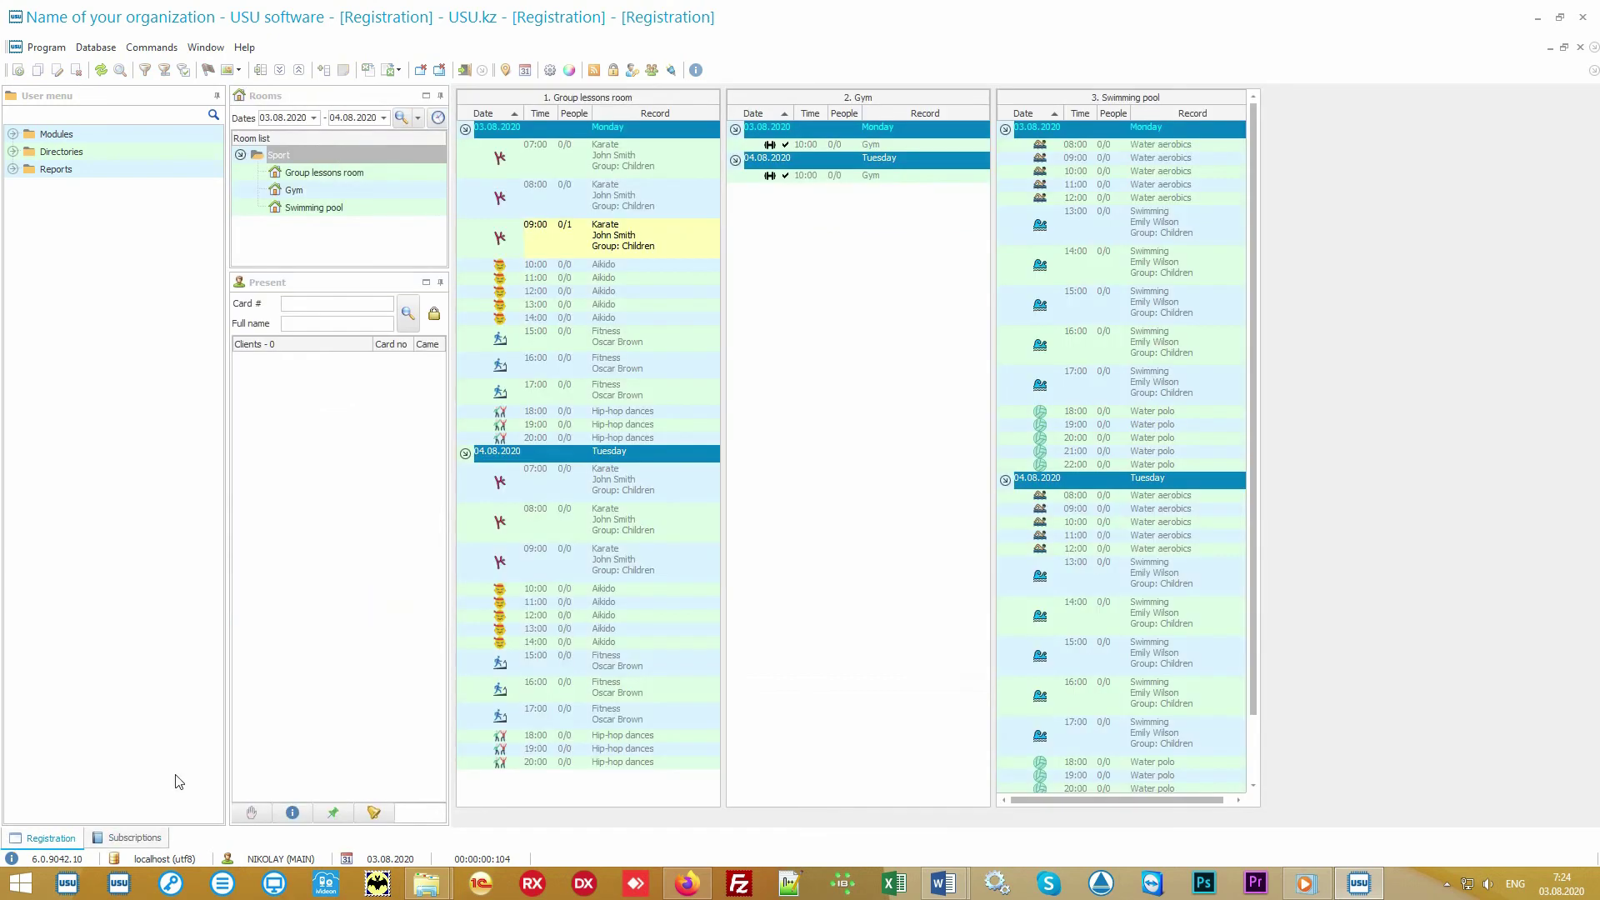
{"action": "double_click", "coordinate": [674, 343]}
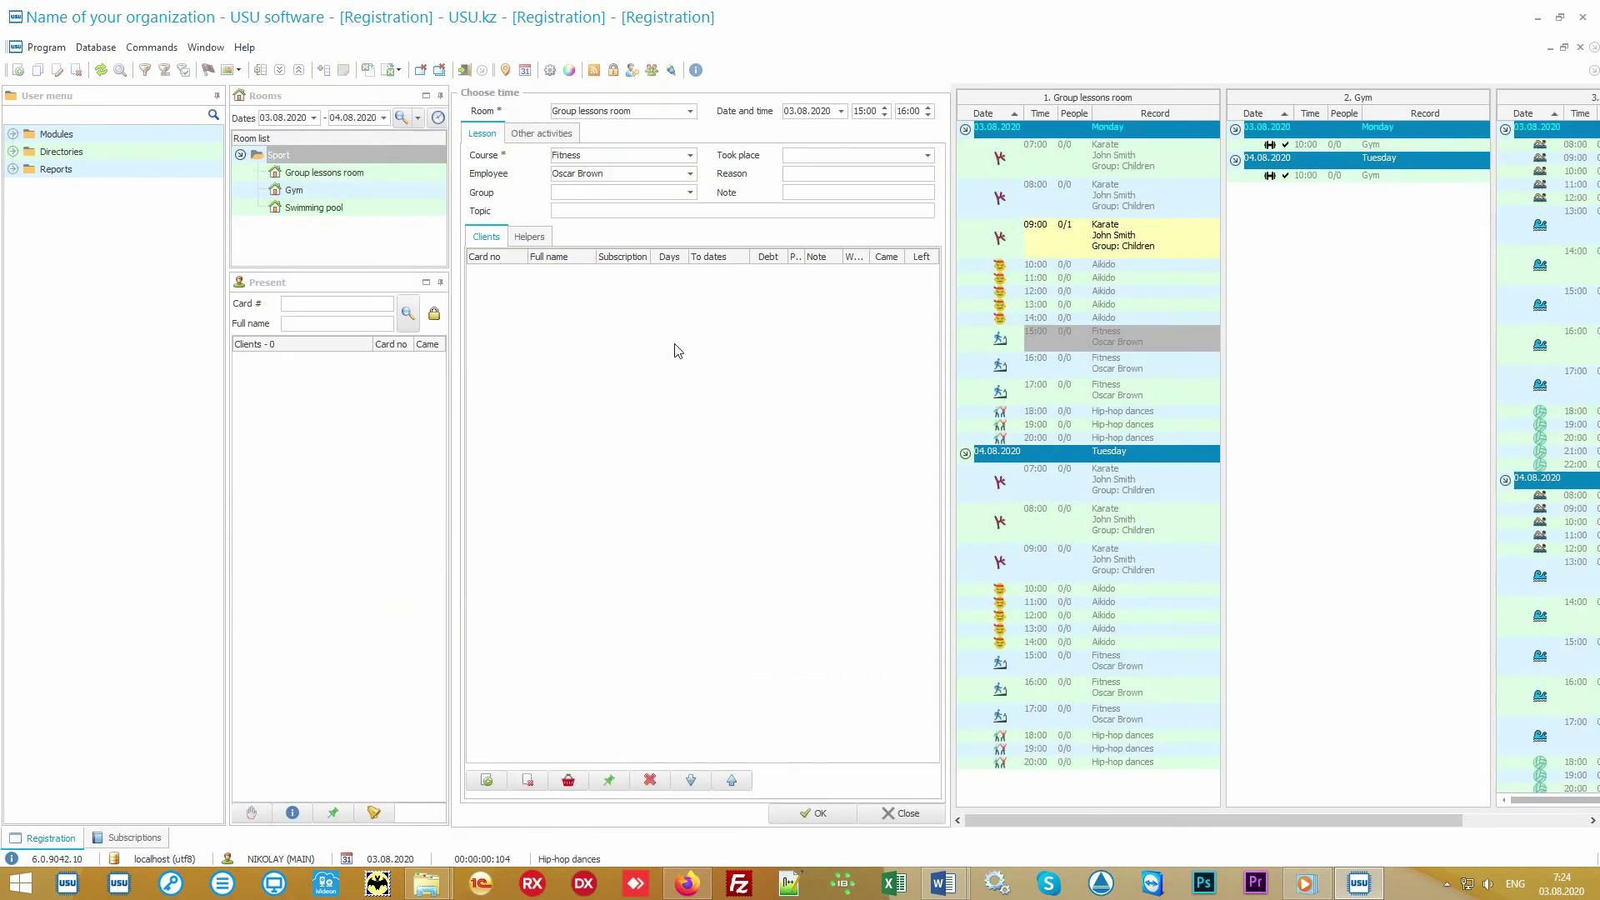
{"action": "left_click", "coordinate": [486, 780]}
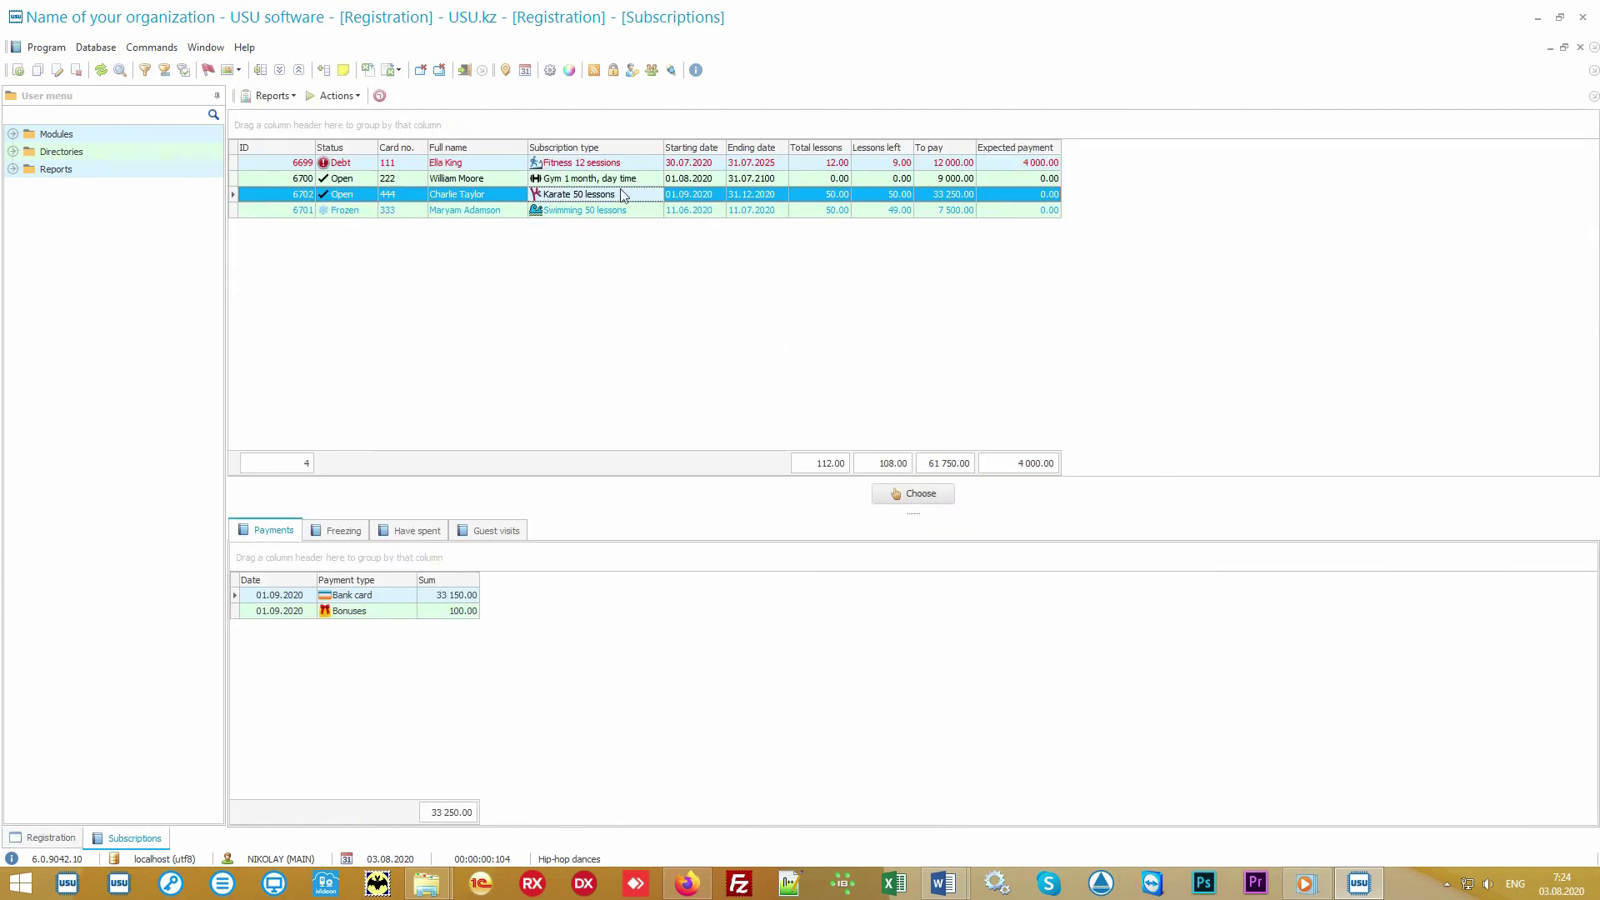
{"action": "double_click", "coordinate": [621, 163]}
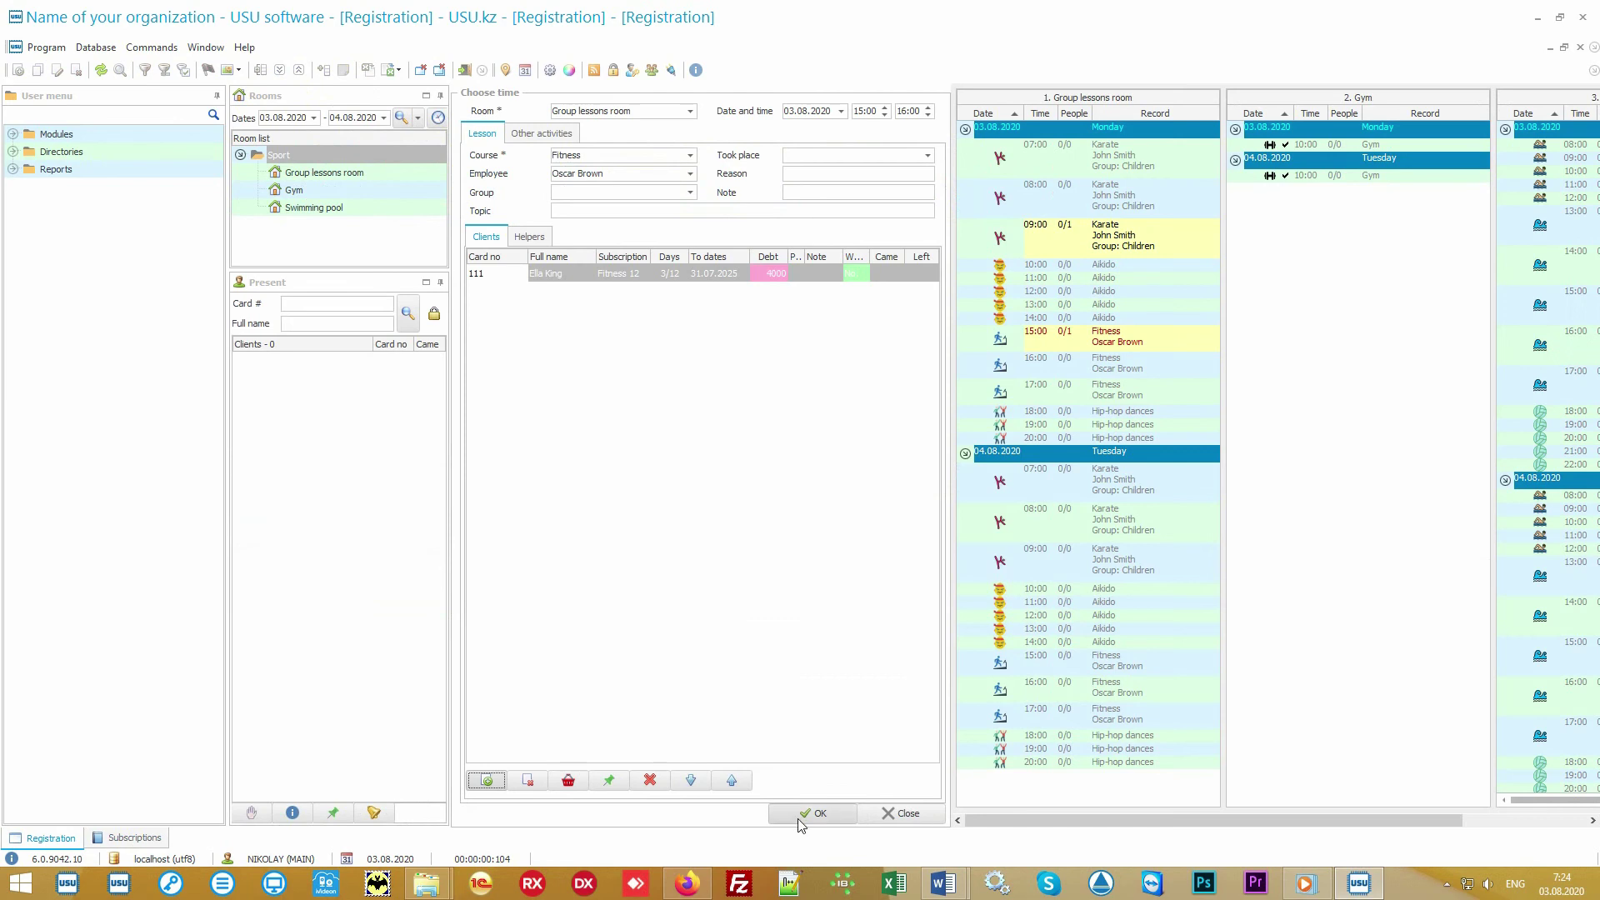
{"action": "left_click", "coordinate": [797, 817]}
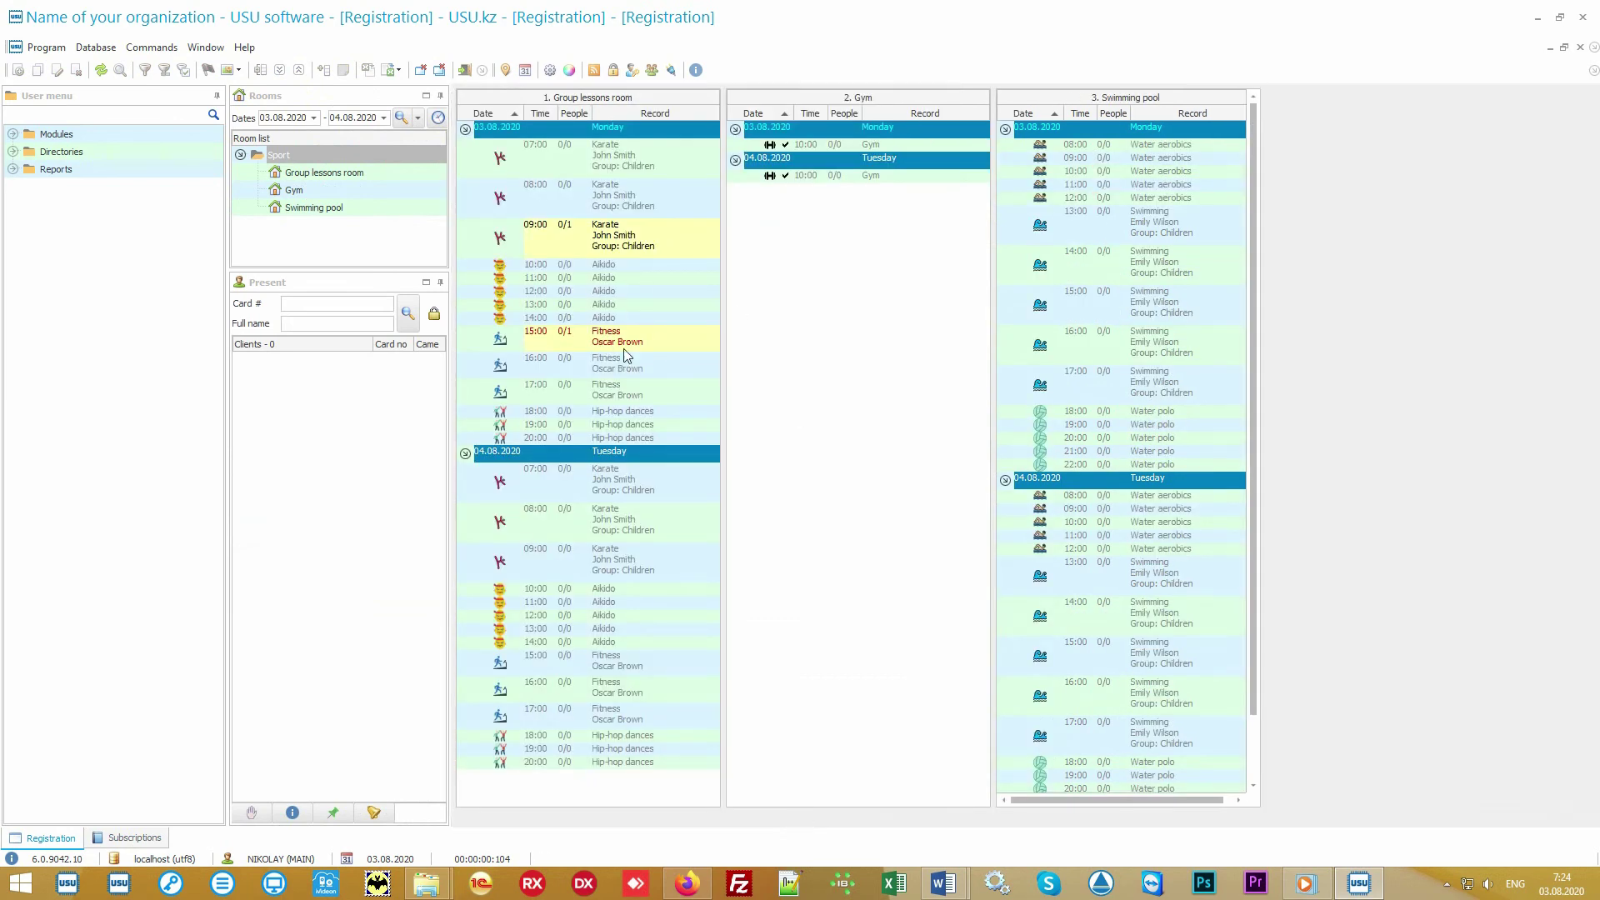
- Check the debt of the client booked into the 15:00 Fitness lesson on 03.08.2020 and close the lesson
{"action": "double_click", "coordinate": [648, 340]}
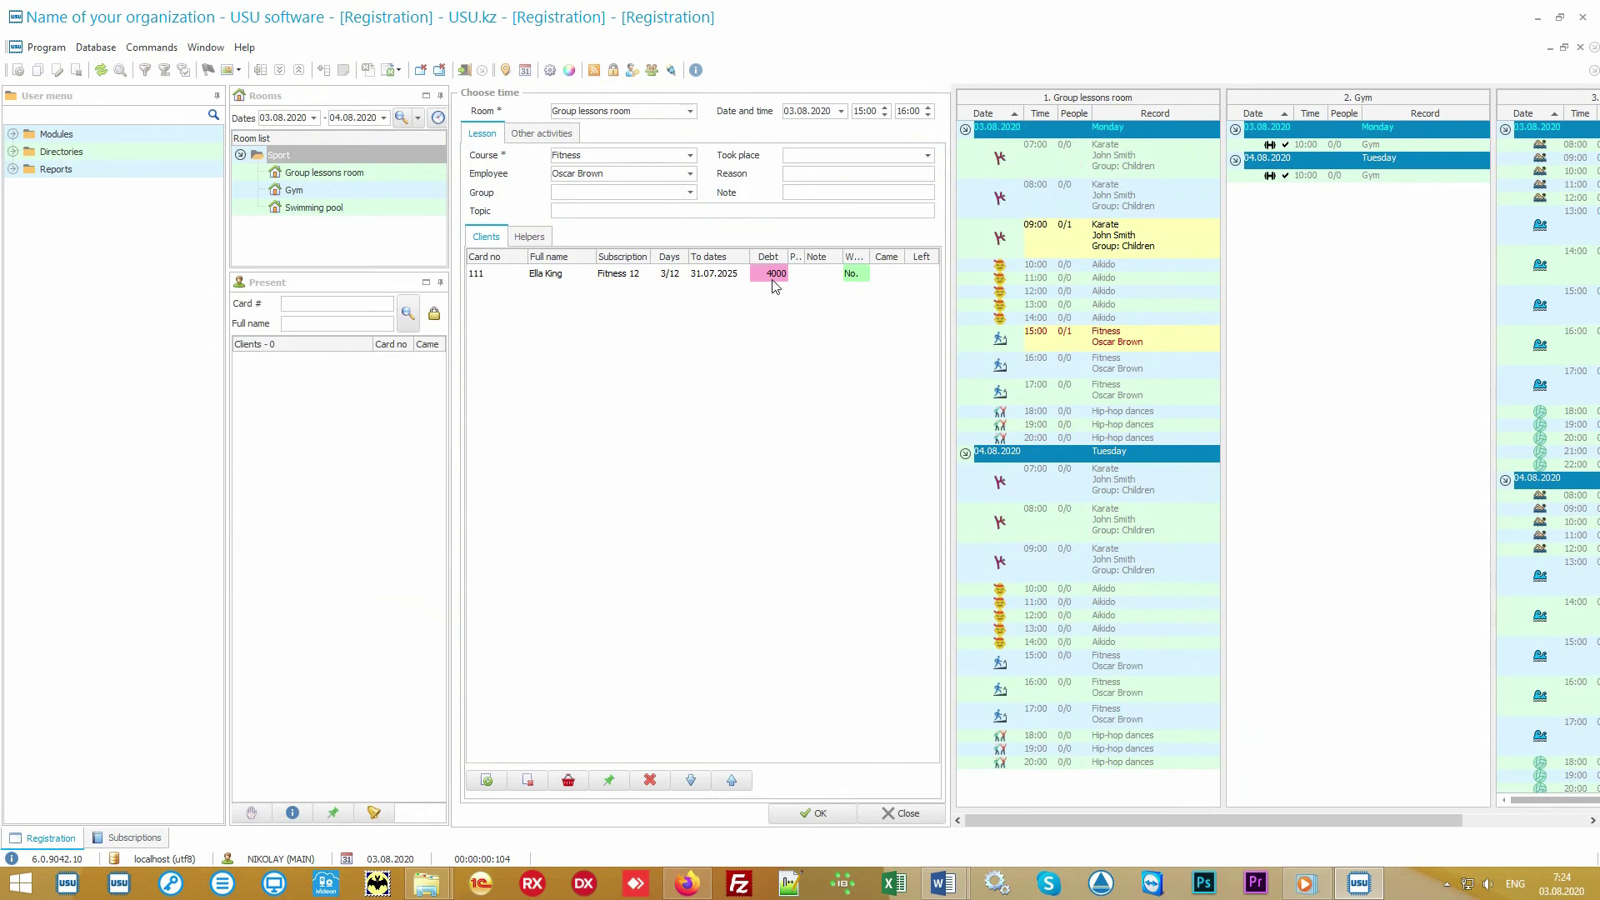
{"action": "left_click", "coordinate": [760, 279]}
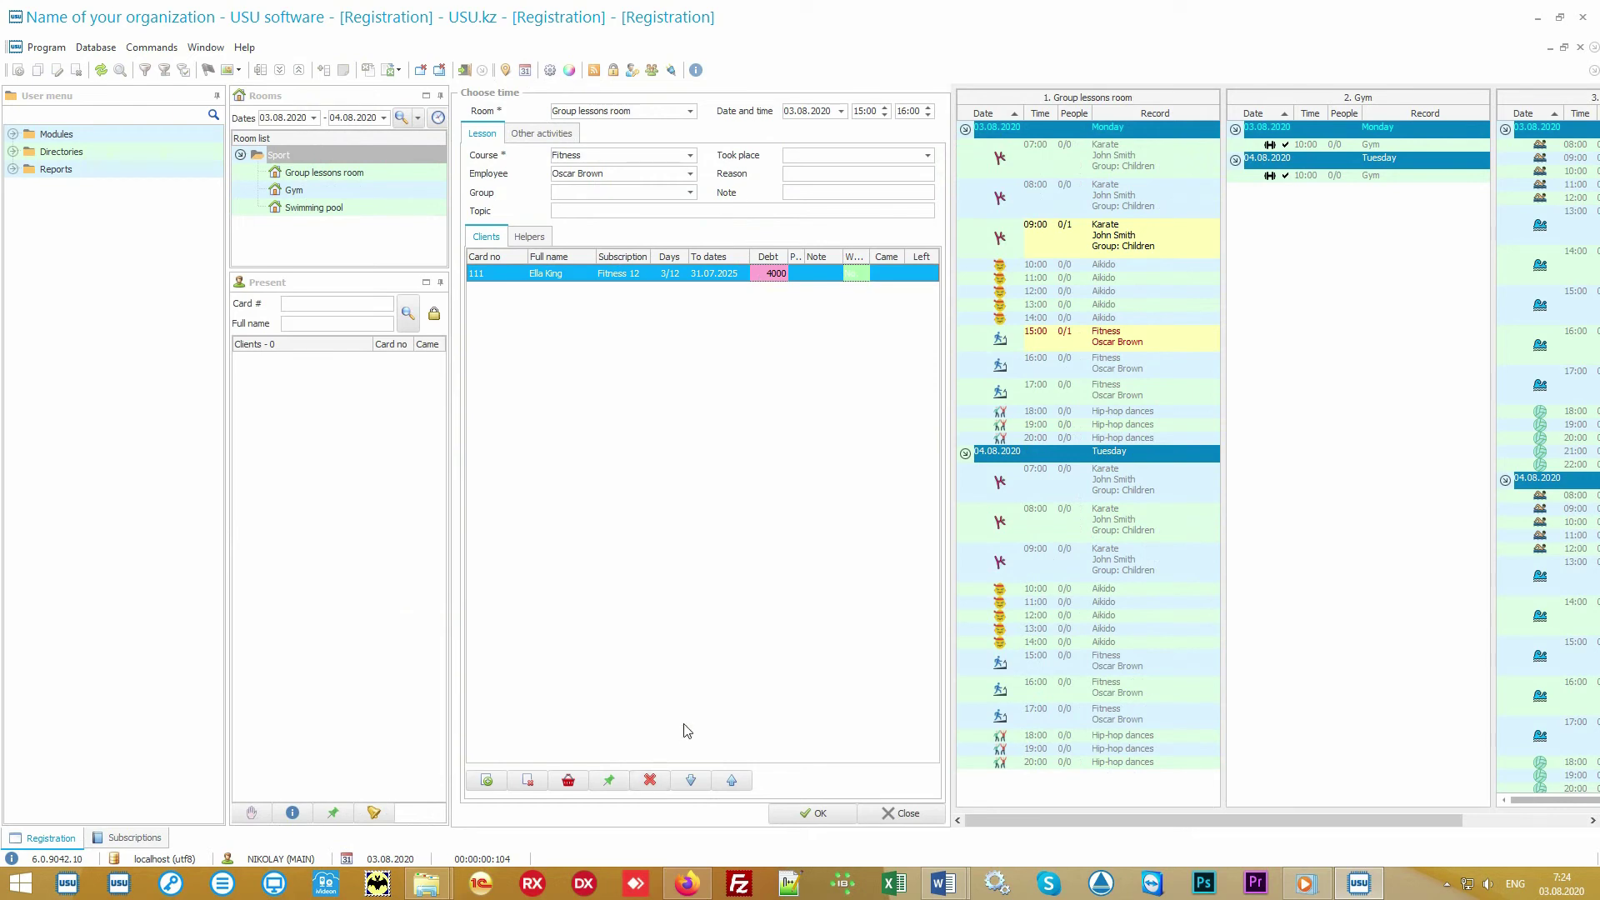
{"action": "left_click", "coordinate": [906, 816]}
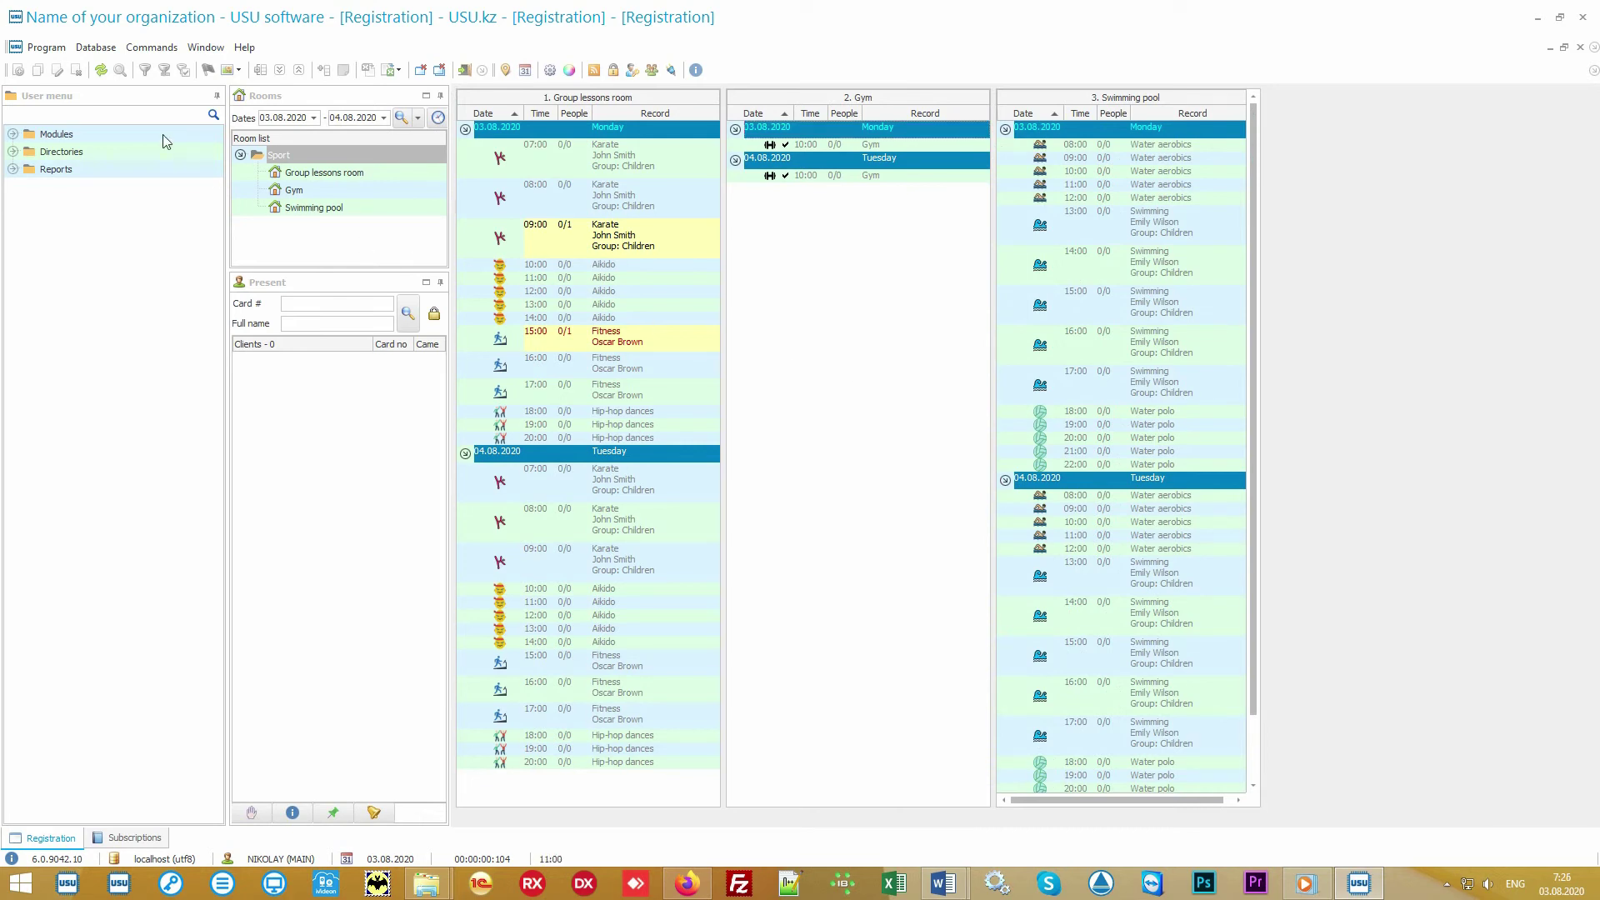
- Open the Subscriptions module in the Organization group of the program modules
{"action": "left_click", "coordinate": [121, 95]}
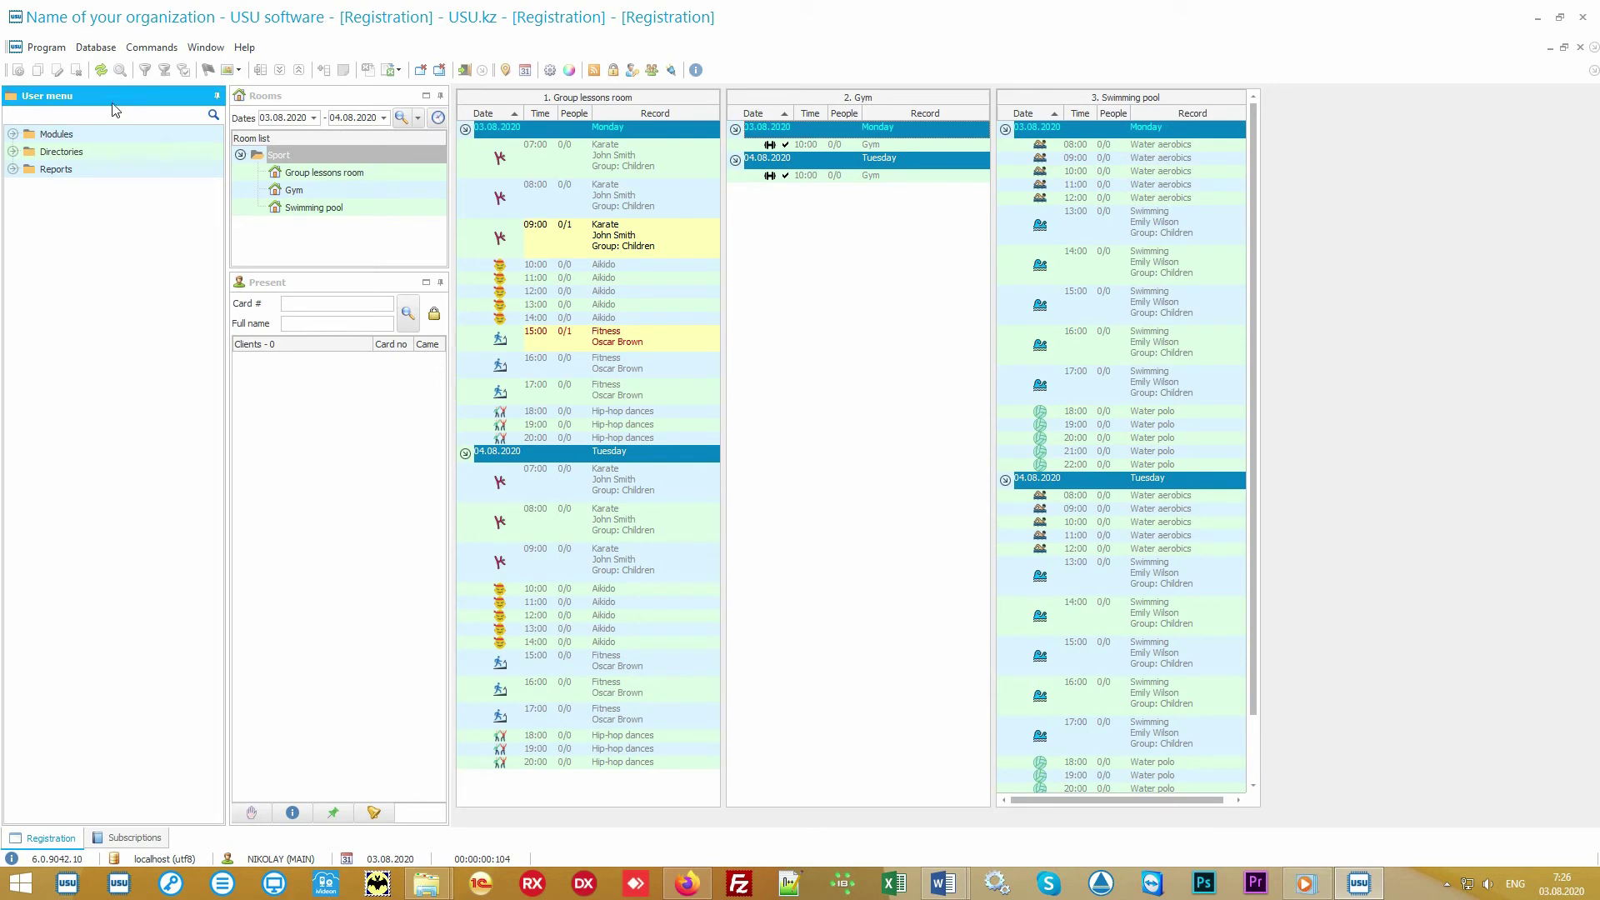
{"action": "double_click", "coordinate": [117, 131]}
{"action": "left_click", "coordinate": [123, 152]}
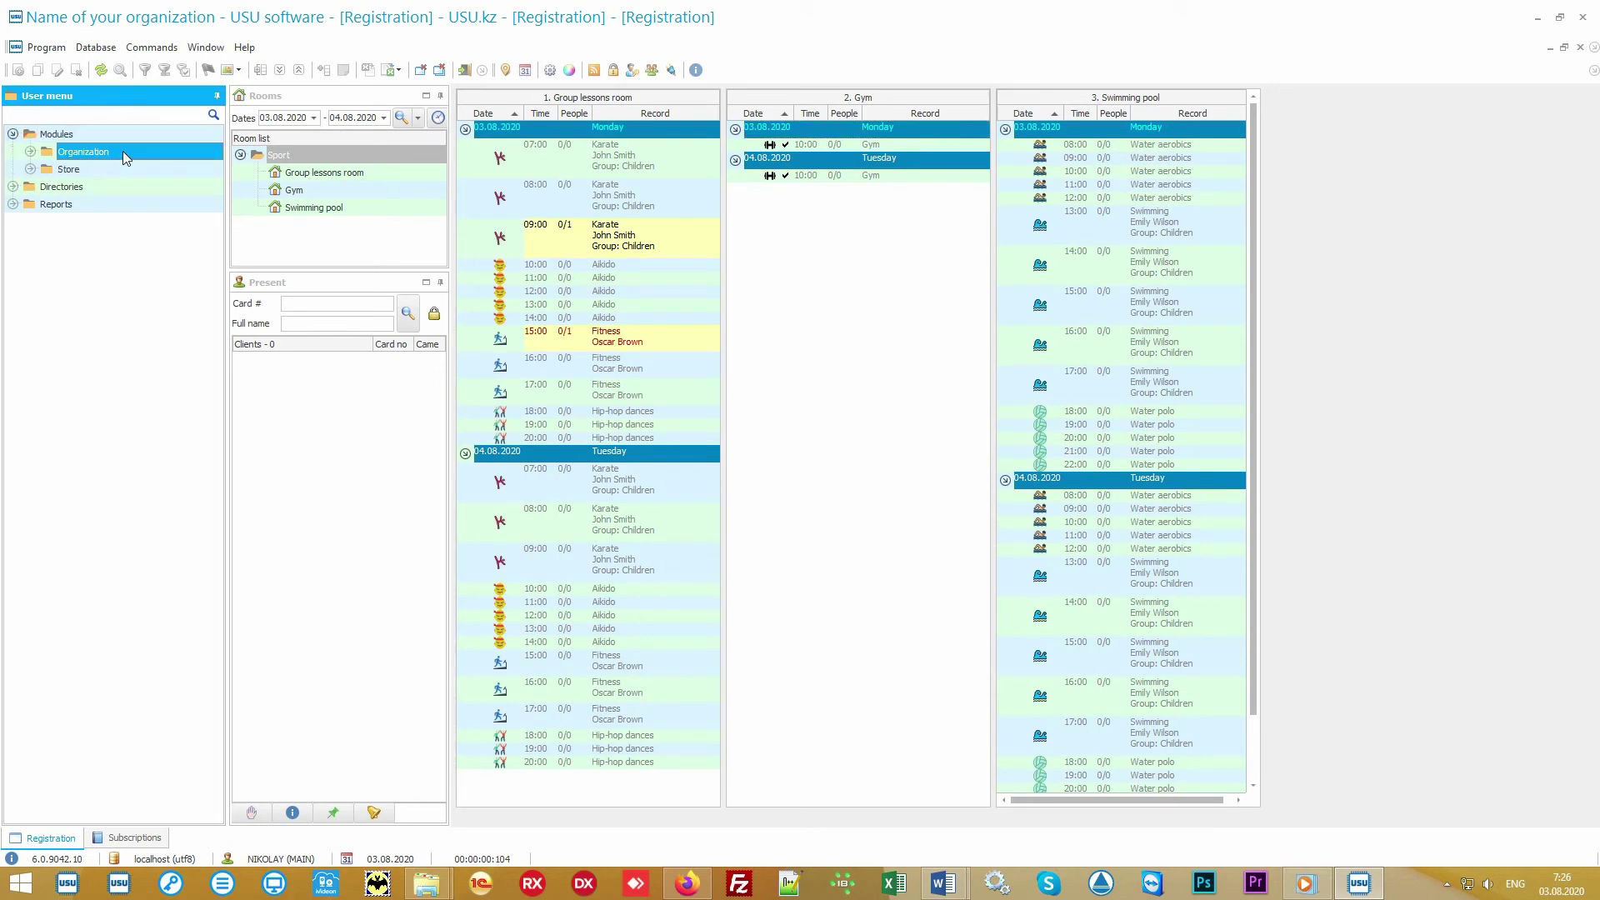
{"action": "double_click", "coordinate": [123, 152]}
{"action": "left_click", "coordinate": [146, 256]}
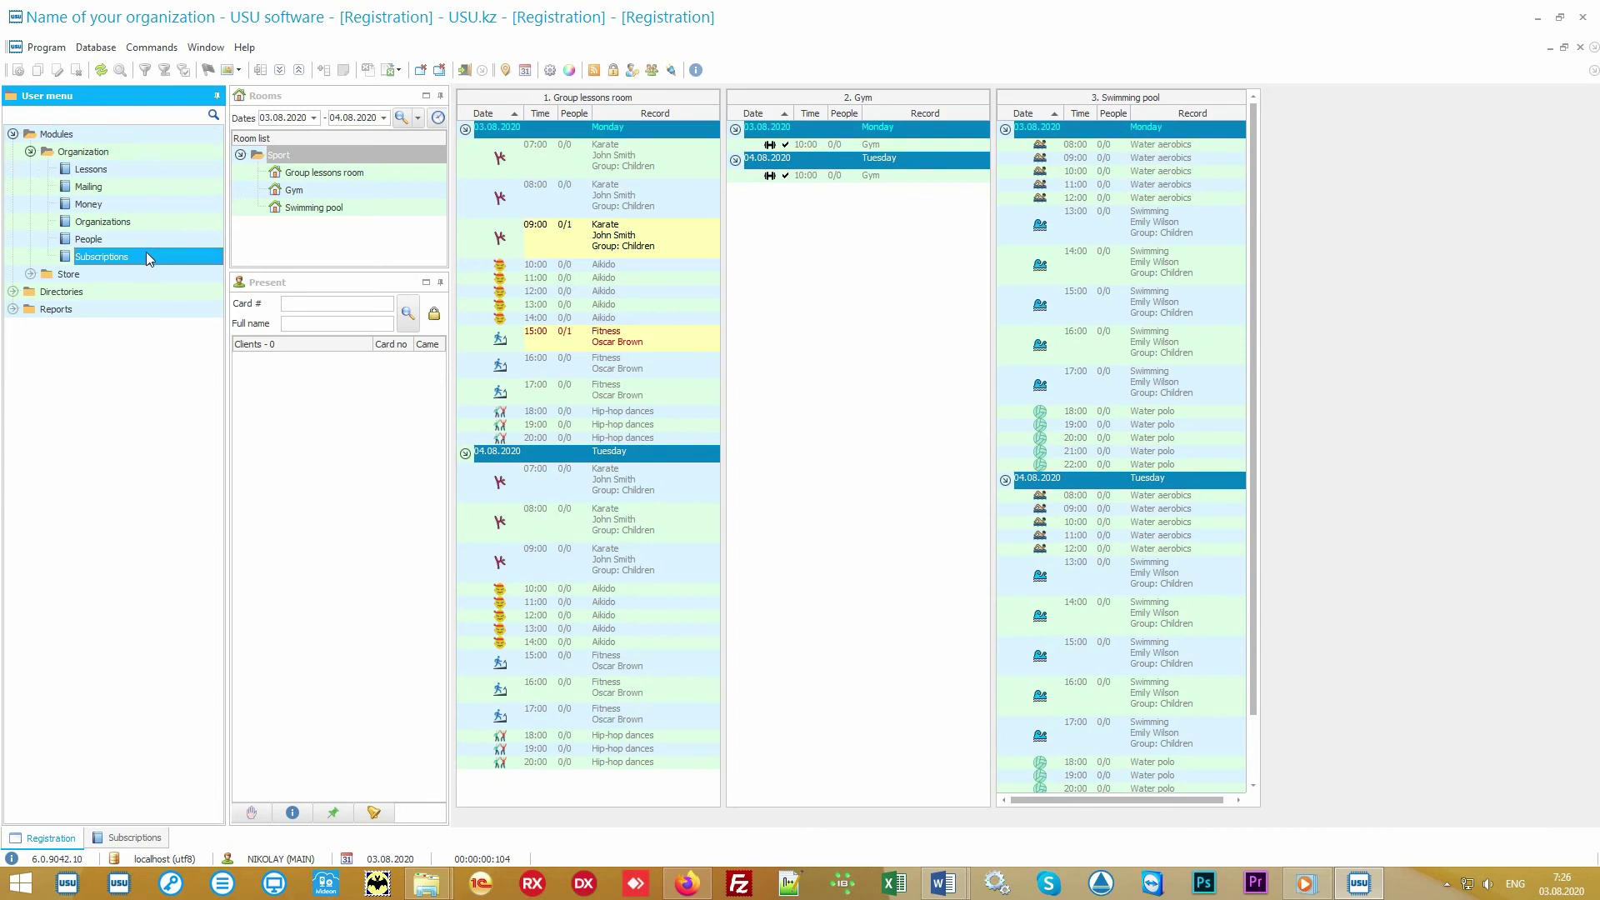
{"action": "double_click", "coordinate": [146, 253]}
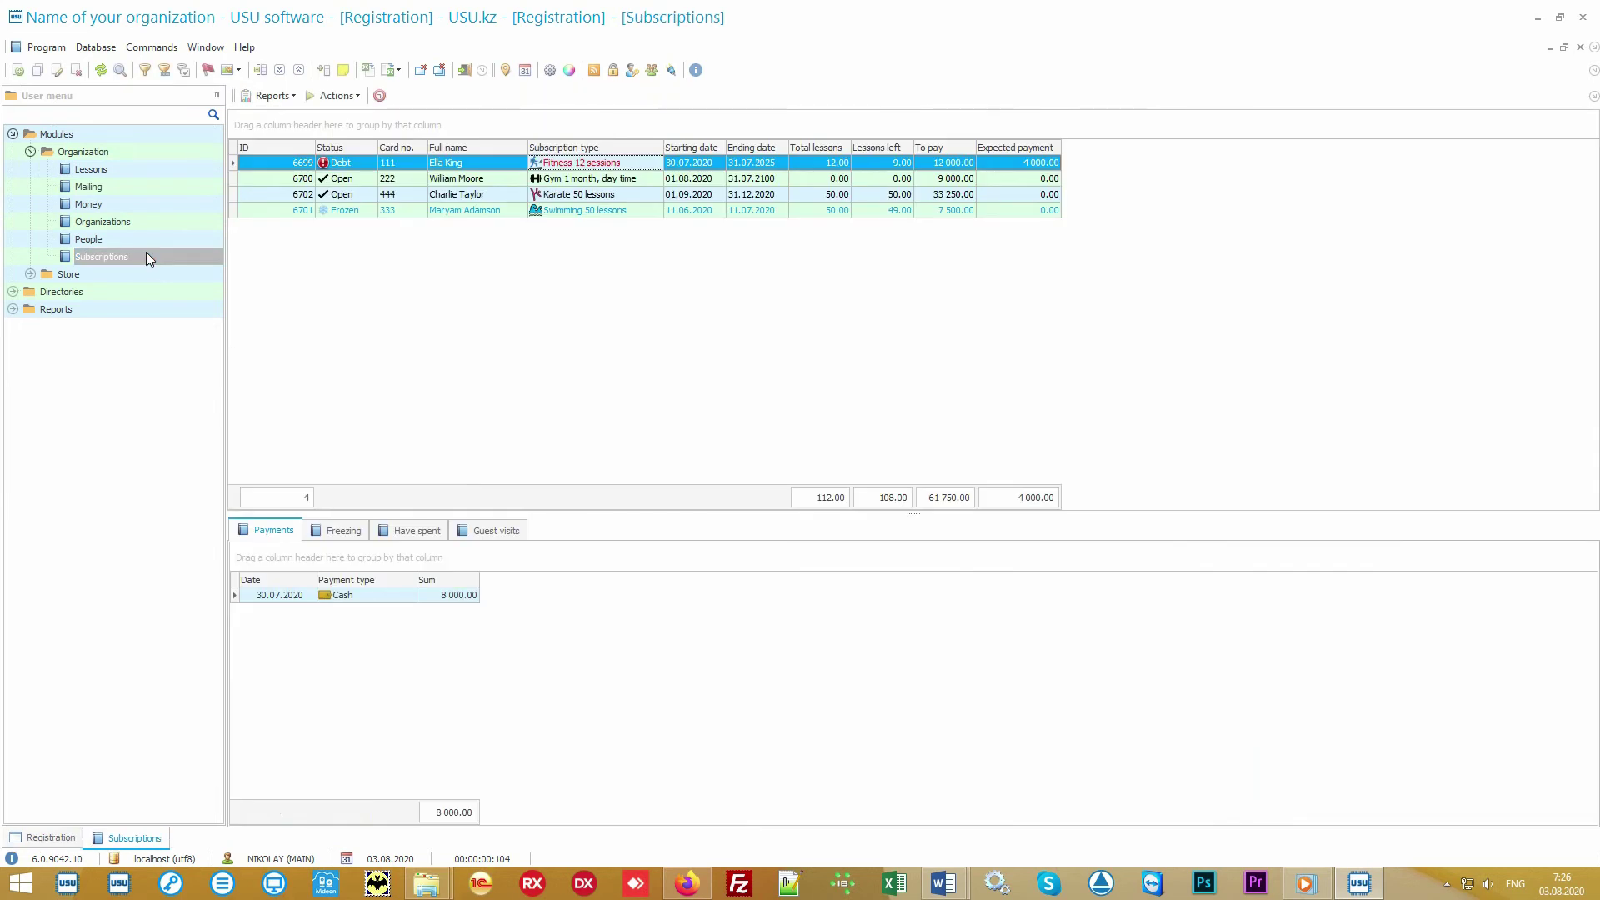
- Examine each client's subscription record, including its status, type, payments, remaining lessons and expected payment
{"action": "left_click", "coordinate": [498, 162]}
{"action": "left_click", "coordinate": [486, 180]}
{"action": "left_click", "coordinate": [487, 196]}
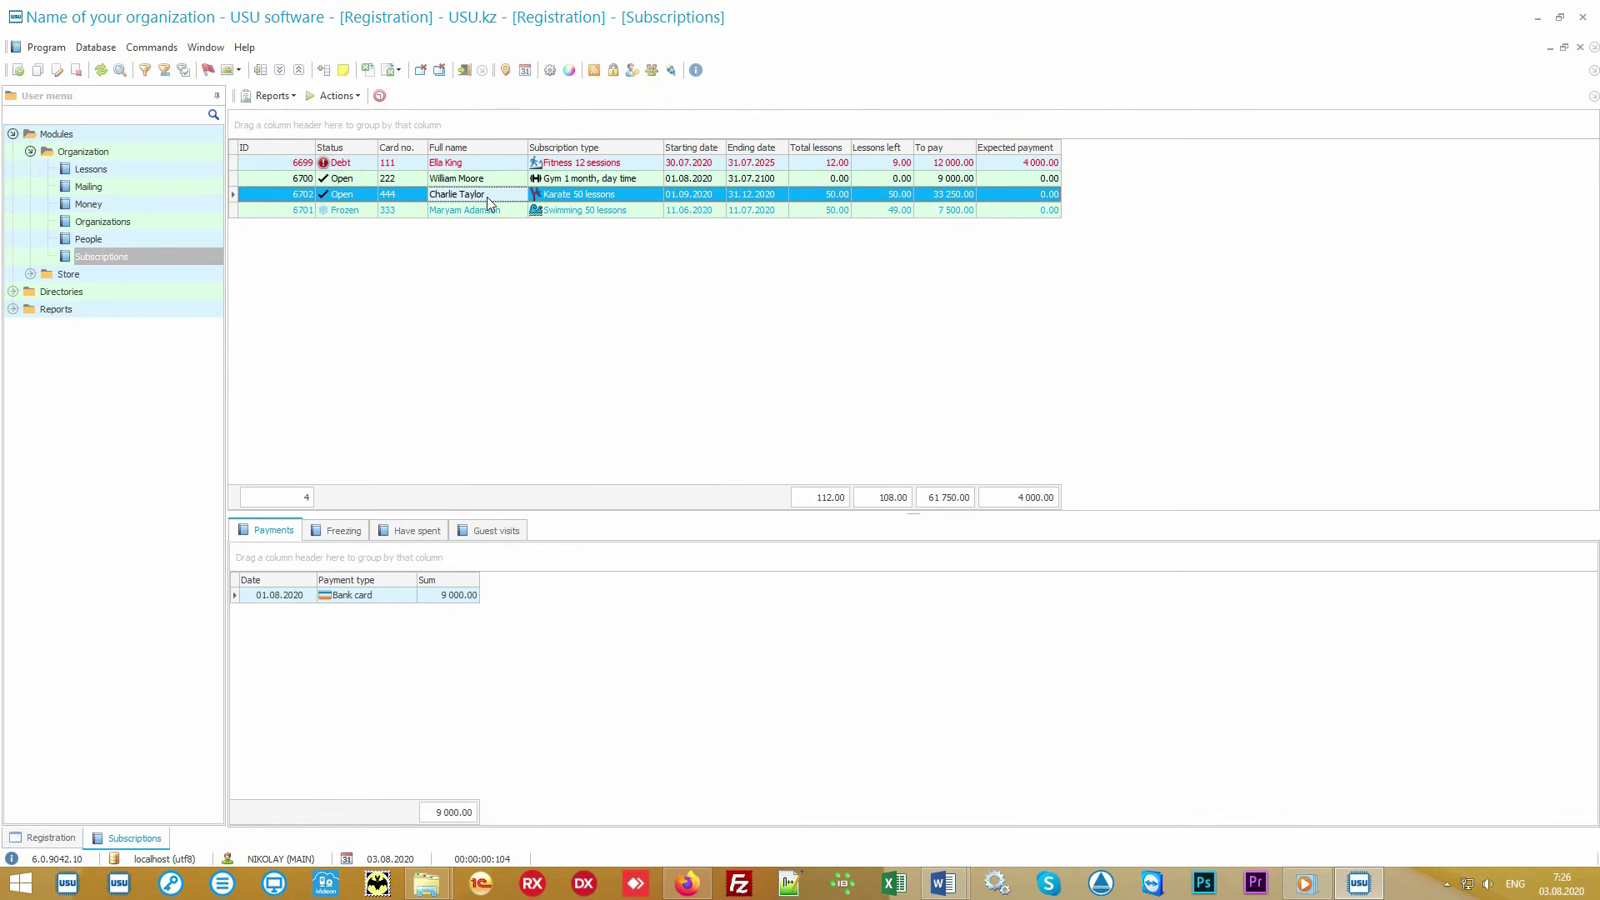
{"action": "left_click", "coordinate": [493, 213]}
{"action": "left_click", "coordinate": [557, 211]}
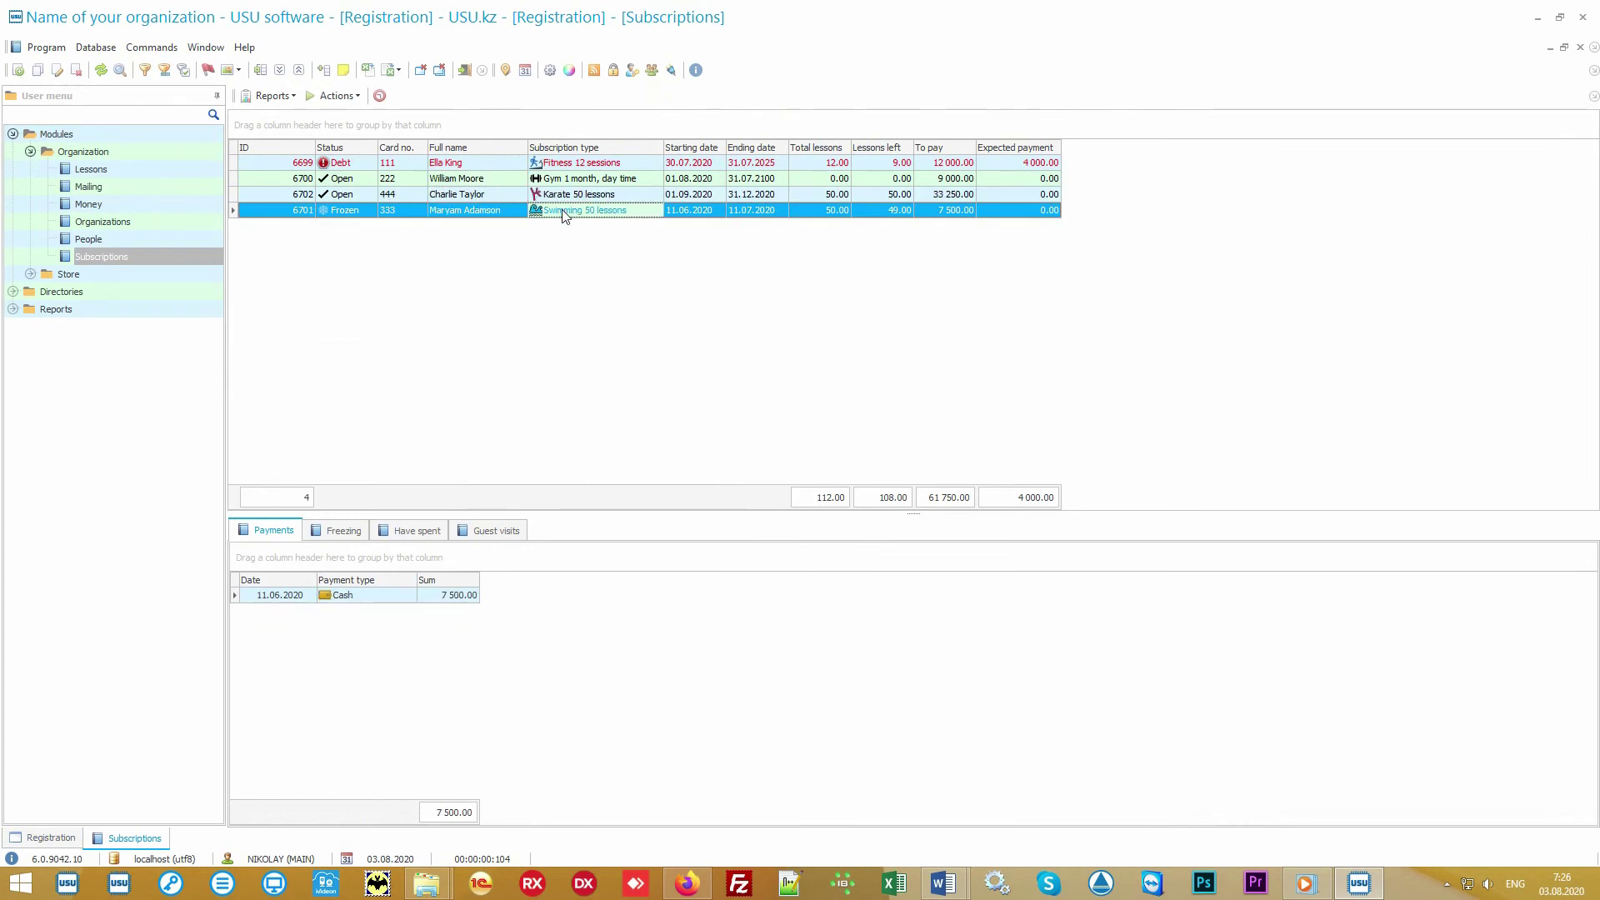
{"action": "left_click", "coordinate": [509, 193]}
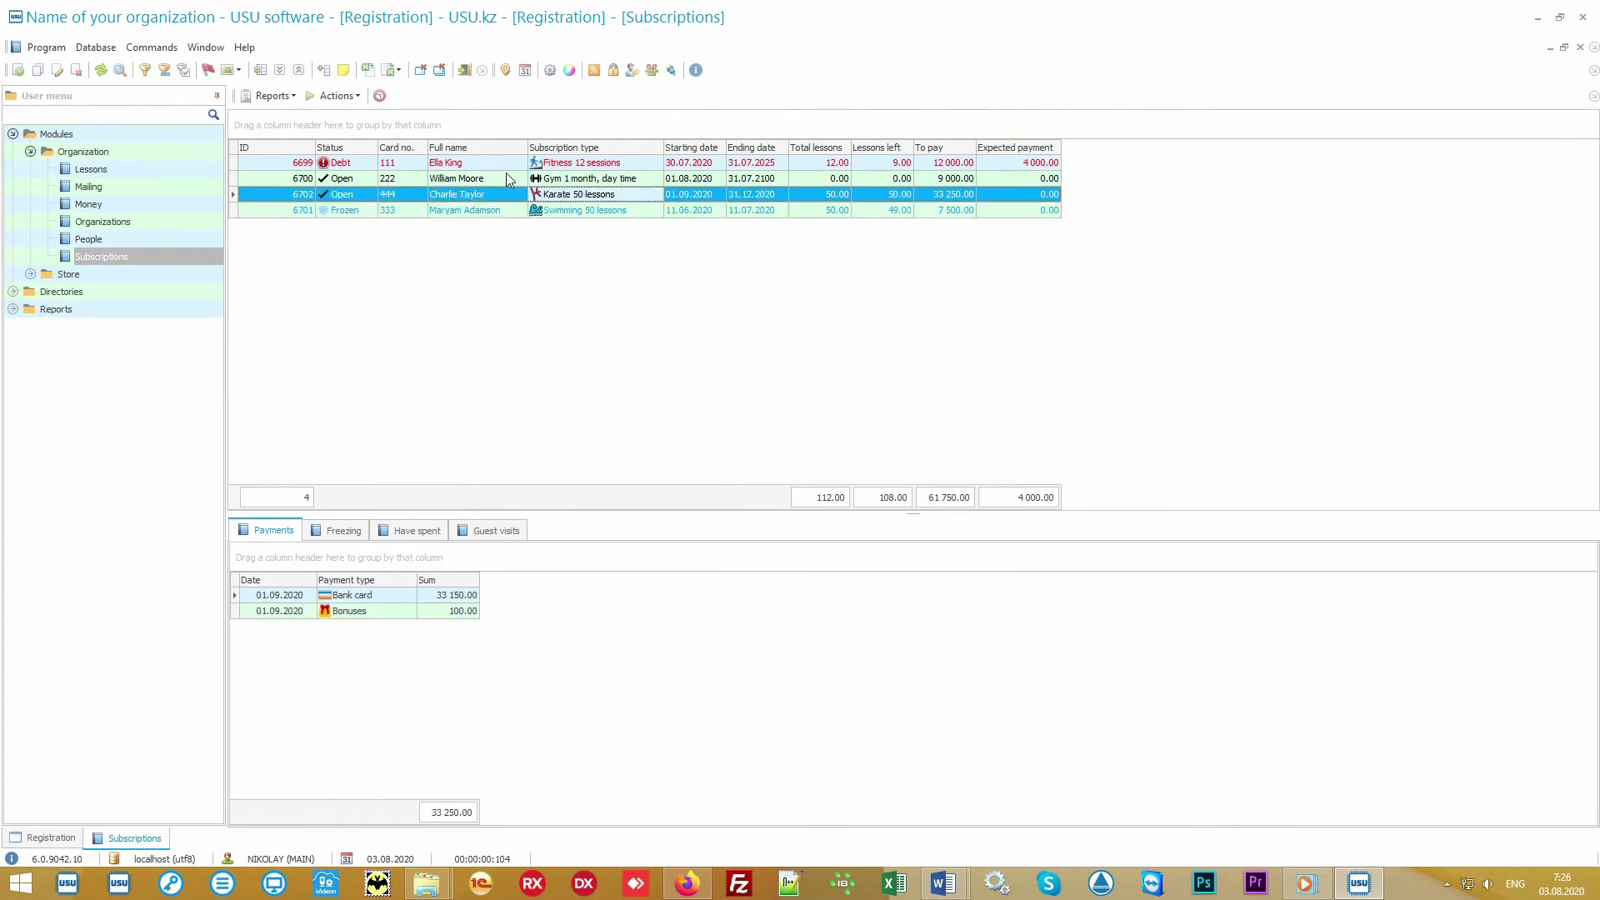
{"action": "left_click", "coordinate": [506, 178]}
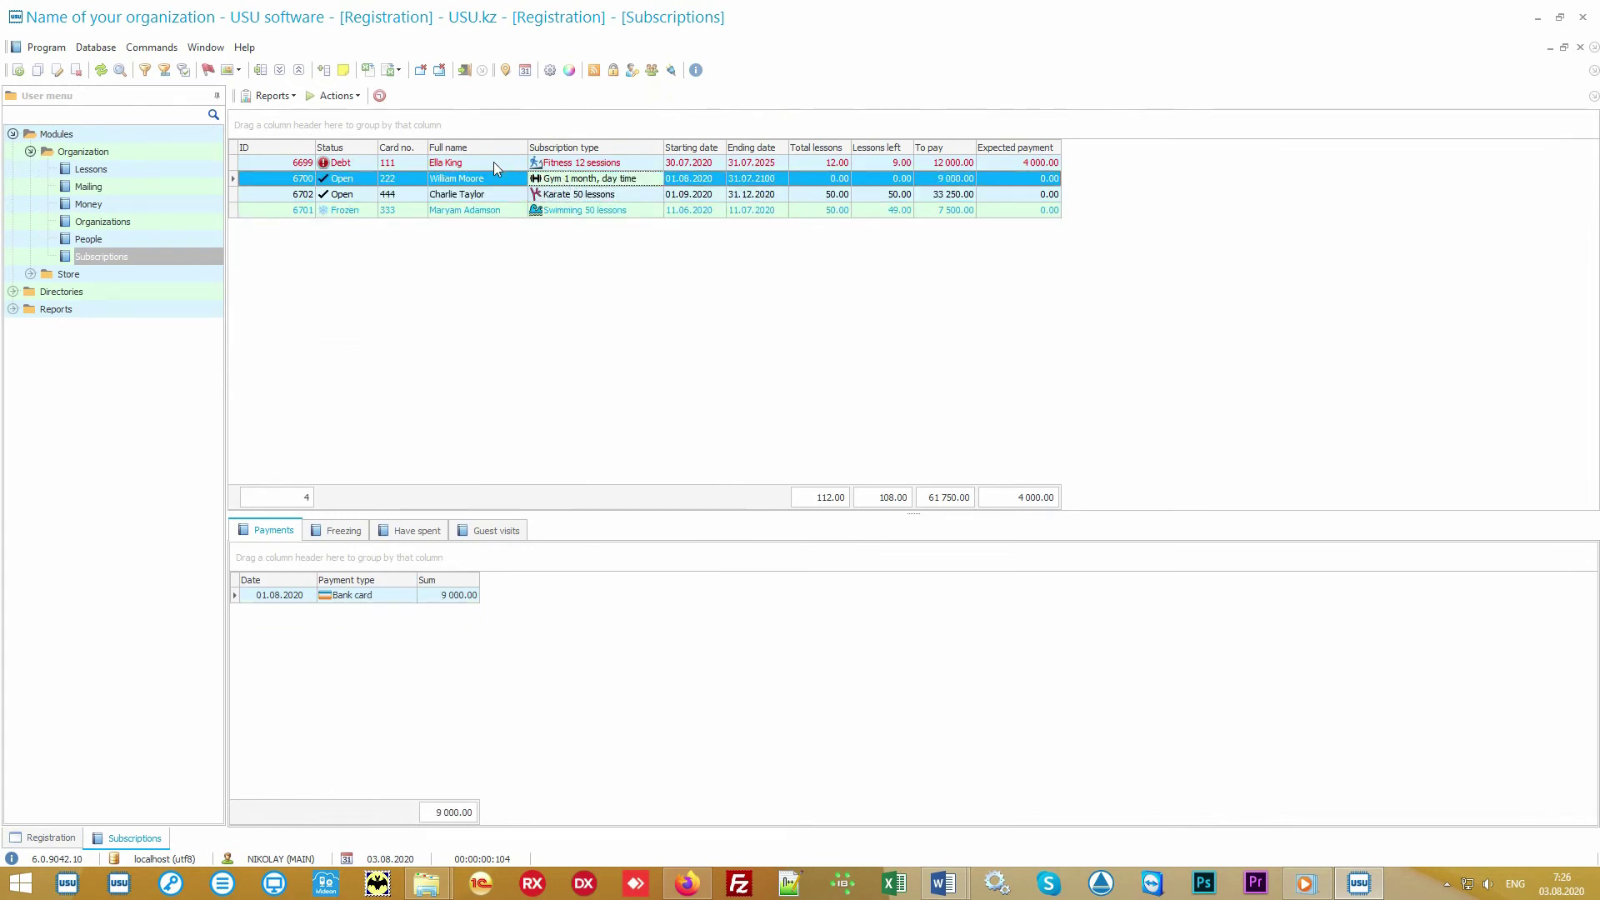
{"action": "left_click", "coordinate": [494, 162]}
{"action": "left_click", "coordinate": [585, 164]}
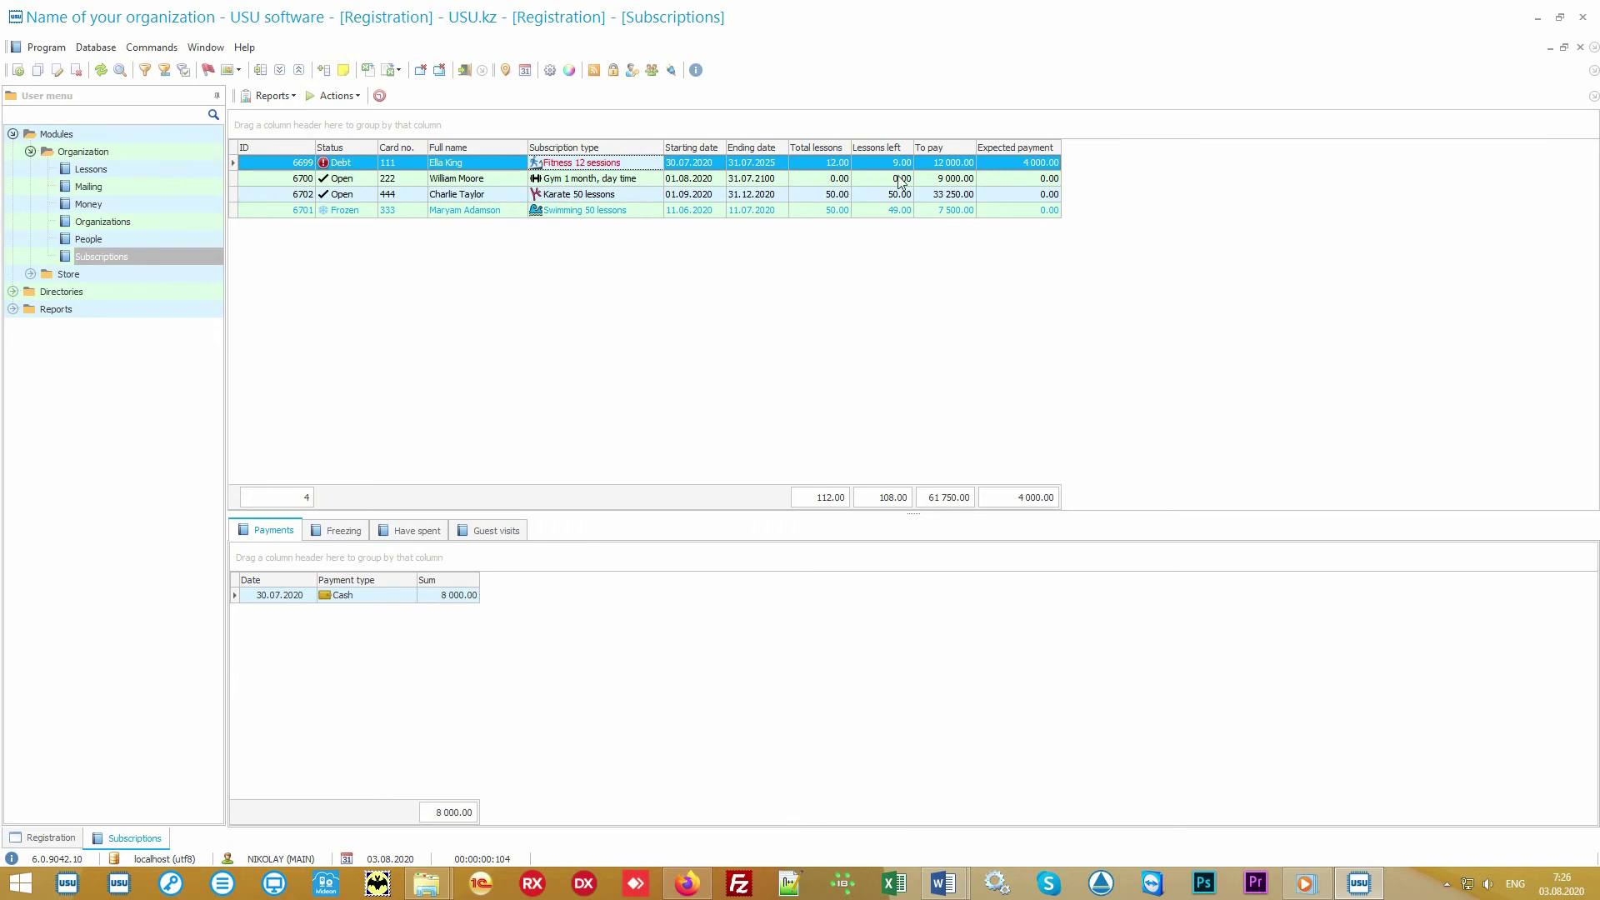
{"action": "left_click", "coordinate": [996, 163]}
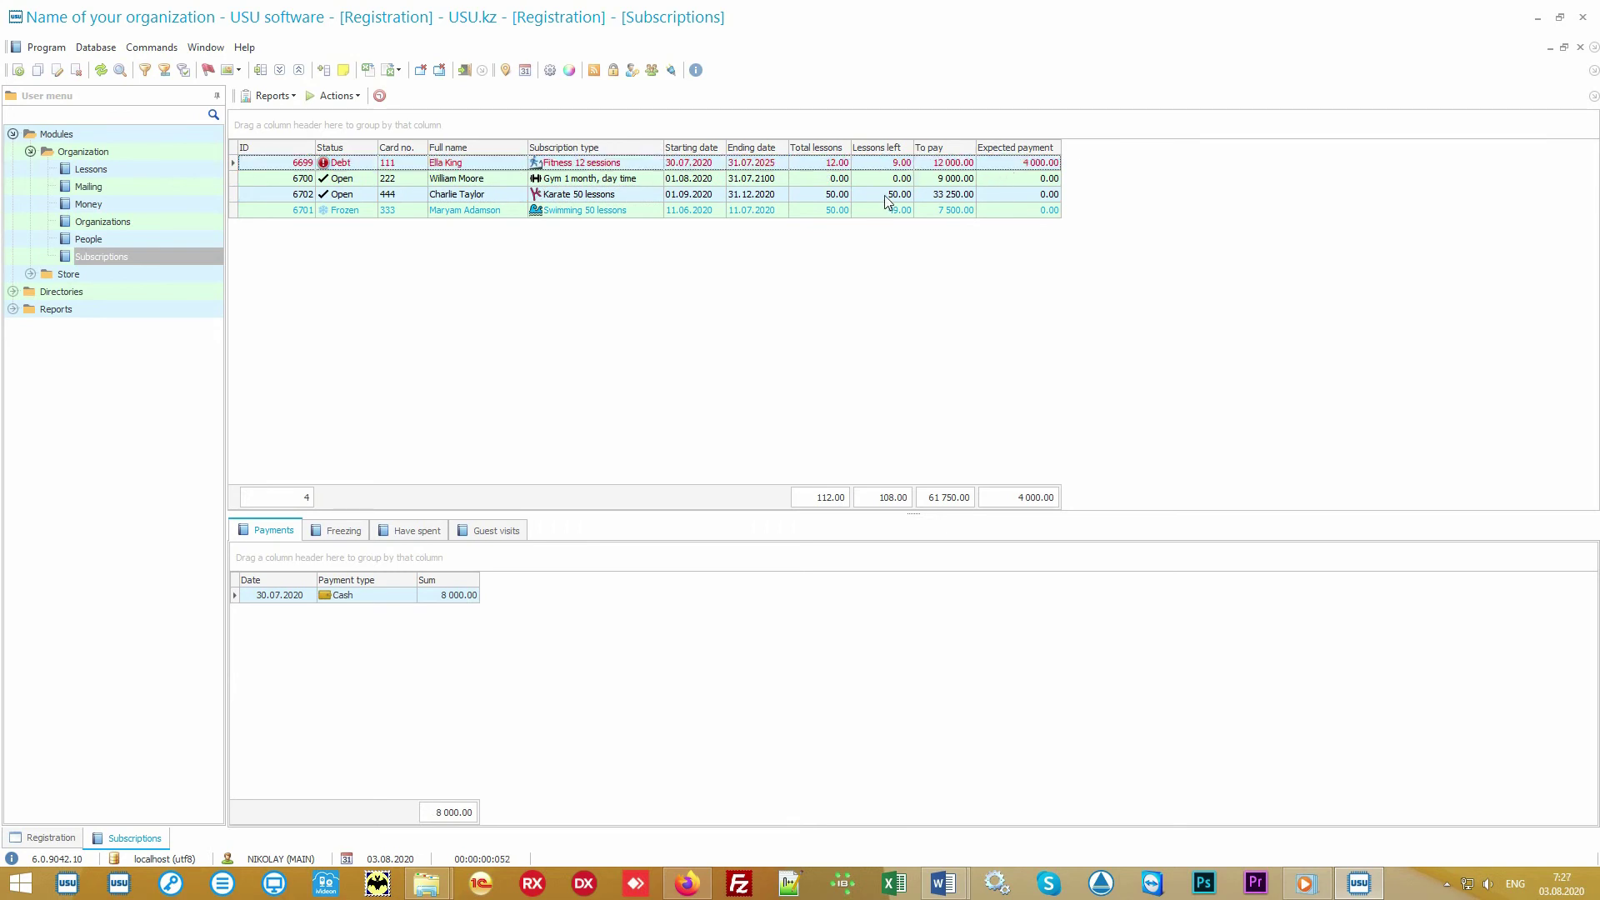
{"action": "mouse_move", "coordinate": [362, 149]}
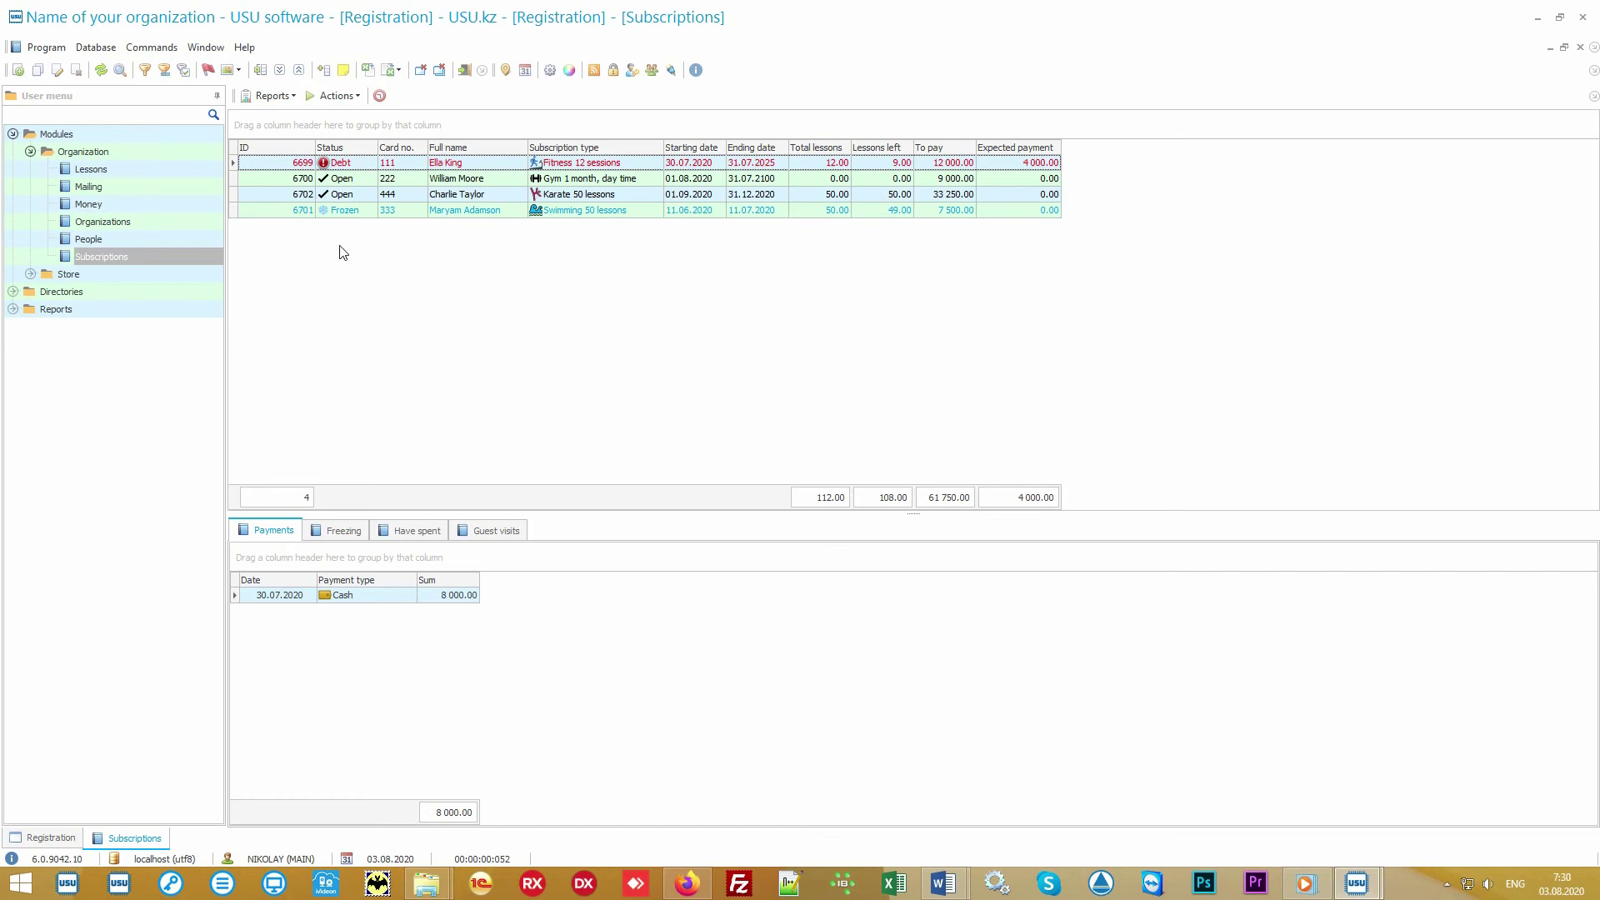
- Start a new subscription record, enter the membership card number and open the list of people for choosing the client
{"action": "right_click", "coordinate": [339, 248]}
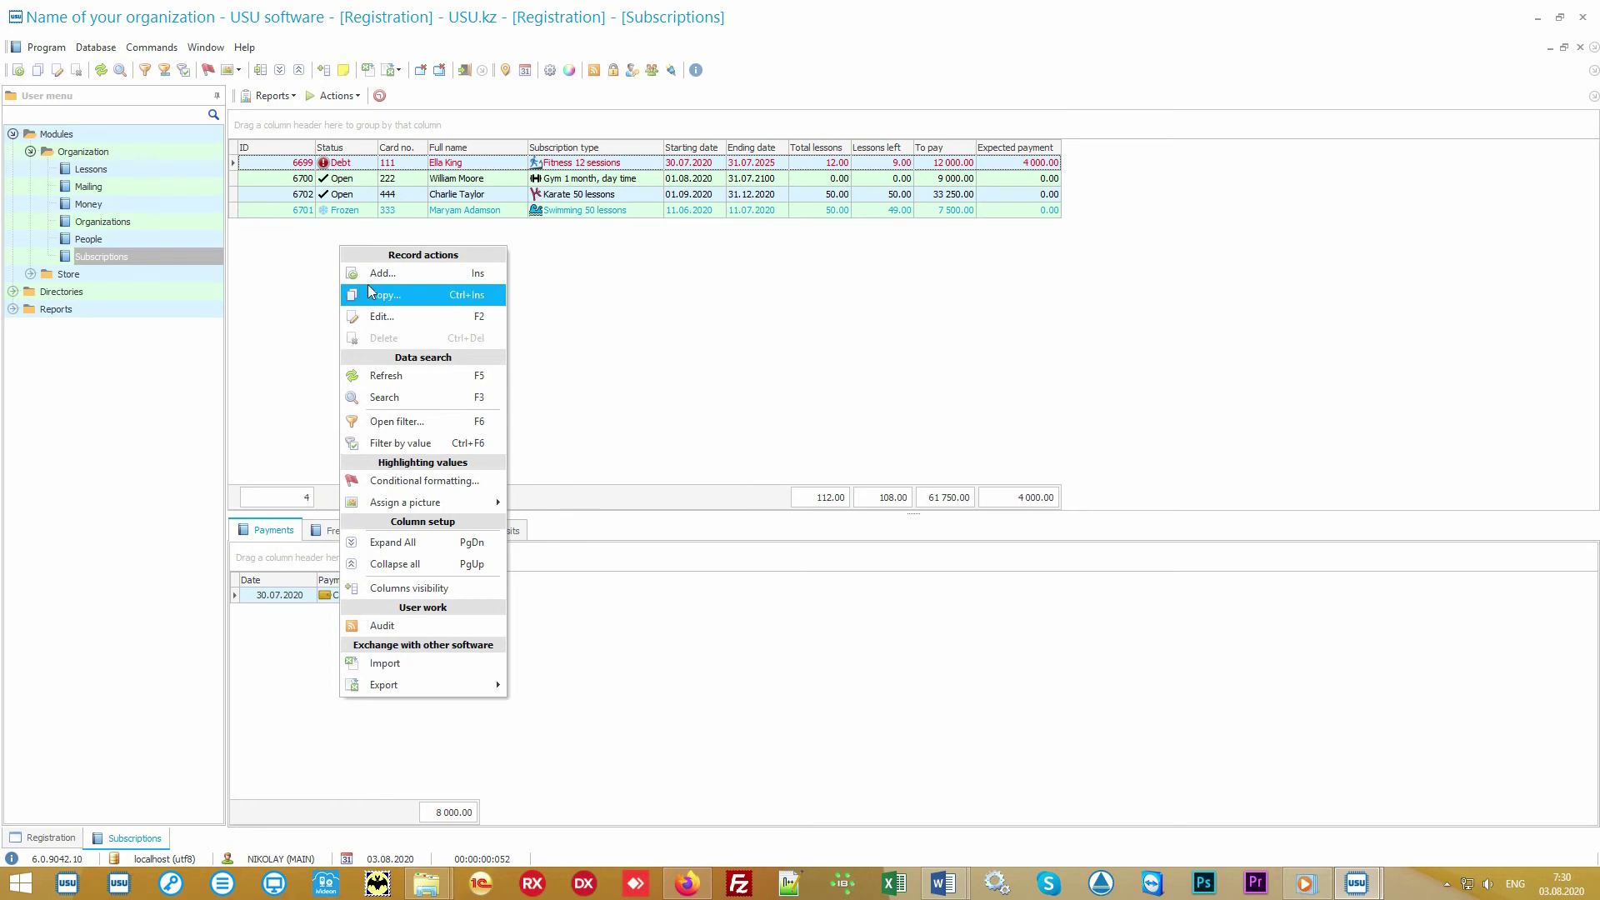
{"action": "left_click", "coordinate": [430, 273]}
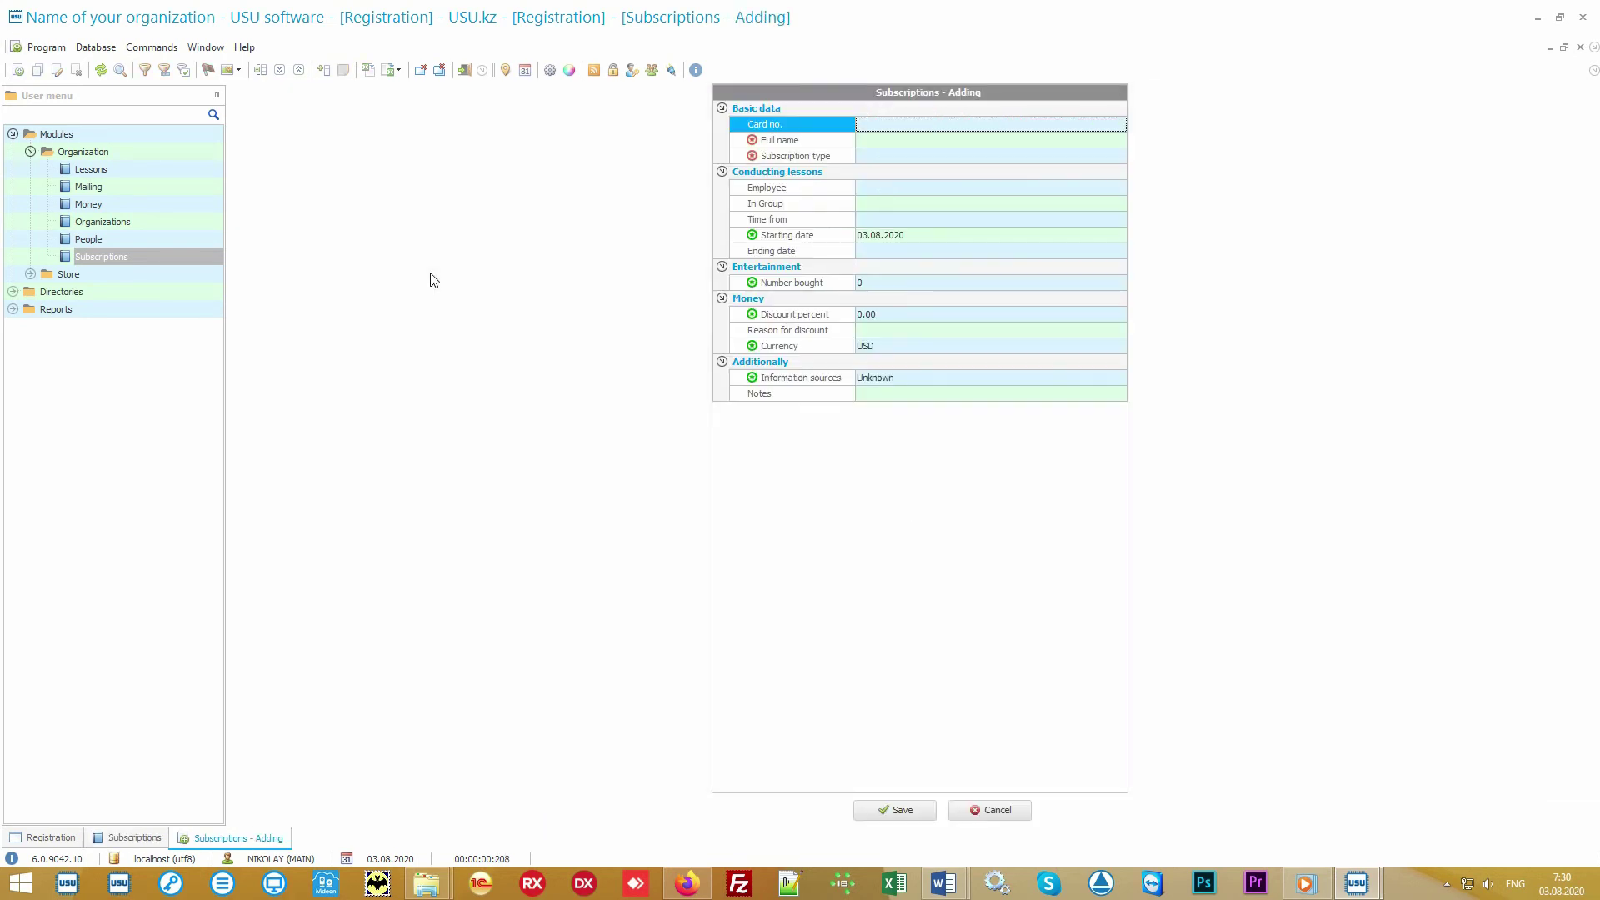
{"action": "type", "text": "555"}
{"action": "left_click", "coordinate": [881, 141]}
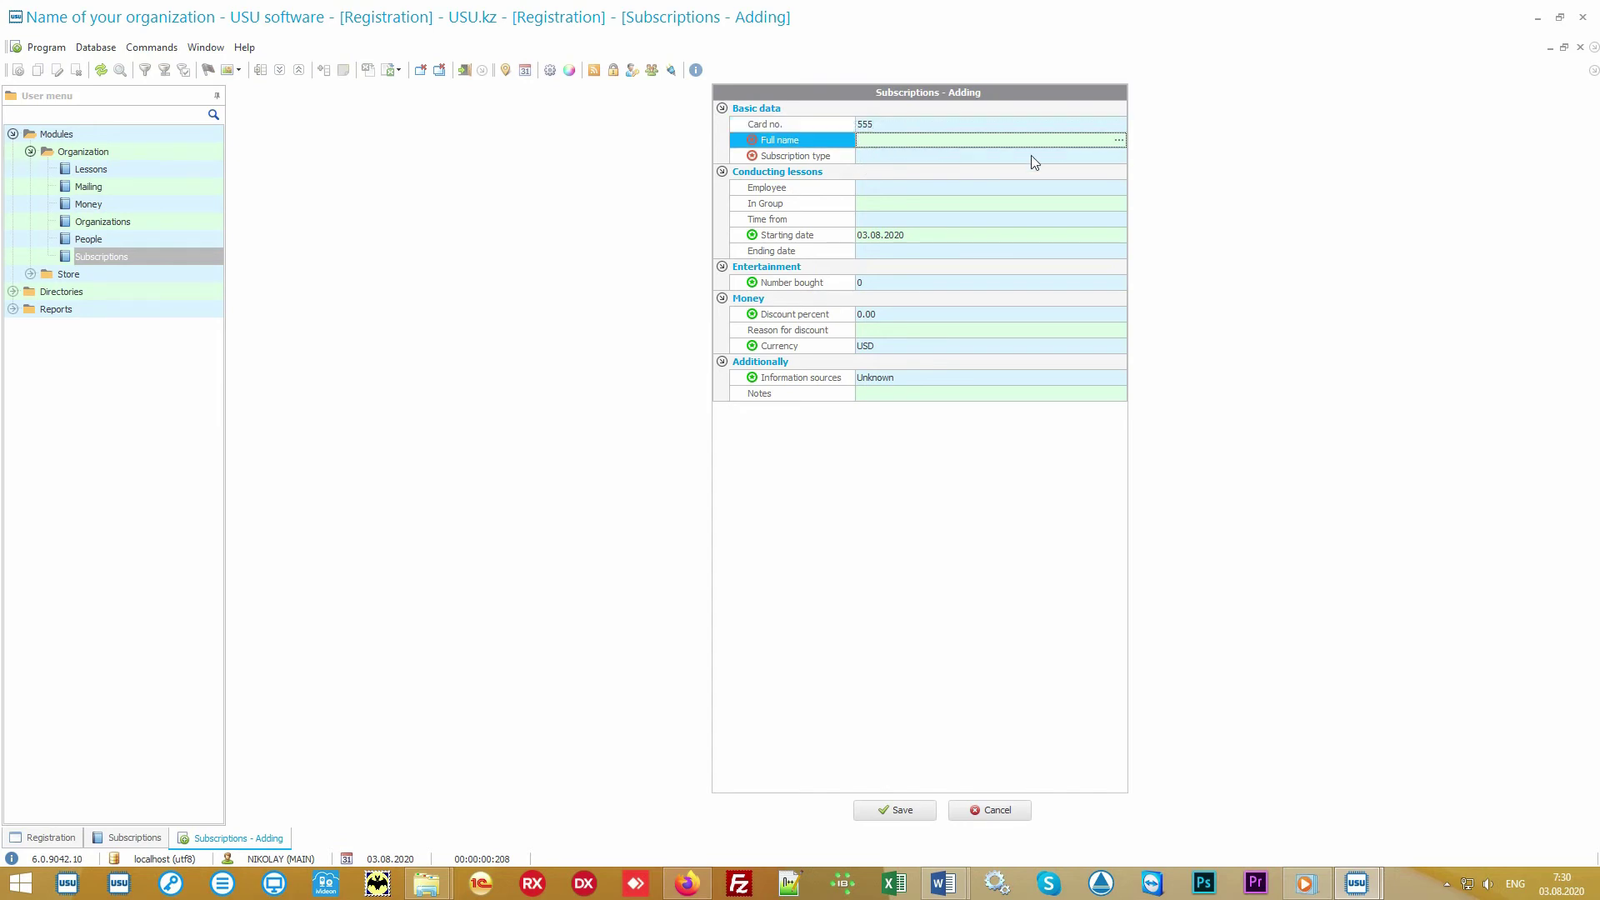
{"action": "left_click", "coordinate": [1119, 140]}
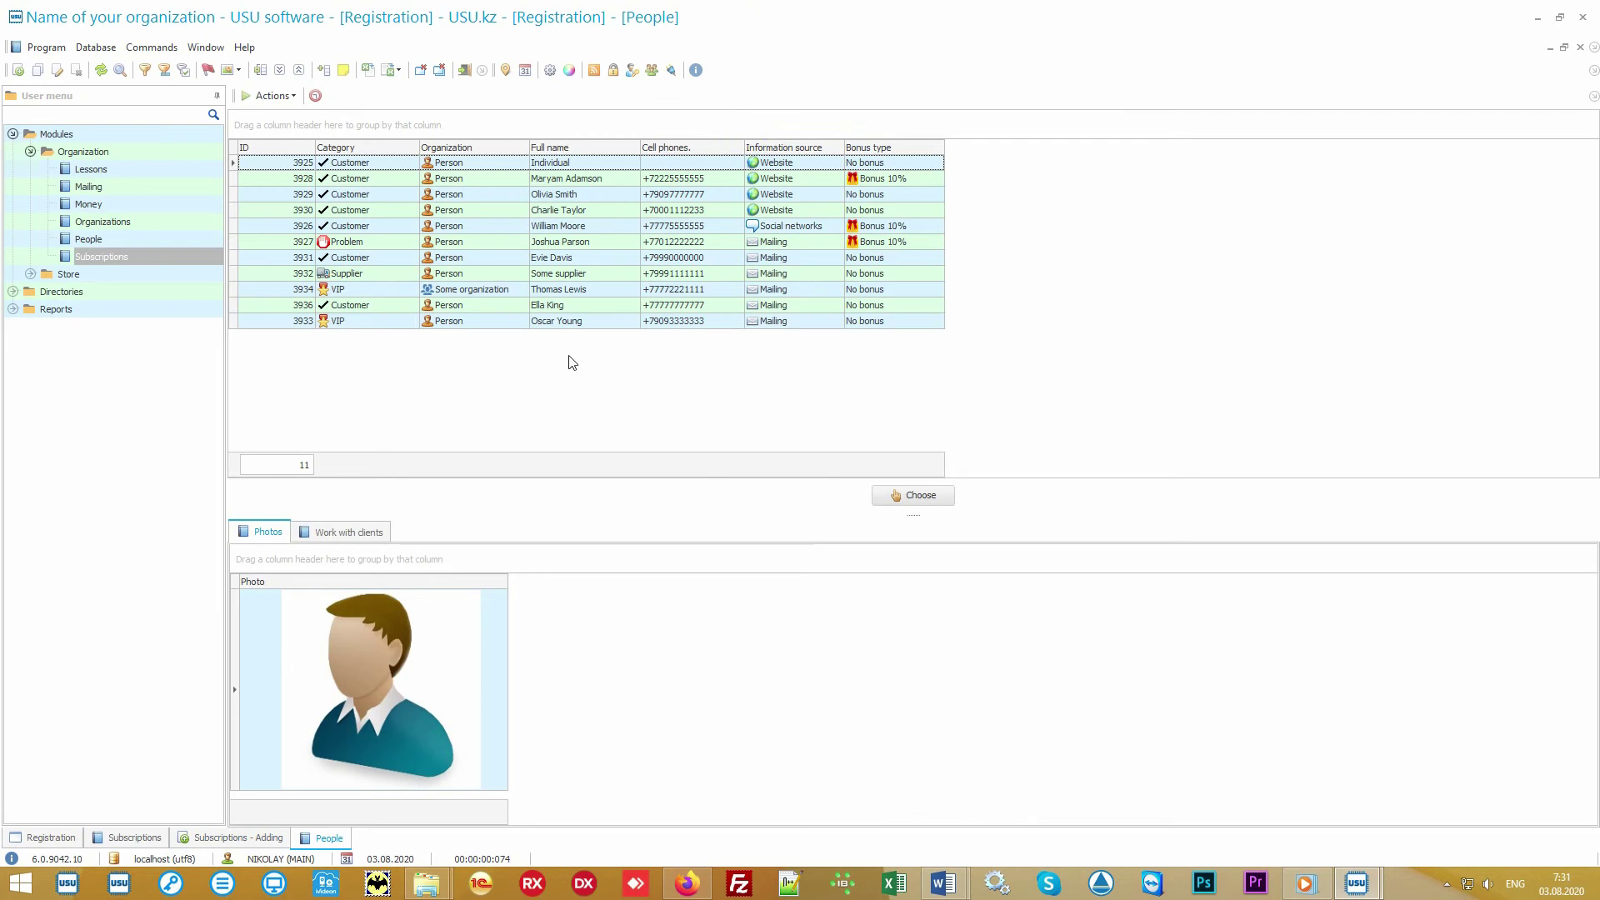
- Look through the records in the list of people, examining each one's category, organization and photo
{"action": "left_click", "coordinate": [468, 307]}
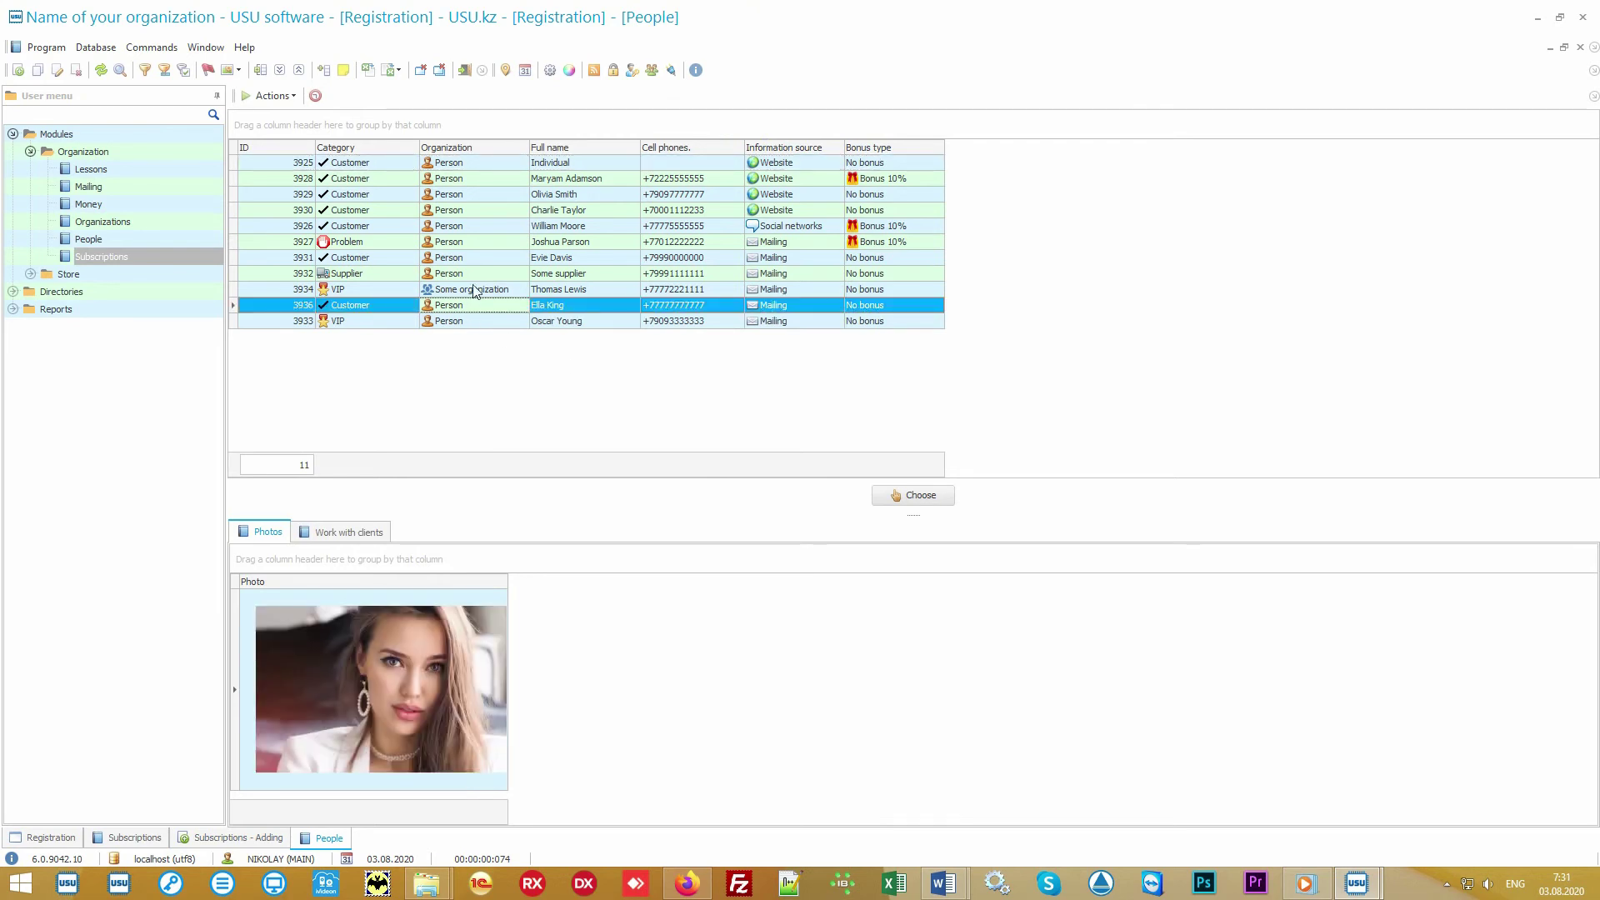
{"action": "left_click", "coordinate": [484, 277]}
{"action": "left_click", "coordinate": [487, 291]}
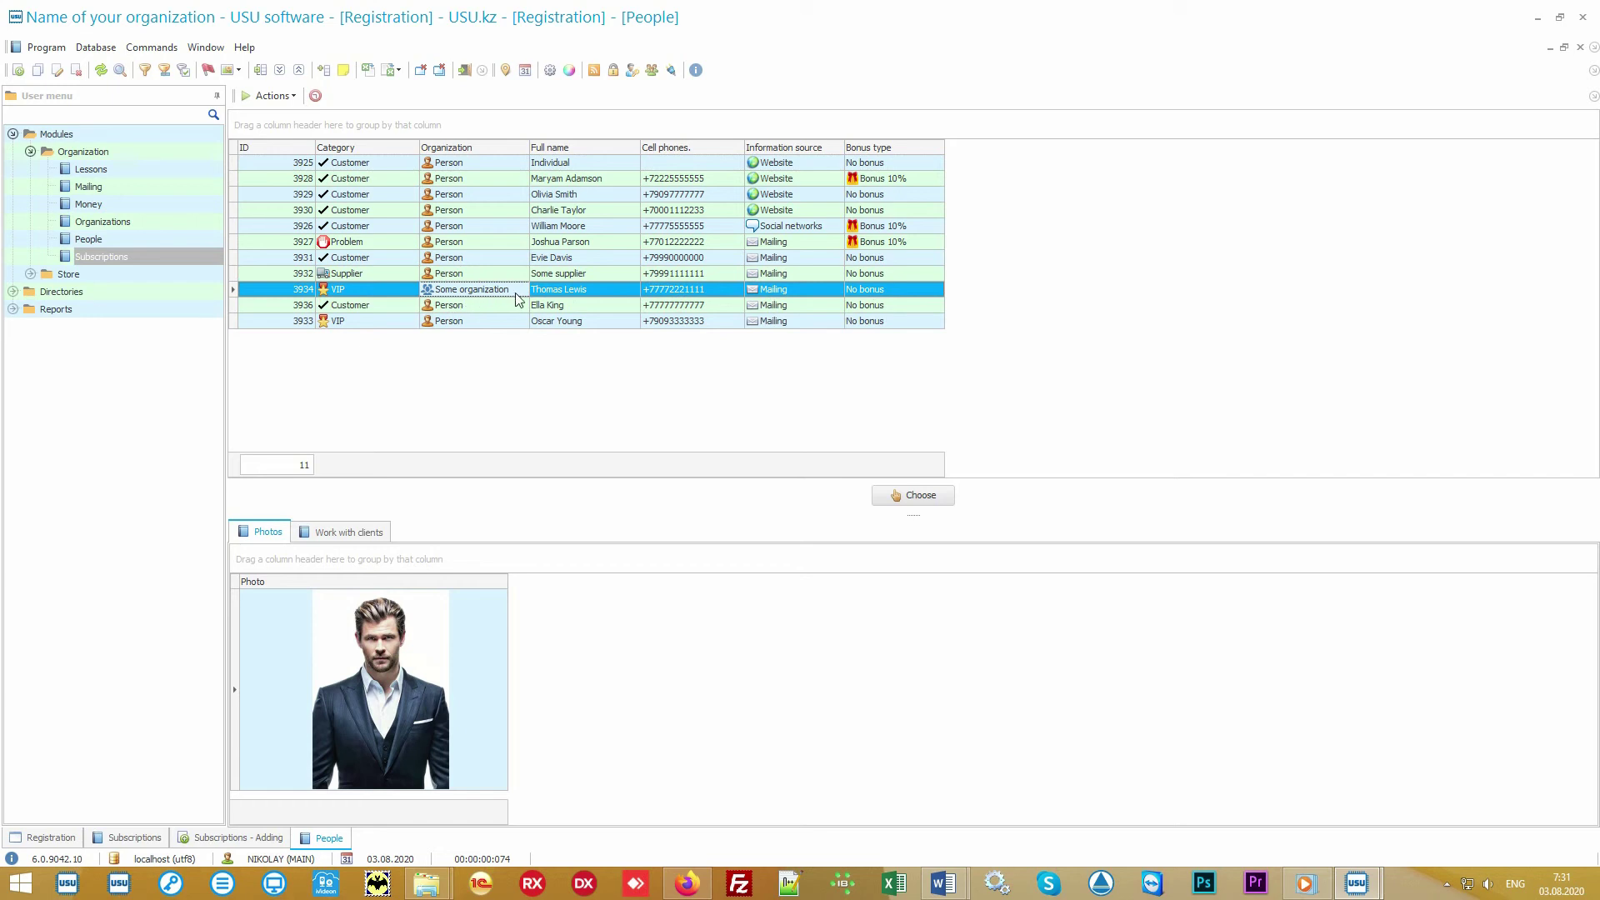
{"action": "left_click", "coordinate": [377, 259]}
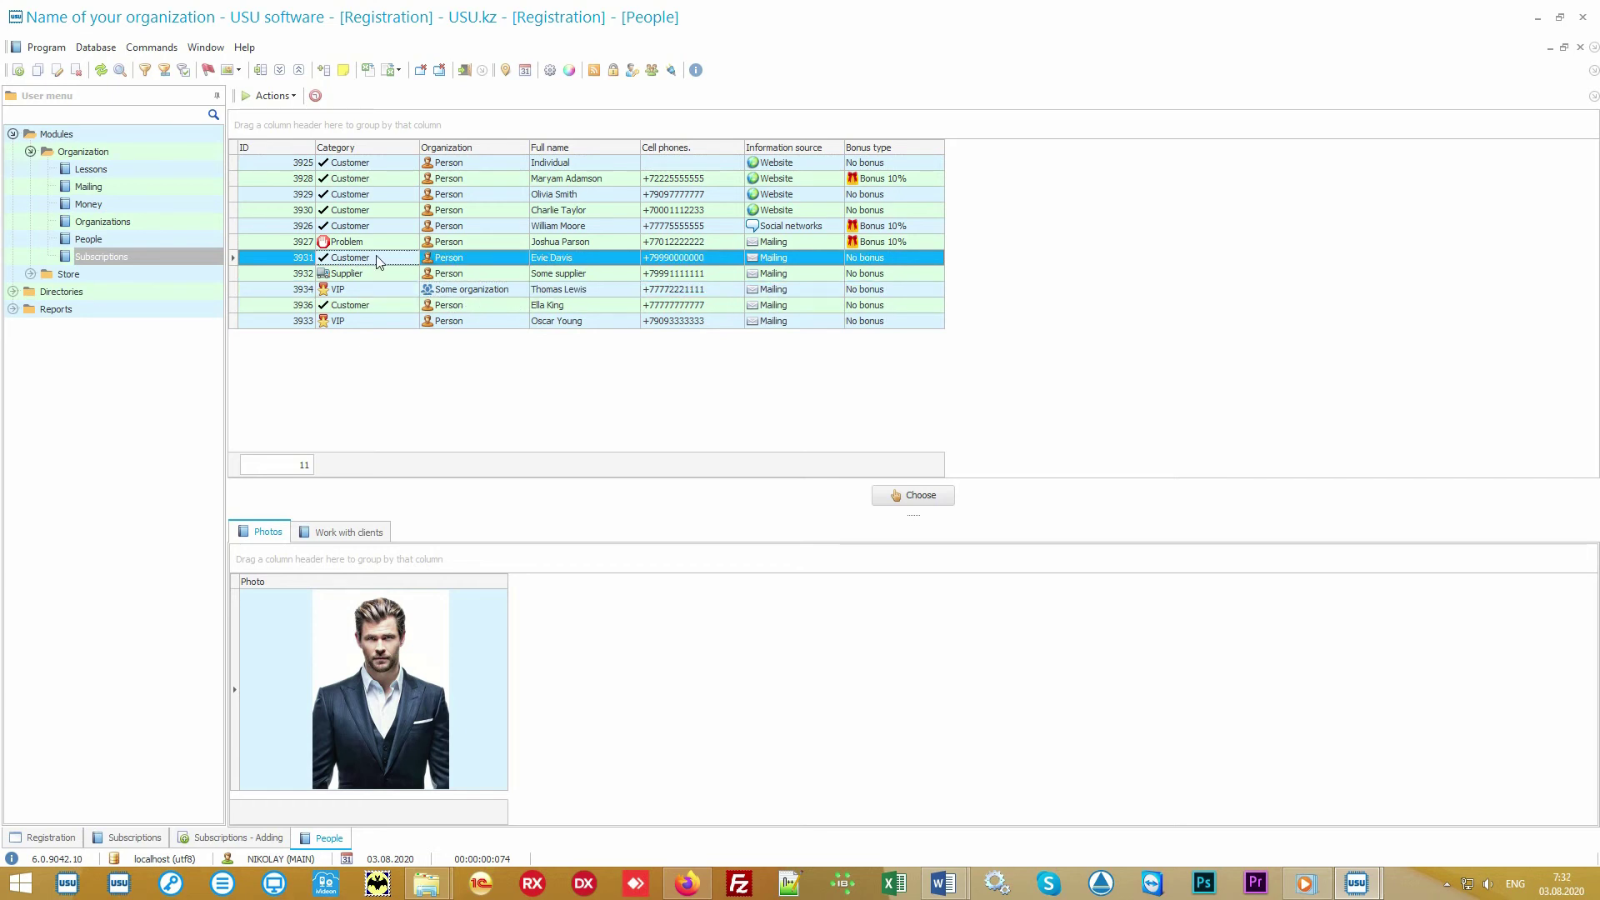
{"action": "left_click", "coordinate": [387, 218]}
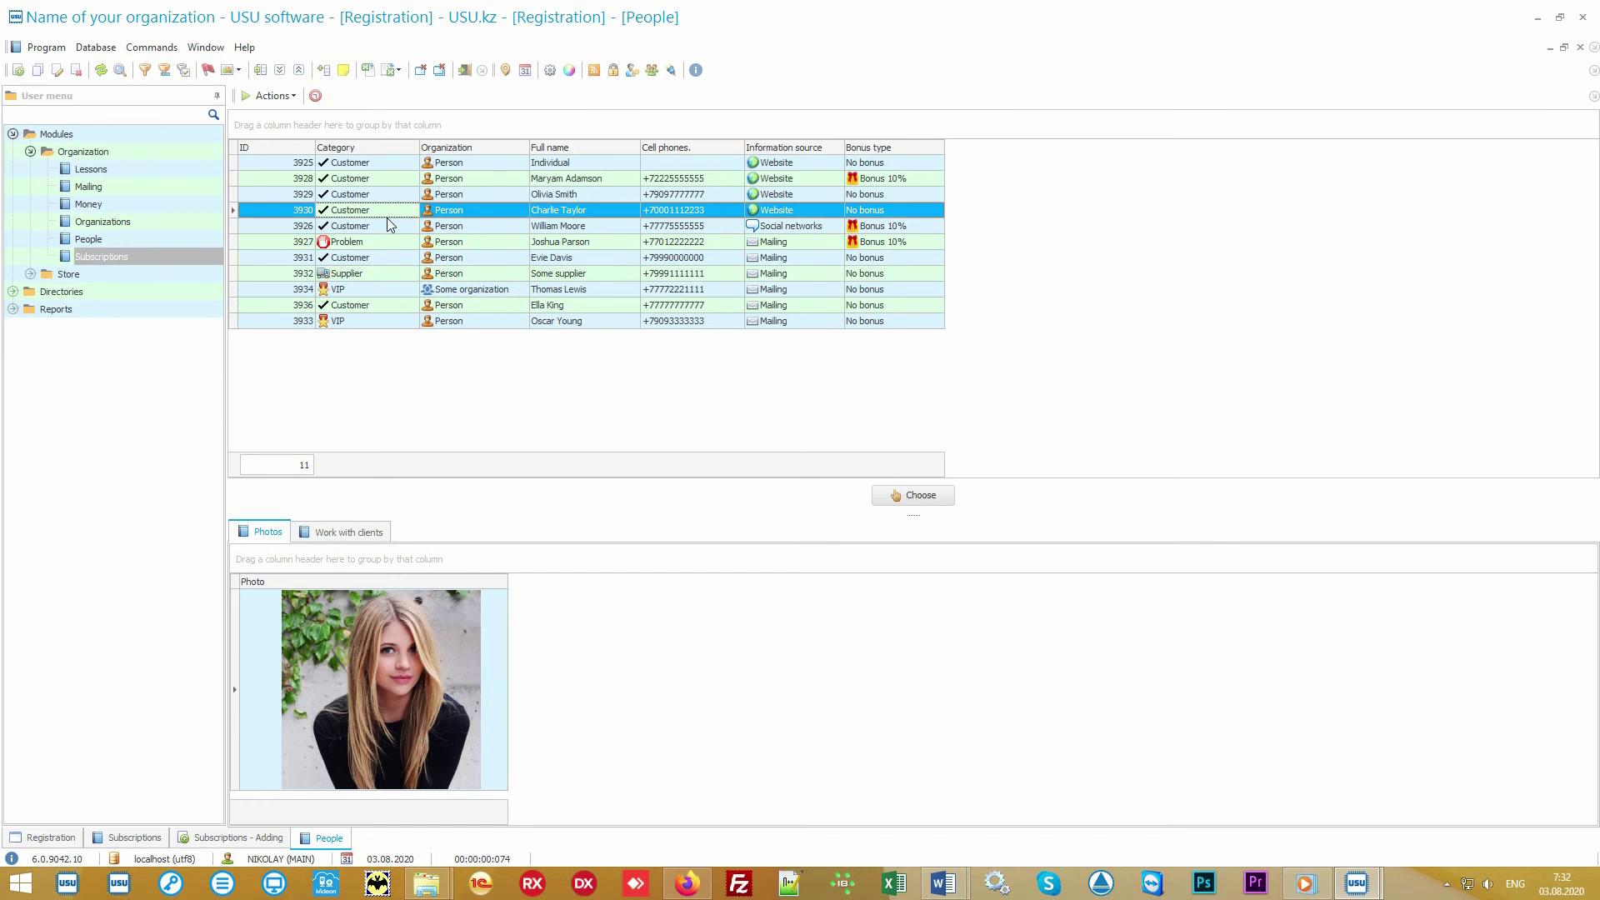
{"action": "left_click", "coordinate": [393, 199]}
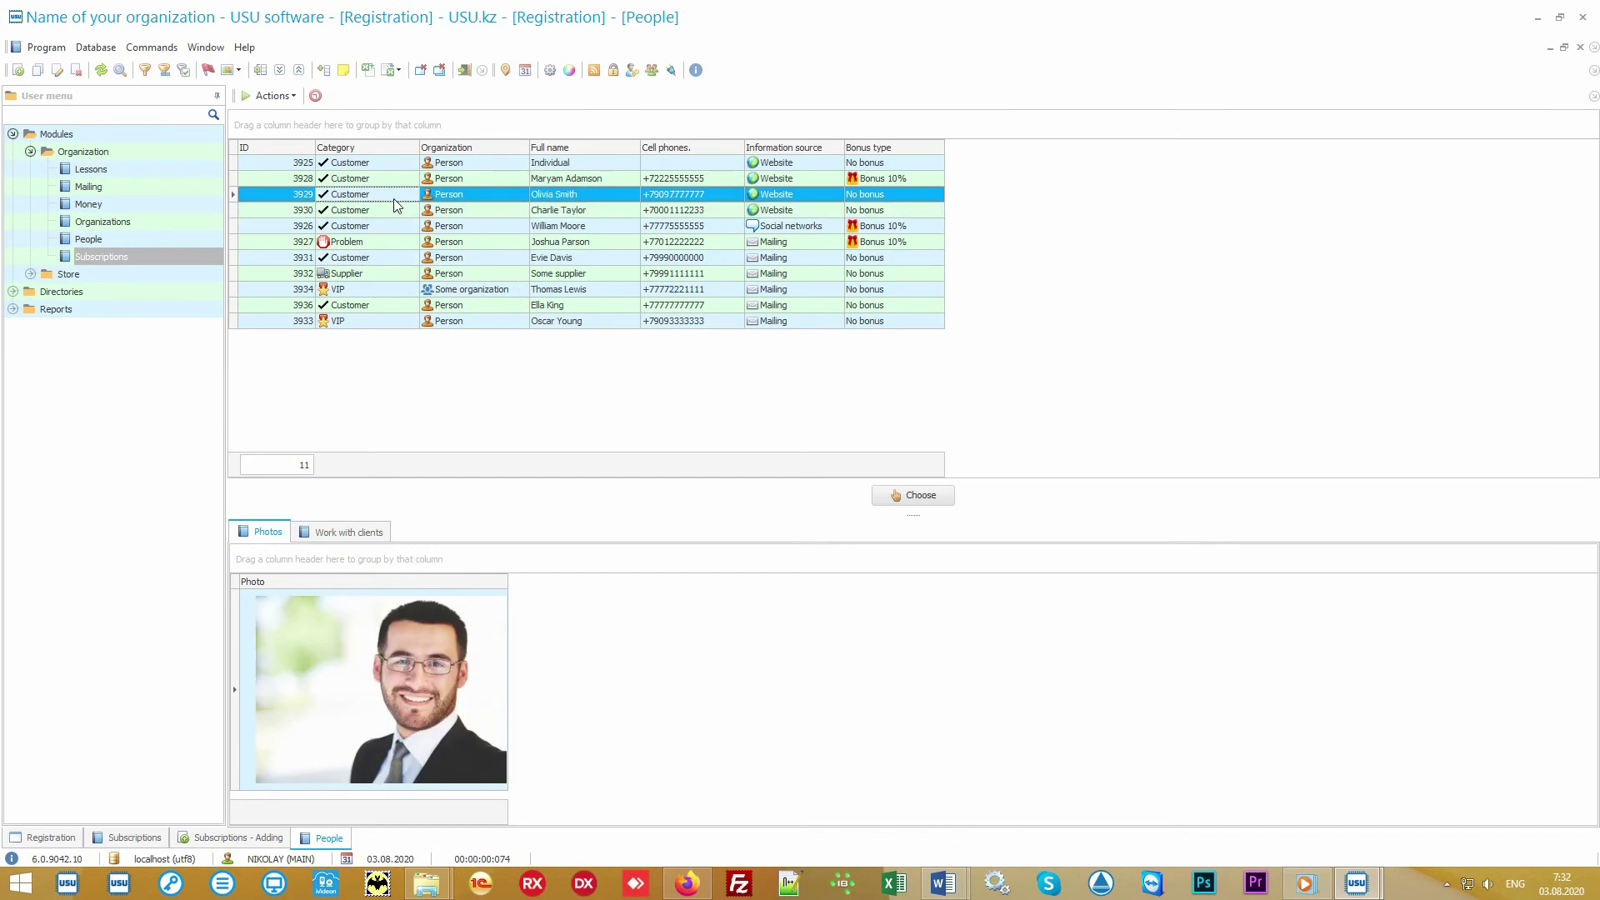
{"action": "left_click", "coordinate": [390, 244]}
{"action": "left_click", "coordinate": [383, 290]}
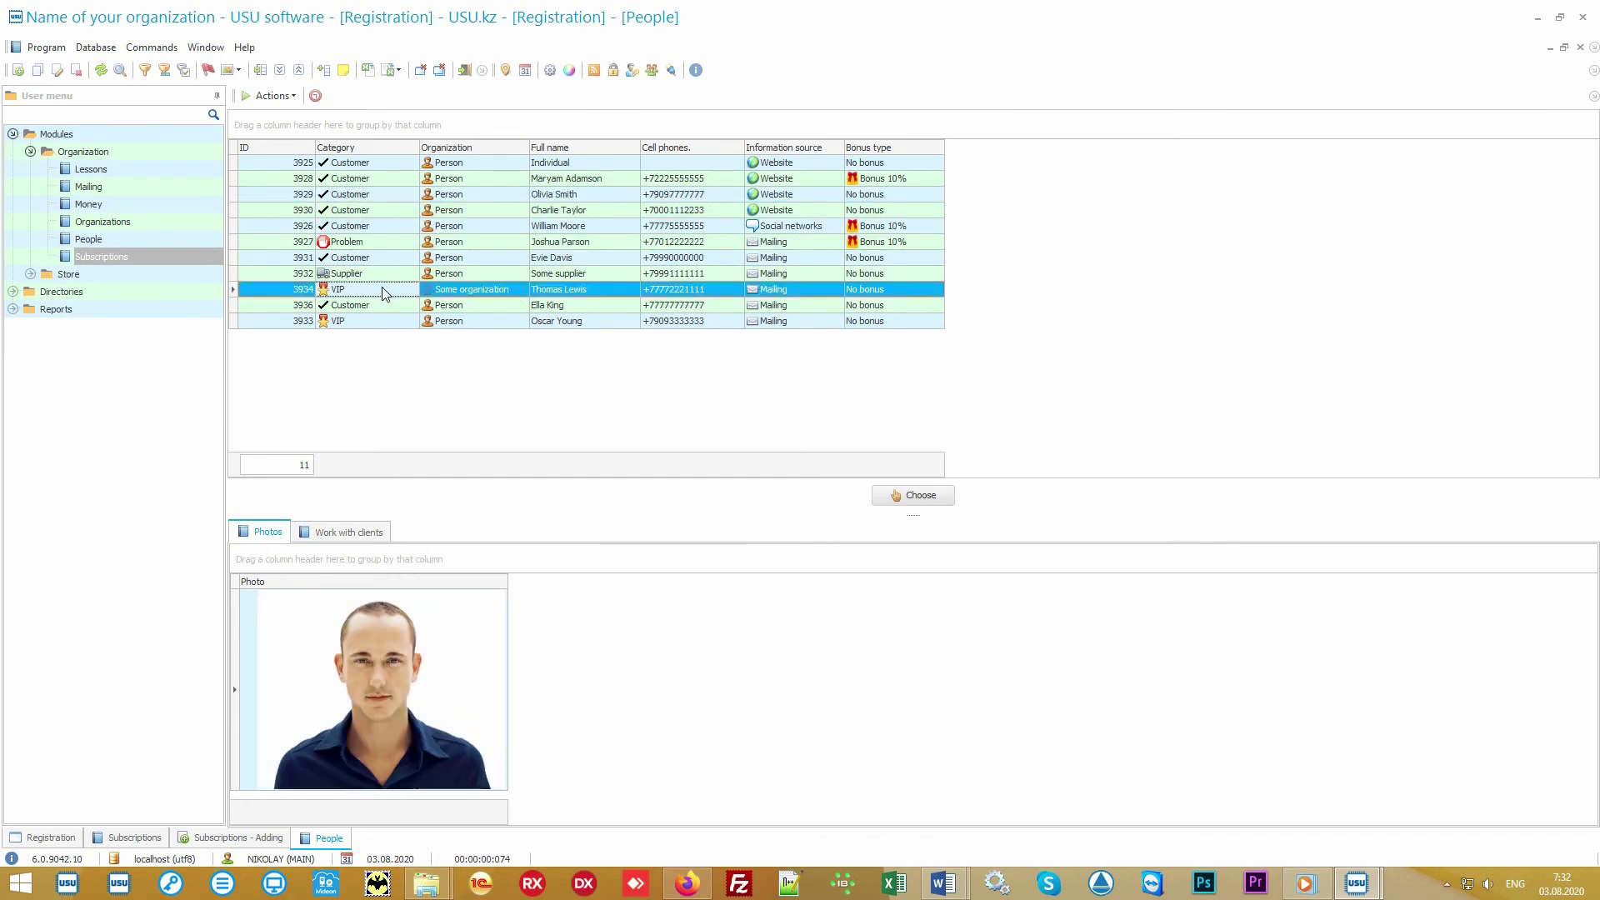
{"action": "left_click", "coordinate": [377, 323]}
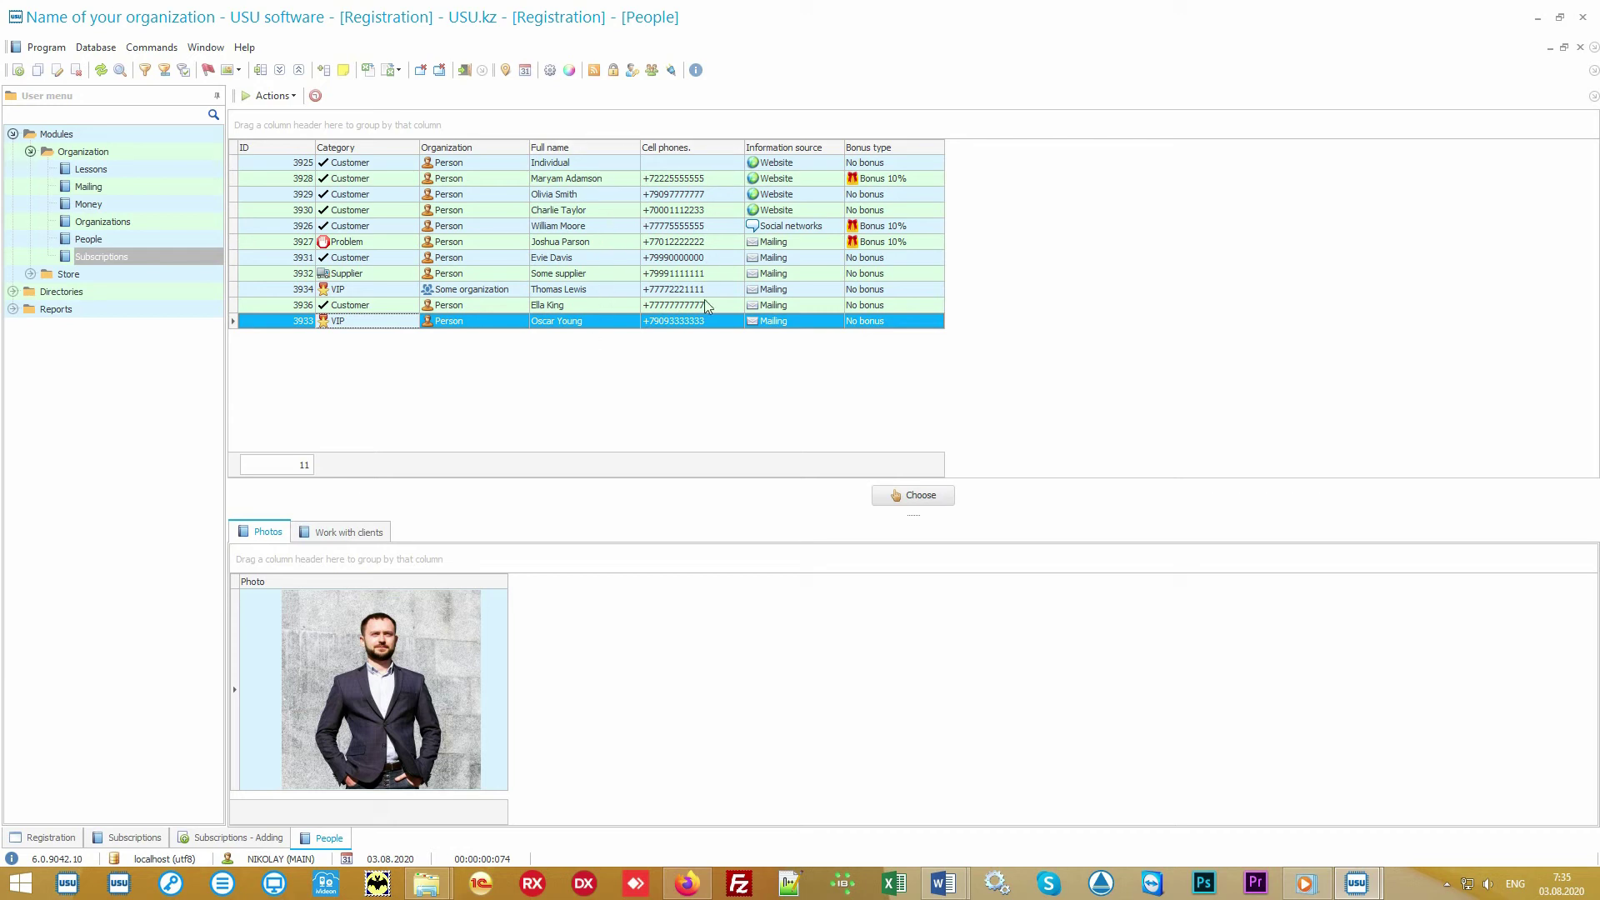
- Sort the people by full name, locate the client by the first letters of the name and choose that record for the subscription
{"action": "left_click", "coordinate": [614, 154]}
{"action": "left_click", "coordinate": [601, 165]}
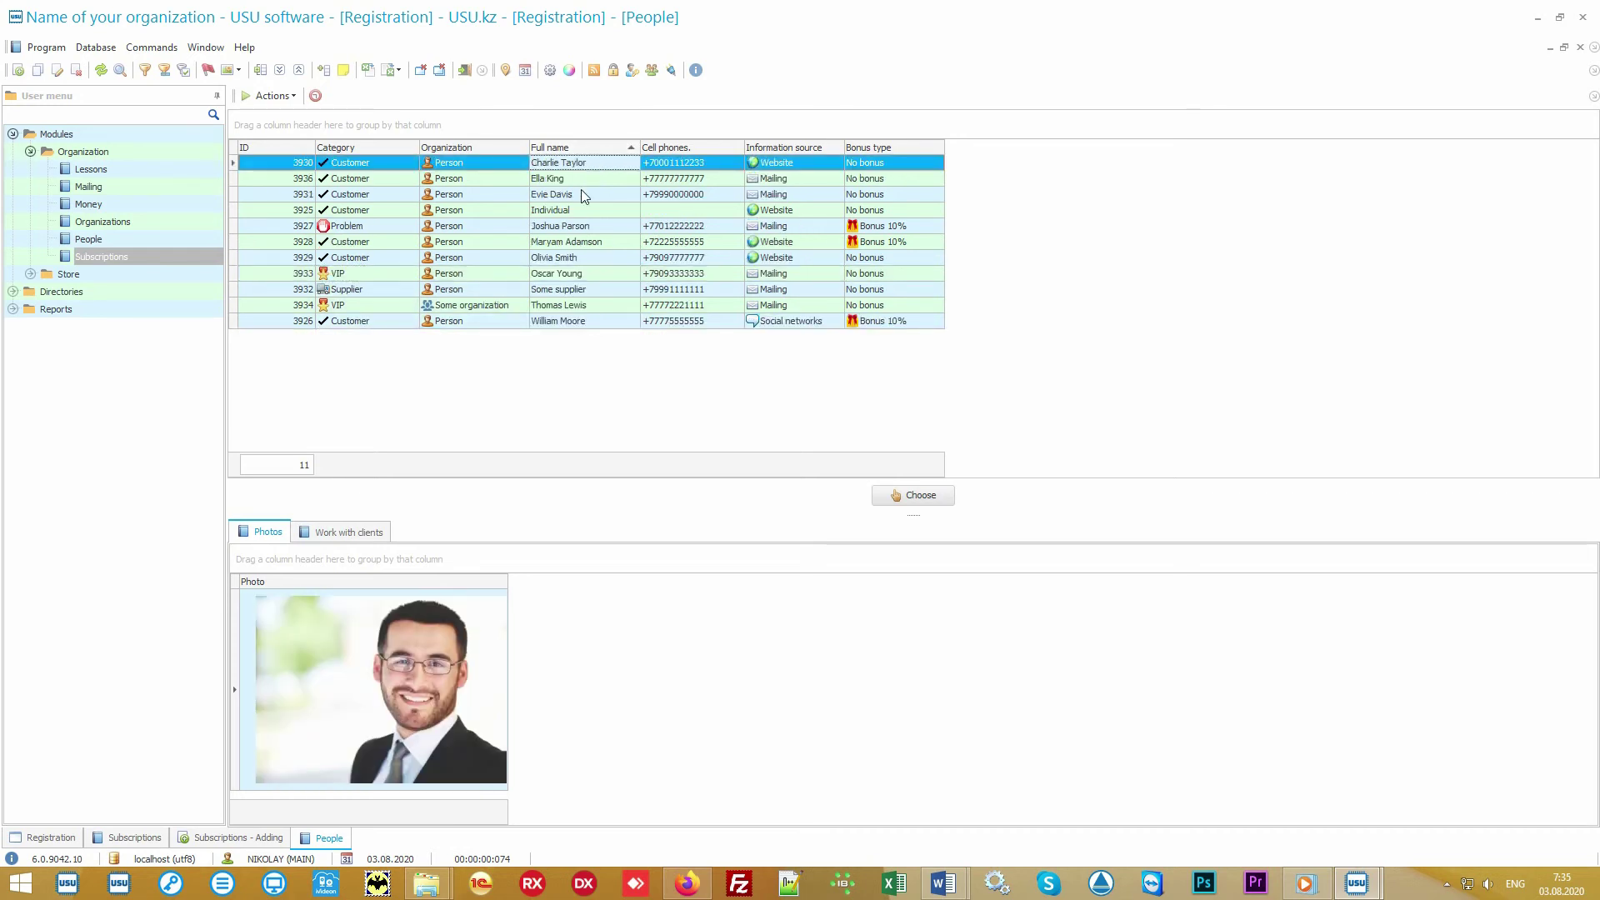
{"action": "type", "text": "ol"}
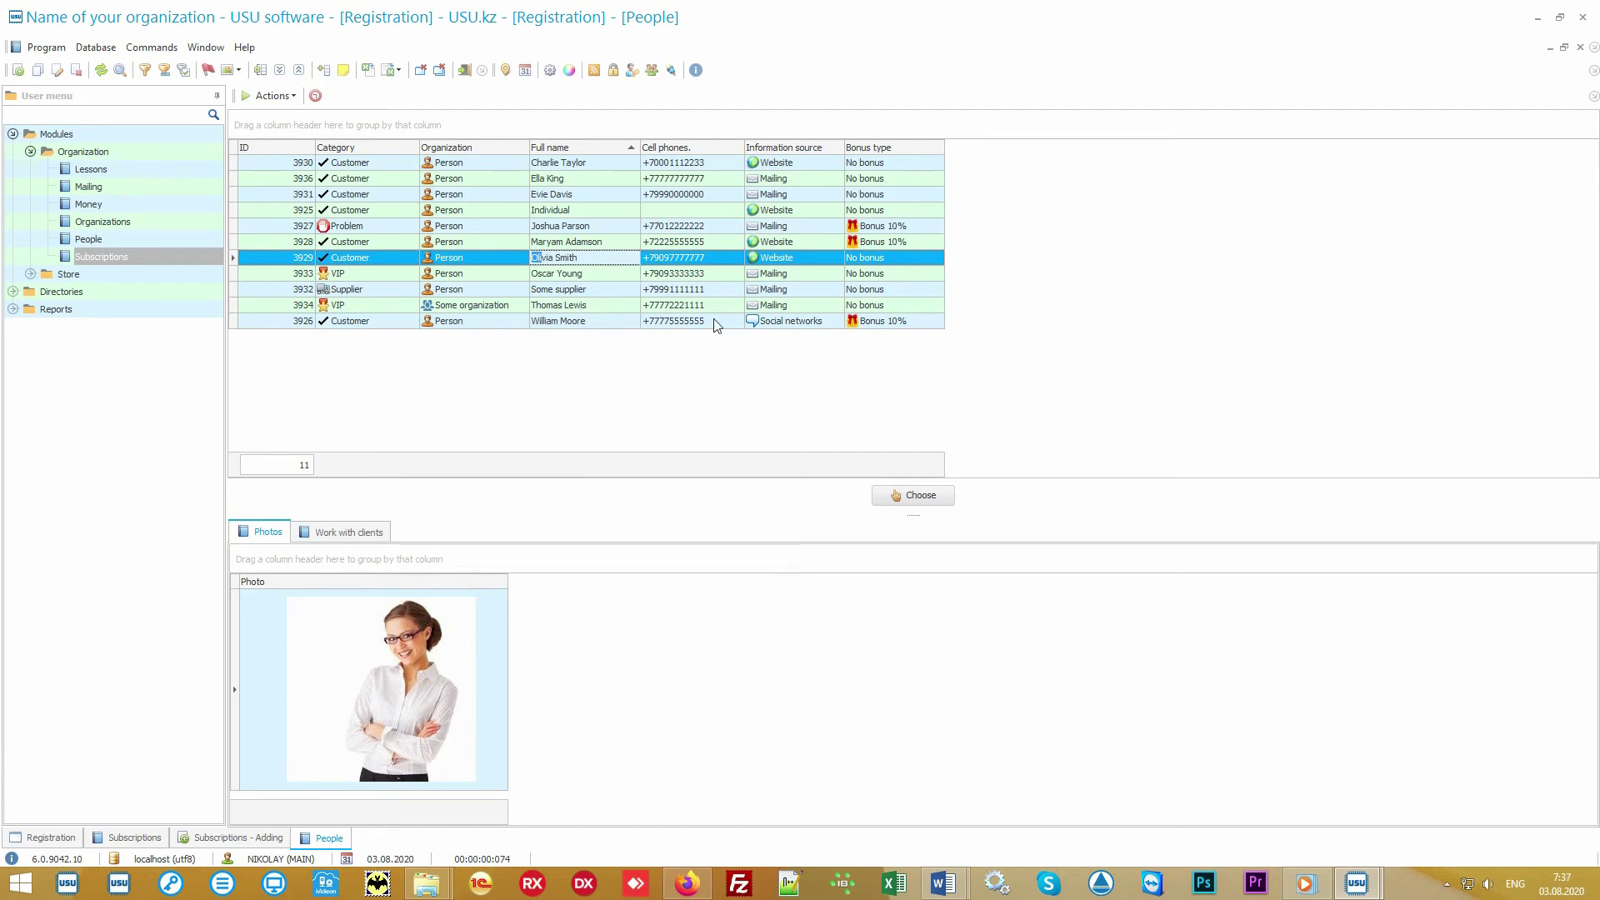
{"action": "left_click", "coordinate": [920, 496]}
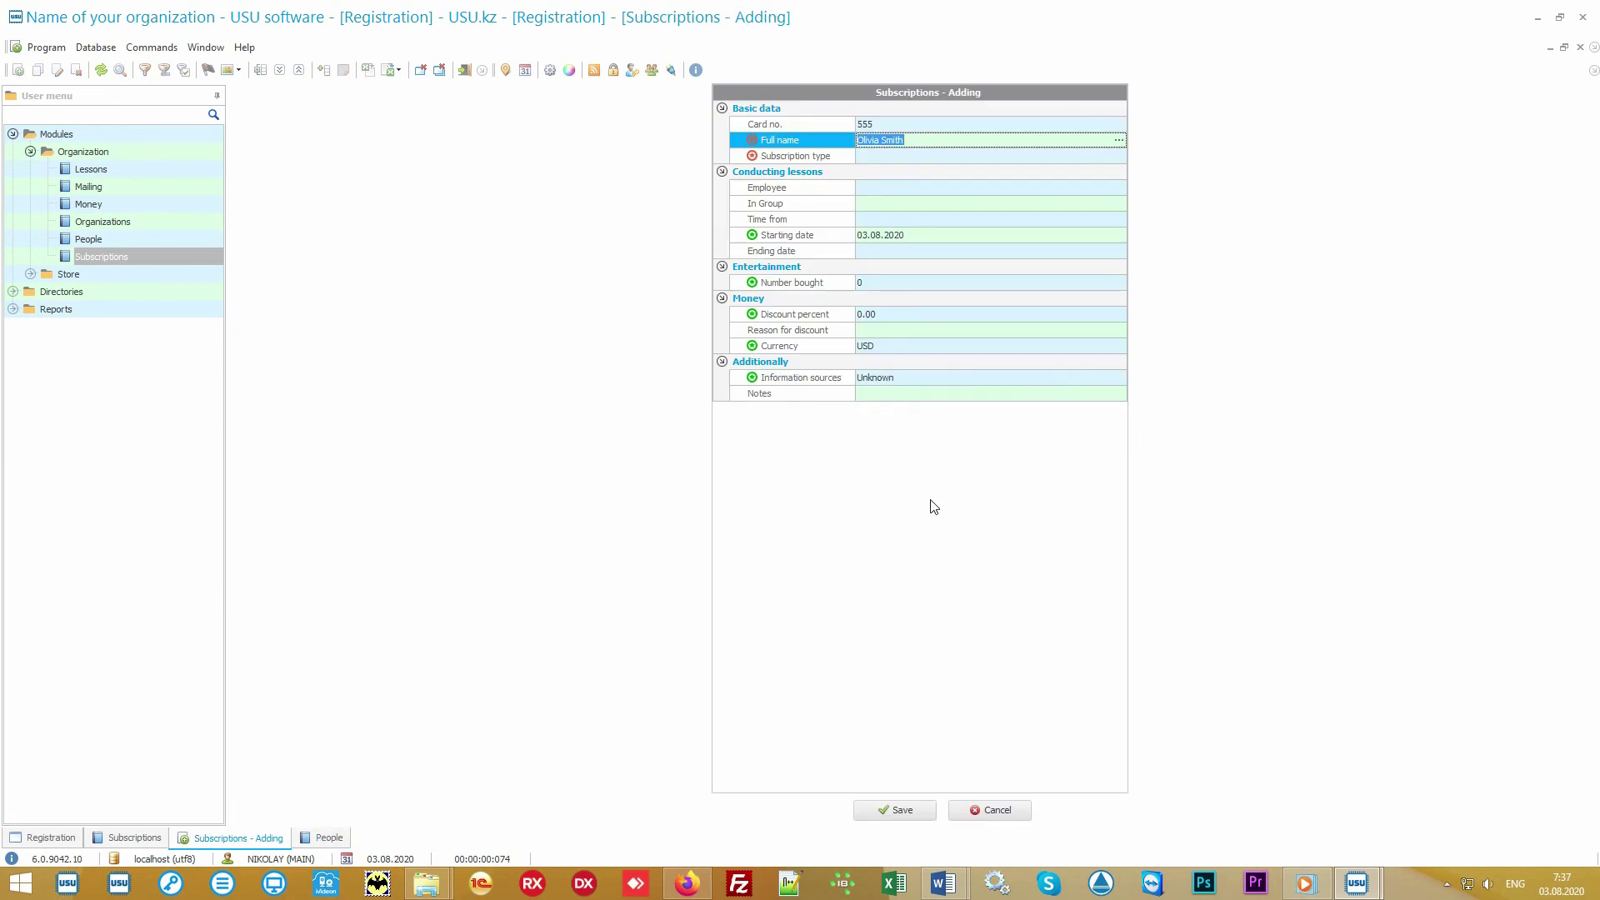
- Set the new subscription's type to Fitness 12 sessions
{"action": "left_click", "coordinate": [992, 139]}
{"action": "left_click", "coordinate": [921, 155]}
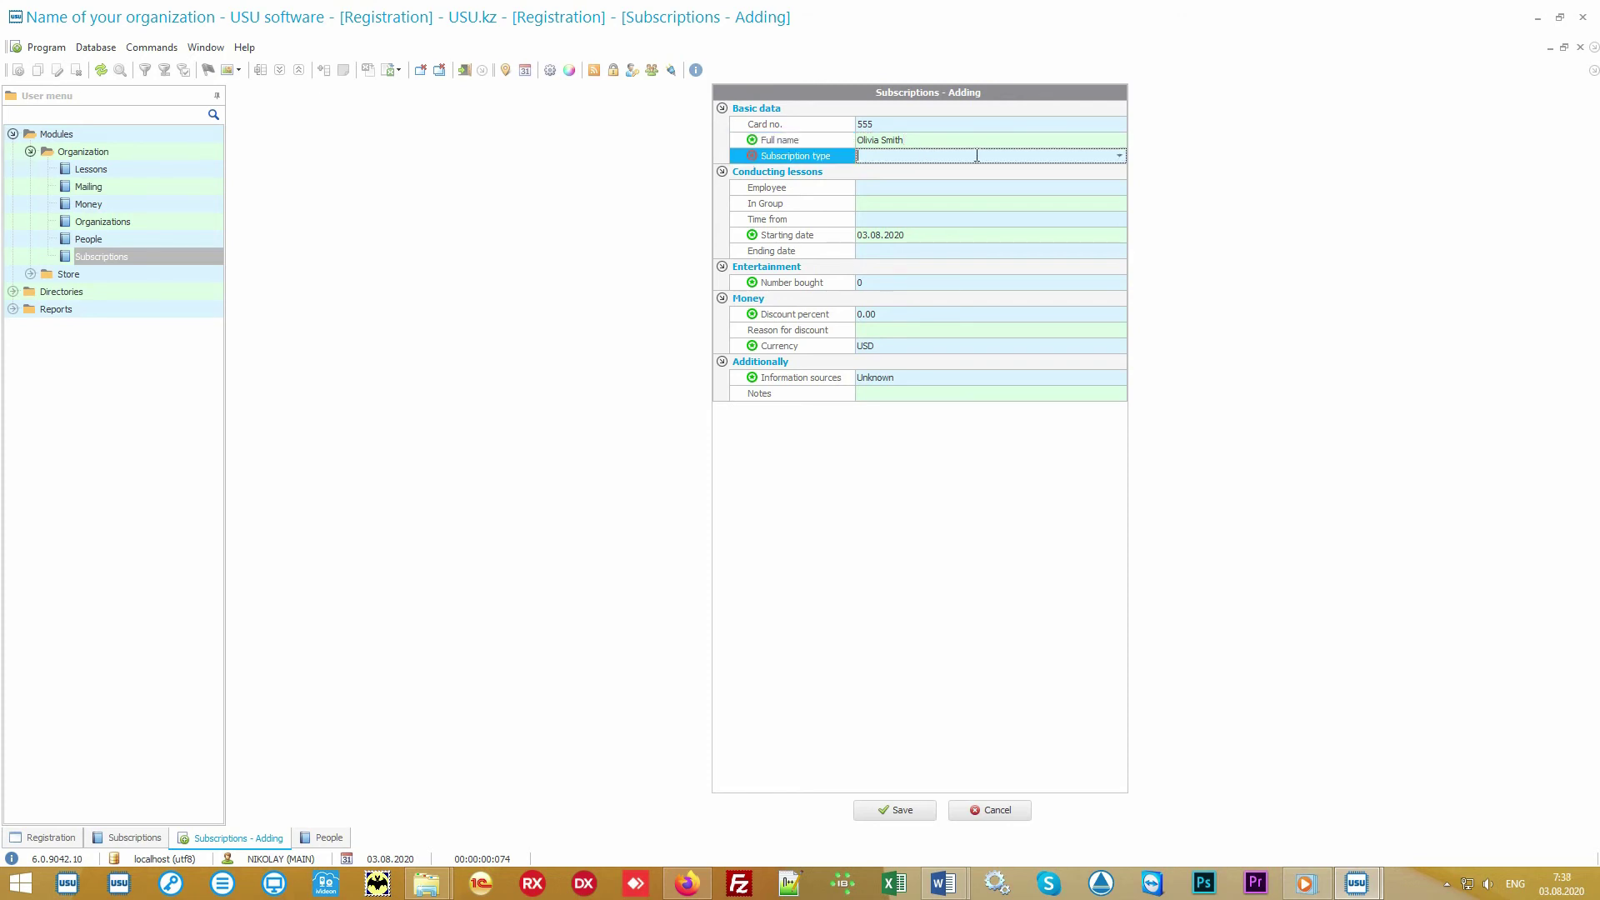
{"action": "left_click", "coordinate": [1121, 156]}
{"action": "type", "text": "Fitness 12 sessions"}
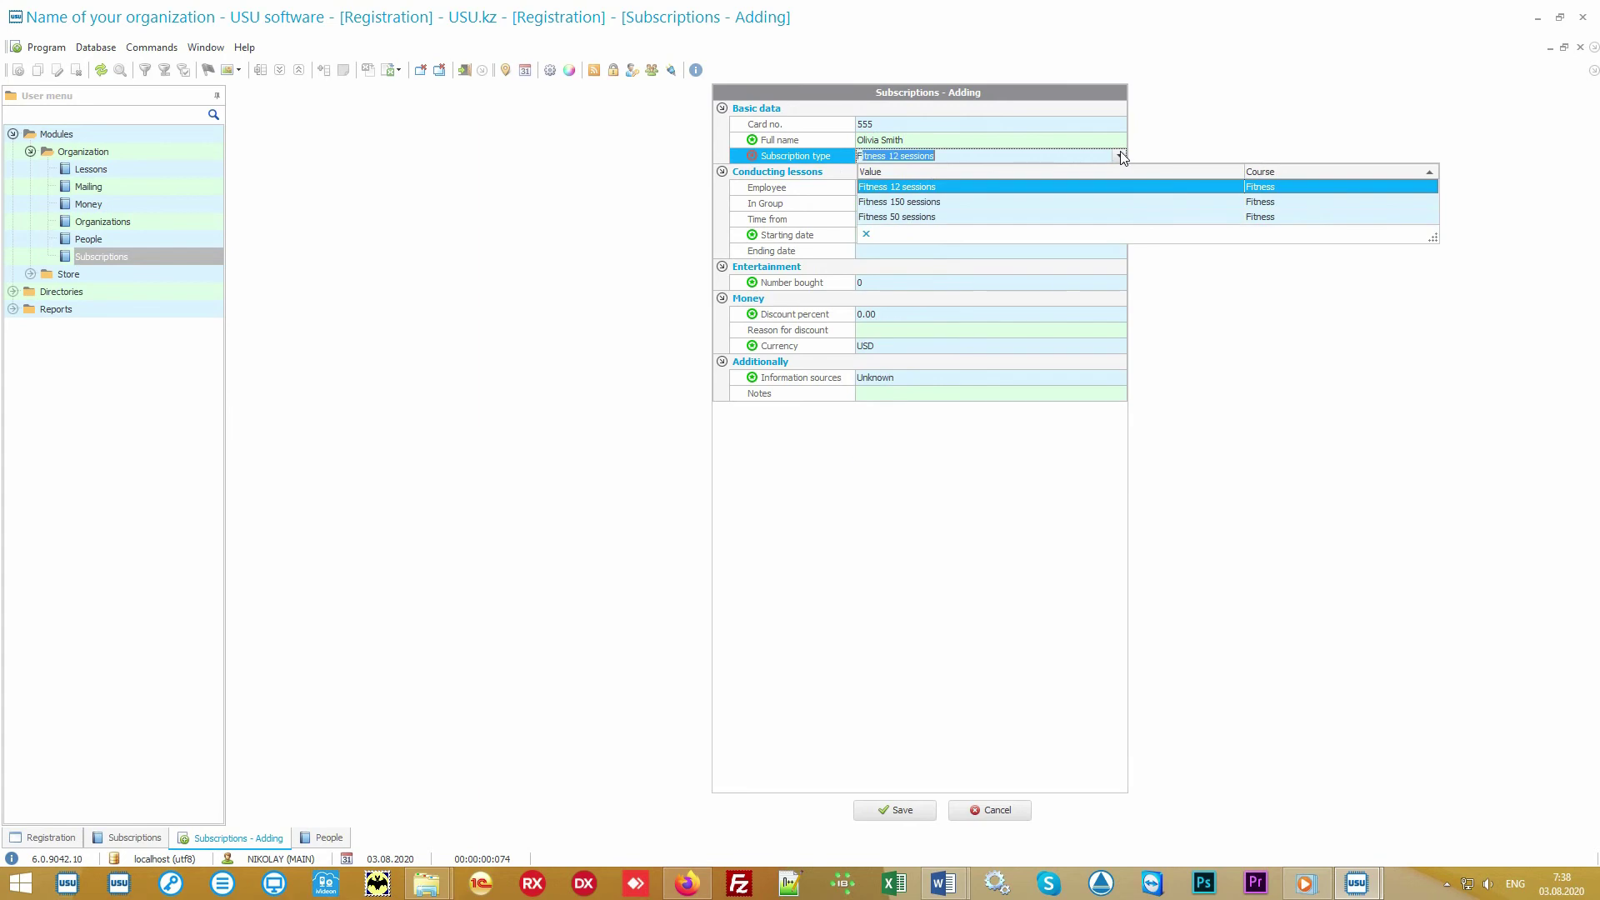
{"action": "left_click", "coordinate": [1066, 186]}
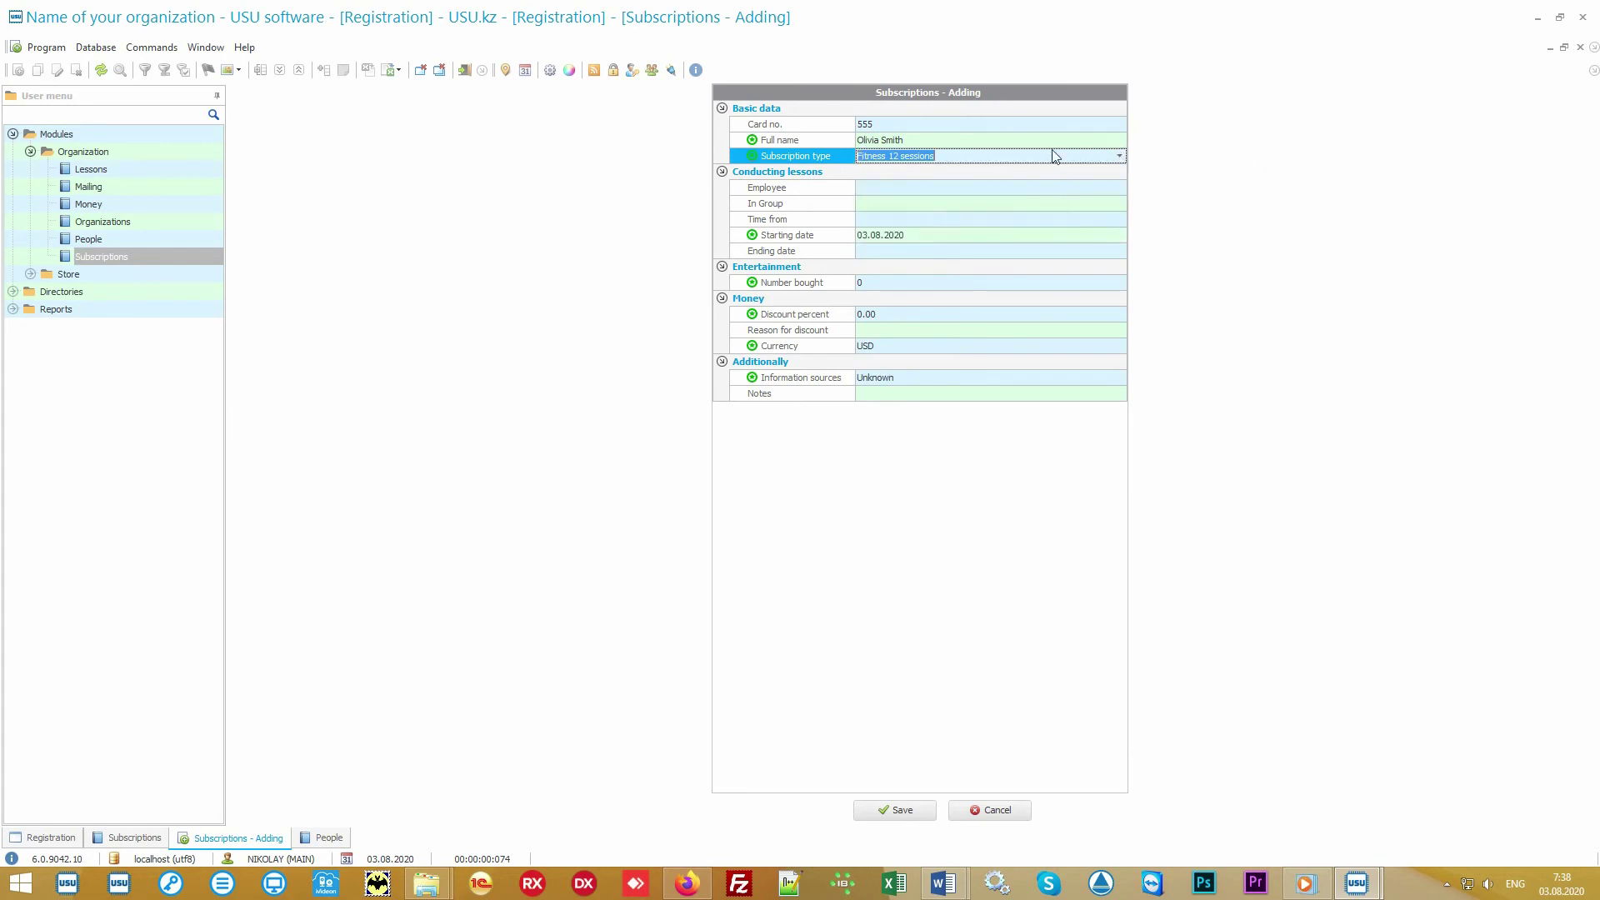
{"action": "left_click", "coordinate": [985, 158]}
{"action": "left_click", "coordinate": [987, 123]}
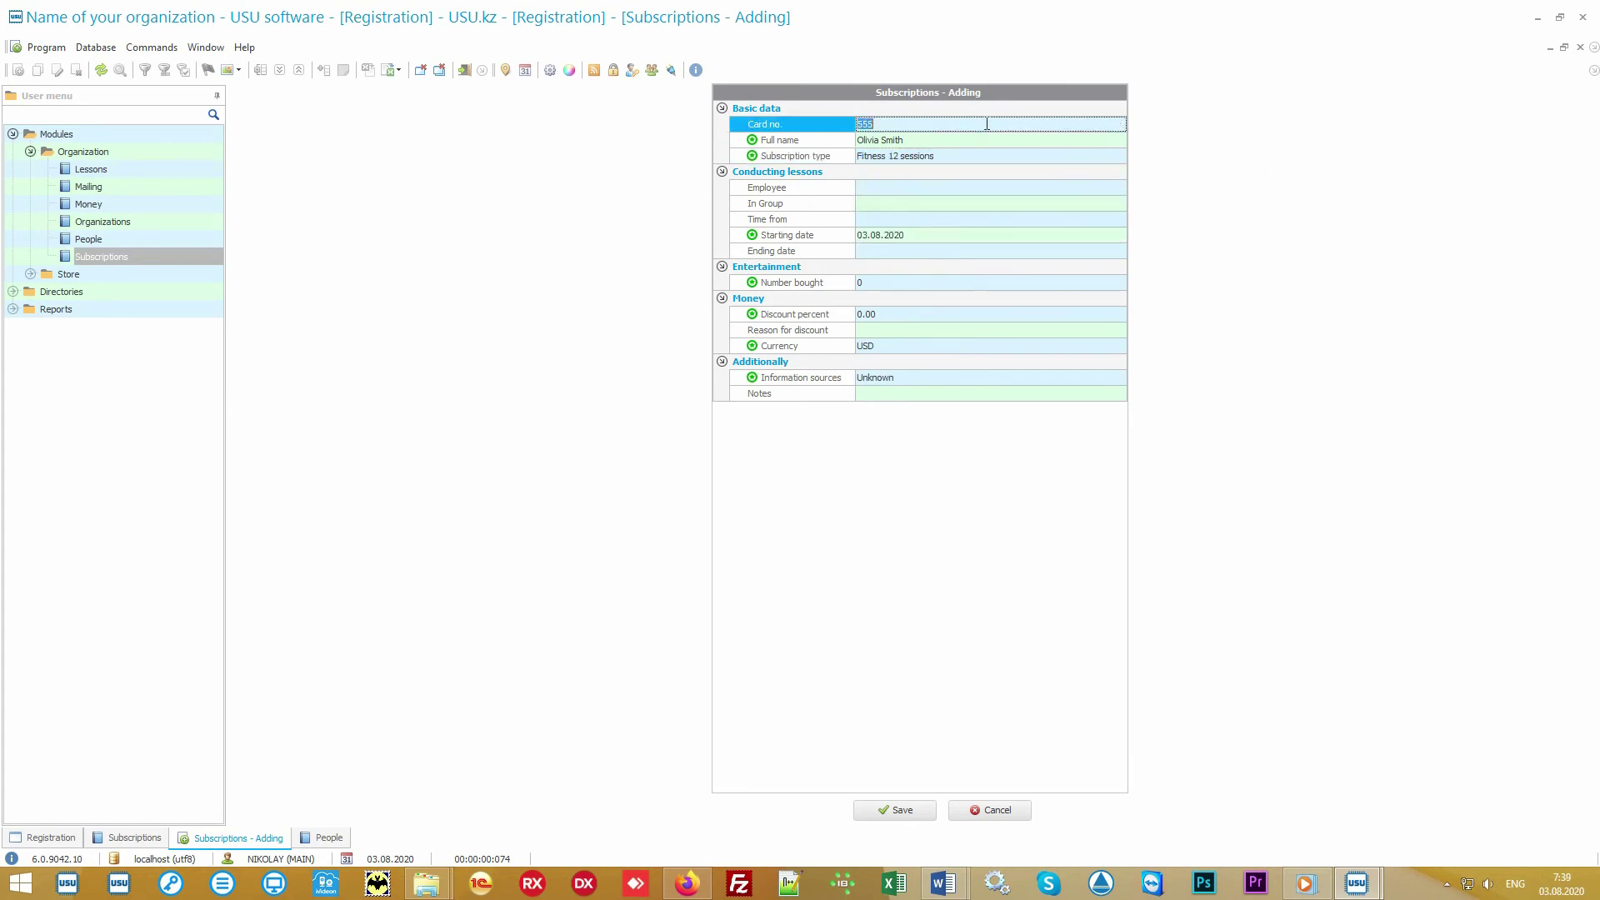
{"action": "left_click", "coordinate": [987, 124]}
- Review the optional employee, group and start time fields, leave them unfilled and save the new subscription
{"action": "left_click", "coordinate": [813, 190]}
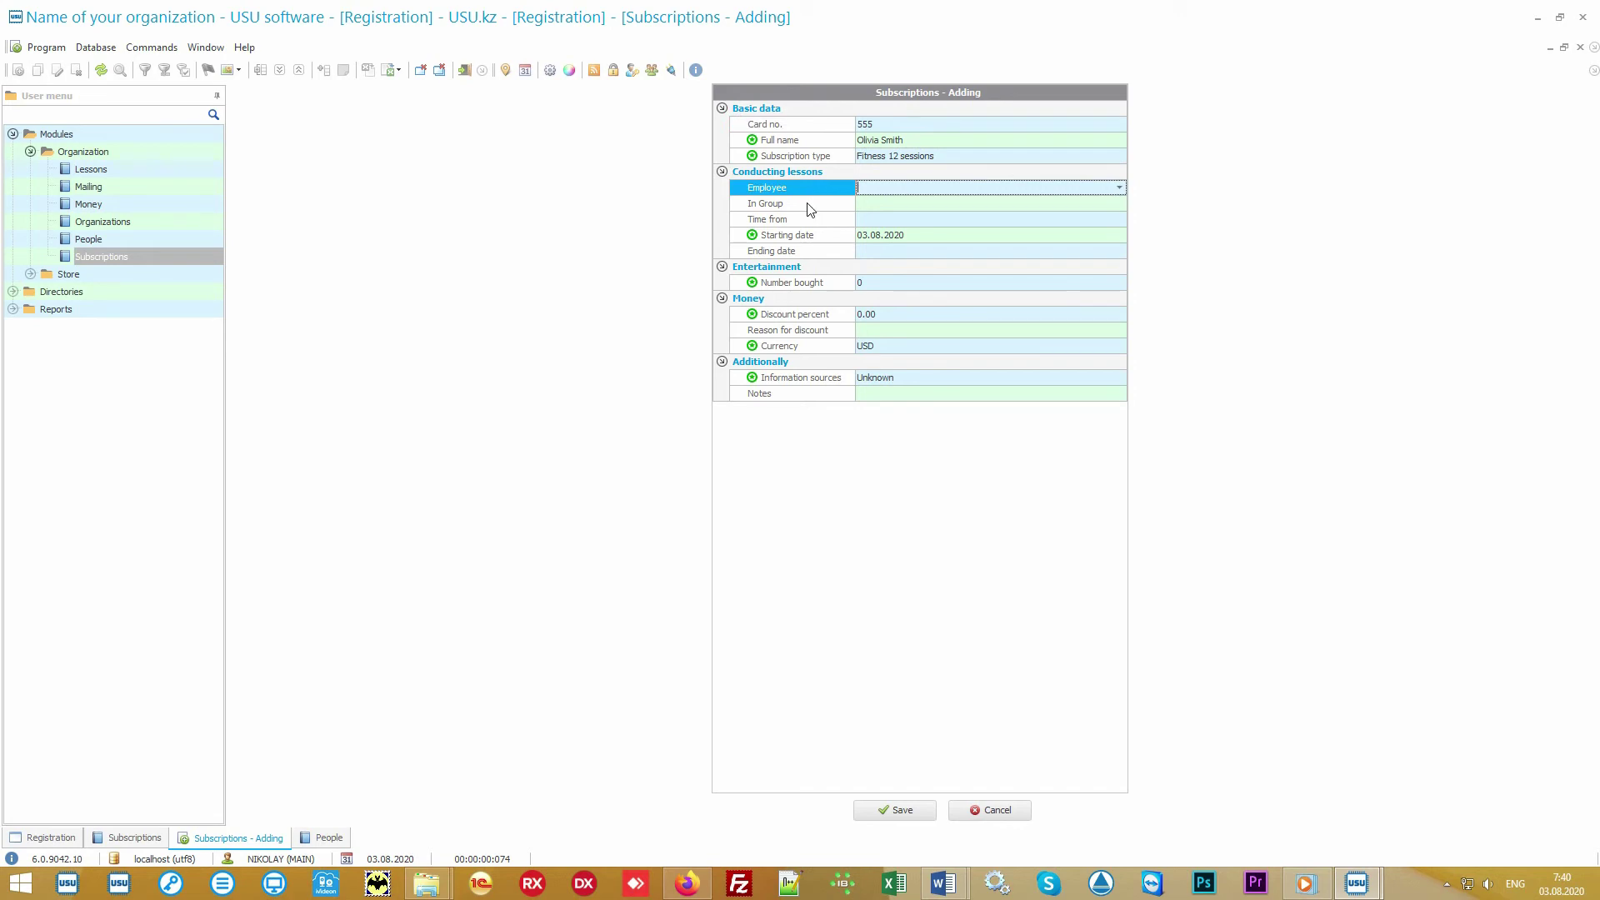
{"action": "left_click", "coordinate": [811, 206]}
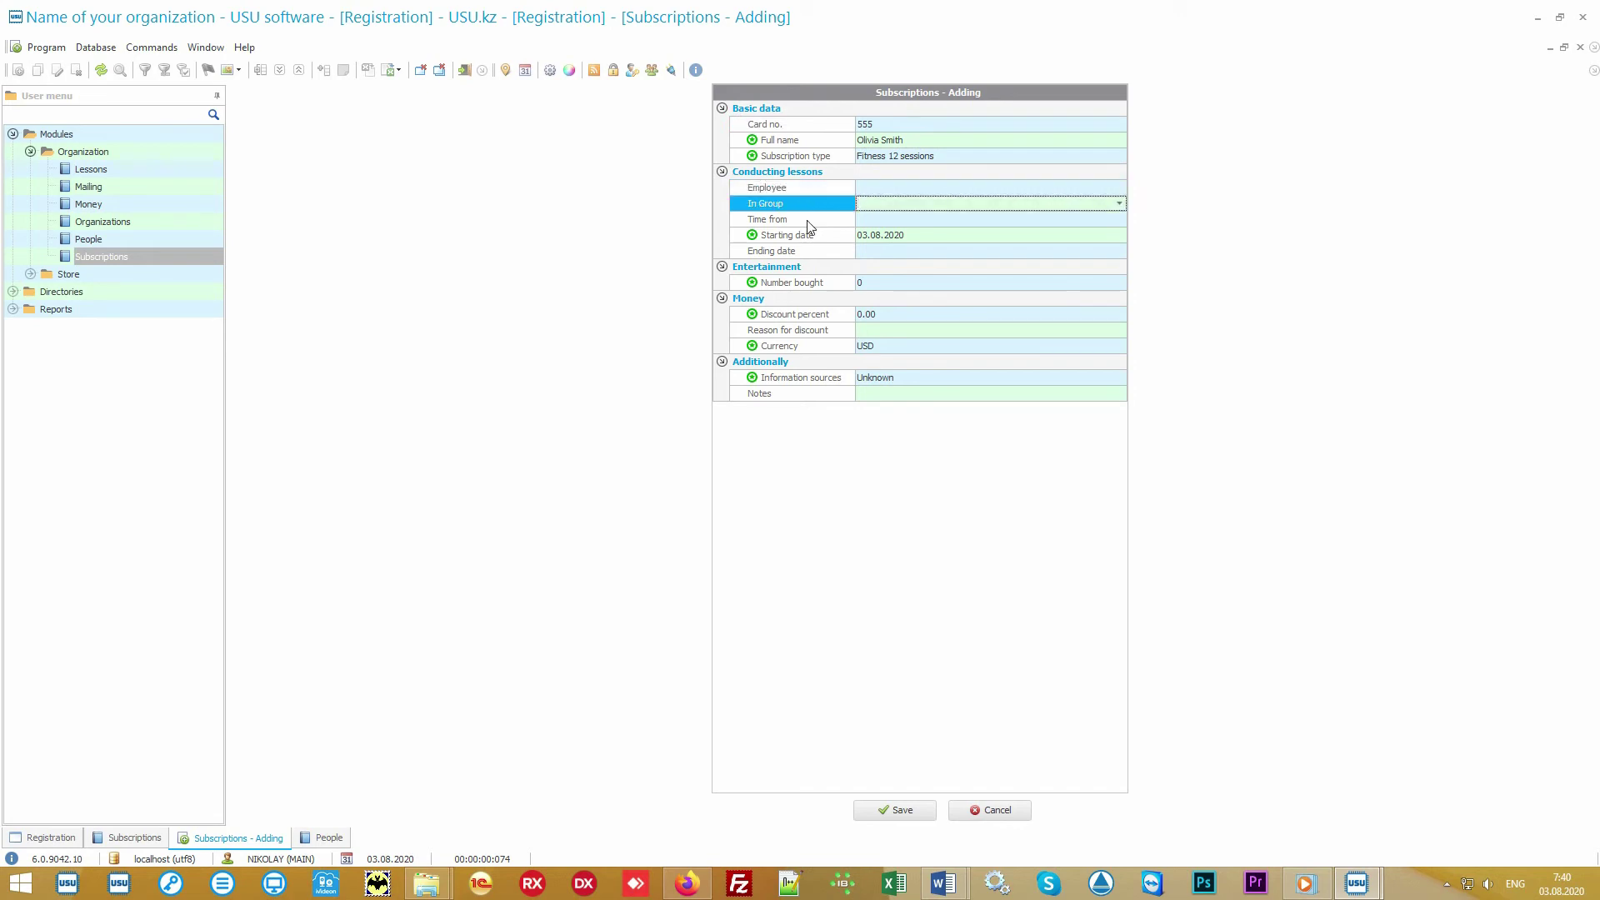
{"action": "left_click", "coordinate": [809, 220]}
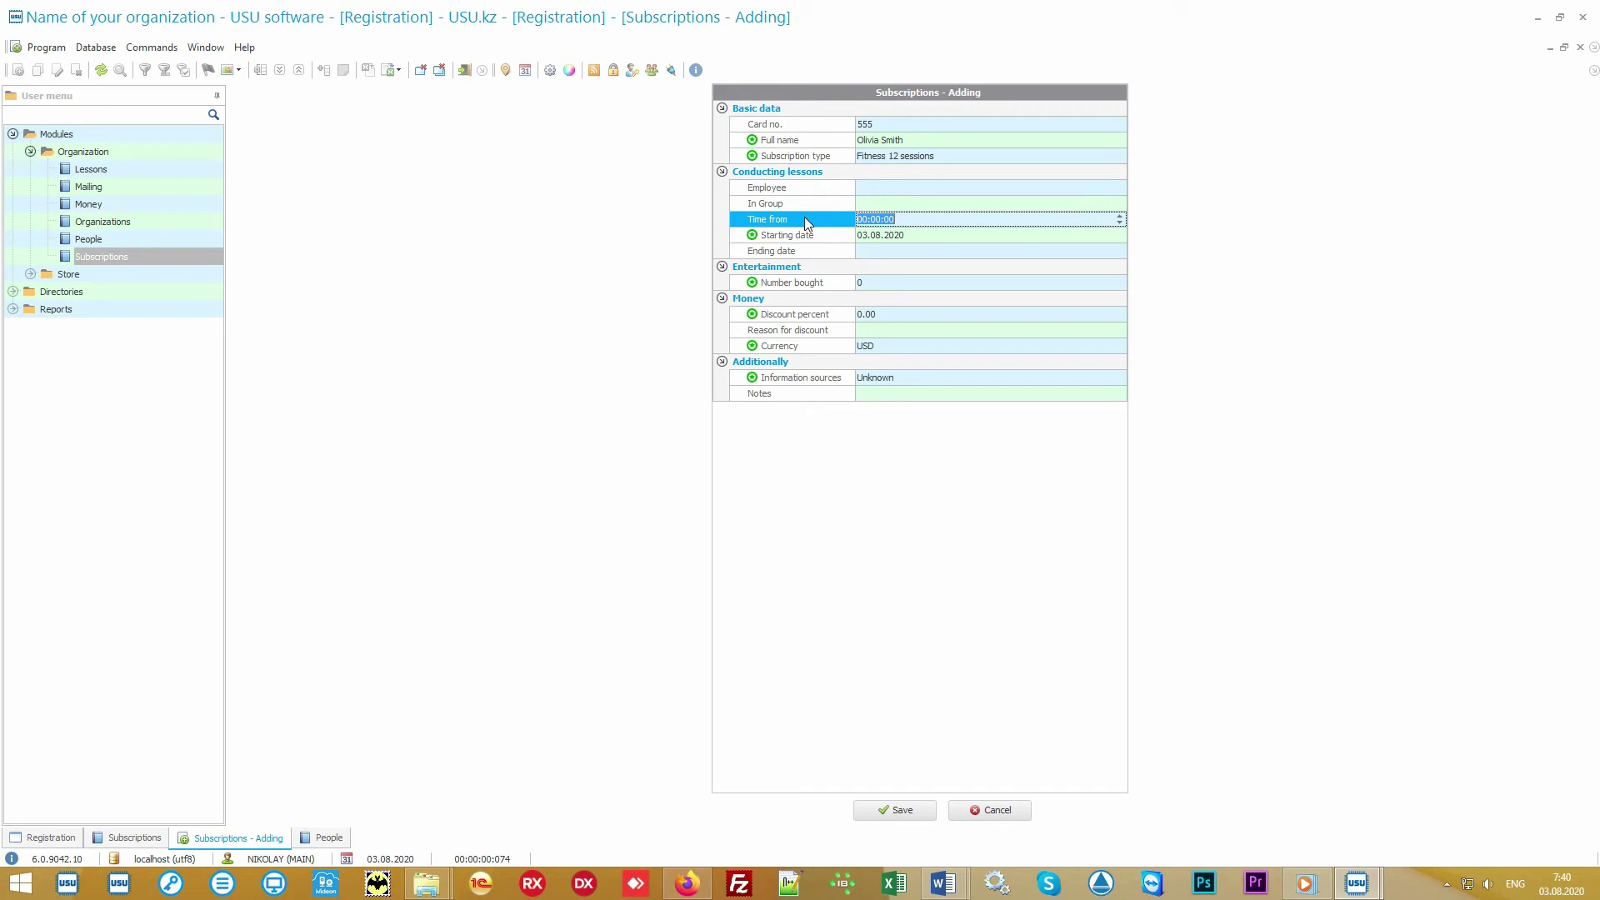
{"action": "left_click", "coordinate": [886, 808]}
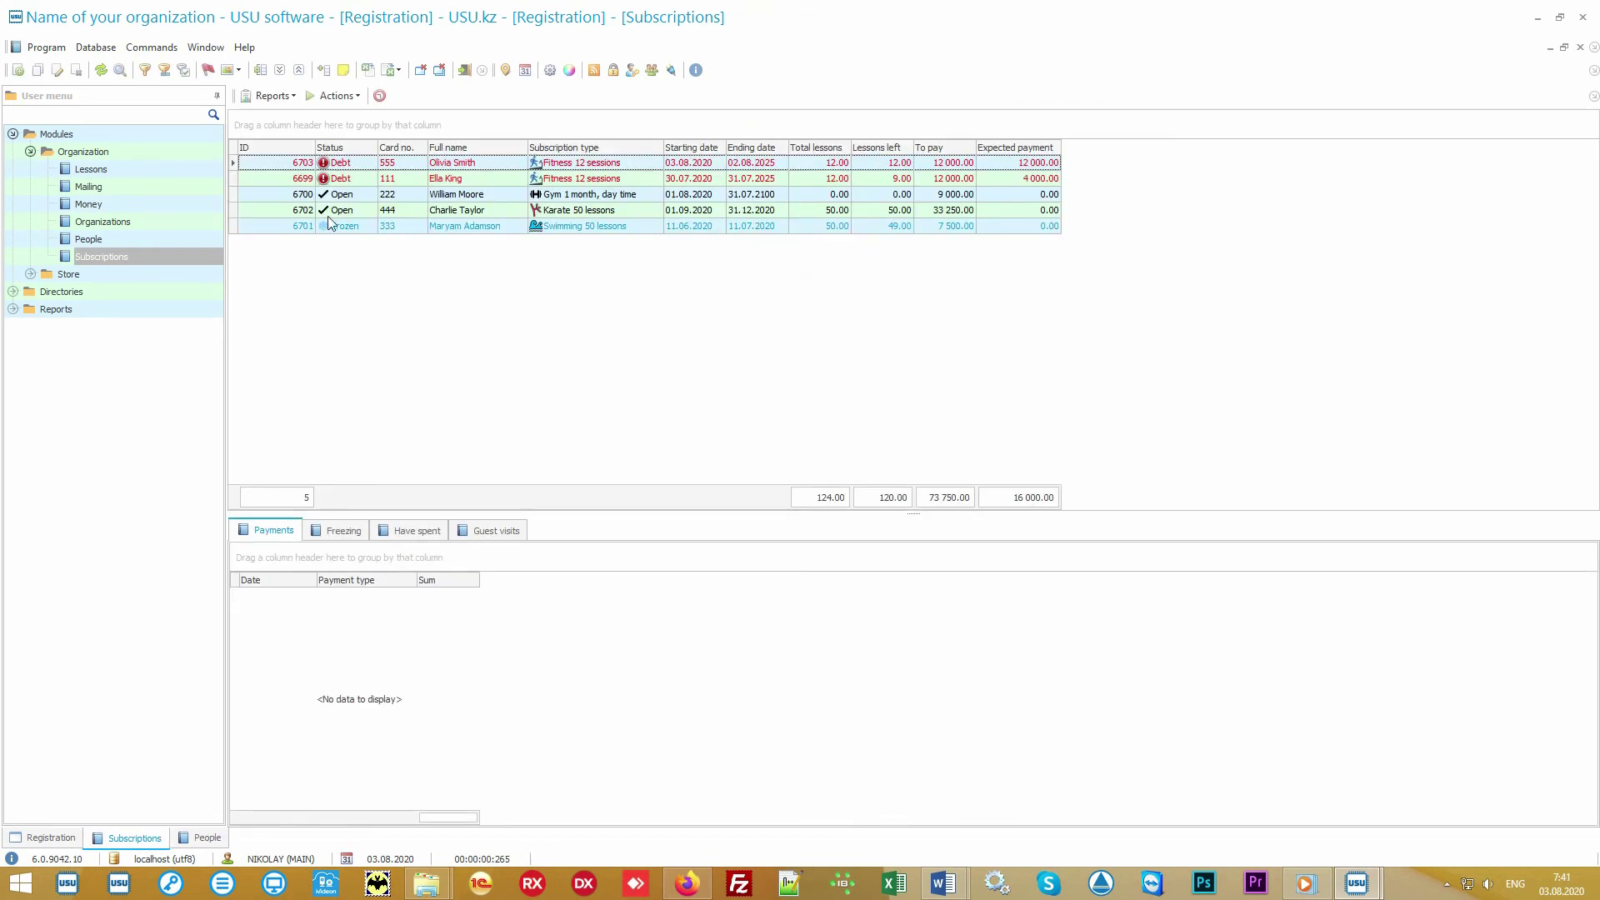
- Sort the subscriptions by ID and open lesson scheduling for the new Fitness 12 sessions subscription starting 03.08.2020
{"action": "left_click", "coordinate": [275, 147]}
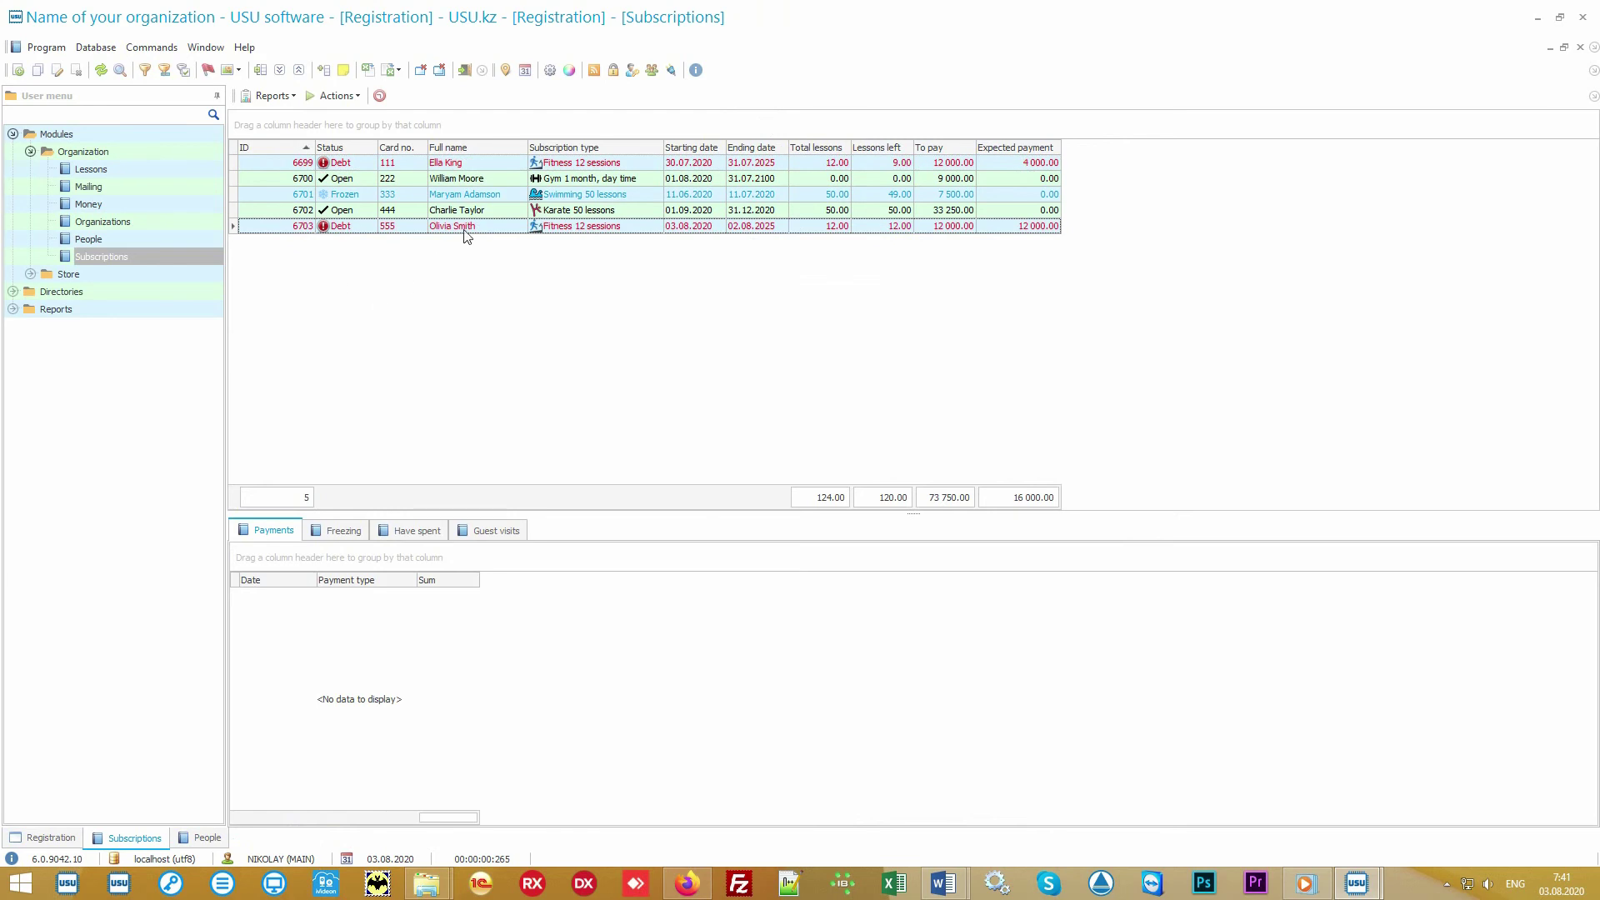
{"action": "left_click", "coordinate": [487, 228]}
{"action": "left_click", "coordinate": [643, 228]}
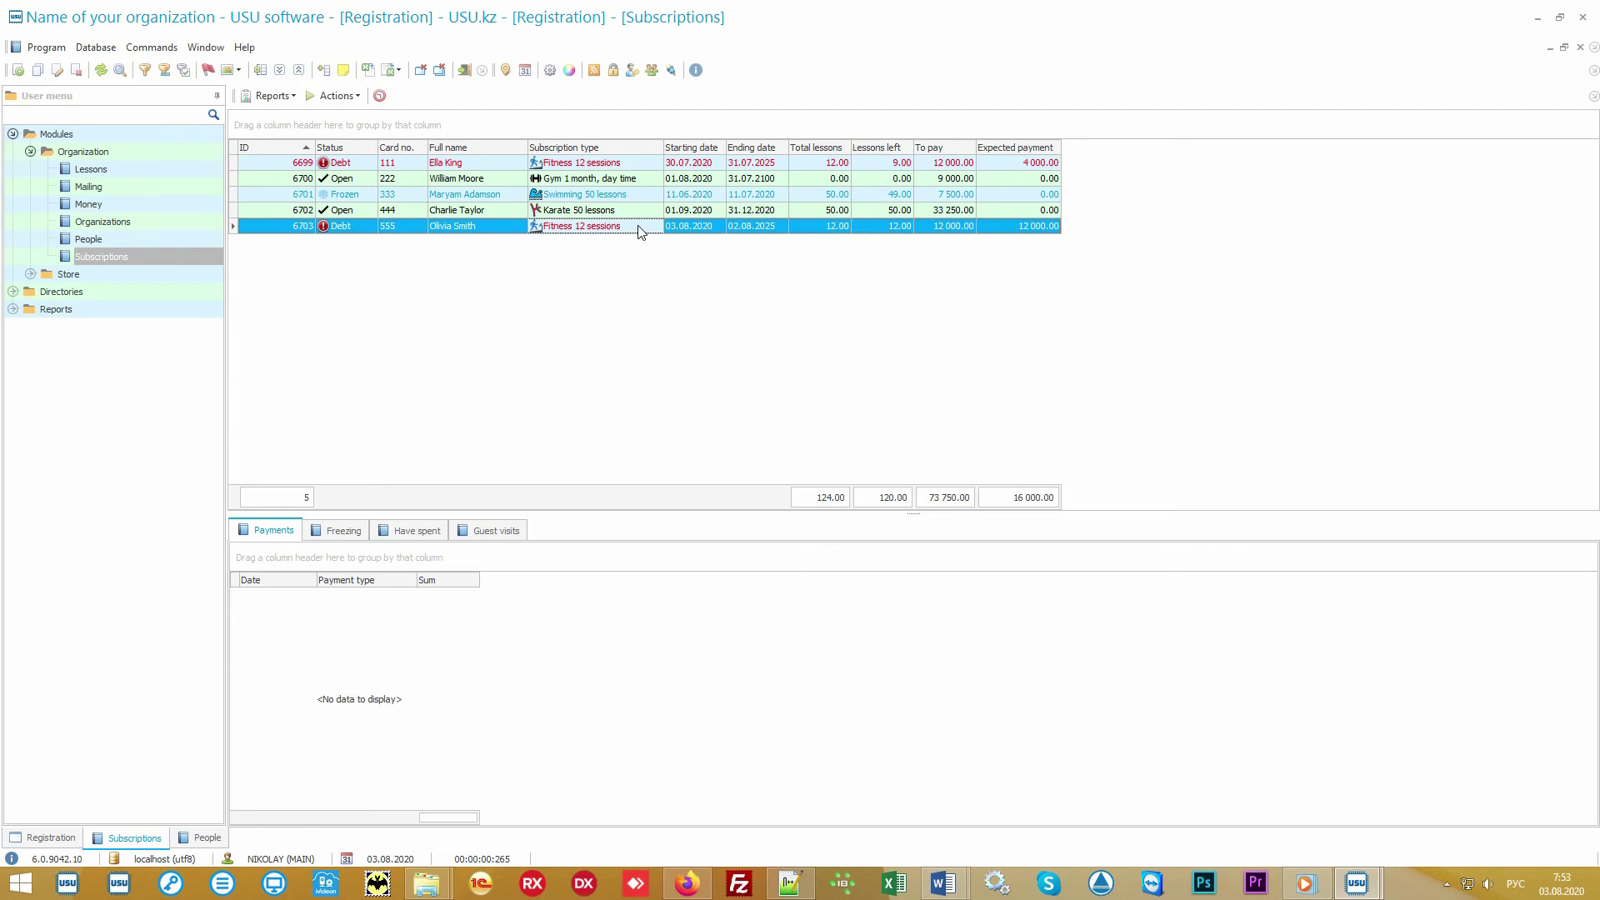
{"action": "left_click", "coordinate": [336, 96]}
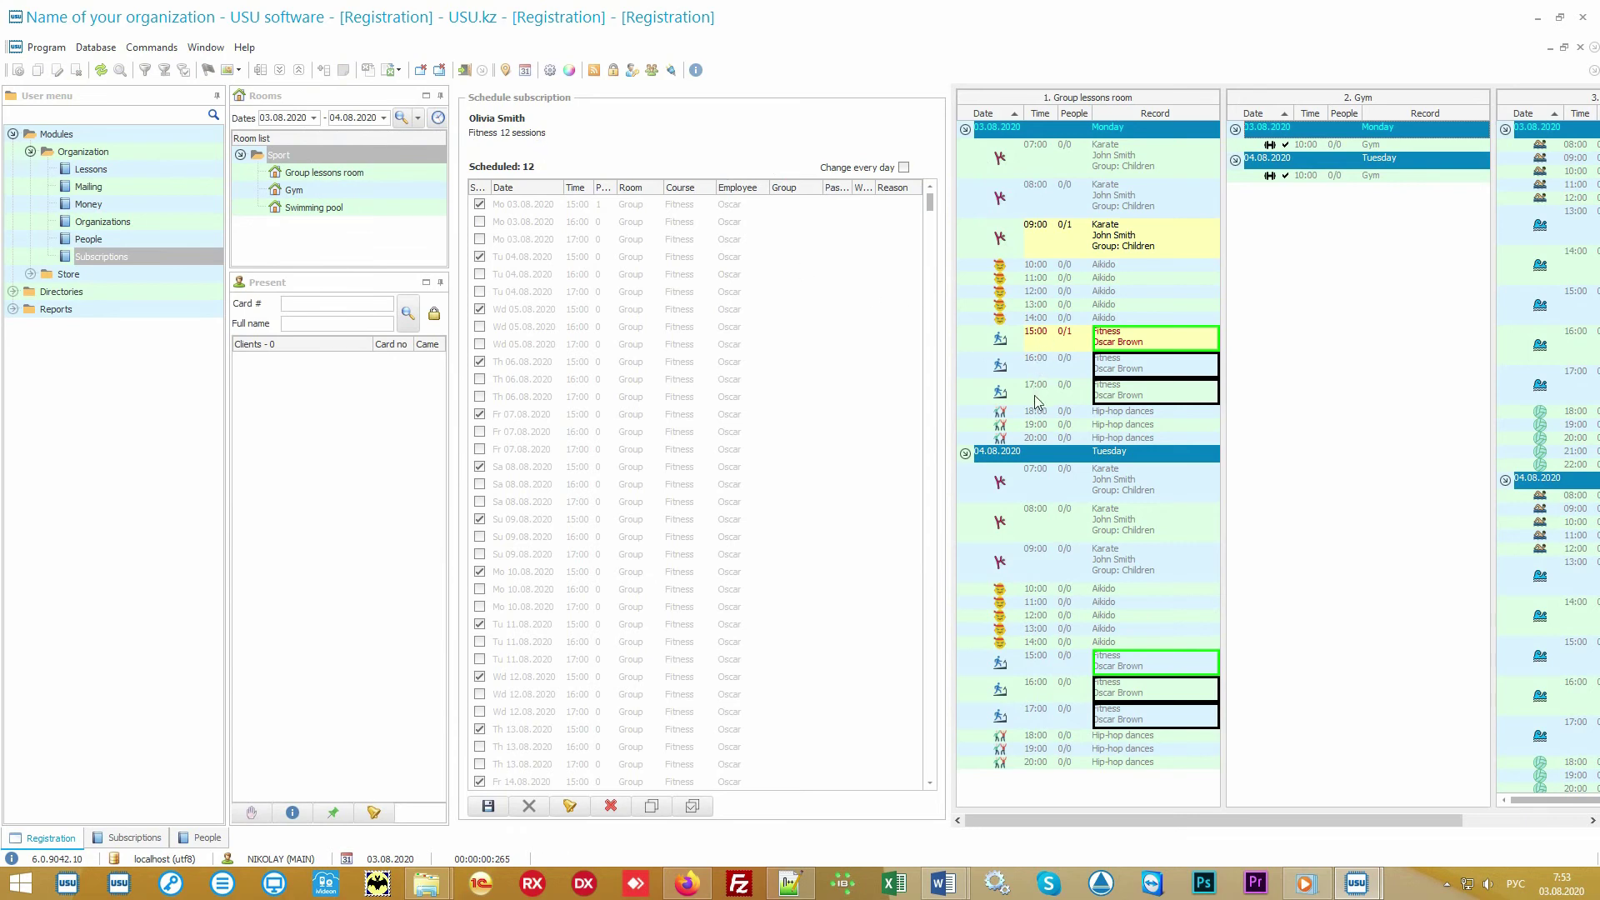
- With Change every day enabled, replace the scheduled 15:00 Fitness lessons with the 16:00 ones from 03.08.2020 and save the schedule
{"action": "left_click", "coordinate": [863, 172]}
{"action": "left_click", "coordinate": [518, 209]}
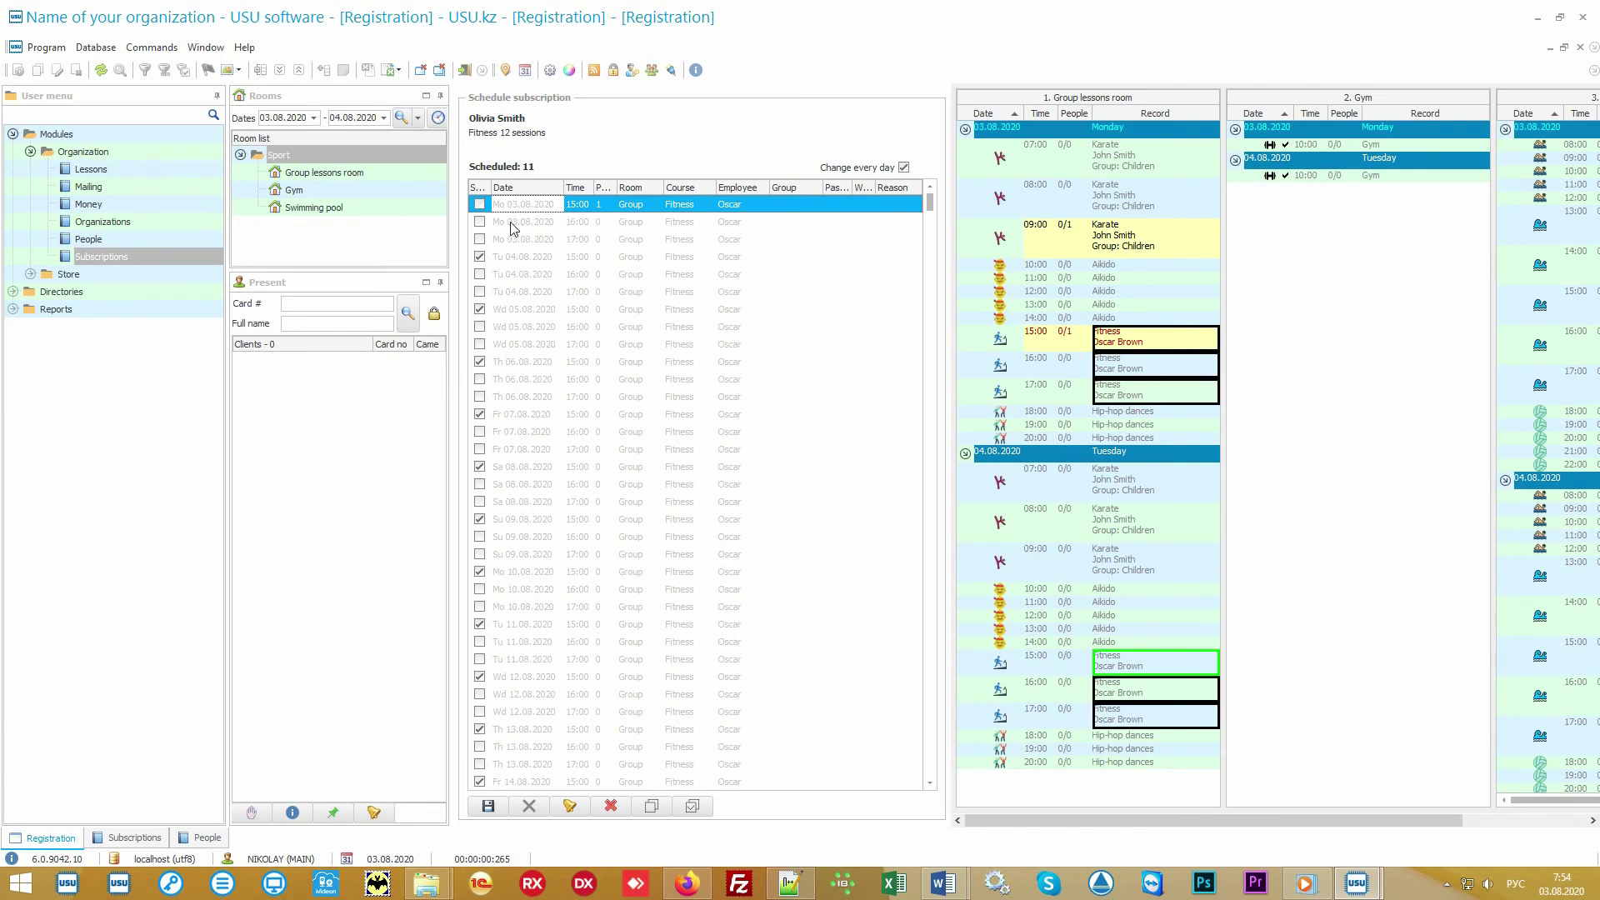
{"action": "left_click", "coordinate": [512, 224]}
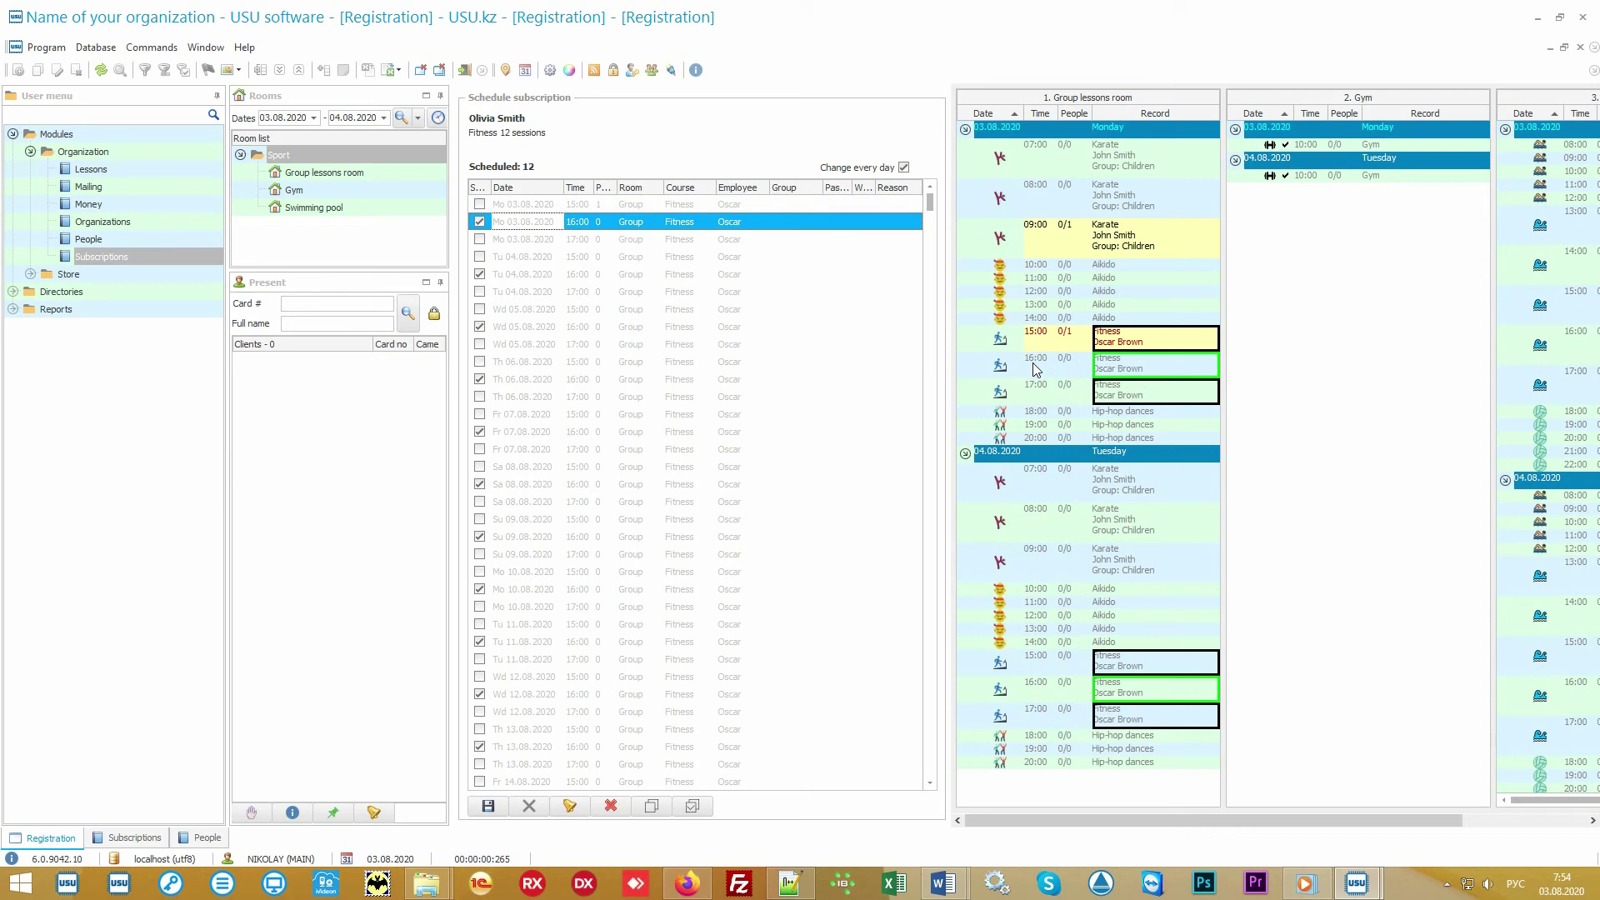
{"action": "left_click", "coordinate": [488, 806]}
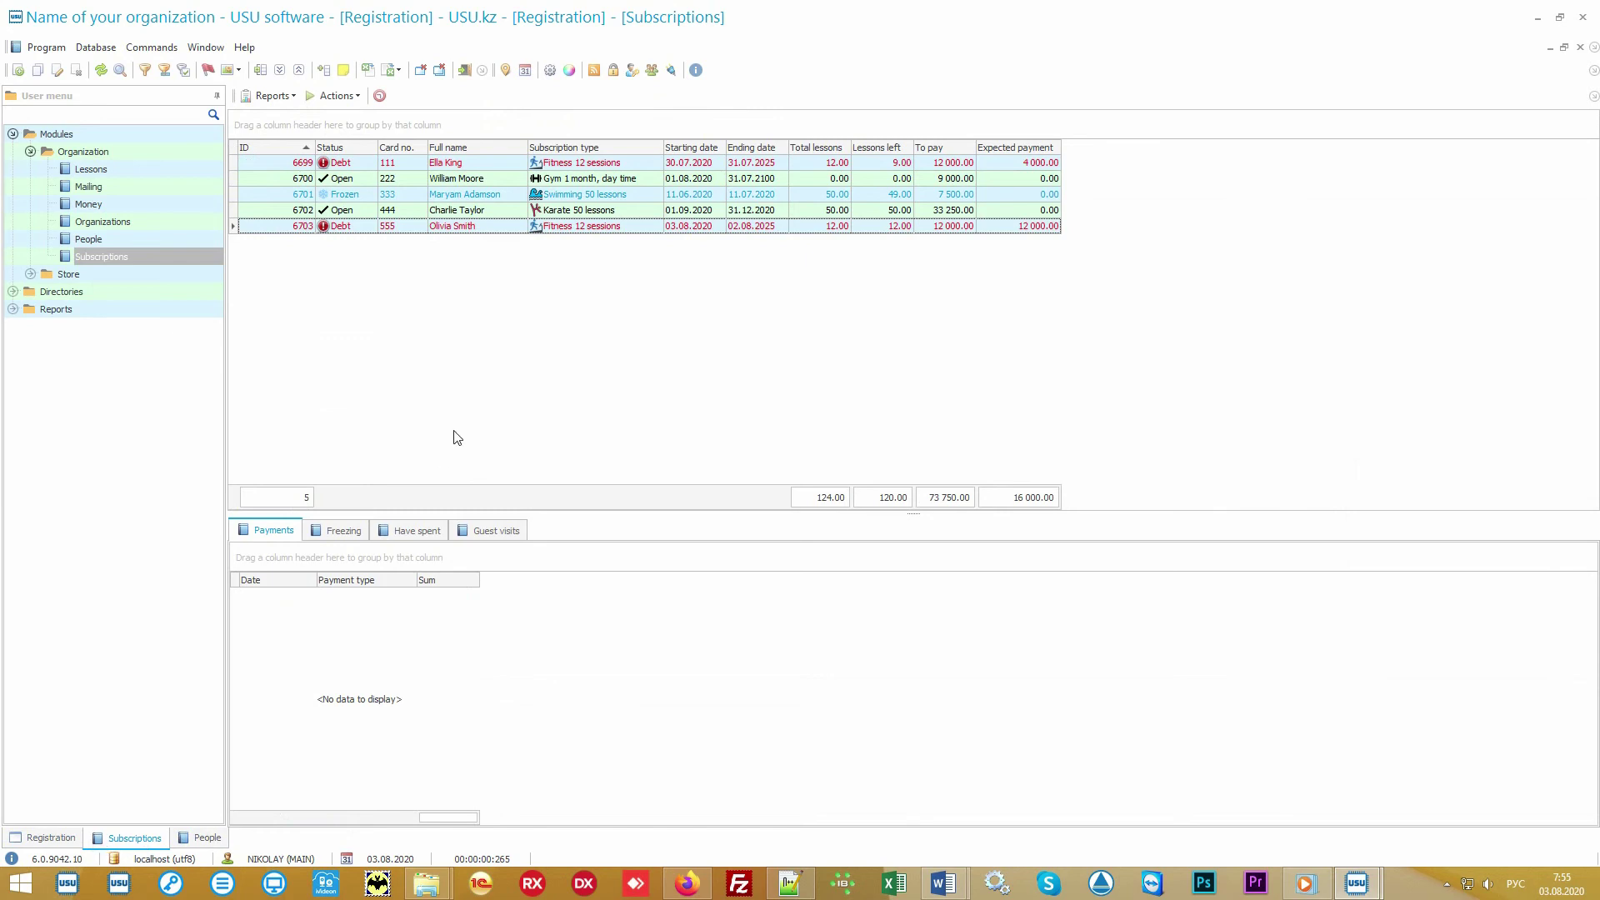
- Add a cash payment of 11 000 dated 03.08.2020 to the new Fitness 12 sessions subscription
{"action": "left_click", "coordinate": [641, 230]}
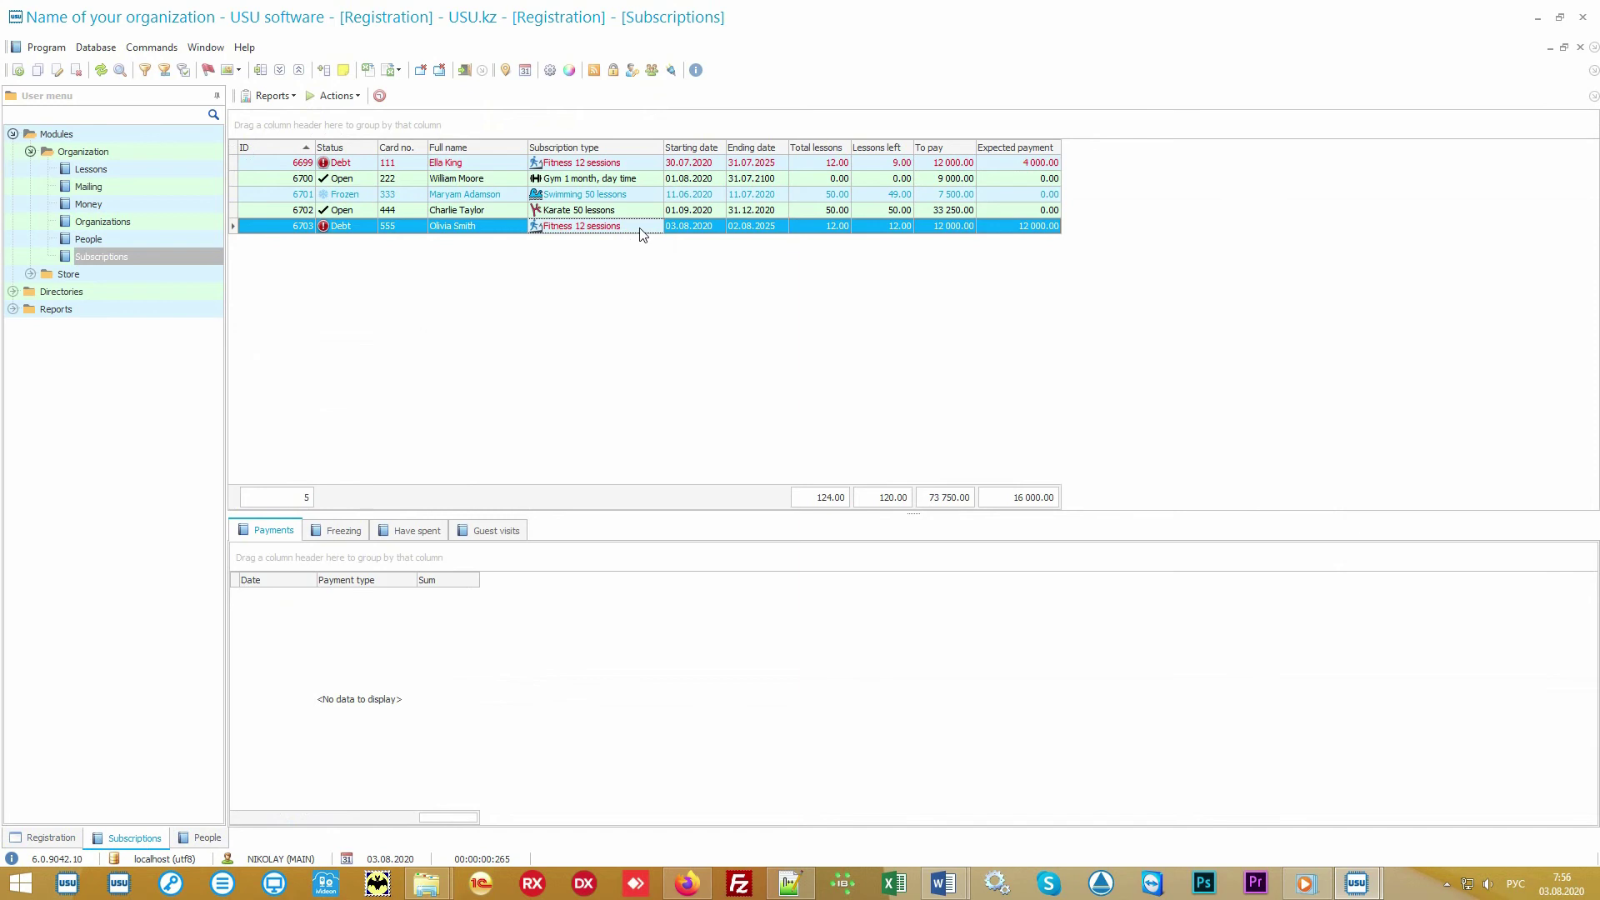
{"action": "left_click", "coordinate": [639, 181]}
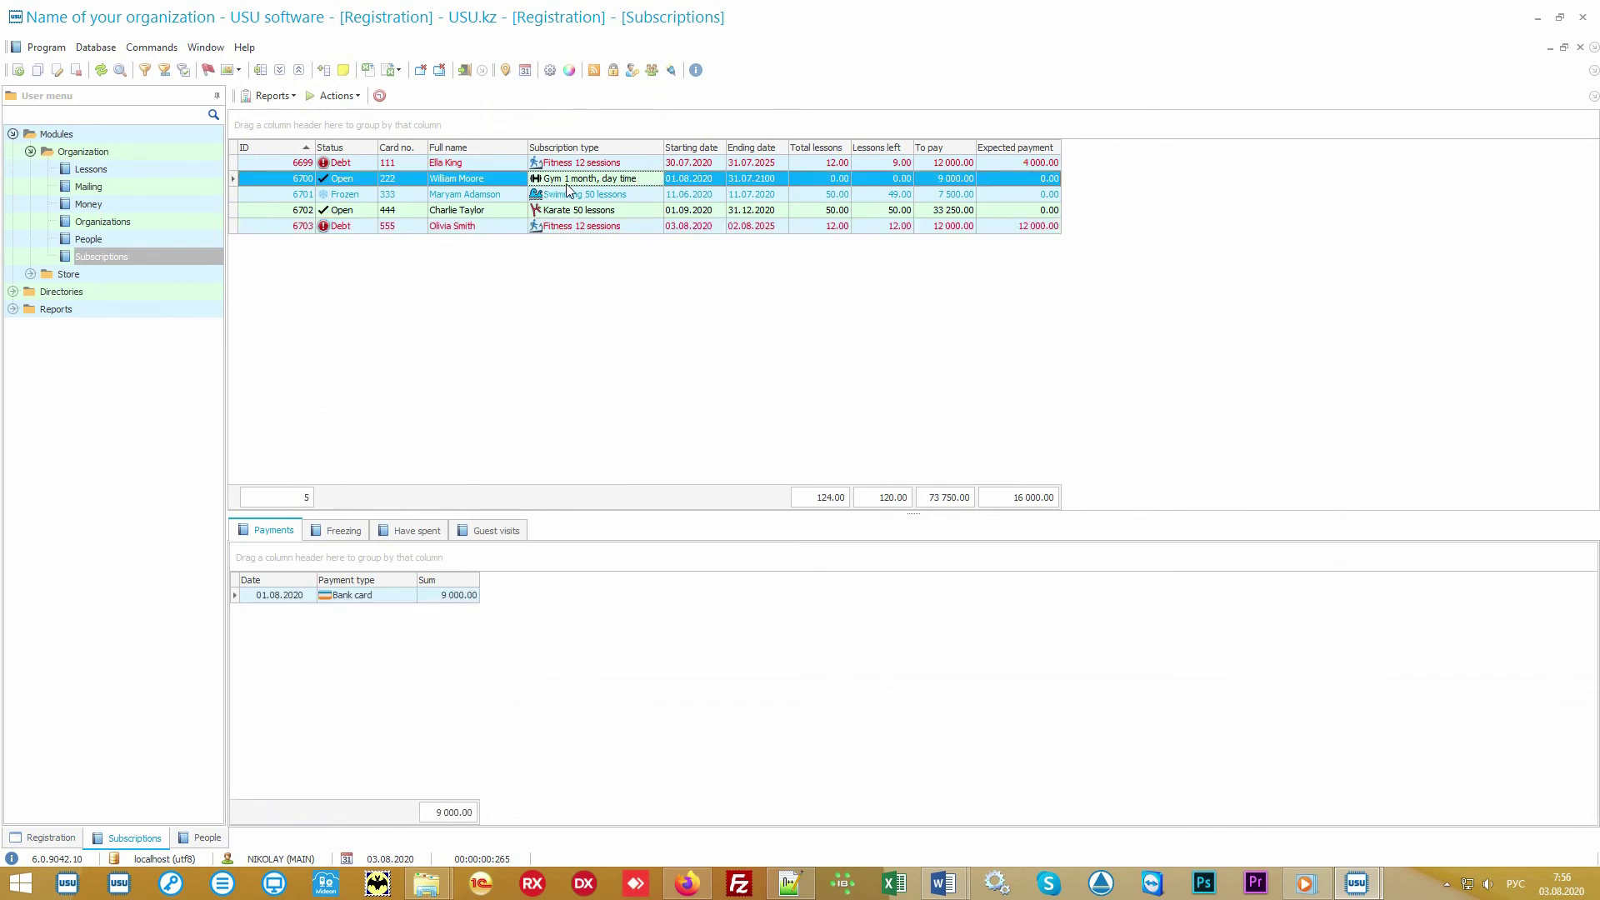
{"action": "left_click", "coordinate": [634, 229]}
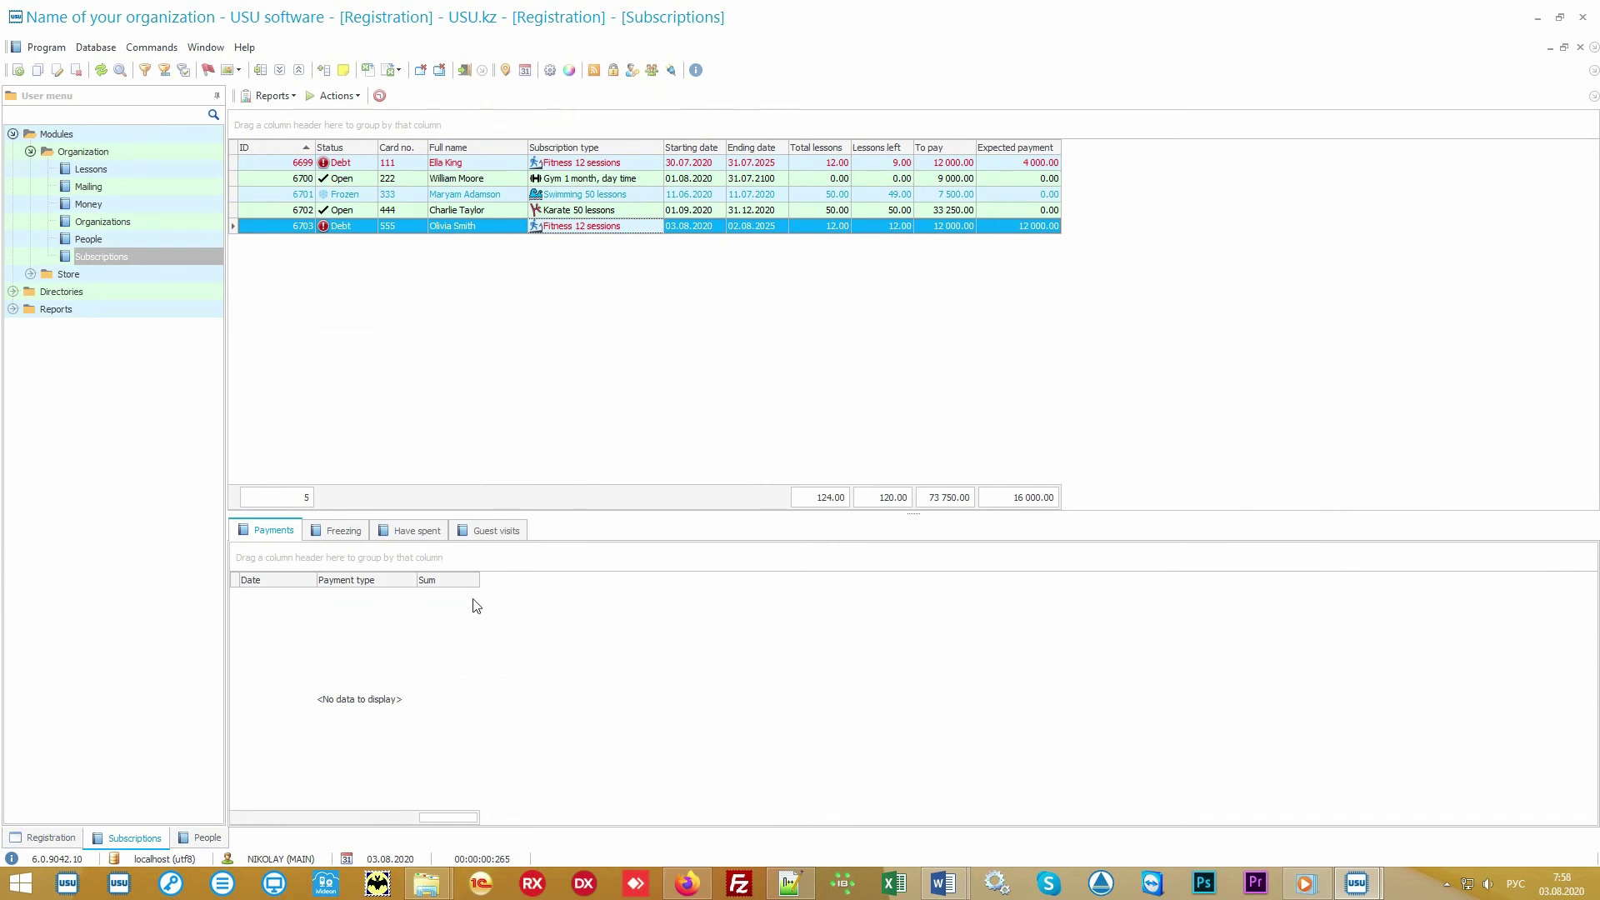
{"action": "left_click", "coordinate": [428, 687]}
{"action": "right_click", "coordinate": [428, 687]}
{"action": "left_click", "coordinate": [513, 263]}
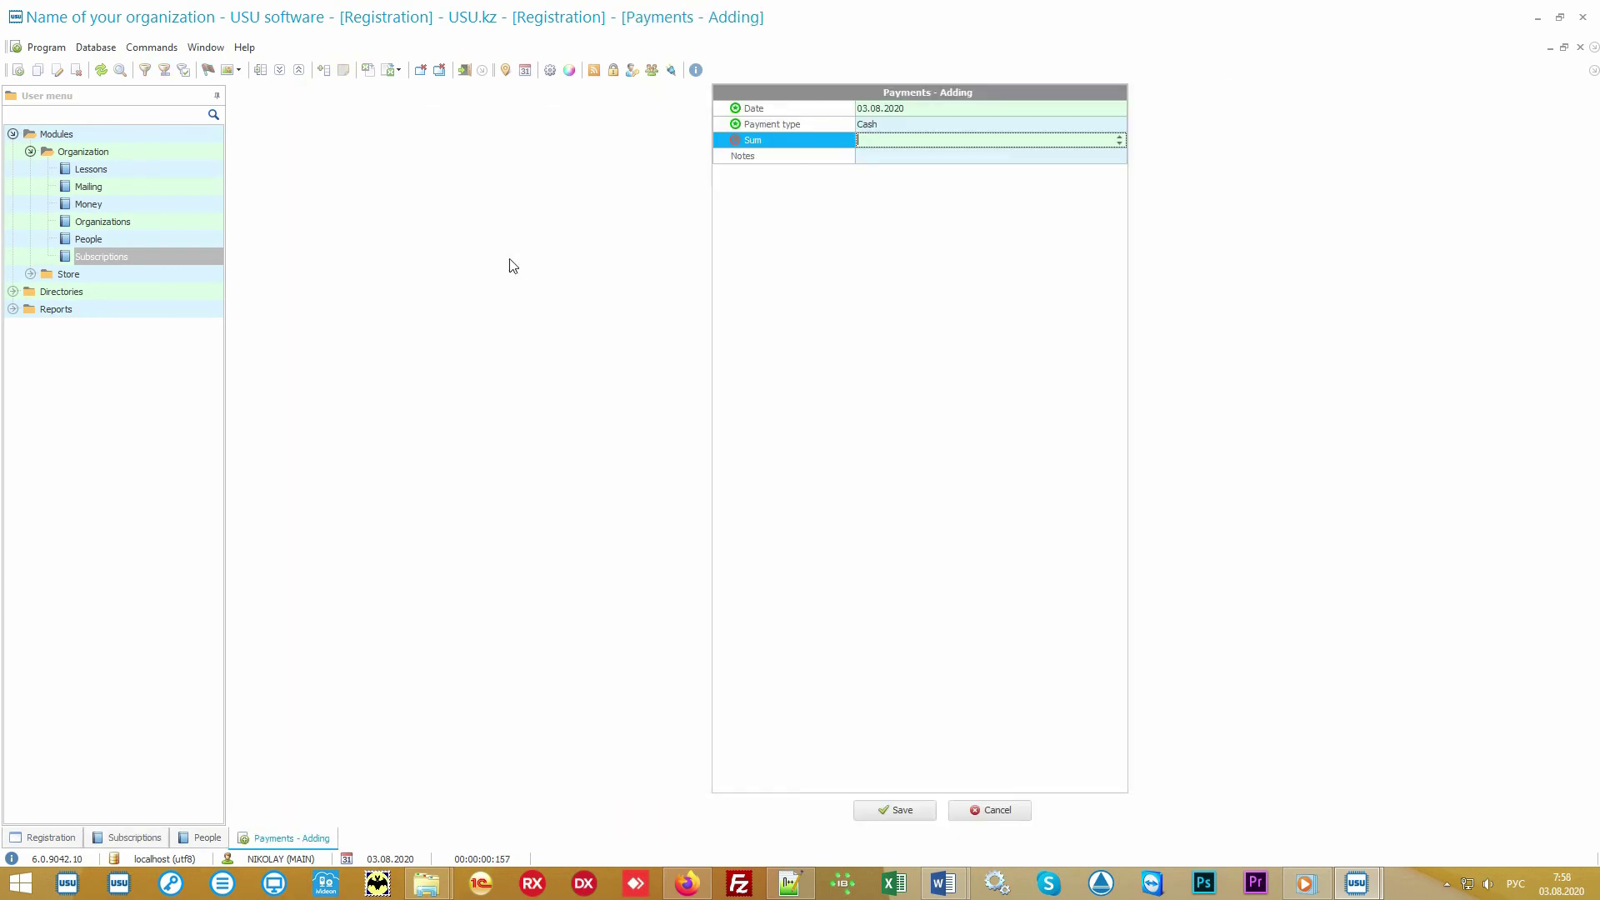
{"action": "type", "text": "11 000"}
{"action": "key", "text": "Return"}
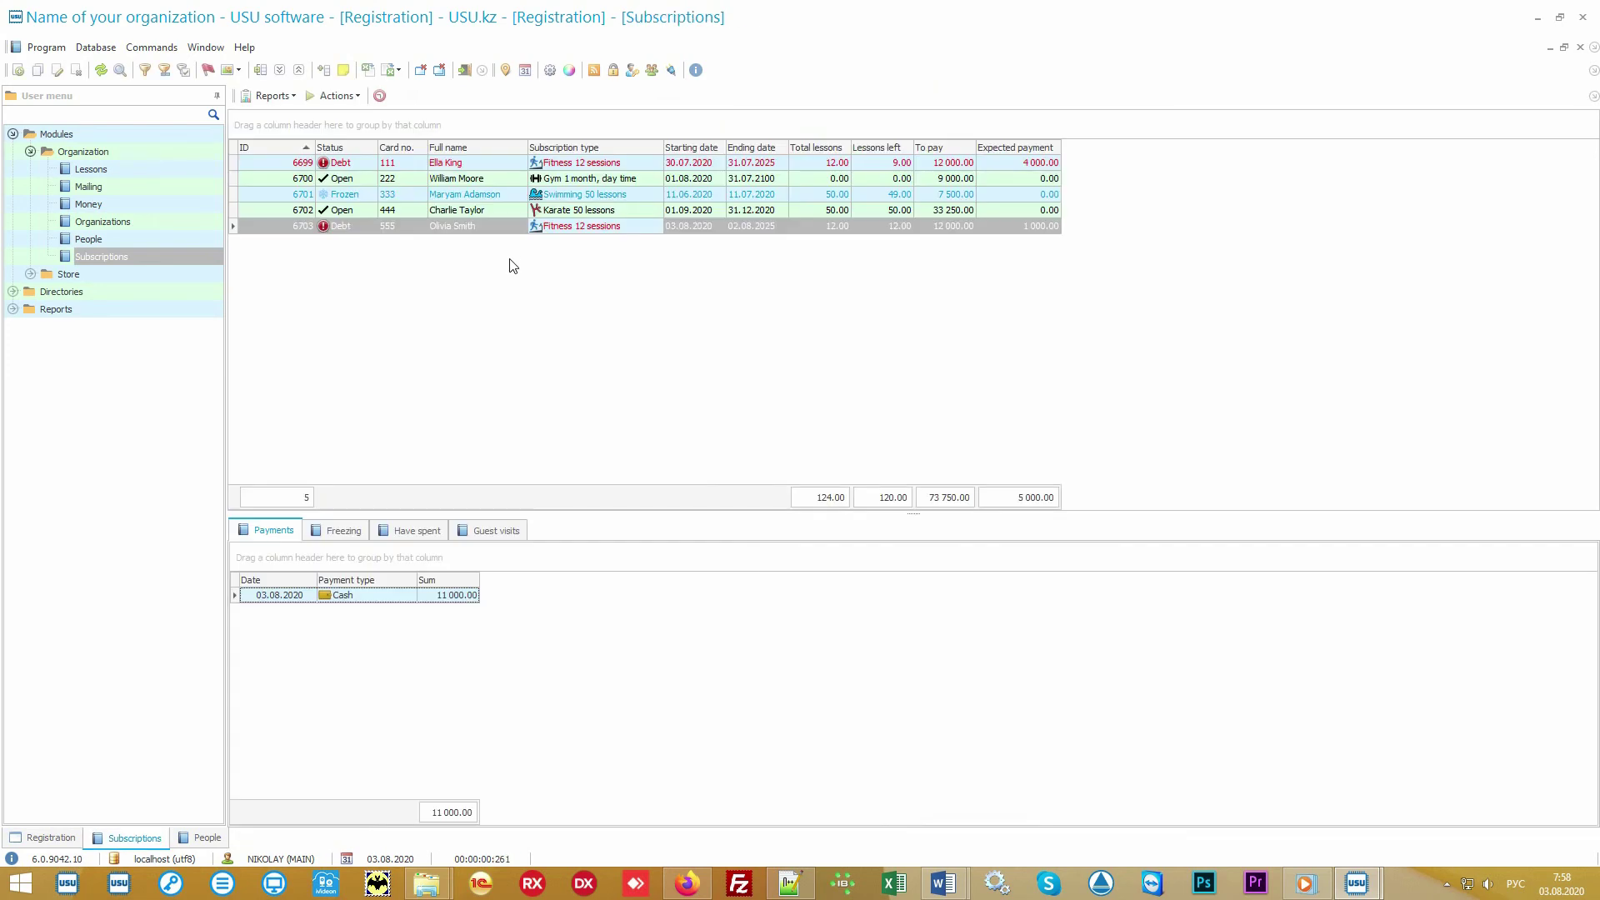
- Check the new subscription's amount to pay, its expected payment and the recorded cash payment
{"action": "left_click", "coordinate": [960, 229]}
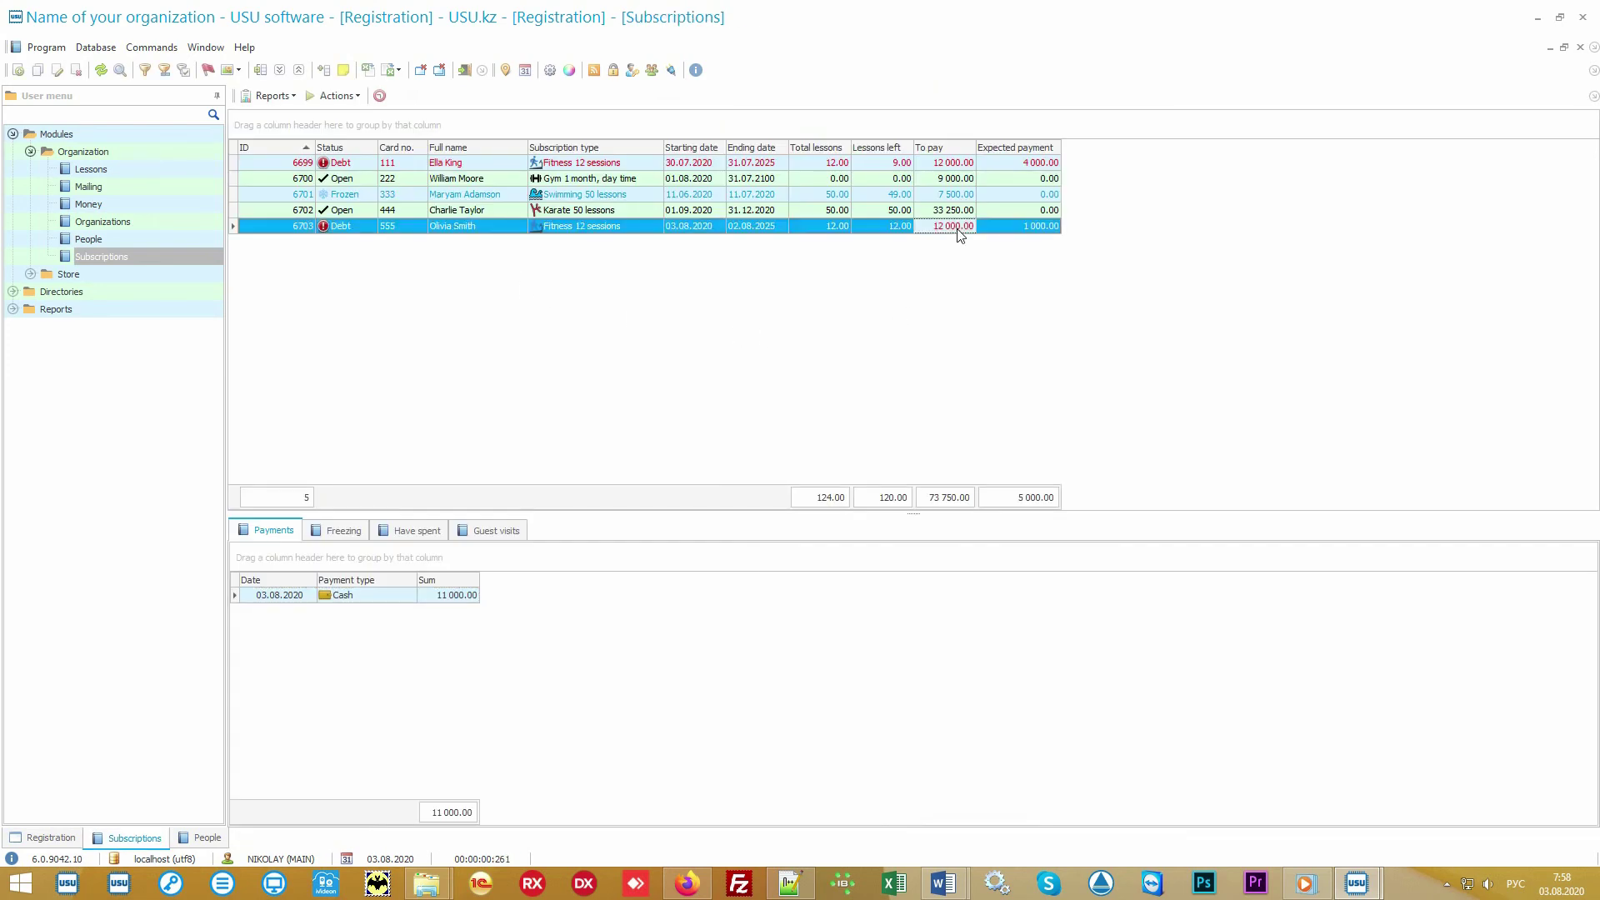
{"action": "left_click", "coordinate": [1007, 232]}
{"action": "left_click", "coordinate": [390, 596]}
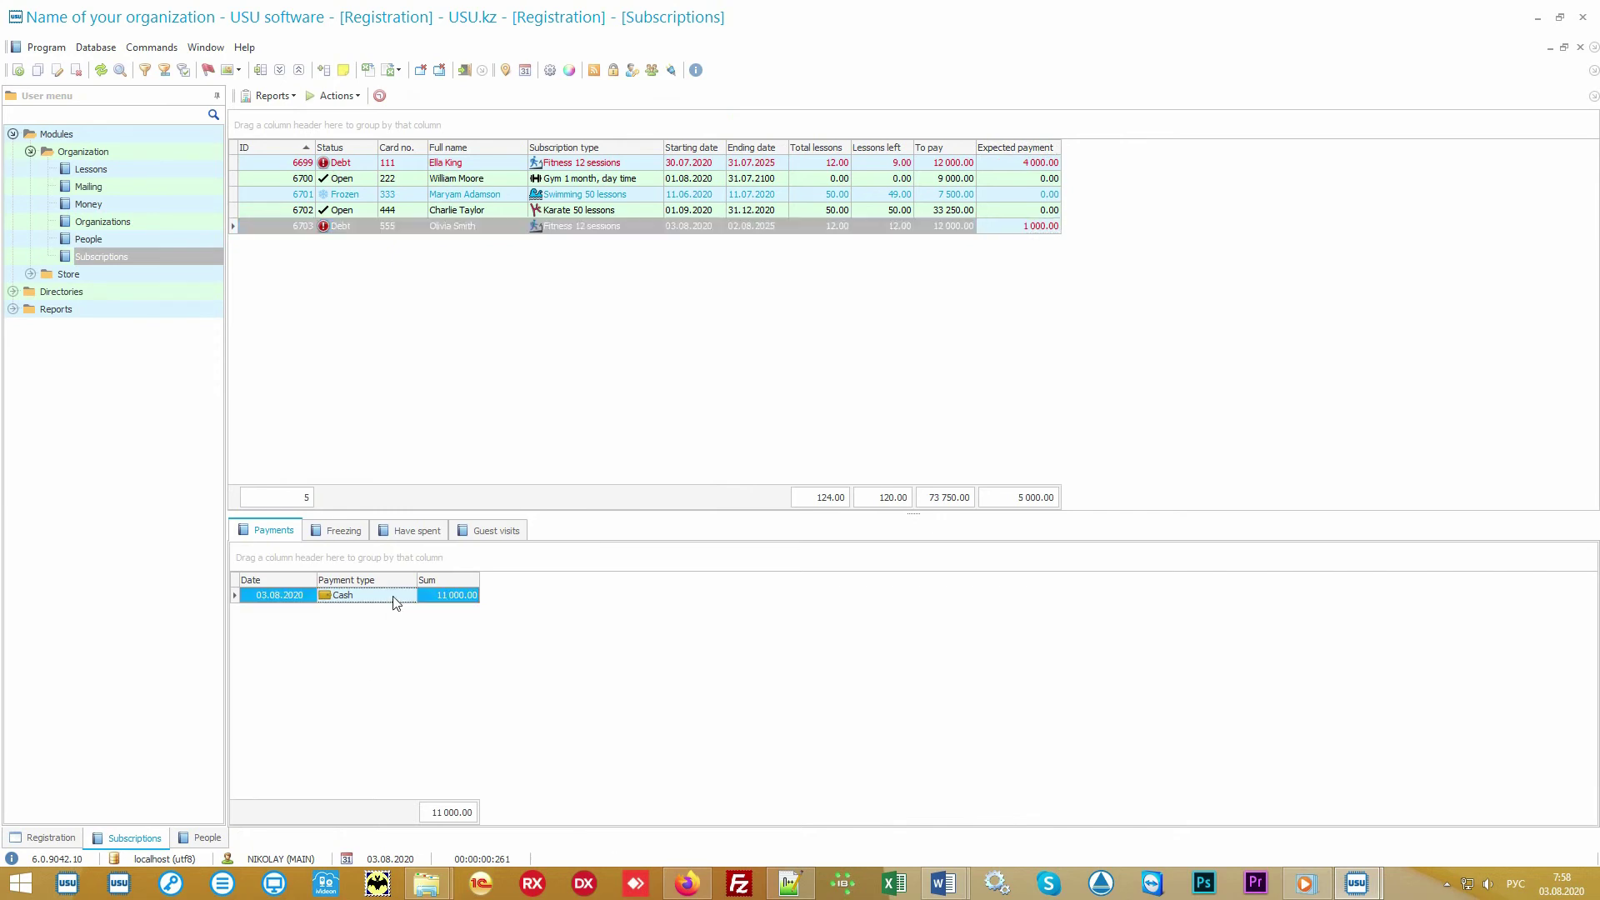
- Generate the Incoming cash order for the cash payment of the new Fitness 12 sessions subscription, examine it and close it
{"action": "left_click", "coordinate": [275, 96]}
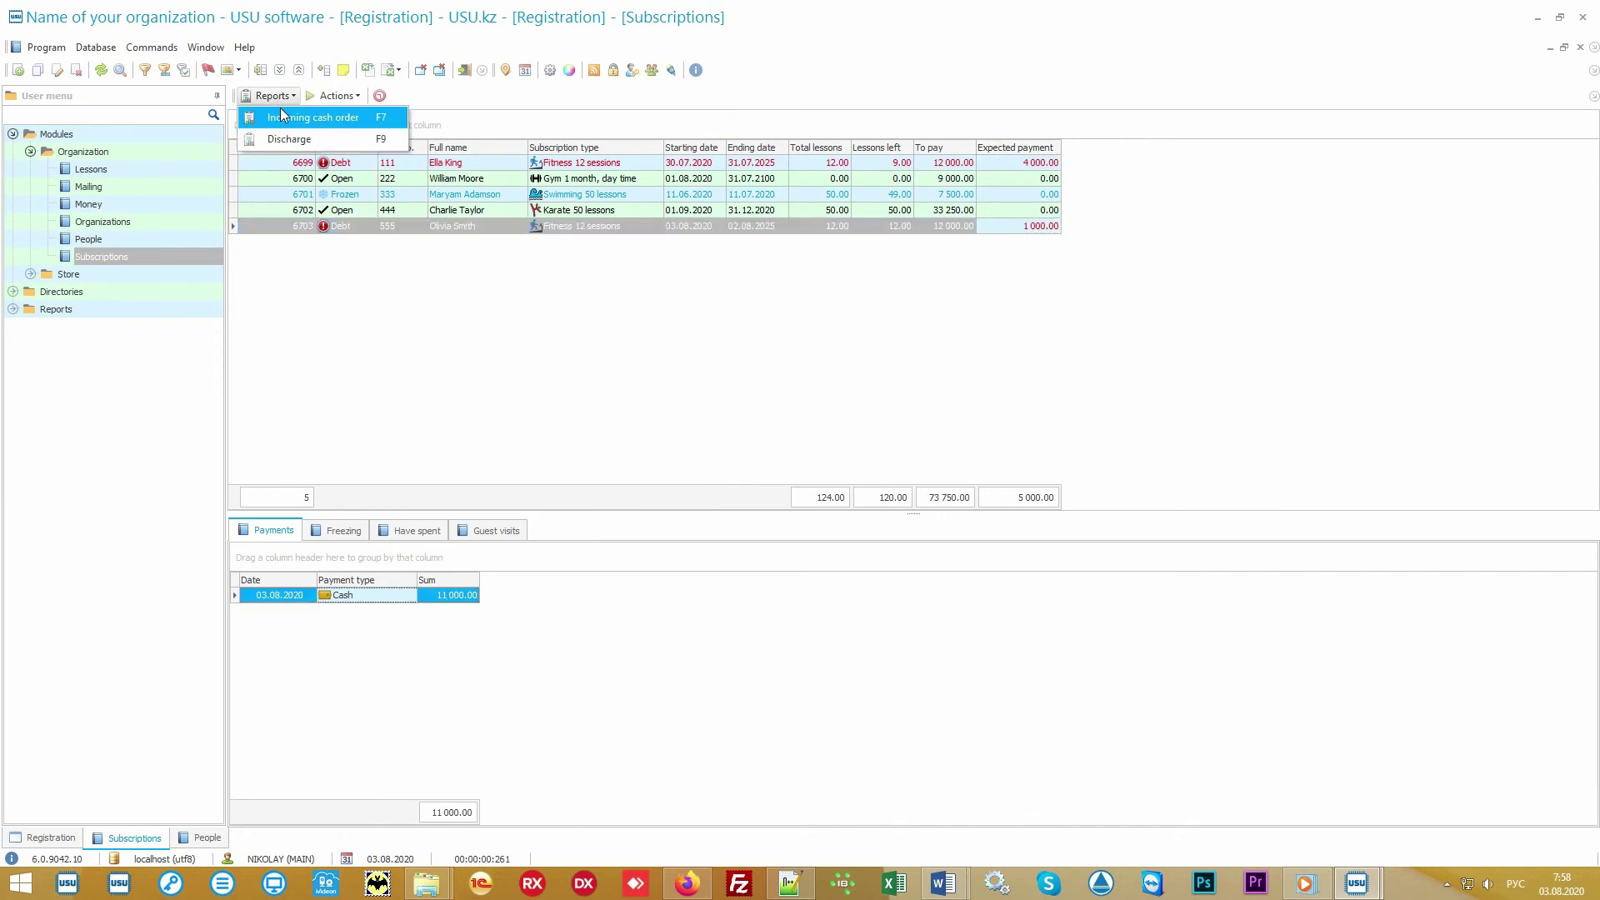
{"action": "left_click", "coordinate": [280, 109]}
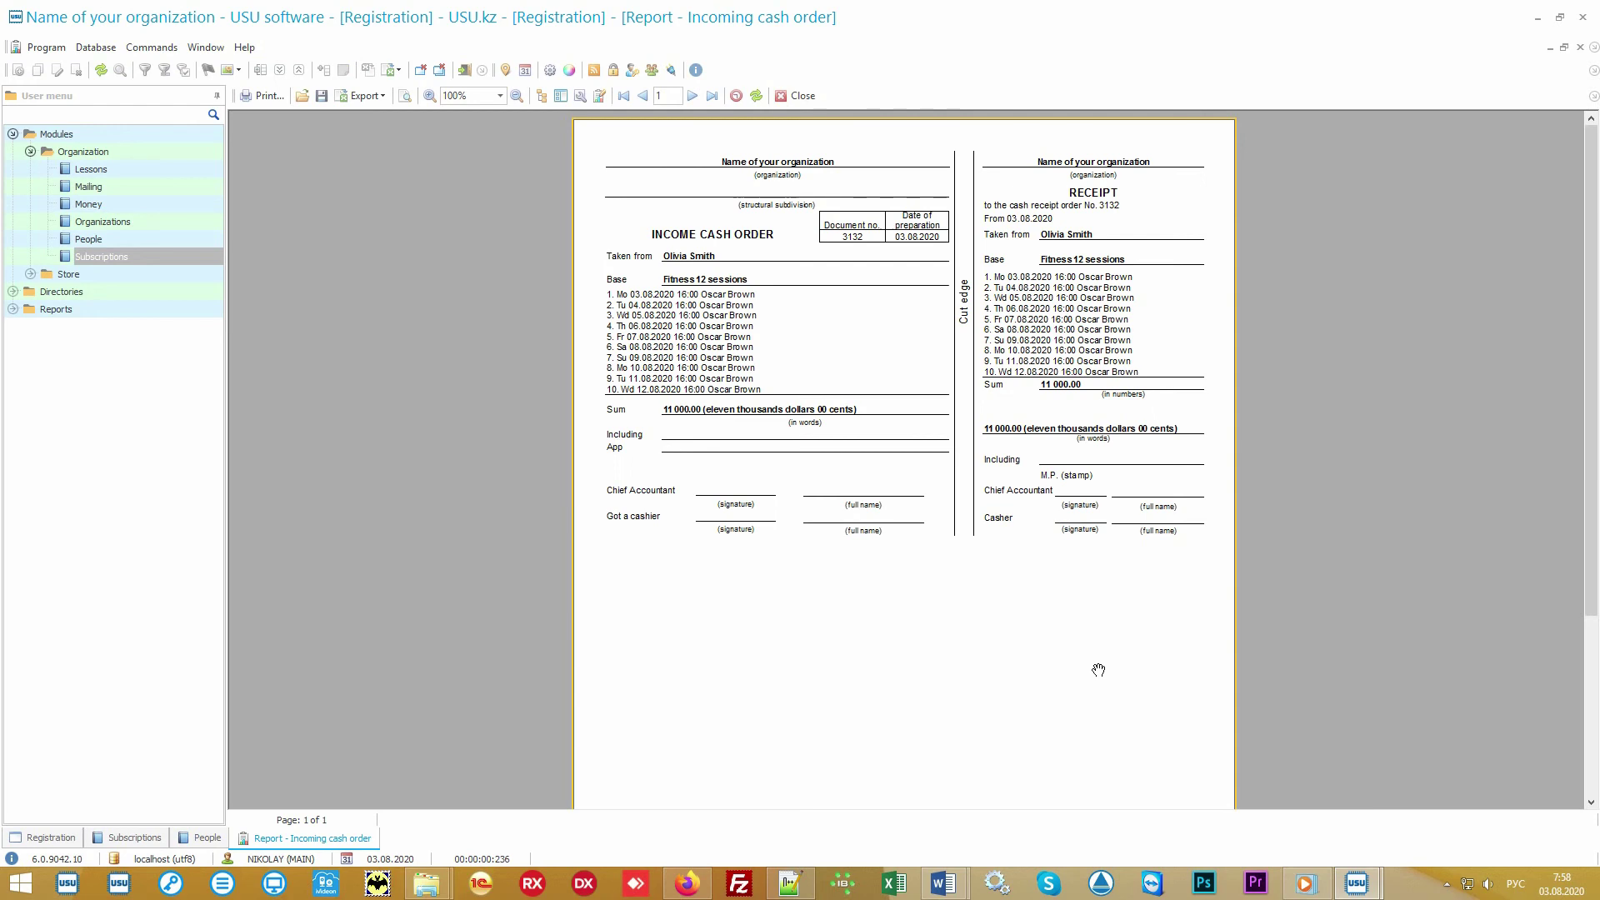
{"action": "scroll", "coordinate": [1098, 670], "scroll_direction": "up", "scroll_amount": 2}
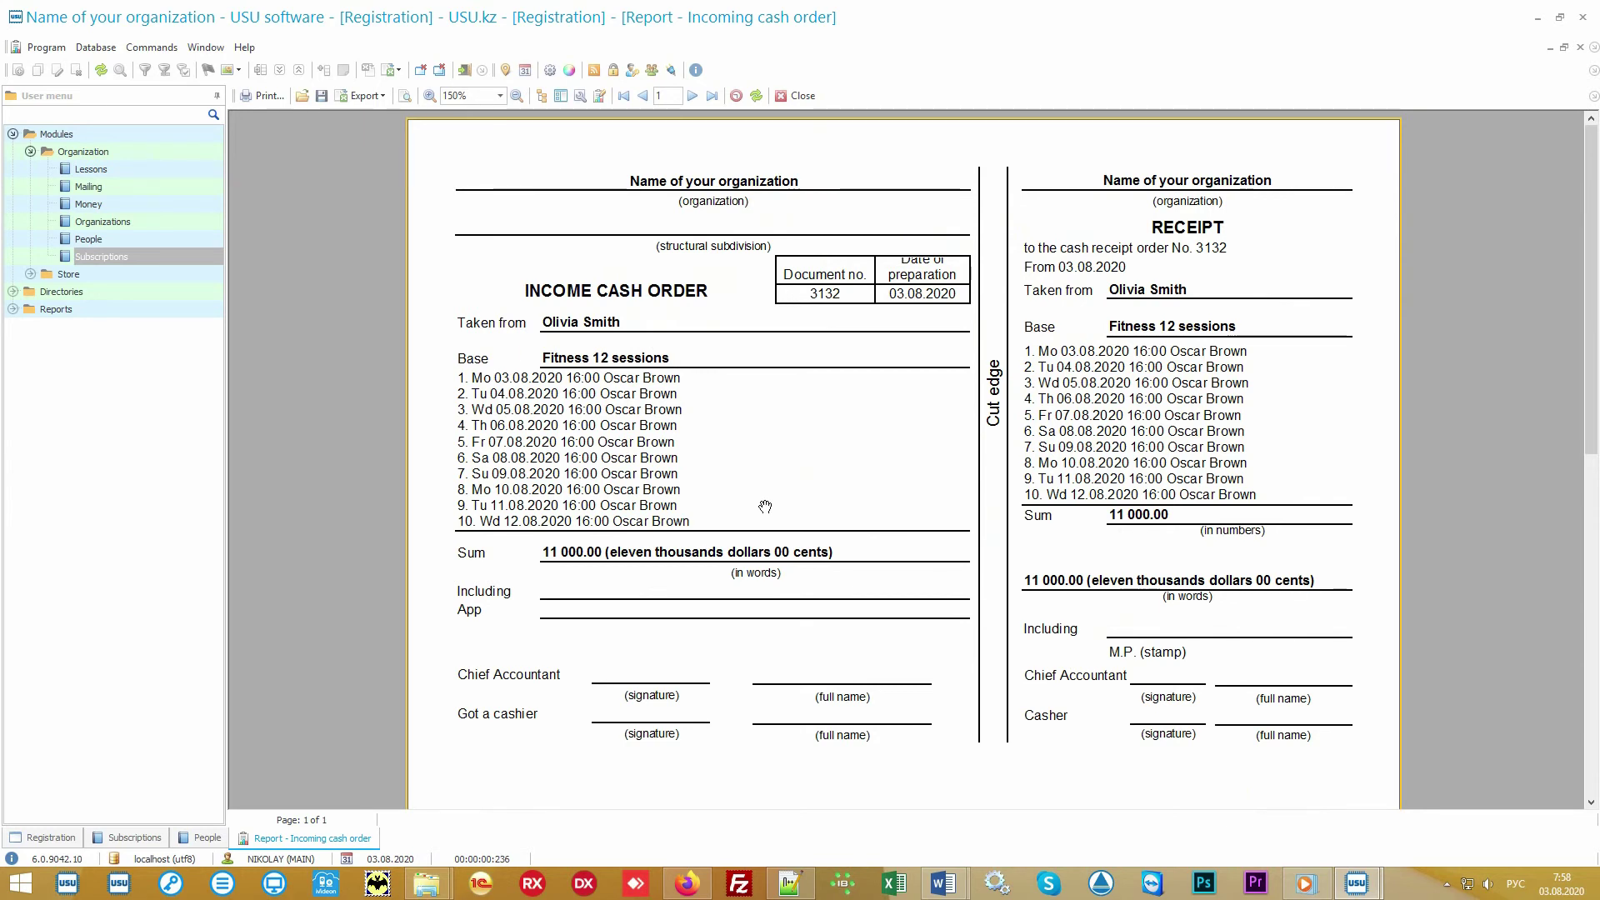
{"action": "left_click", "coordinate": [798, 96]}
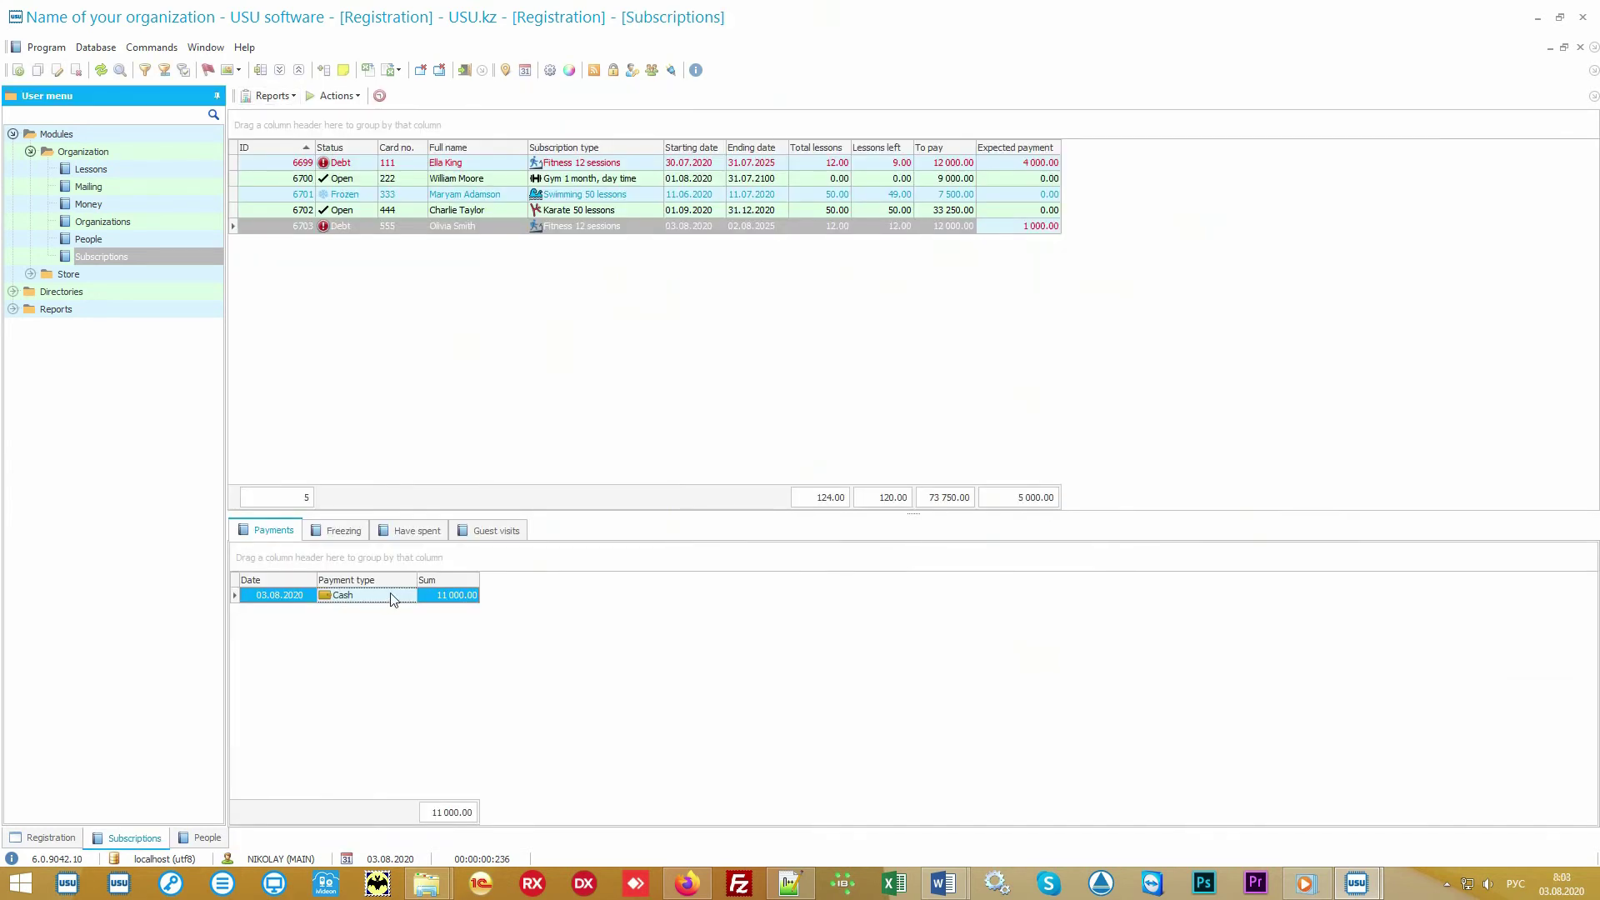
- Generate the Discharge report for the same subscription, review its list of visited lessons and close it
{"action": "left_click", "coordinate": [291, 97]}
{"action": "left_click", "coordinate": [301, 133]}
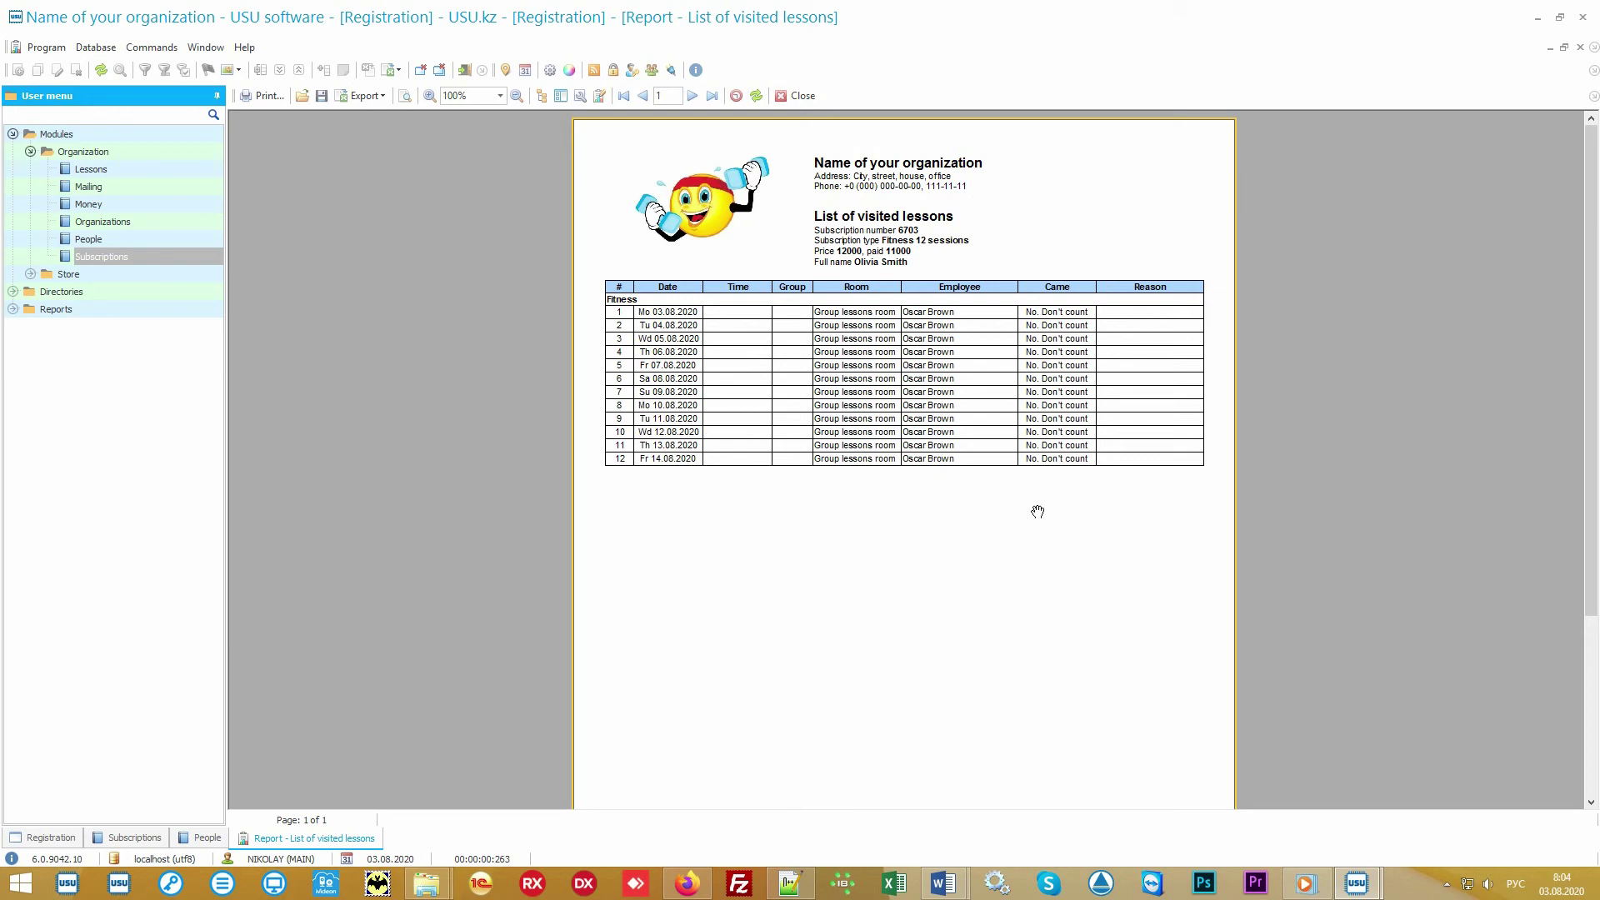
{"action": "left_click", "coordinate": [802, 97]}
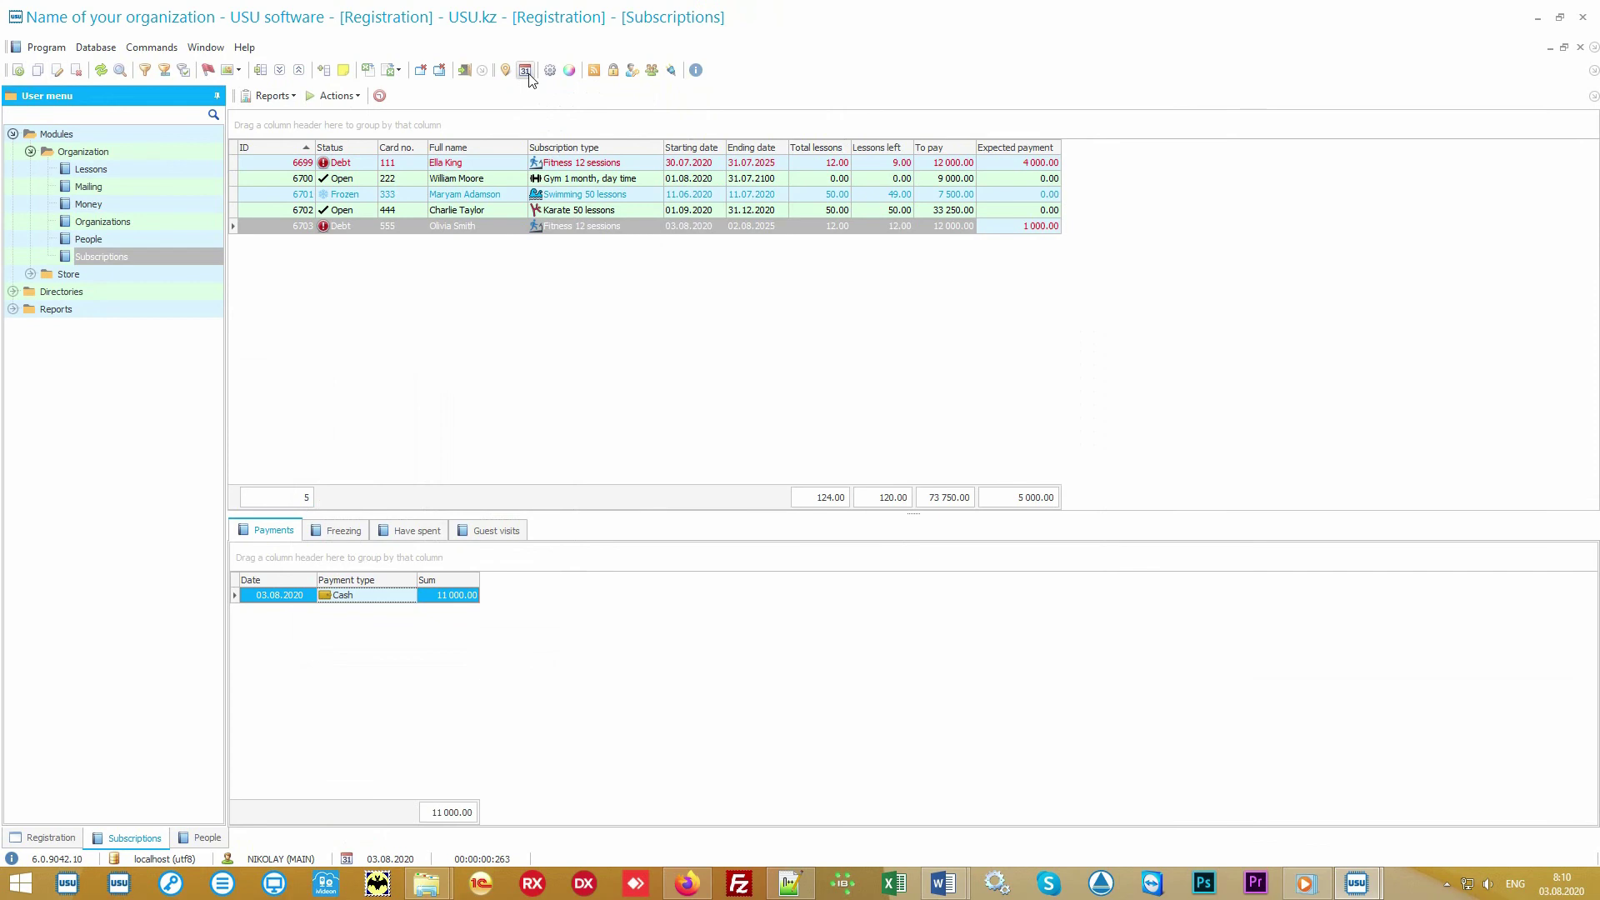
- In the registration schedule, find the new Fitness 12 sessions client by card number and mark the client as present
{"action": "left_click", "coordinate": [526, 72]}
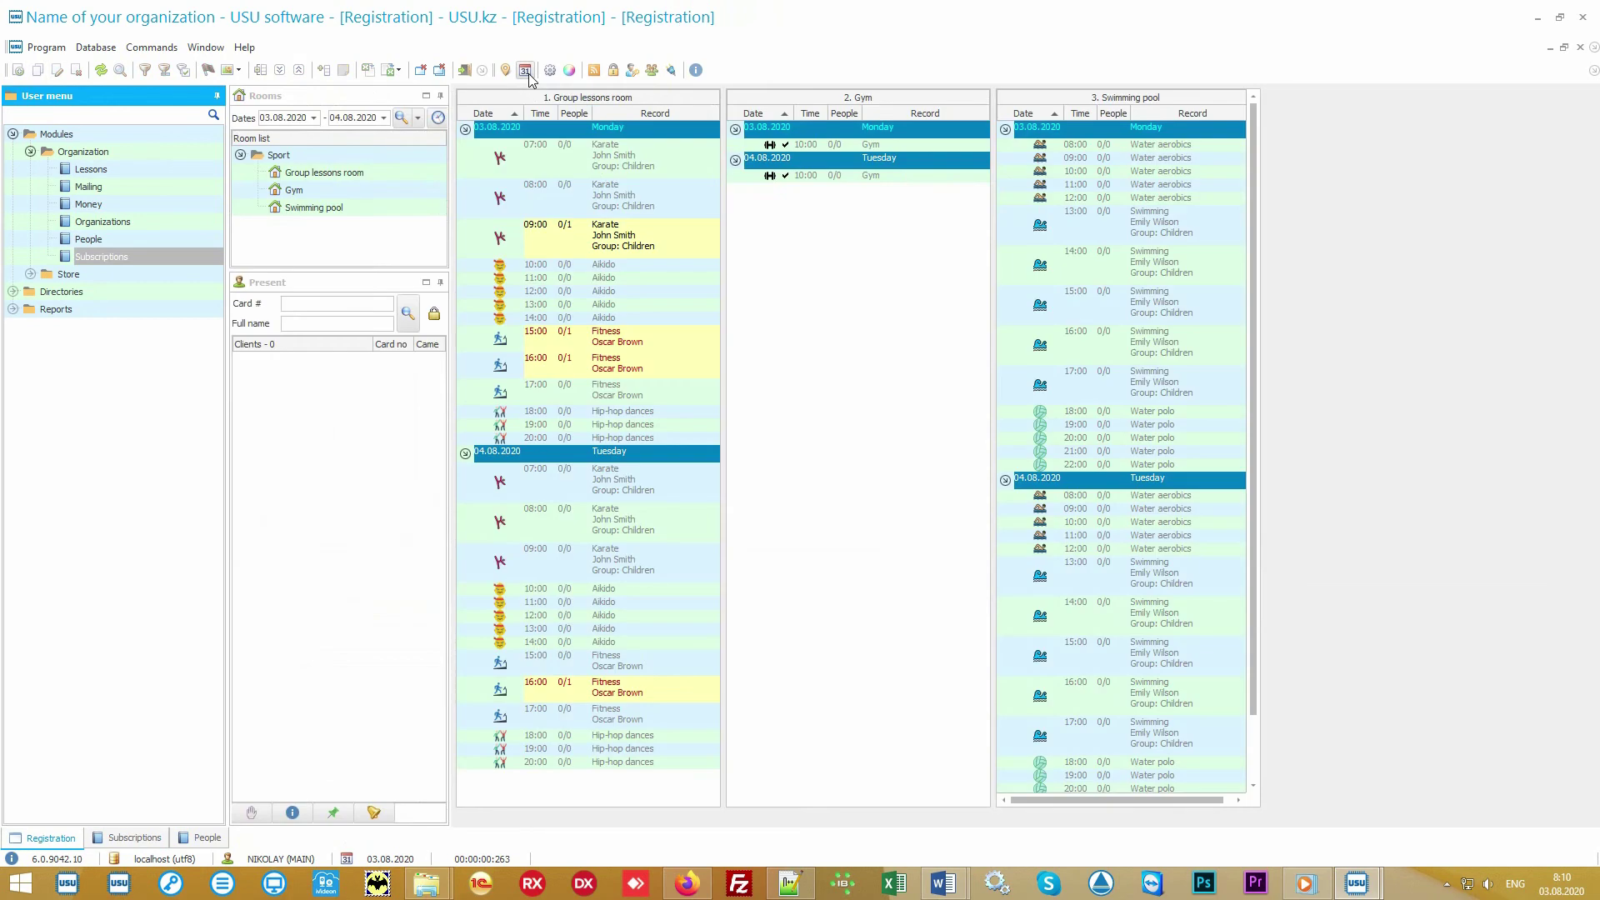
{"action": "left_click", "coordinate": [340, 305]}
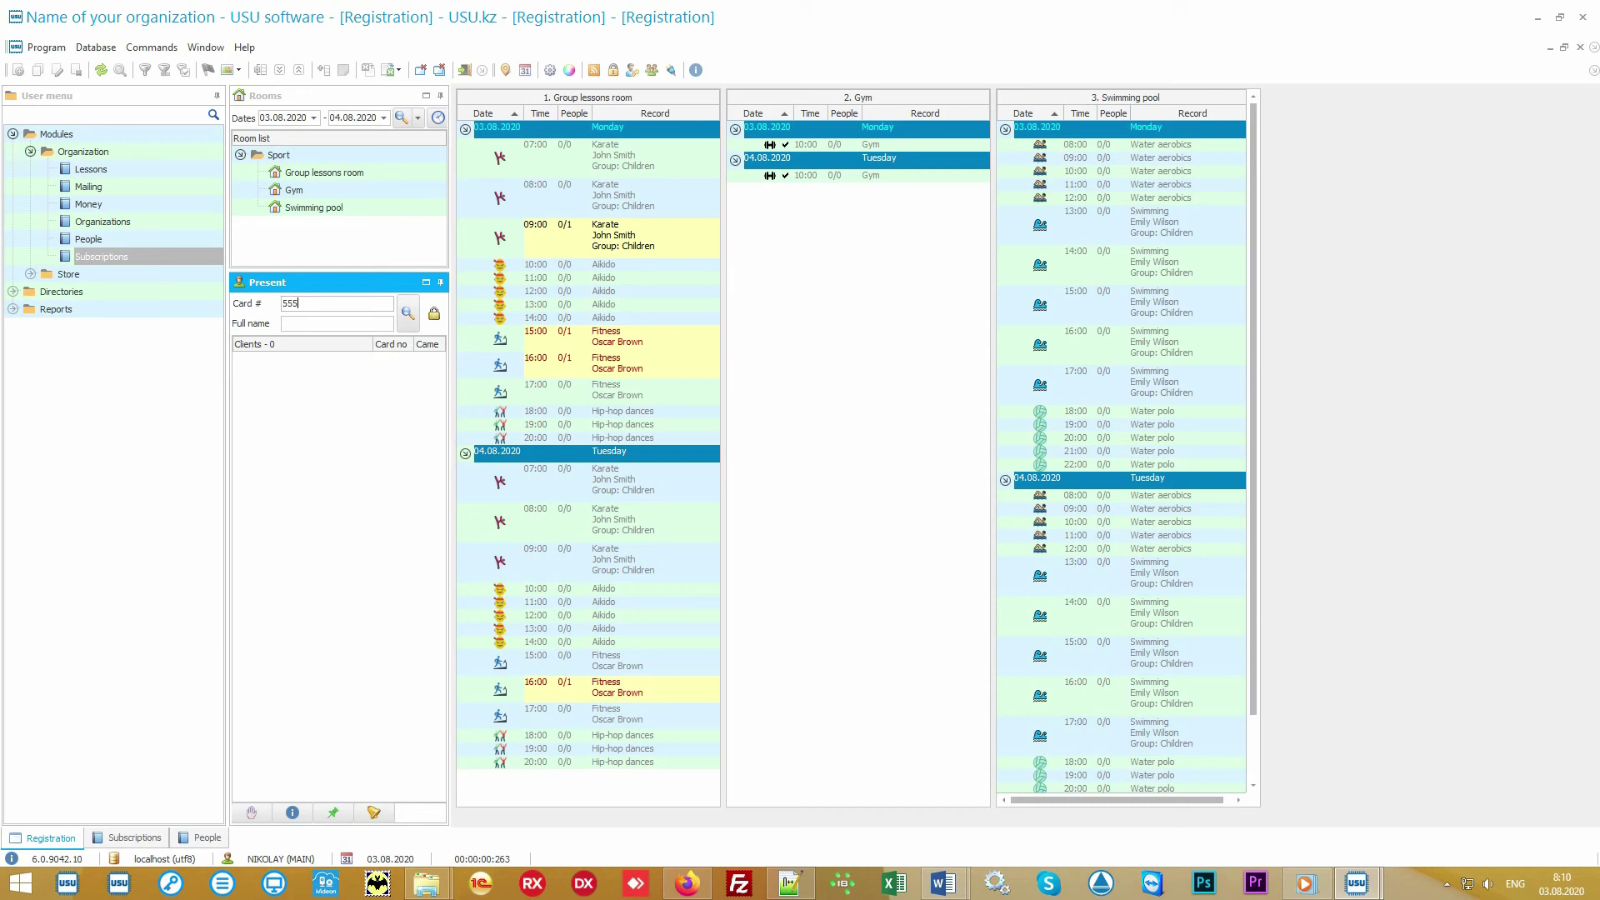
{"action": "key", "text": "Return"}
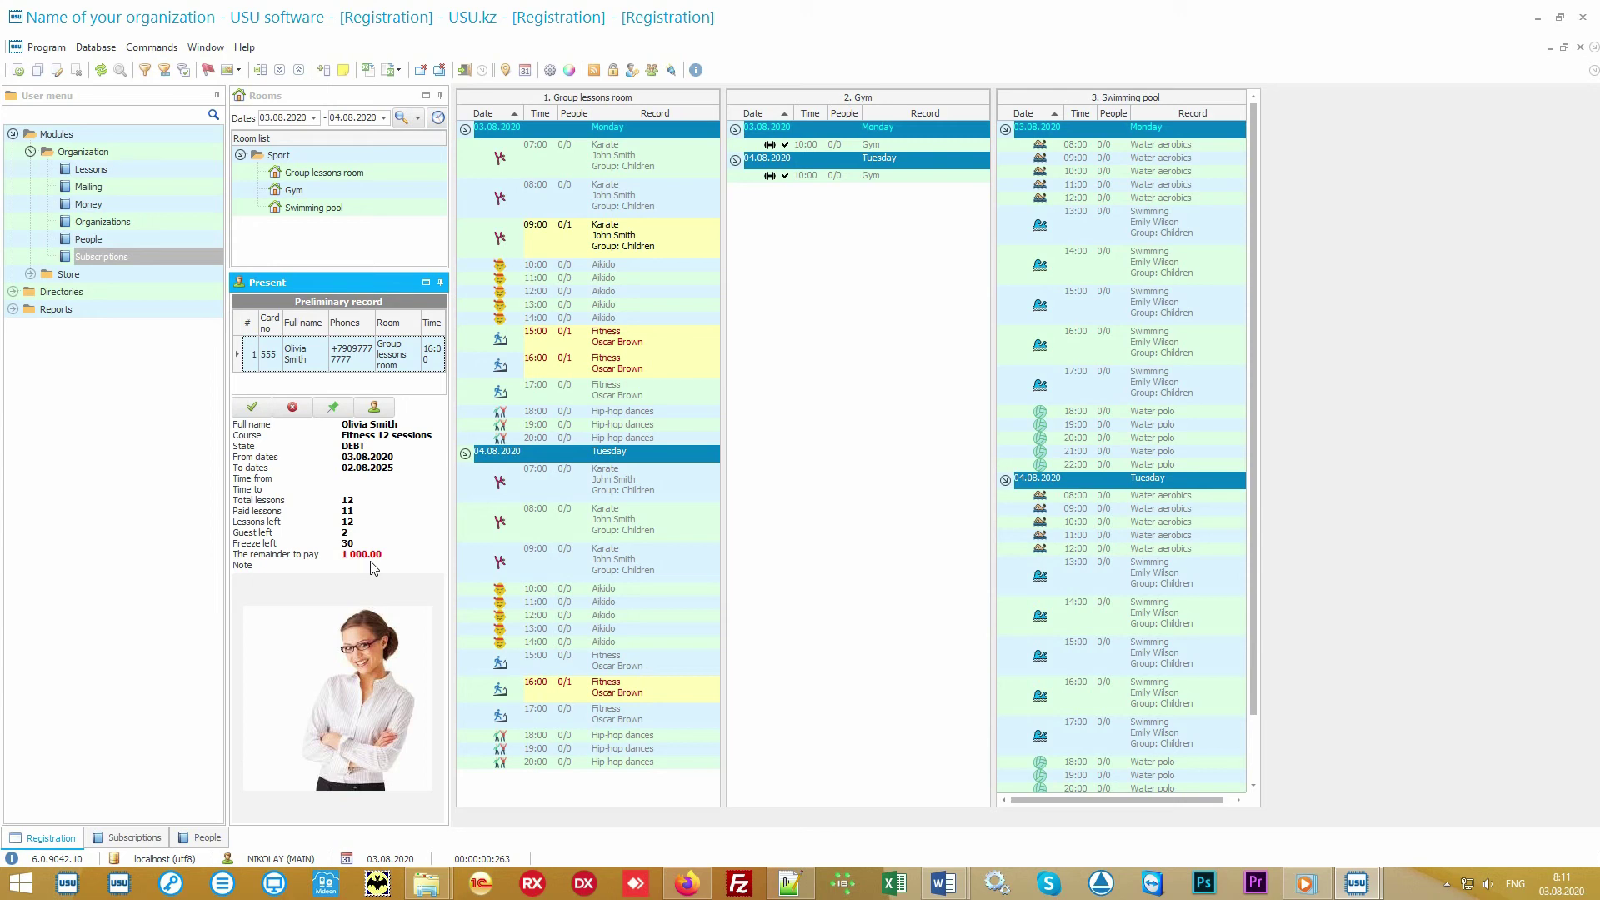
{"action": "left_click", "coordinate": [252, 409]}
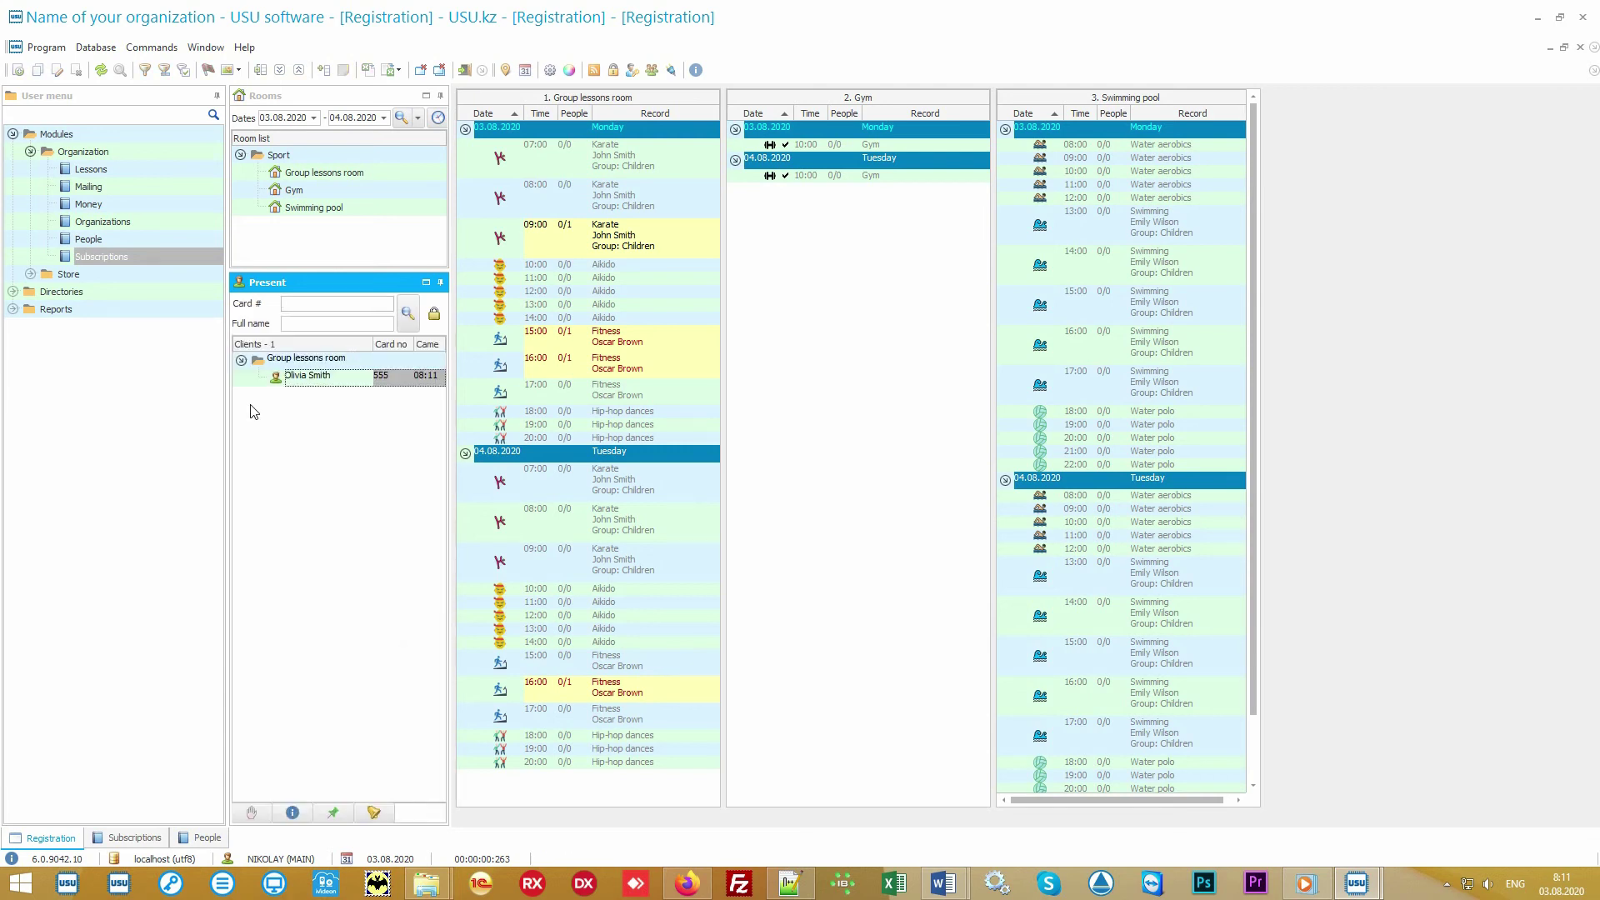
- Enter the other Fitness client's card number and mark that client as present in the Group lessons room
{"action": "left_click", "coordinate": [317, 431]}
{"action": "left_click", "coordinate": [354, 305]}
{"action": "type", "text": "111"}
{"action": "key", "text": "Return"}
{"action": "left_click", "coordinate": [251, 407]}
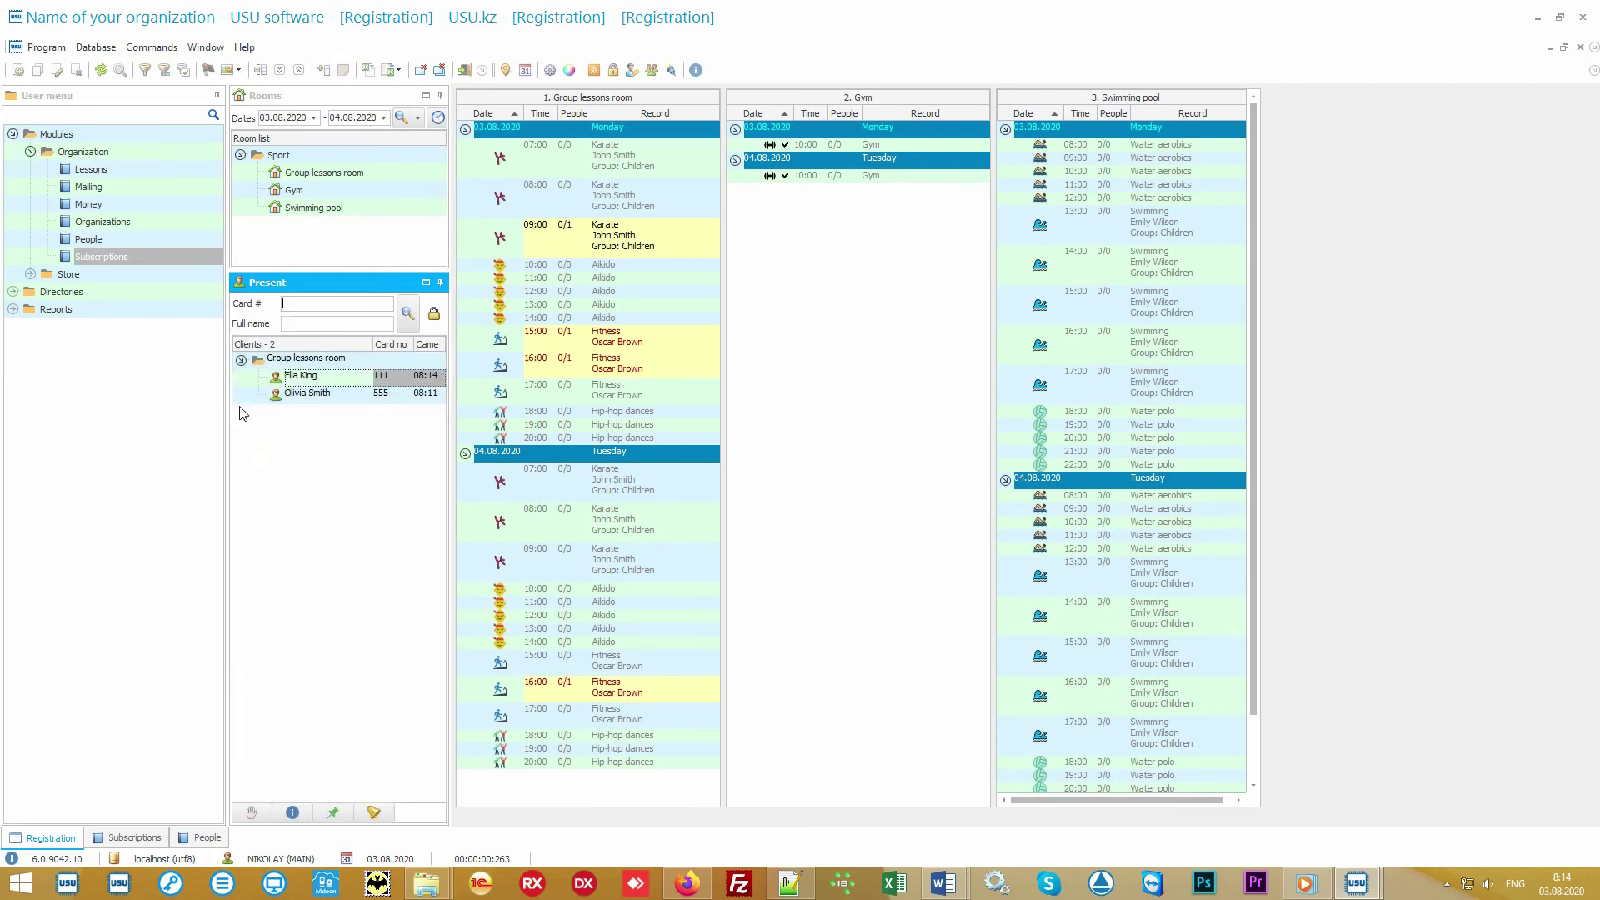
- Show the subscription details and photo of the present client who arrived at 08:11
{"action": "left_click", "coordinate": [358, 397]}
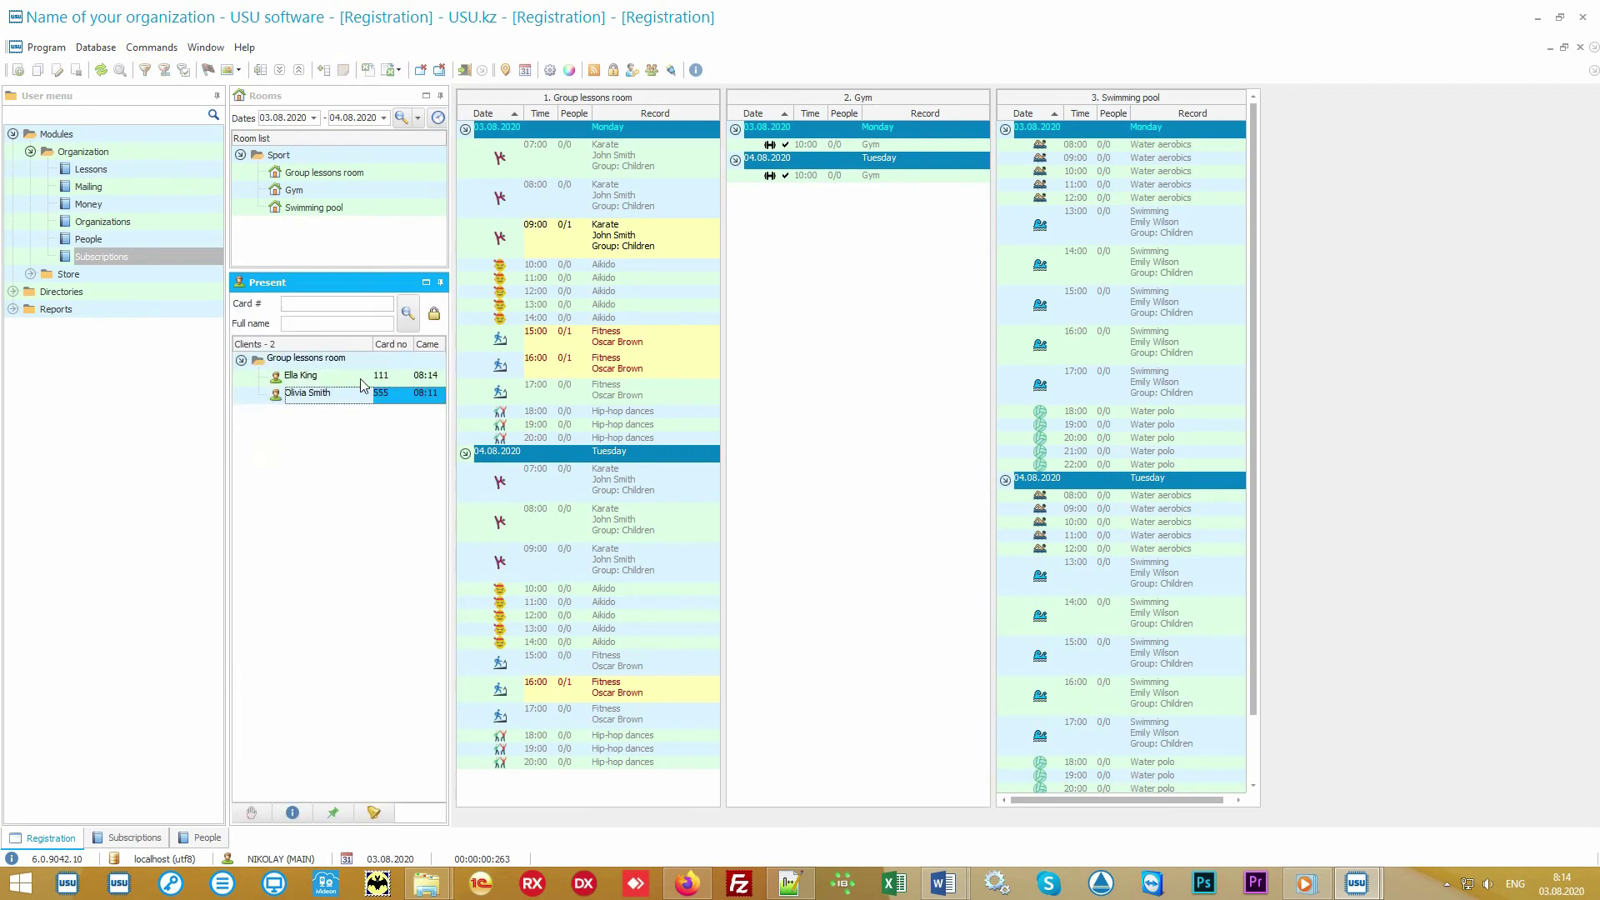
{"action": "left_click", "coordinate": [293, 814]}
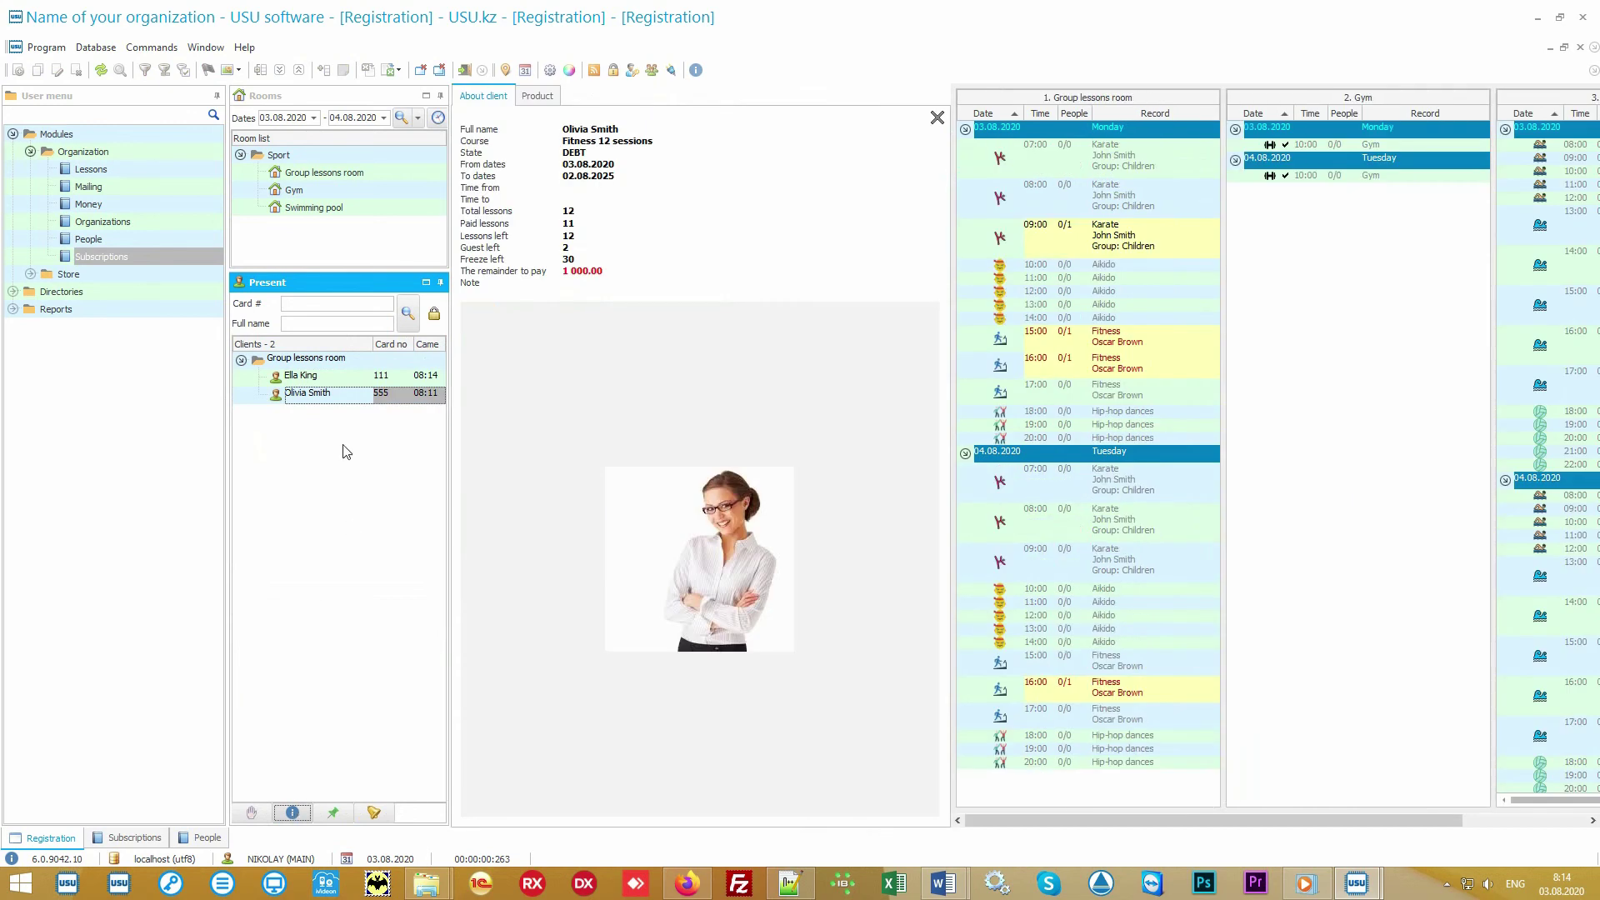
{"action": "left_click", "coordinate": [337, 378]}
{"action": "left_click", "coordinate": [329, 399]}
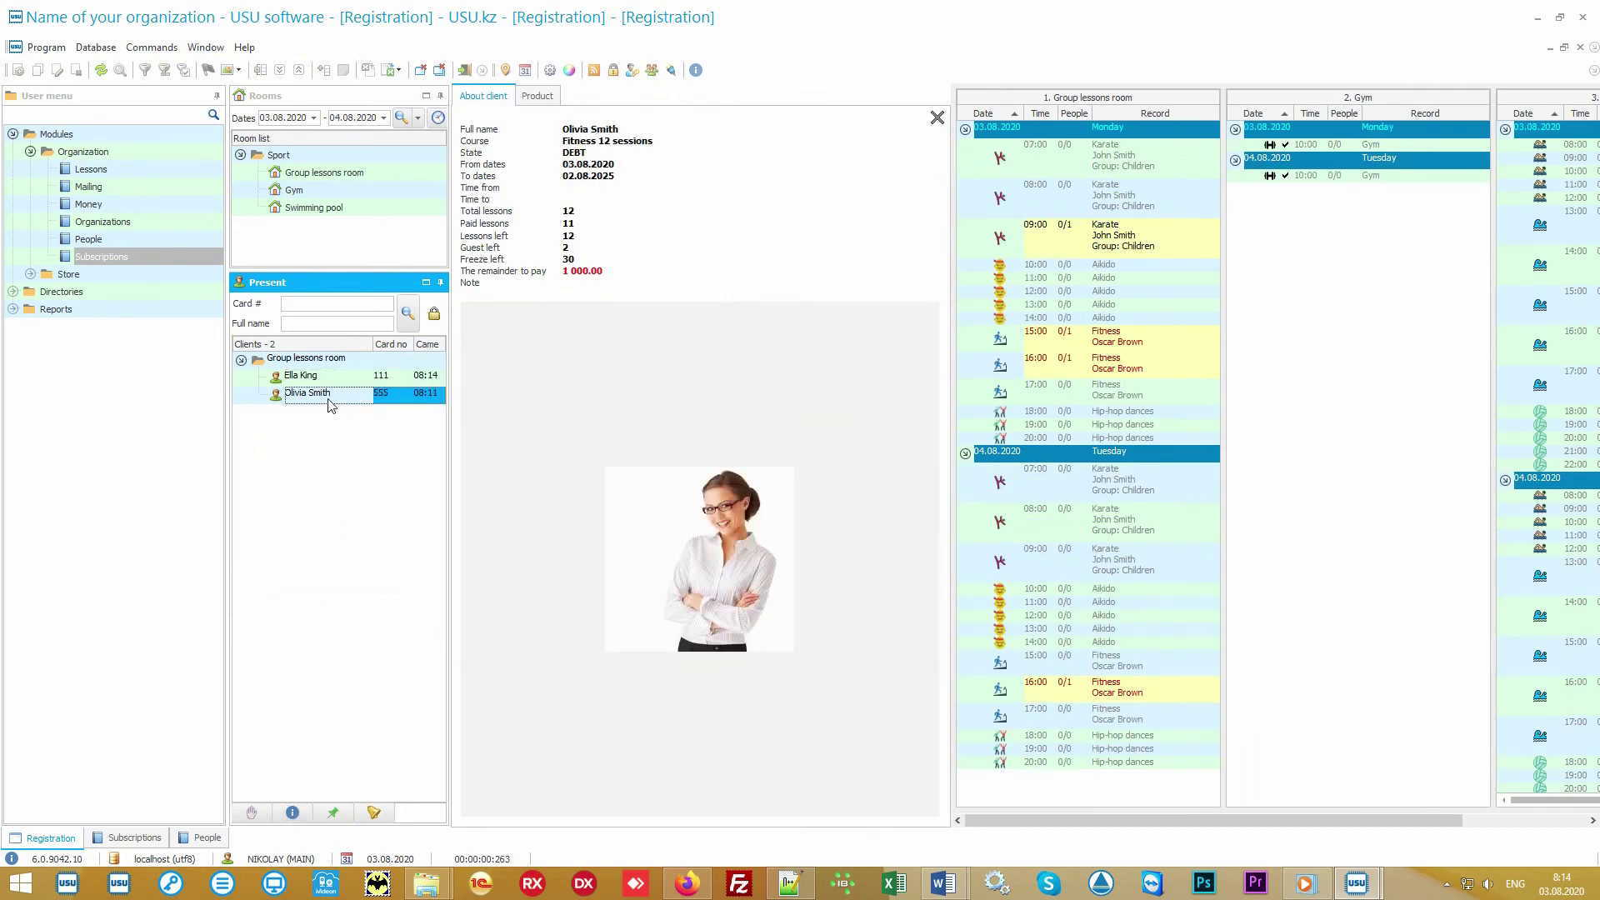
- Go to the present client's subscription record, check its expected payment and return to the registration schedule
{"action": "left_click", "coordinate": [333, 811]}
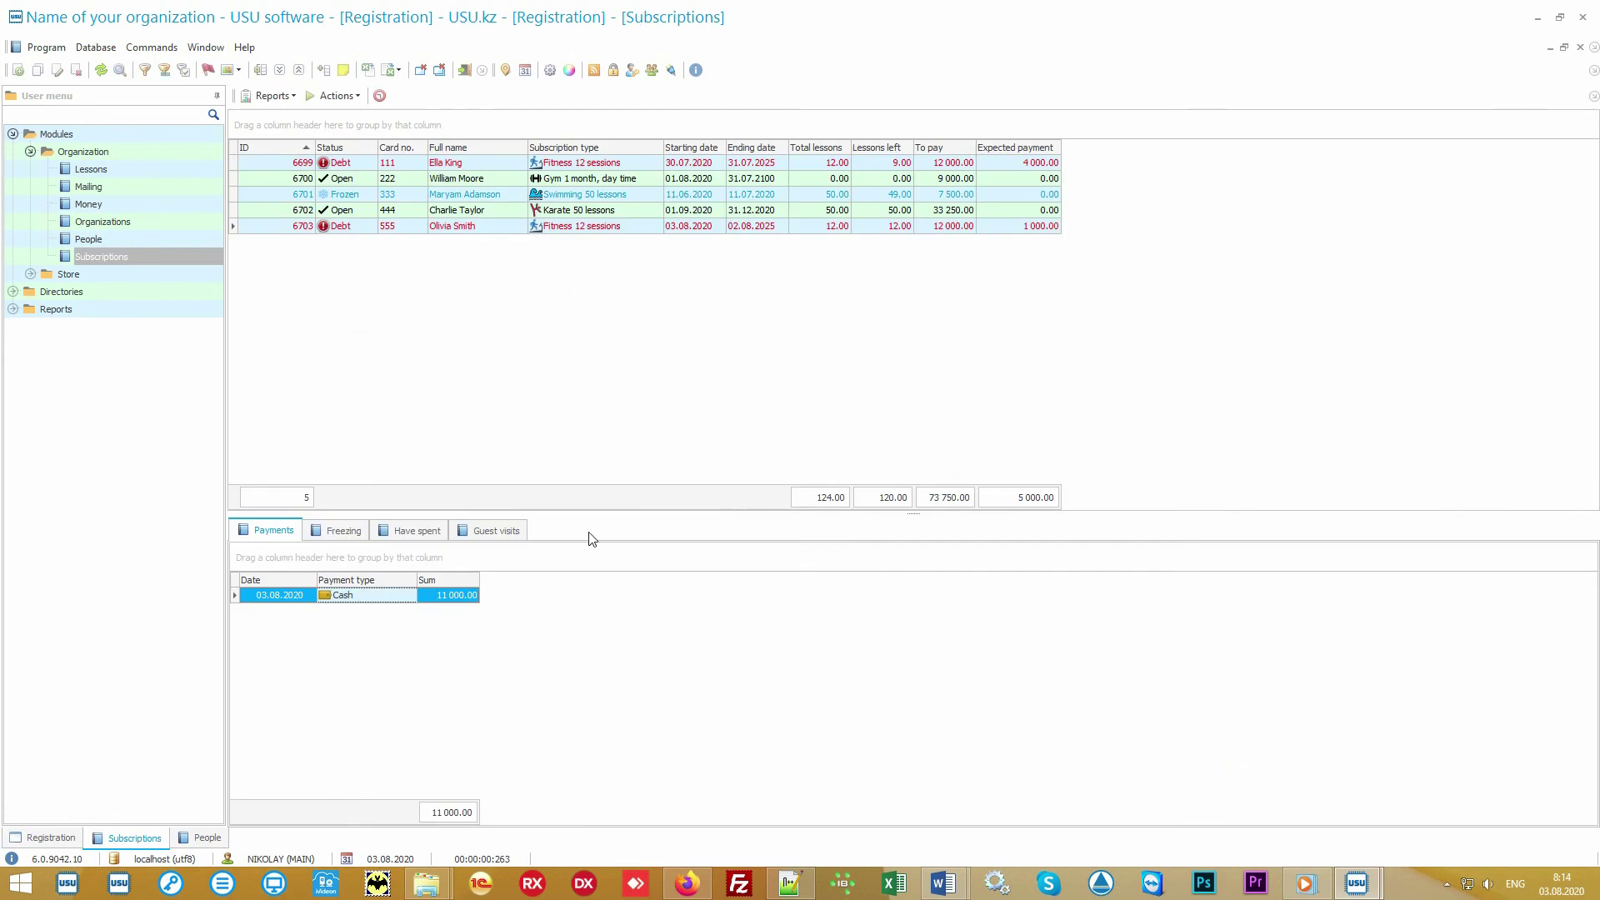
{"action": "left_click", "coordinate": [567, 231]}
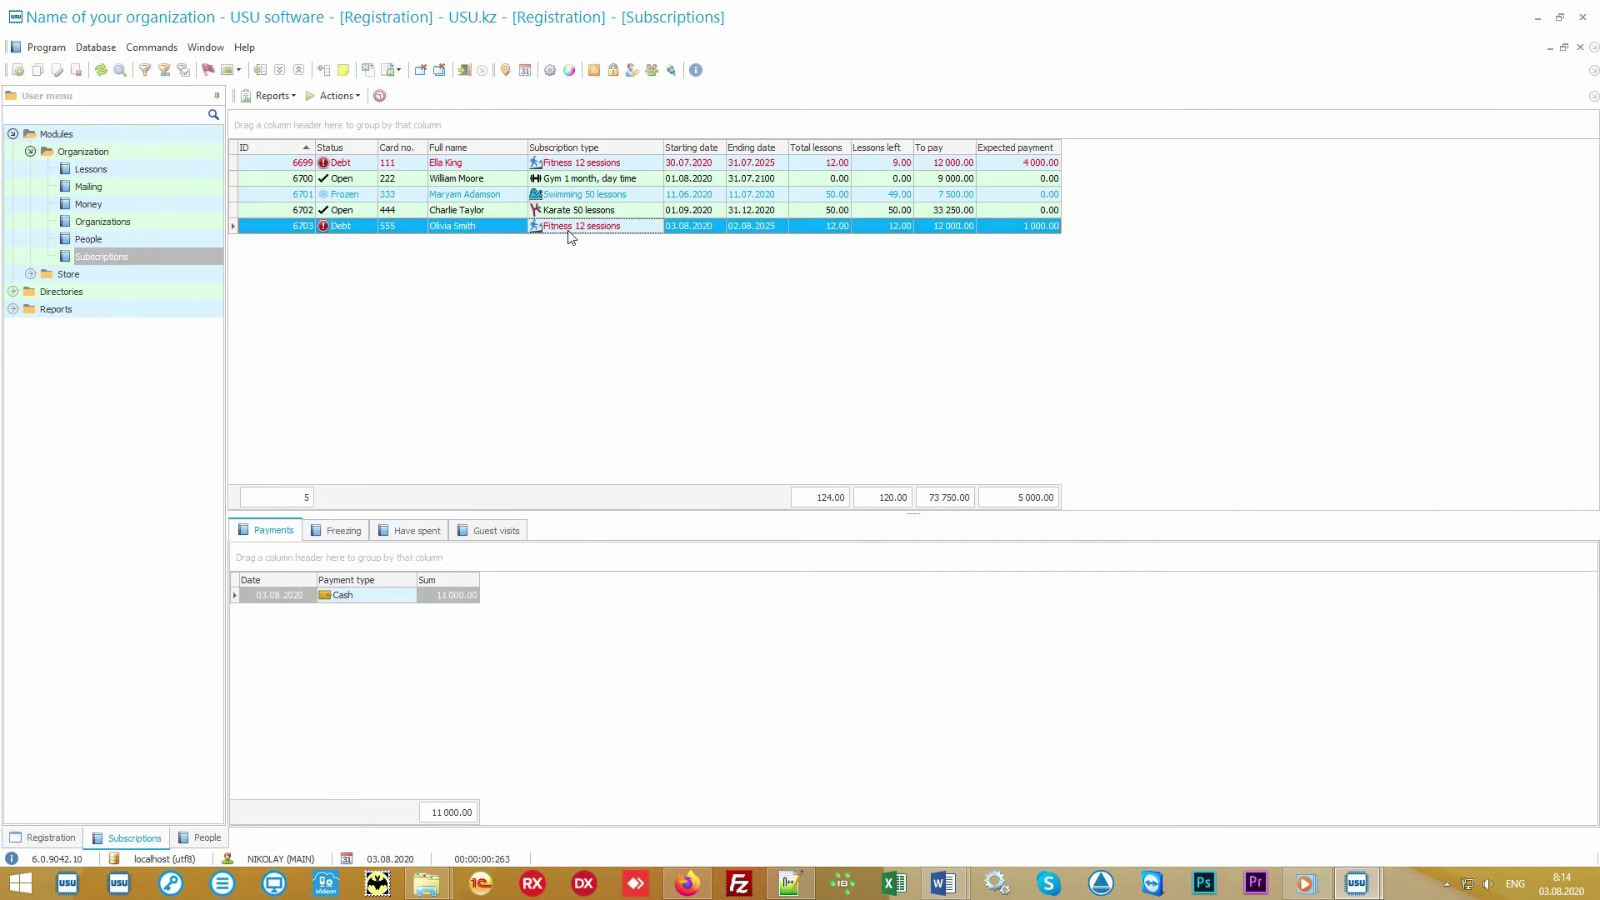
{"action": "left_click", "coordinate": [1010, 232]}
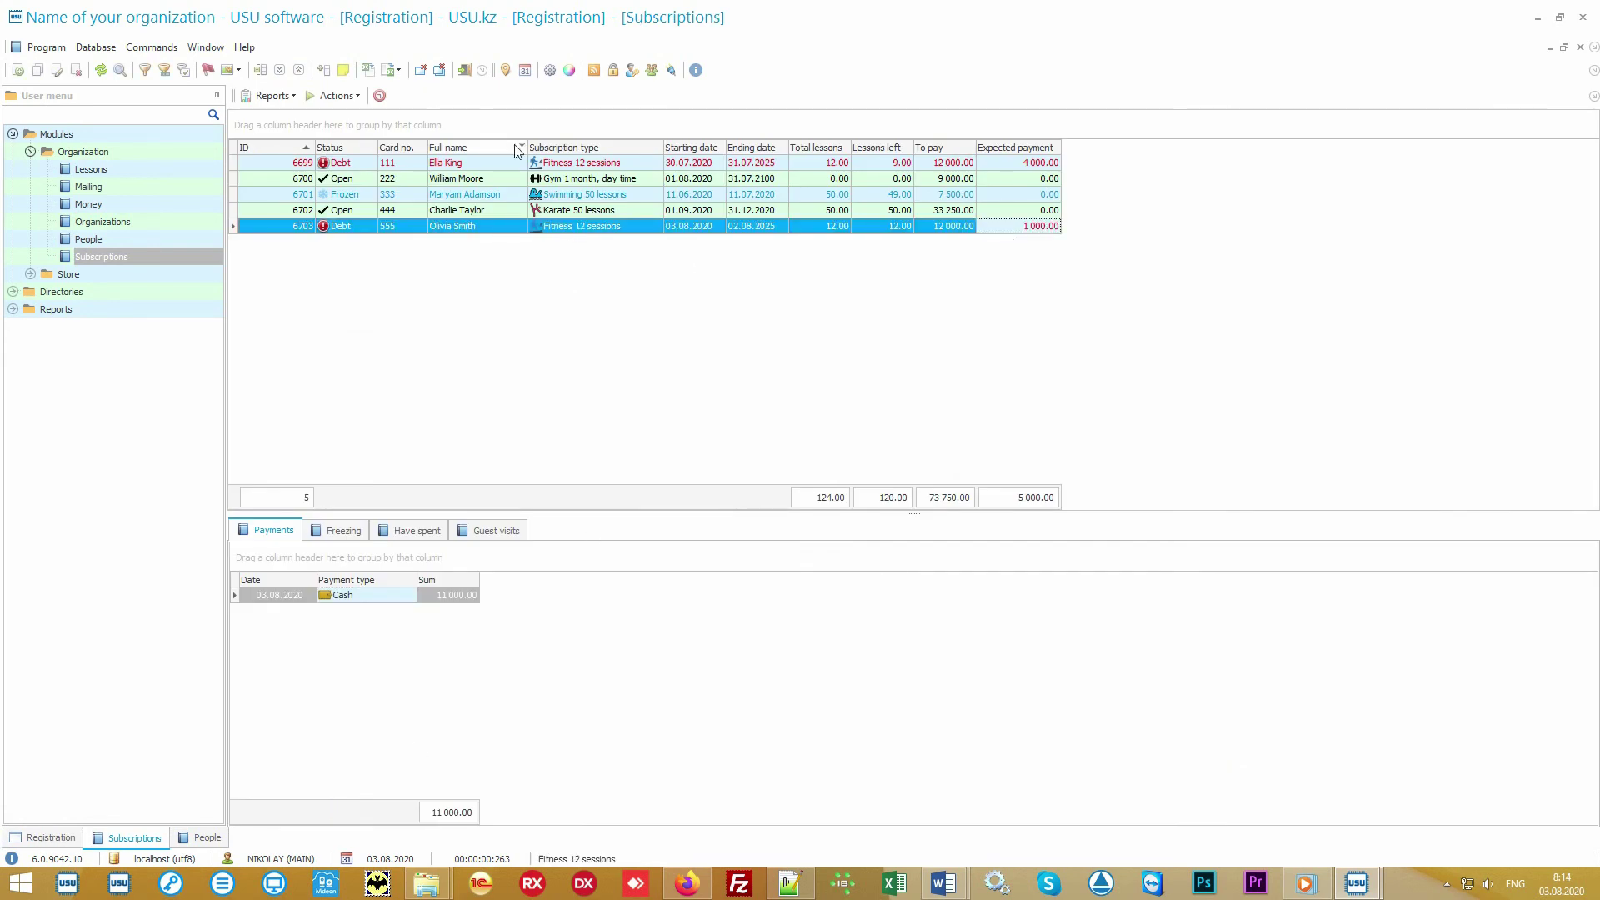
{"action": "left_click", "coordinate": [525, 71]}
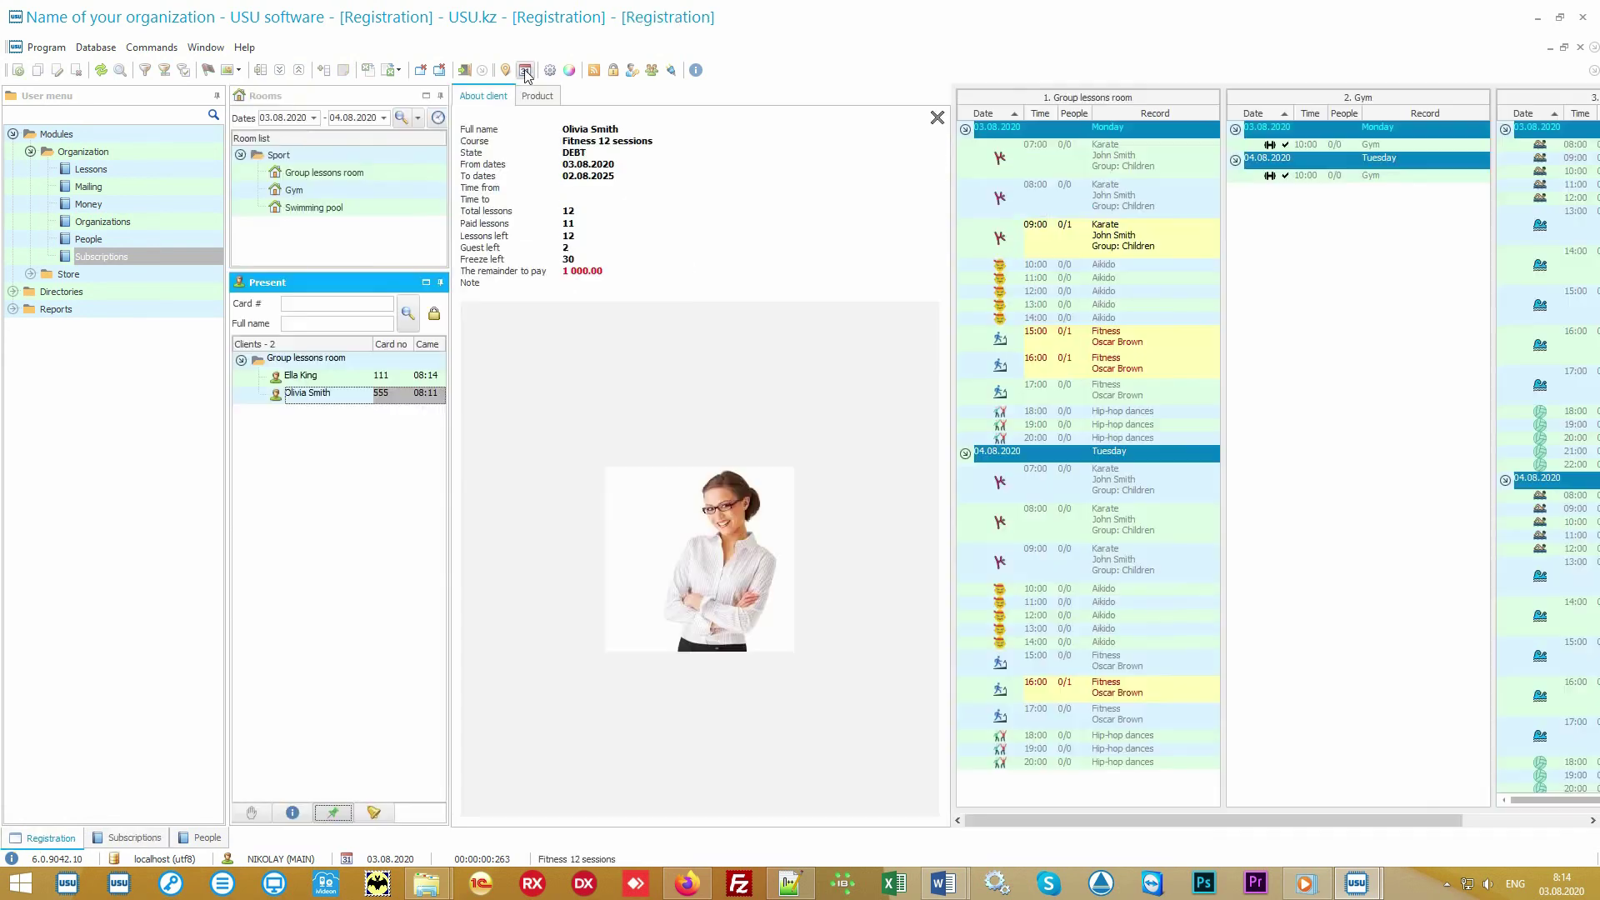
- Sell one Coca-Cola 1 L and issue Locker Key 1 from the Main warehouse to the client who arrived at 08:11
{"action": "left_click", "coordinate": [339, 384]}
{"action": "left_click", "coordinate": [345, 397]}
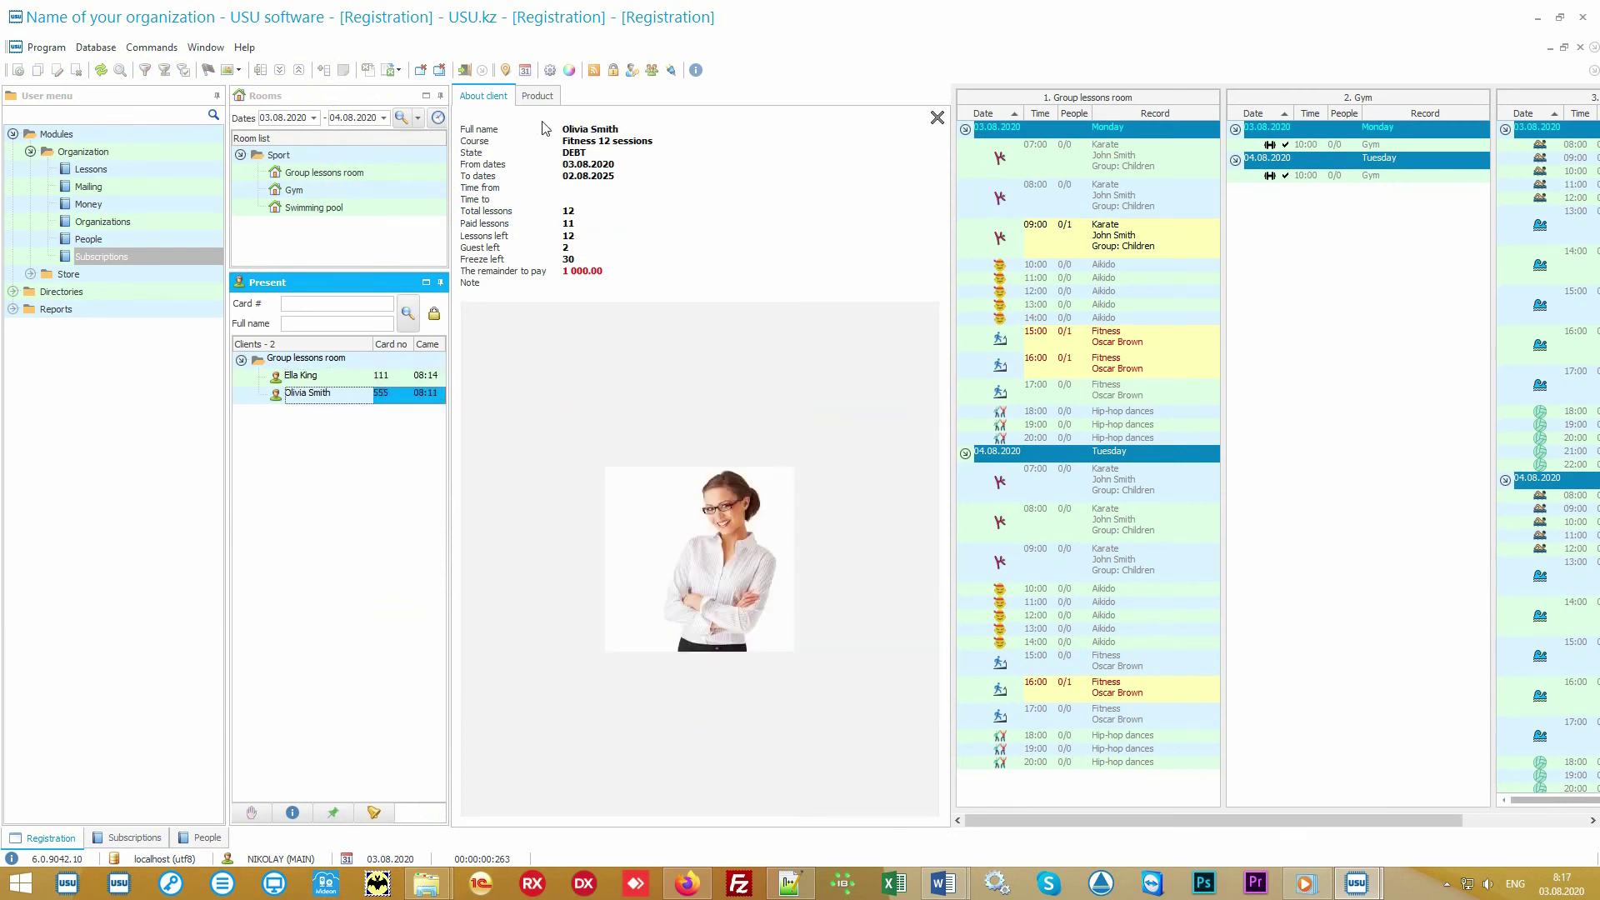
{"action": "left_click", "coordinate": [549, 98]}
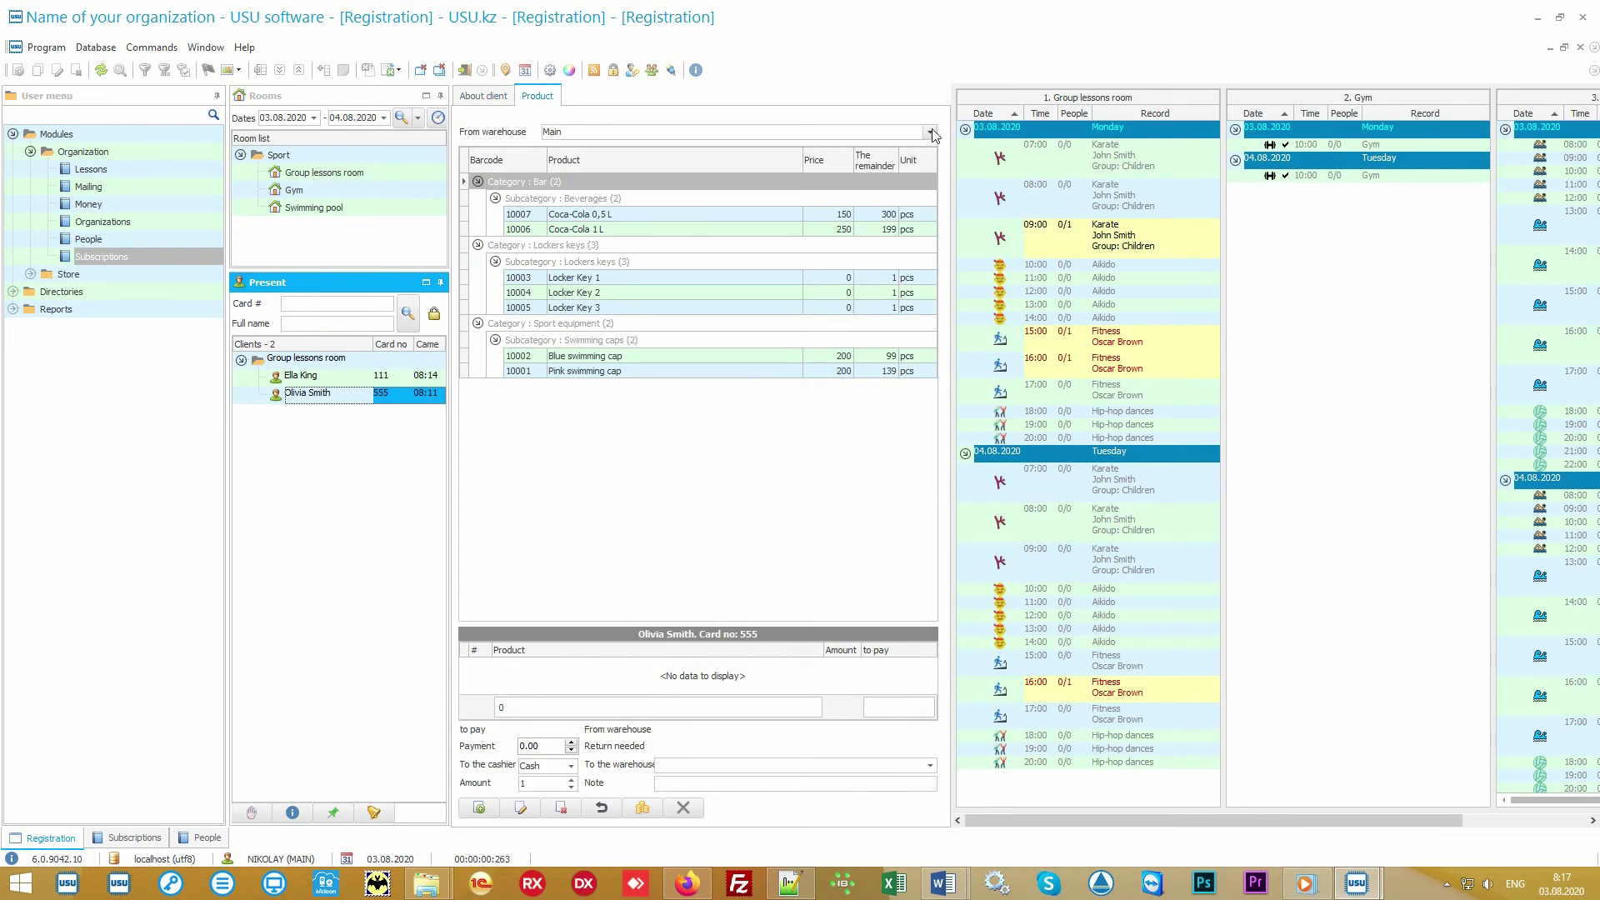
{"action": "left_click", "coordinate": [931, 132]}
{"action": "left_click", "coordinate": [931, 132]}
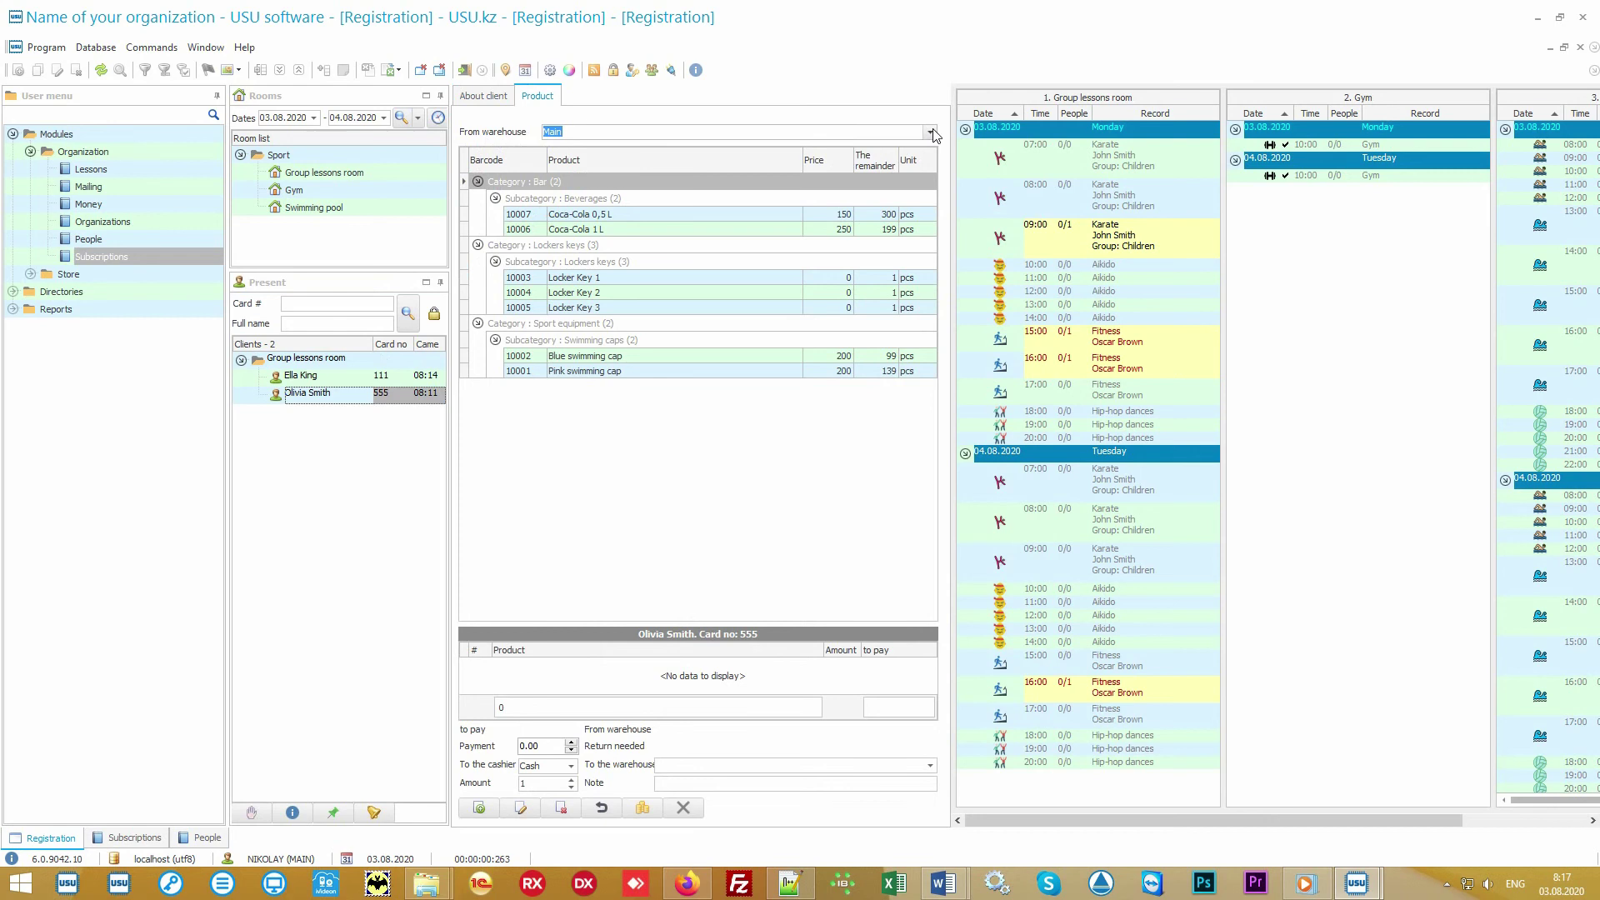
{"action": "double_click", "coordinate": [681, 230]}
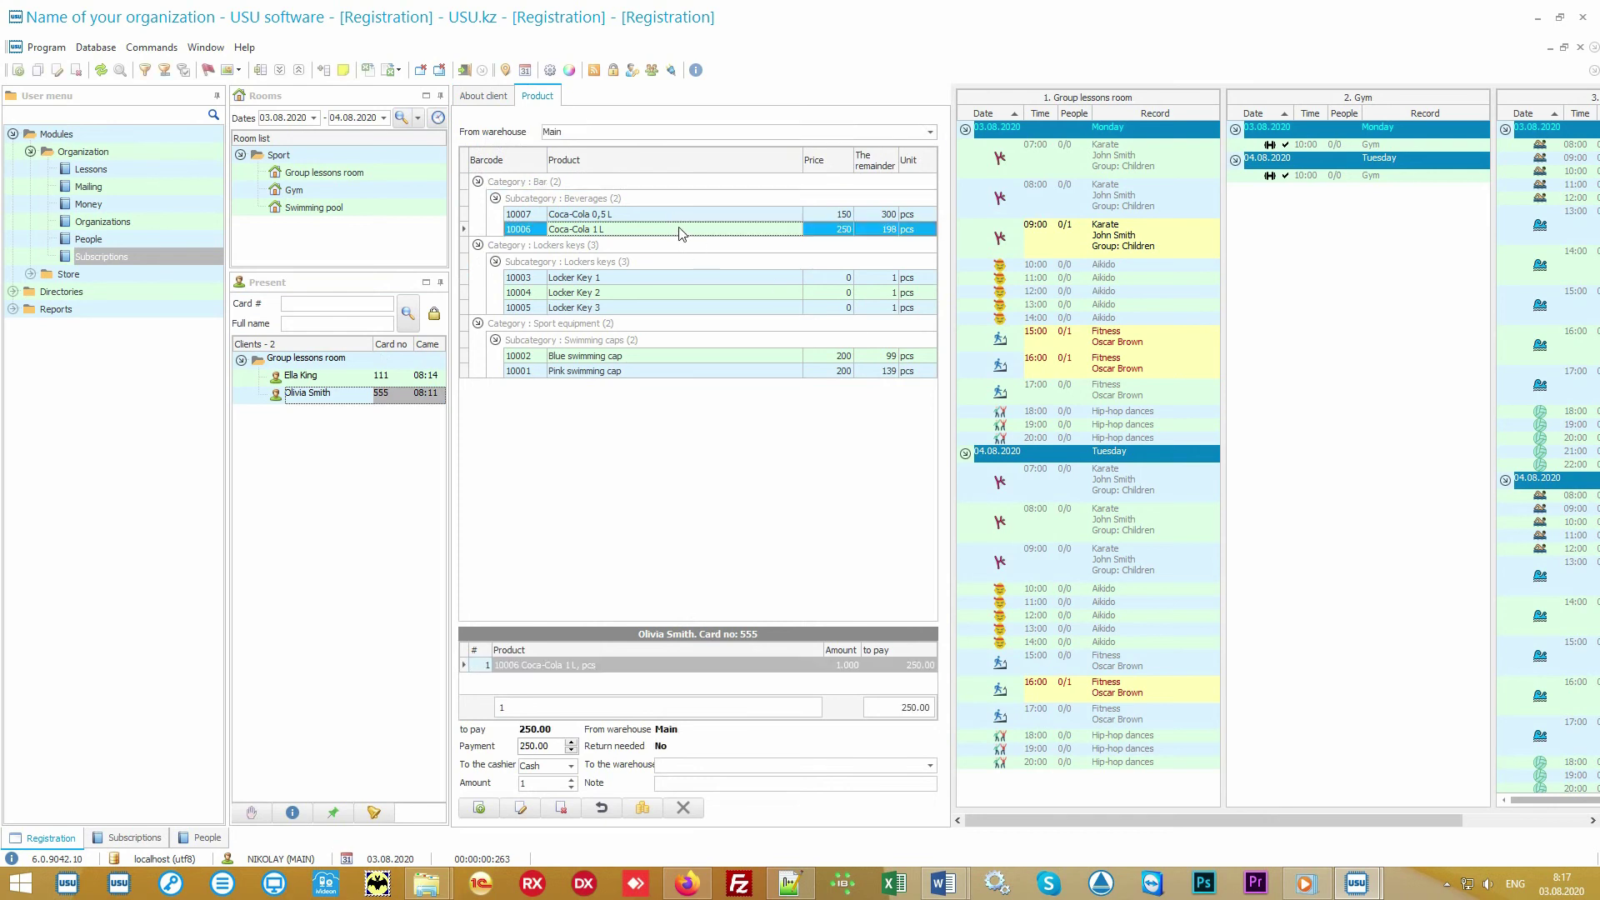
{"action": "double_click", "coordinate": [642, 278]}
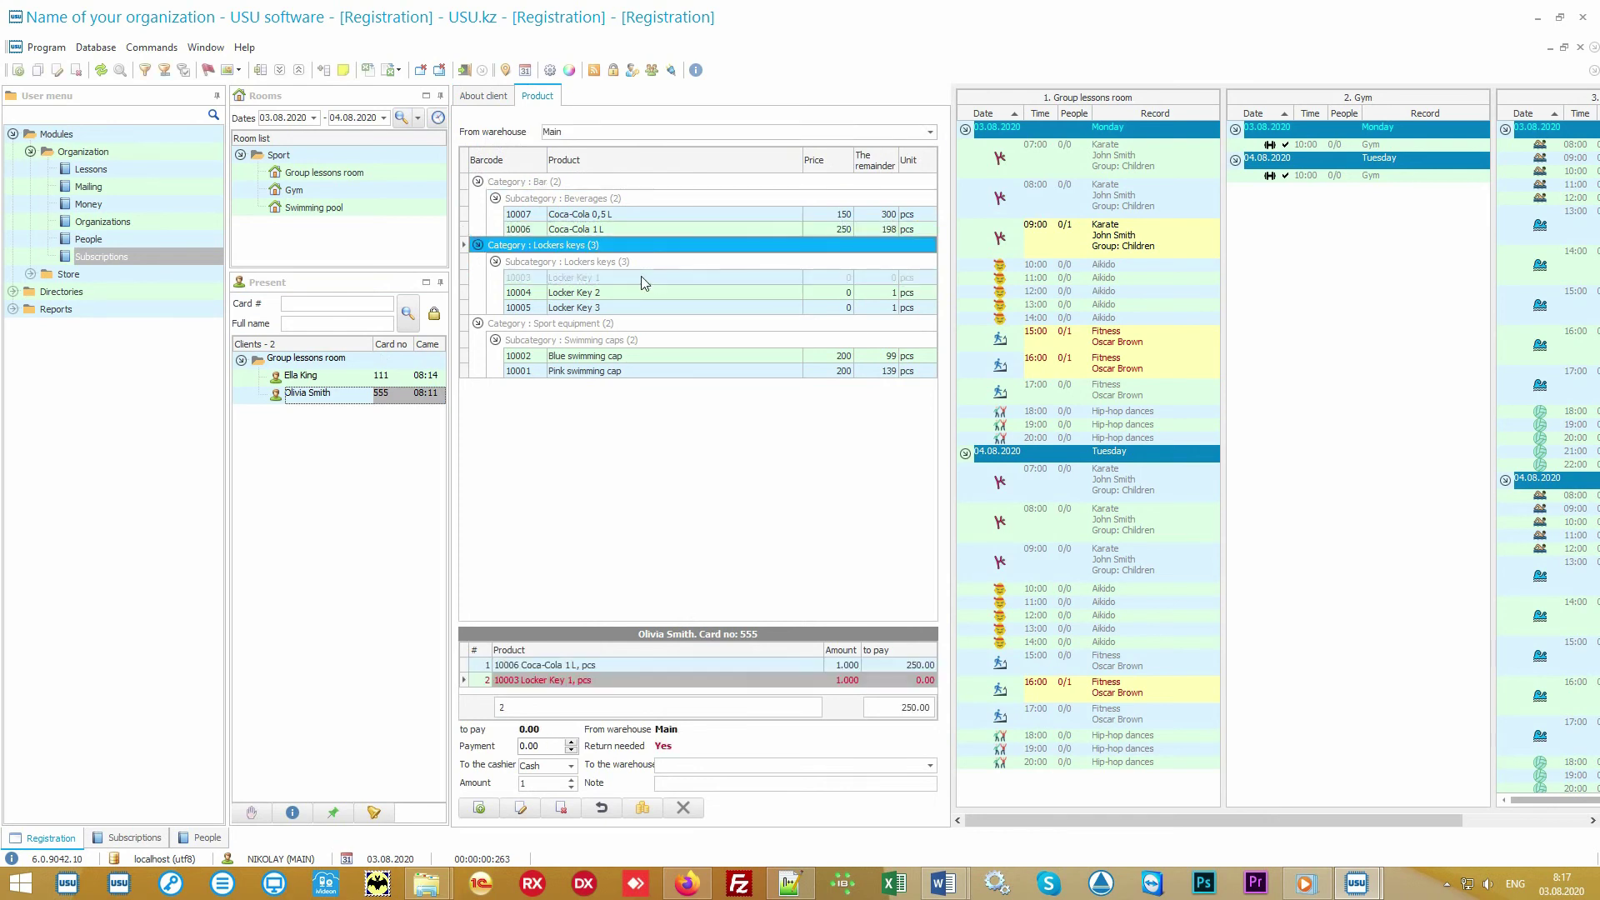
{"action": "left_click", "coordinate": [683, 810]}
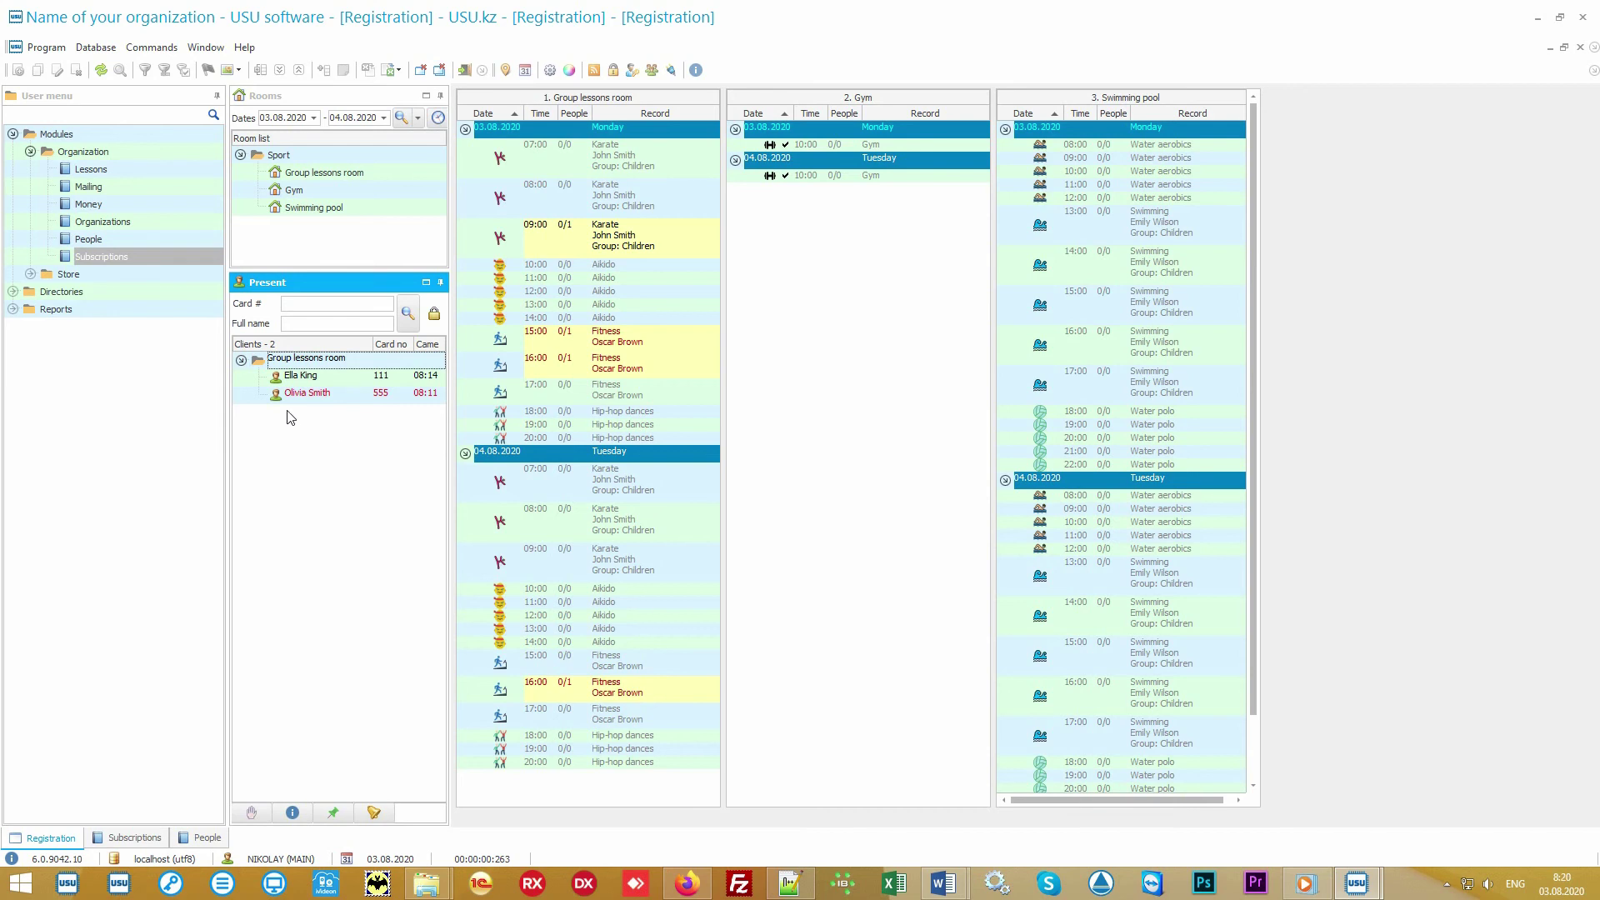
- Reopen the products issued to the client who arrived at 08:11, return Locker Key 1 and close the client window
{"action": "double_click", "coordinate": [344, 399]}
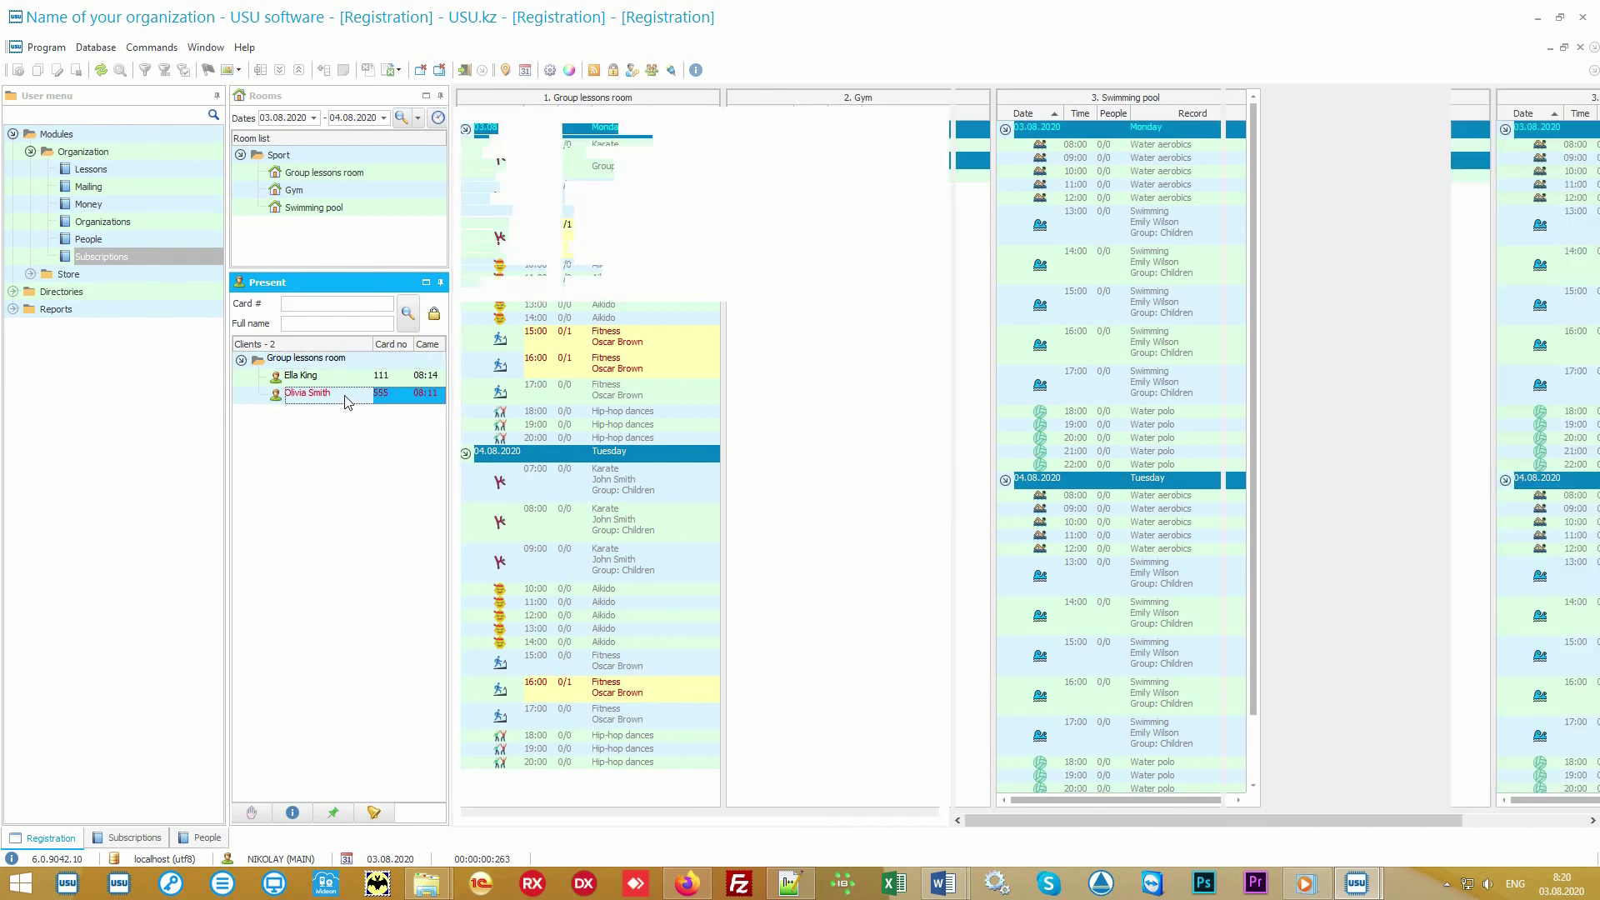
{"action": "left_click", "coordinate": [537, 96]}
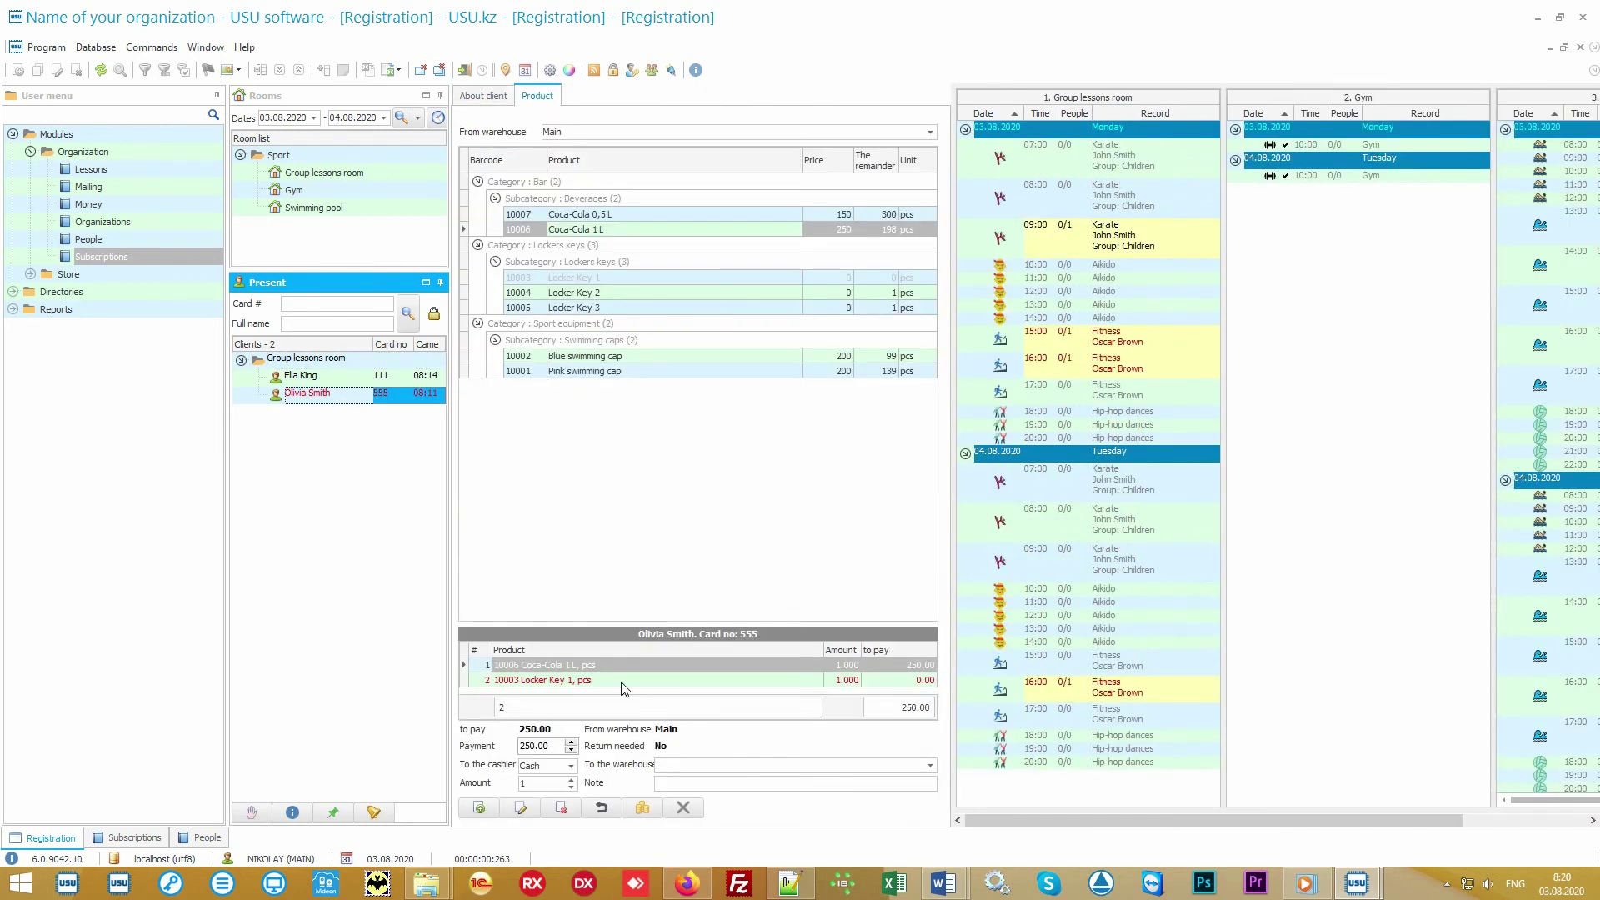
{"action": "left_click", "coordinate": [621, 682]}
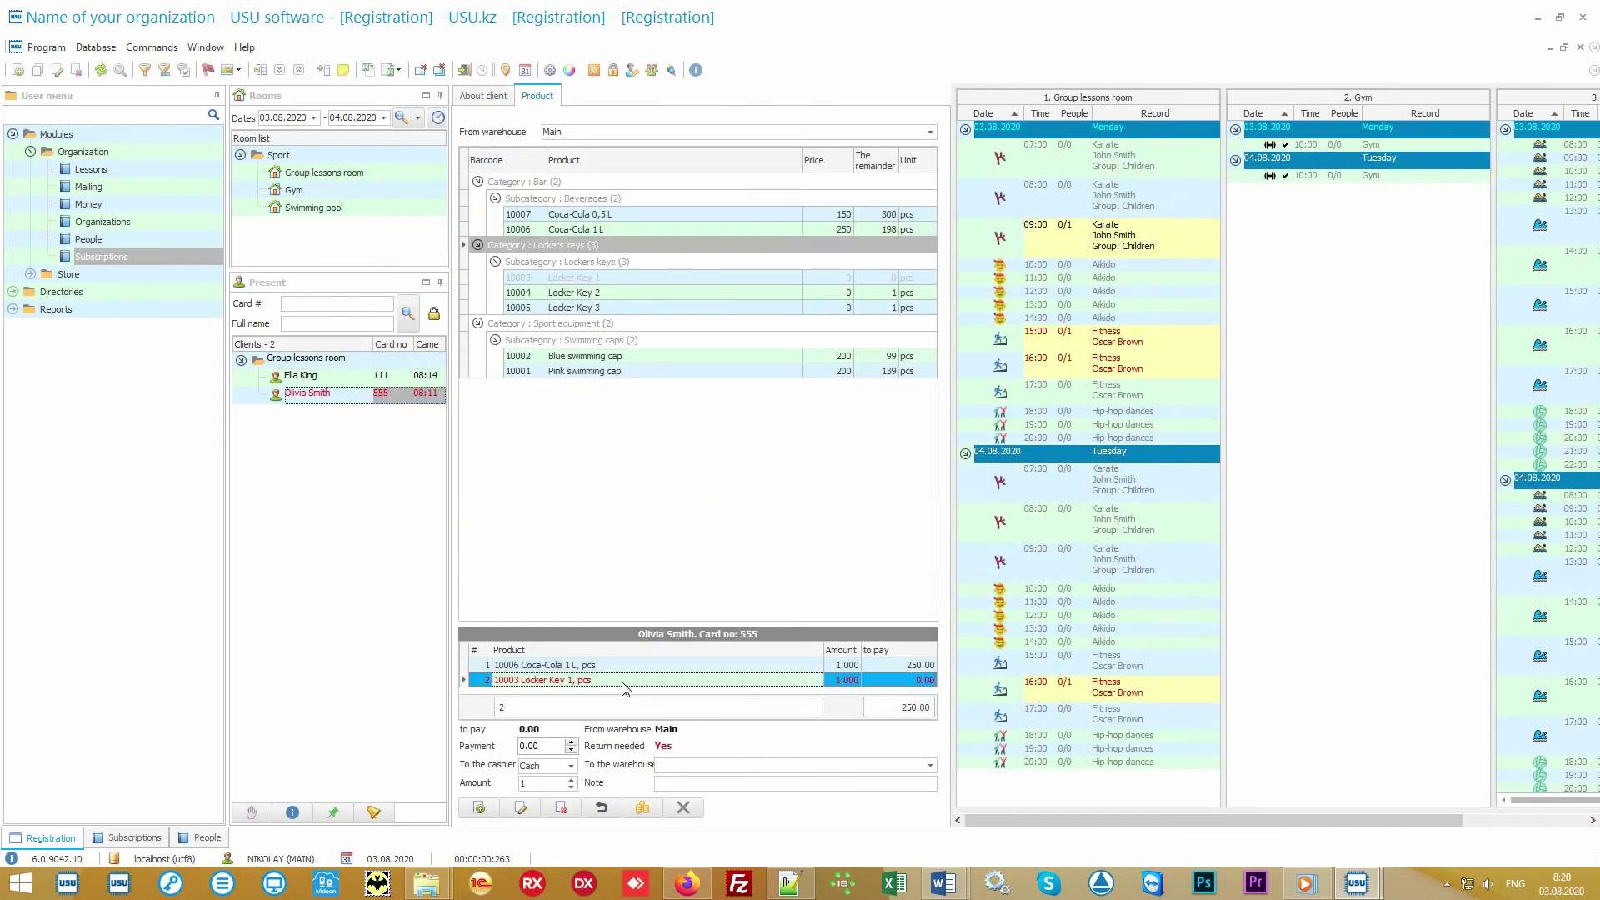
{"action": "left_click", "coordinate": [608, 807]}
{"action": "left_click", "coordinate": [683, 807]}
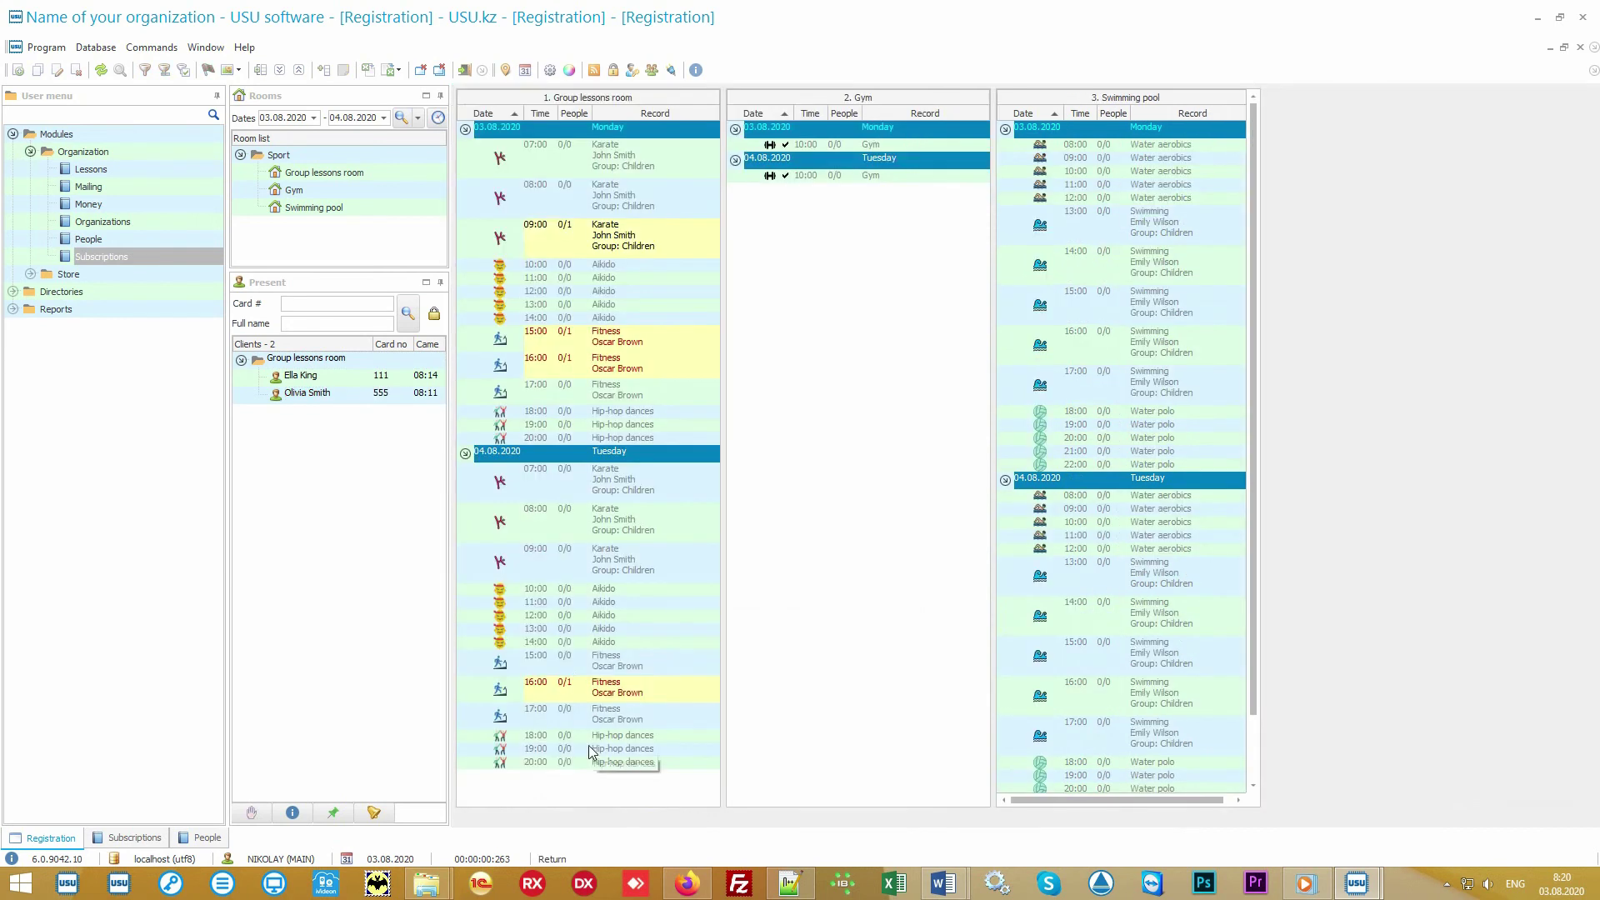
{"action": "left_click", "coordinate": [301, 419]}
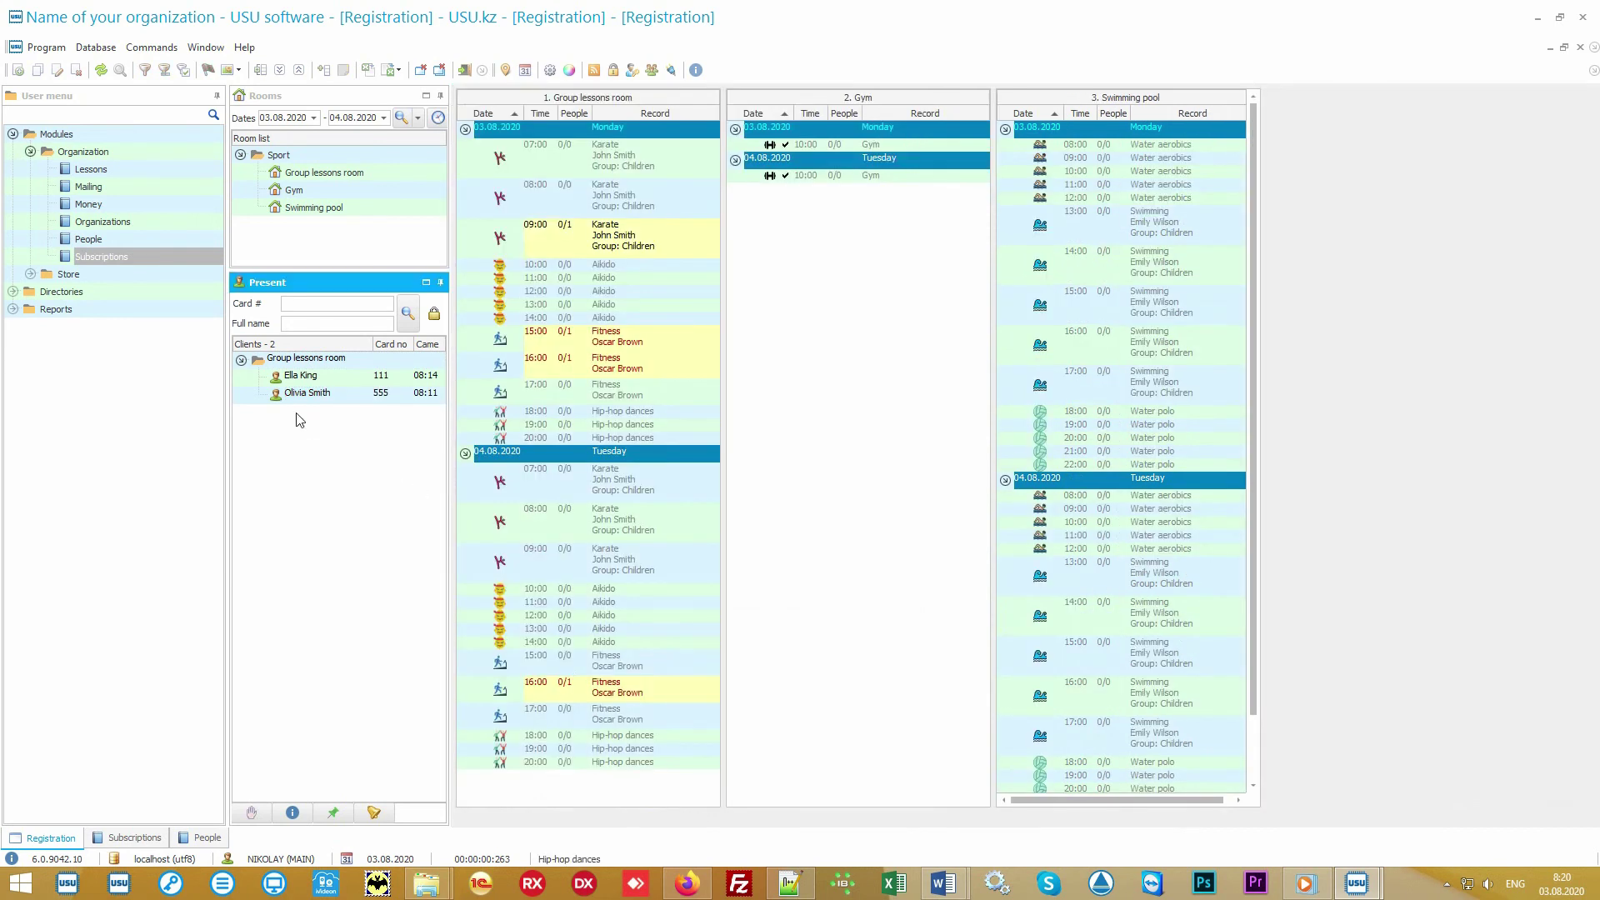
- Open the store's sales records and start a new sale in the seller's window
{"action": "double_click", "coordinate": [167, 280]}
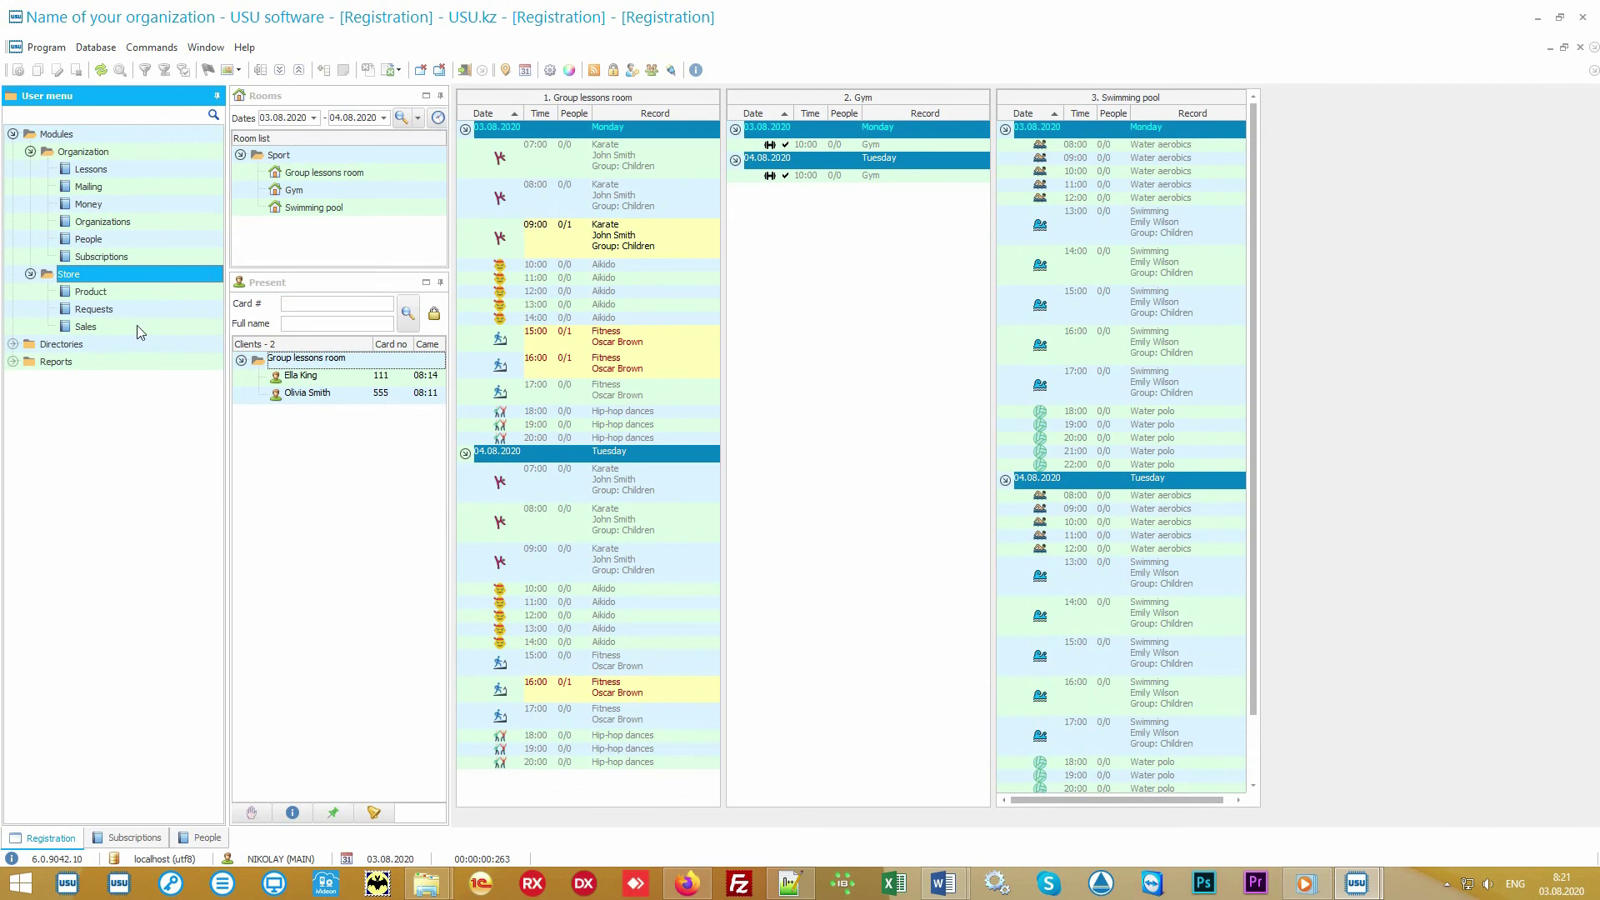
{"action": "left_click", "coordinate": [137, 327]}
{"action": "left_click", "coordinate": [348, 97]}
{"action": "left_click", "coordinate": [342, 117]}
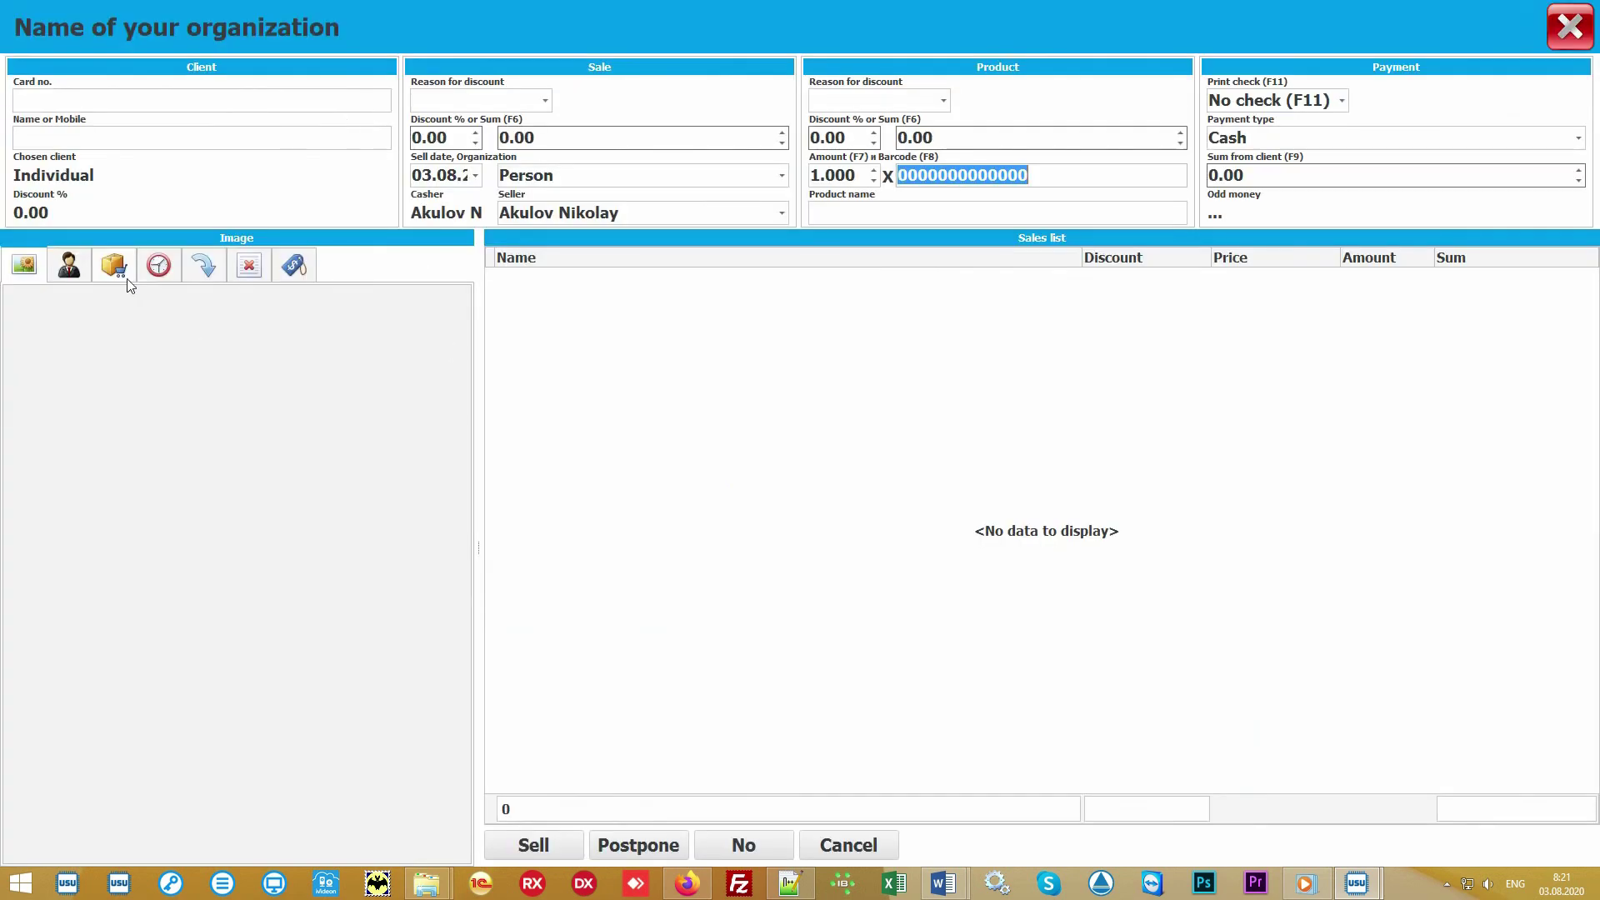
- Sell one Pink swimming cap for cash with 500 received from the client, and check the new sale's product line
{"action": "scroll", "coordinate": [471, 742], "scroll_direction": "down", "scroll_amount": 1}
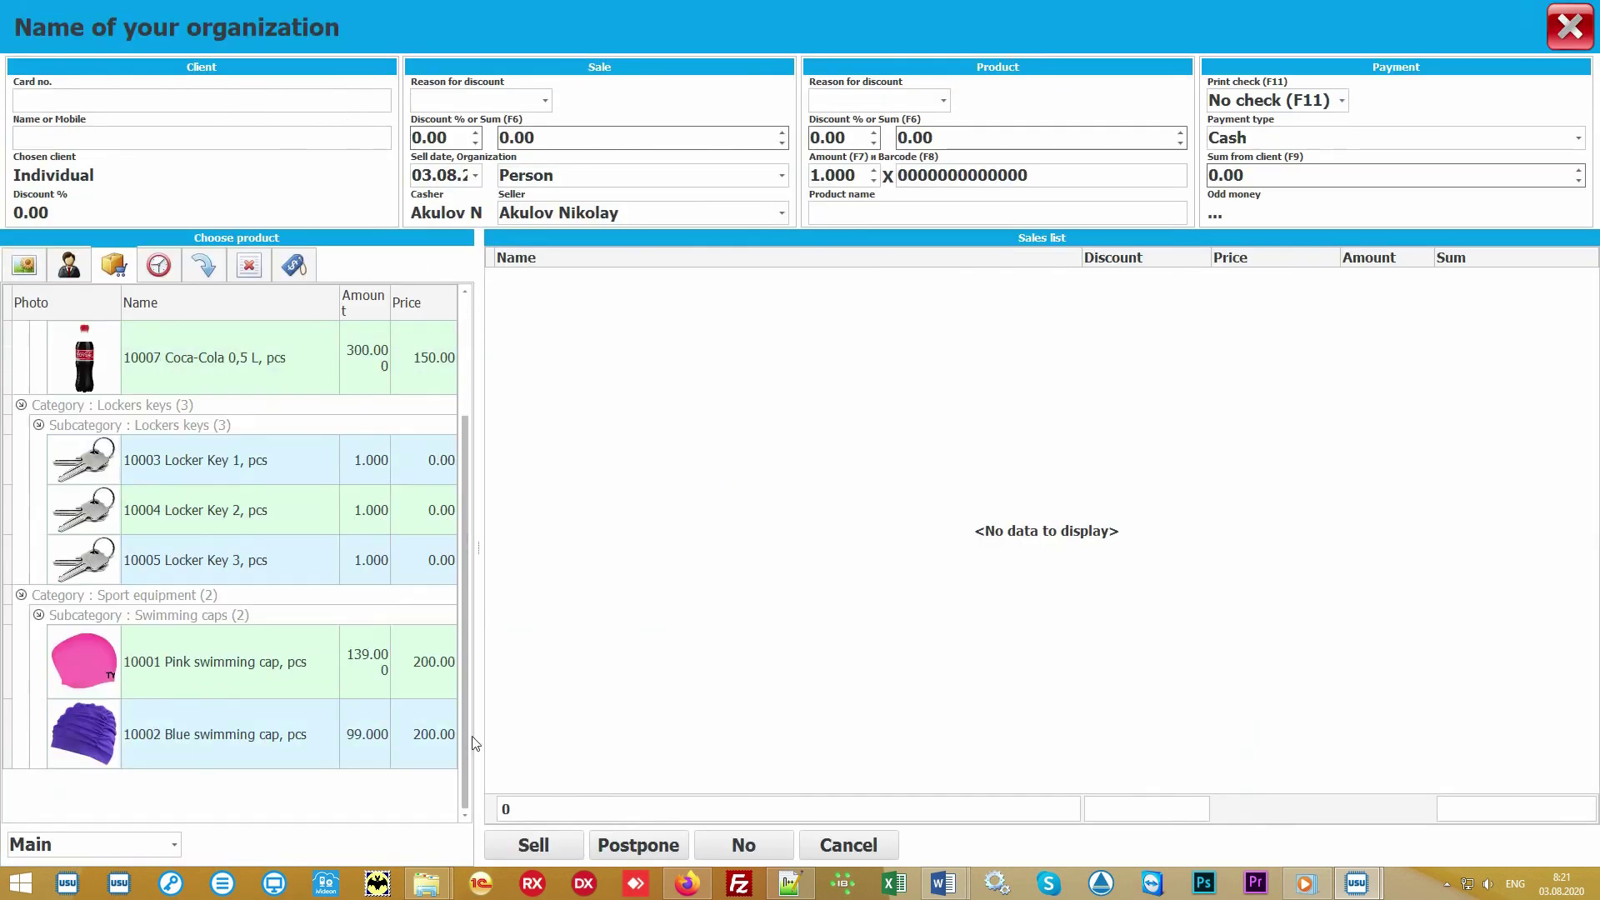
{"action": "double_click", "coordinate": [257, 642]}
{"action": "type", "text": "500"}
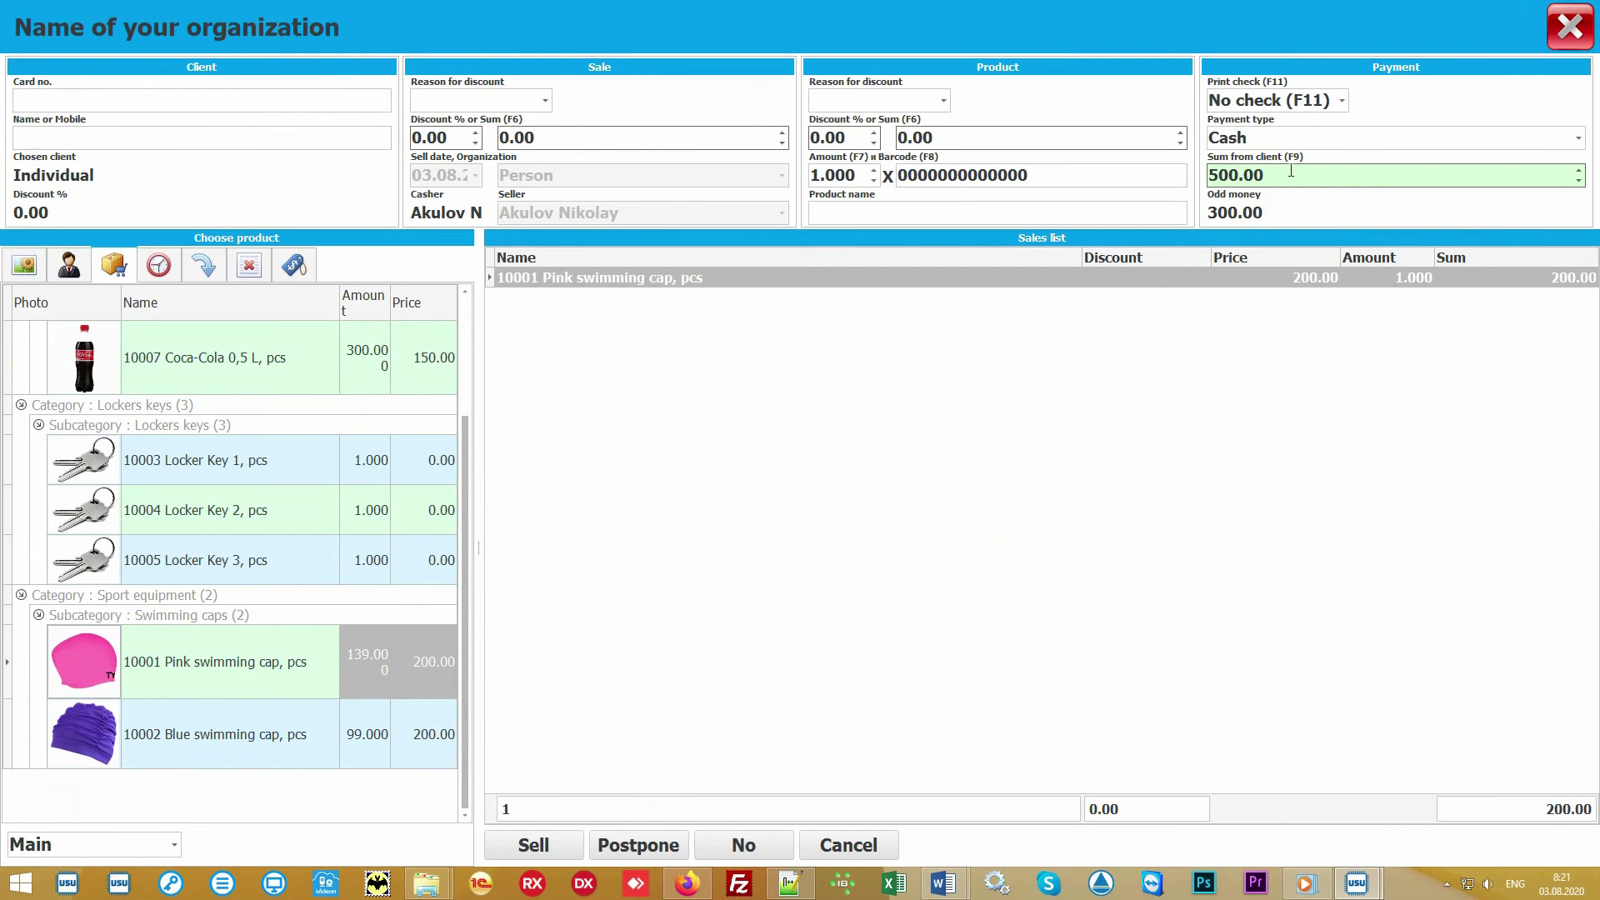
{"action": "key", "text": "Return"}
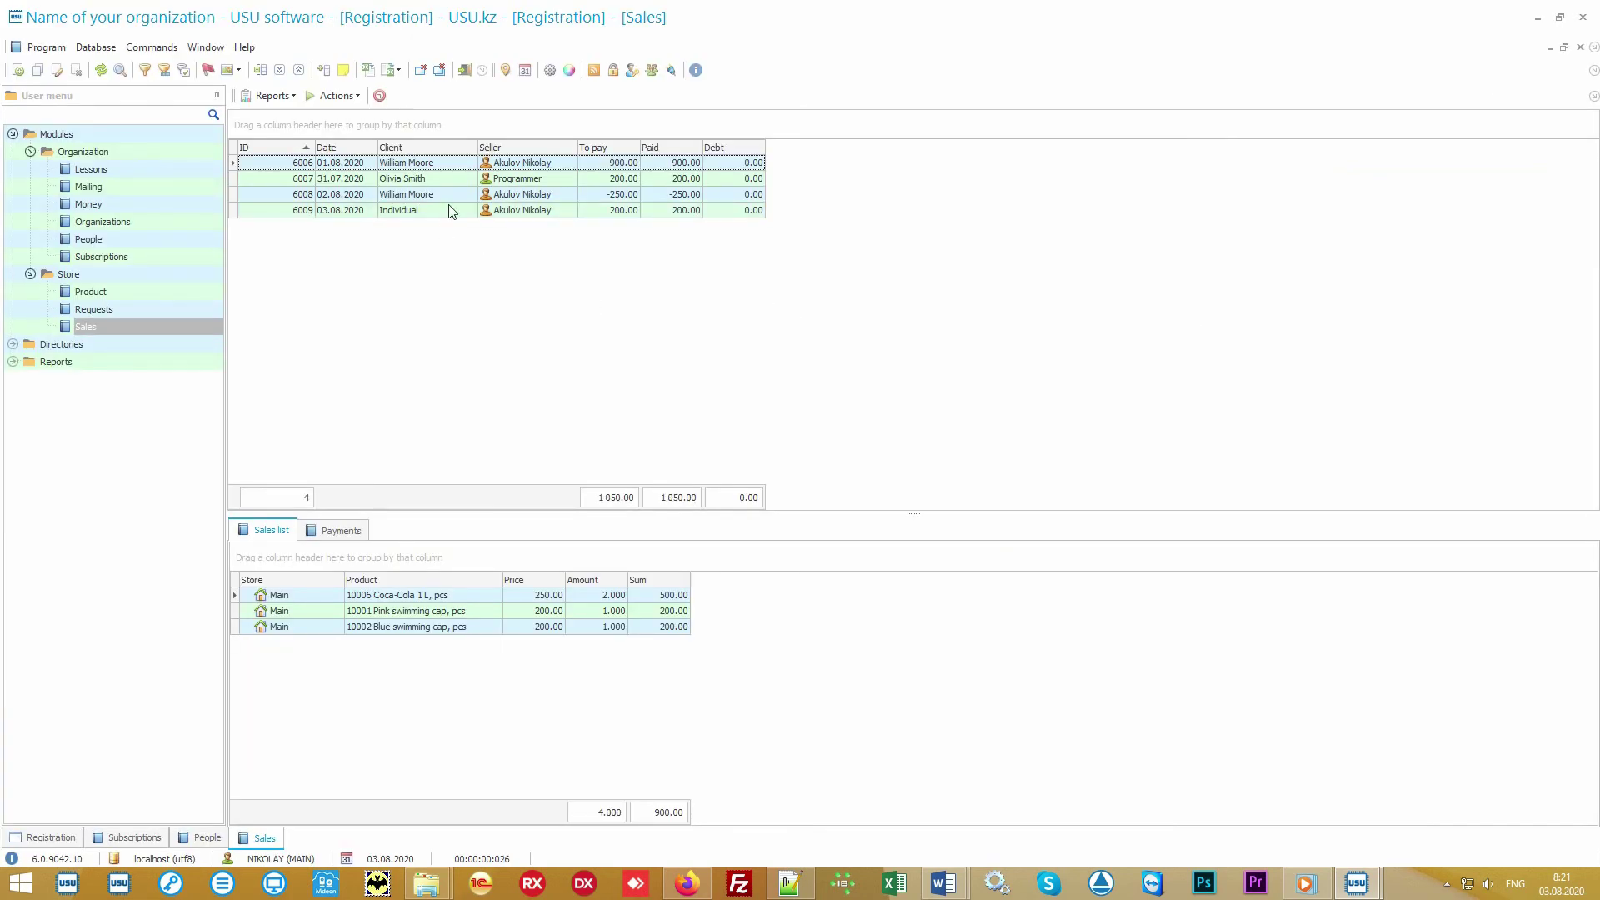
{"action": "left_click", "coordinate": [451, 211]}
{"action": "left_click", "coordinate": [477, 599]}
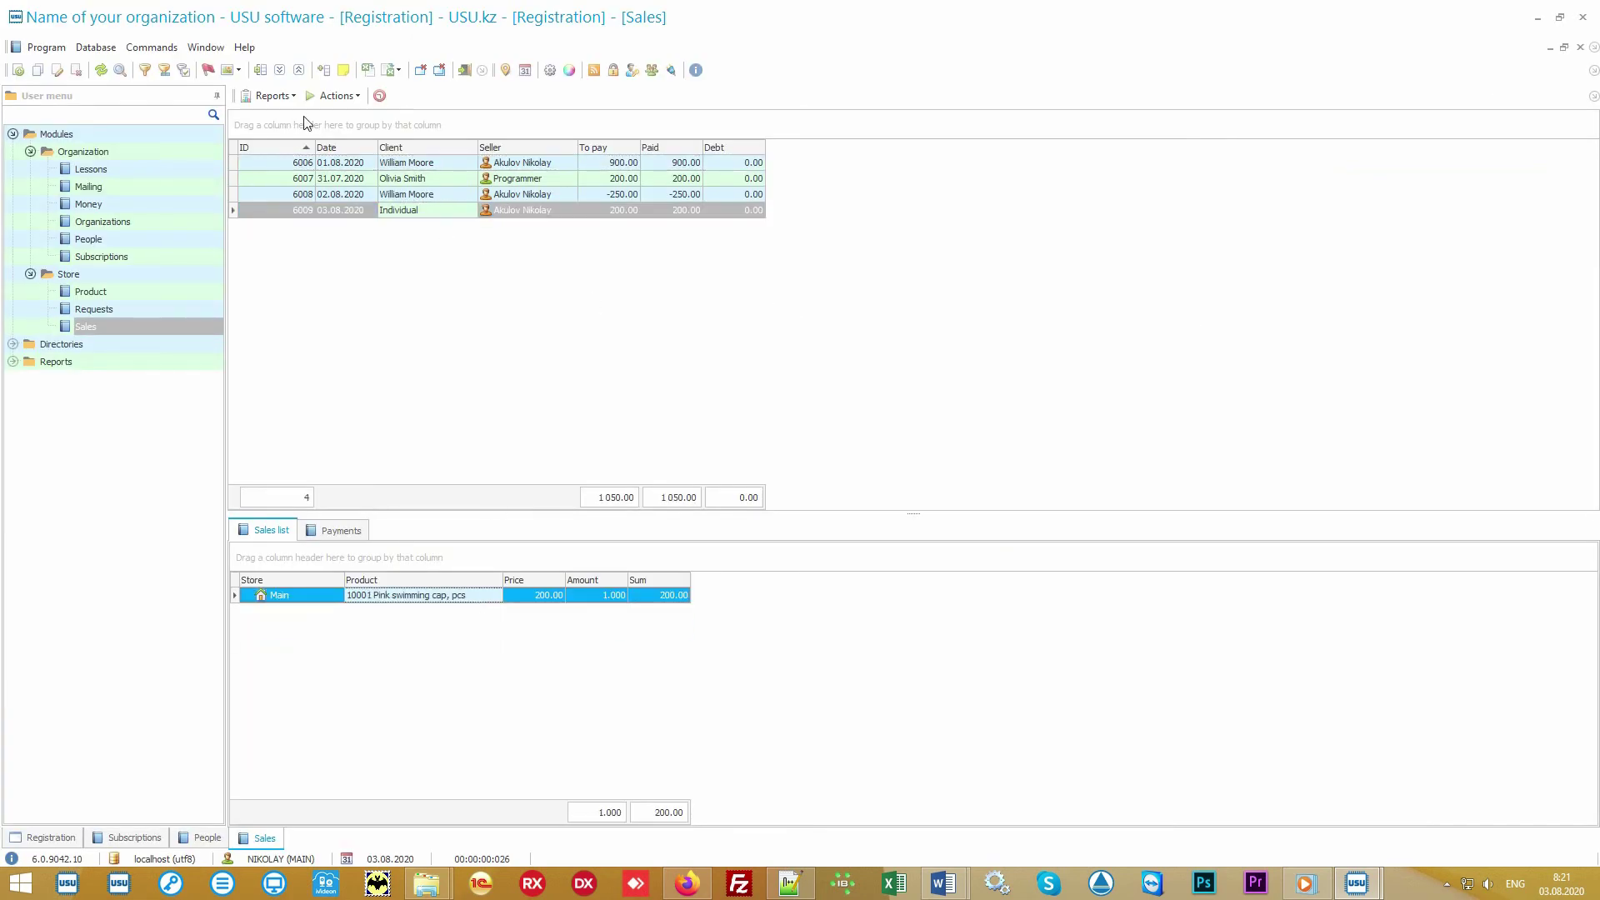
- Preview the Check report for the Pink swimming cap sale and close it
{"action": "left_click", "coordinate": [275, 96]}
{"action": "left_click", "coordinate": [279, 114]}
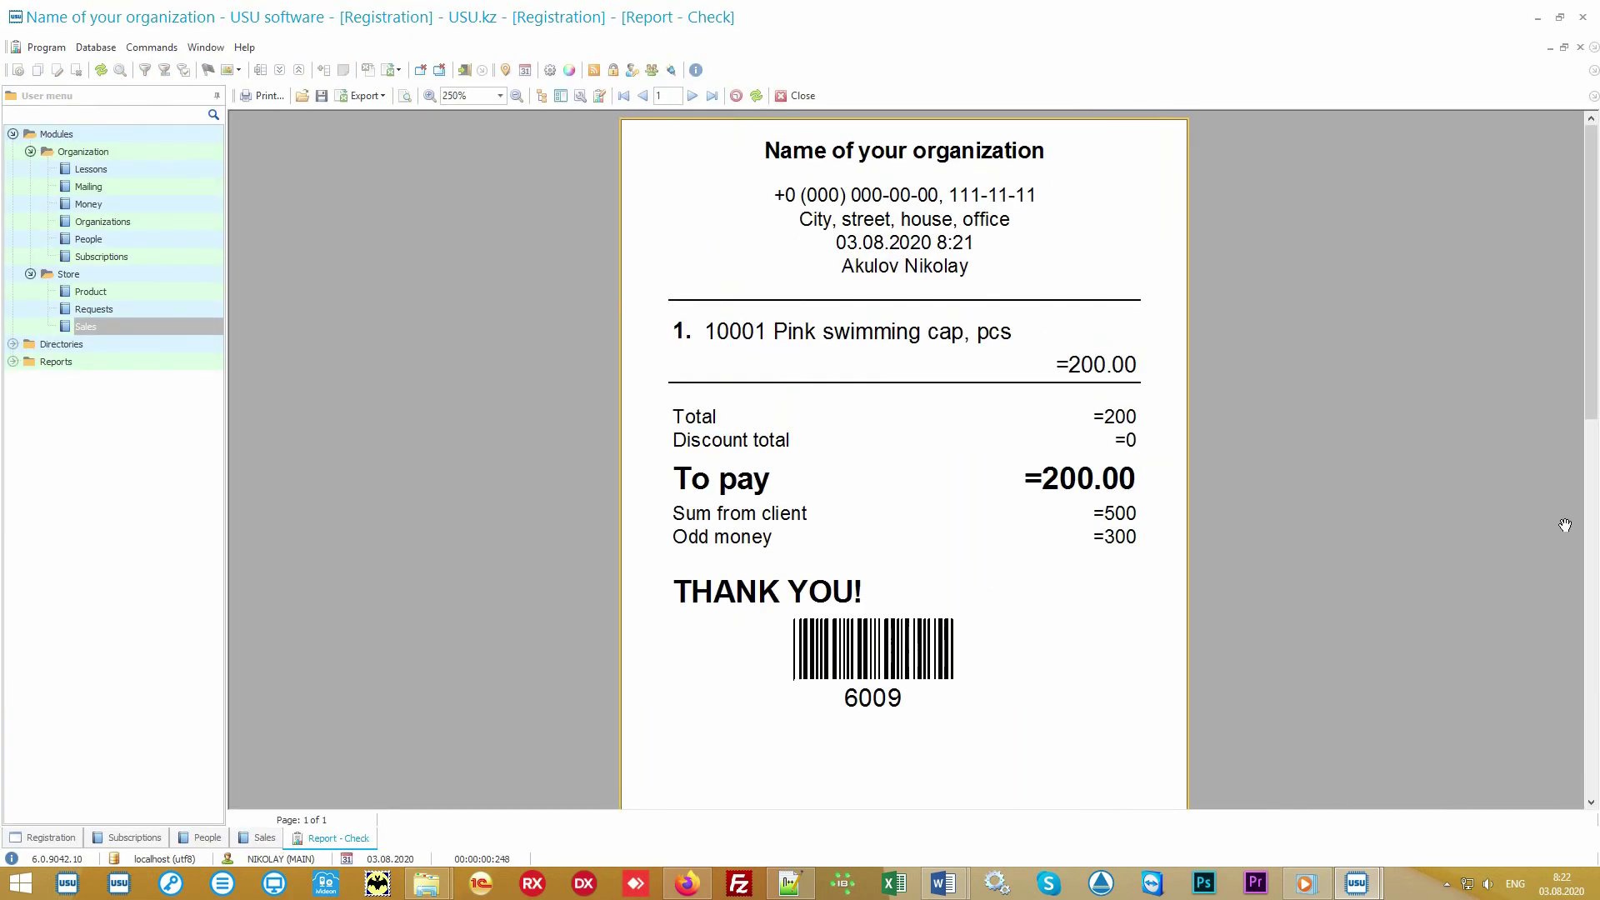
{"action": "left_click", "coordinate": [803, 96]}
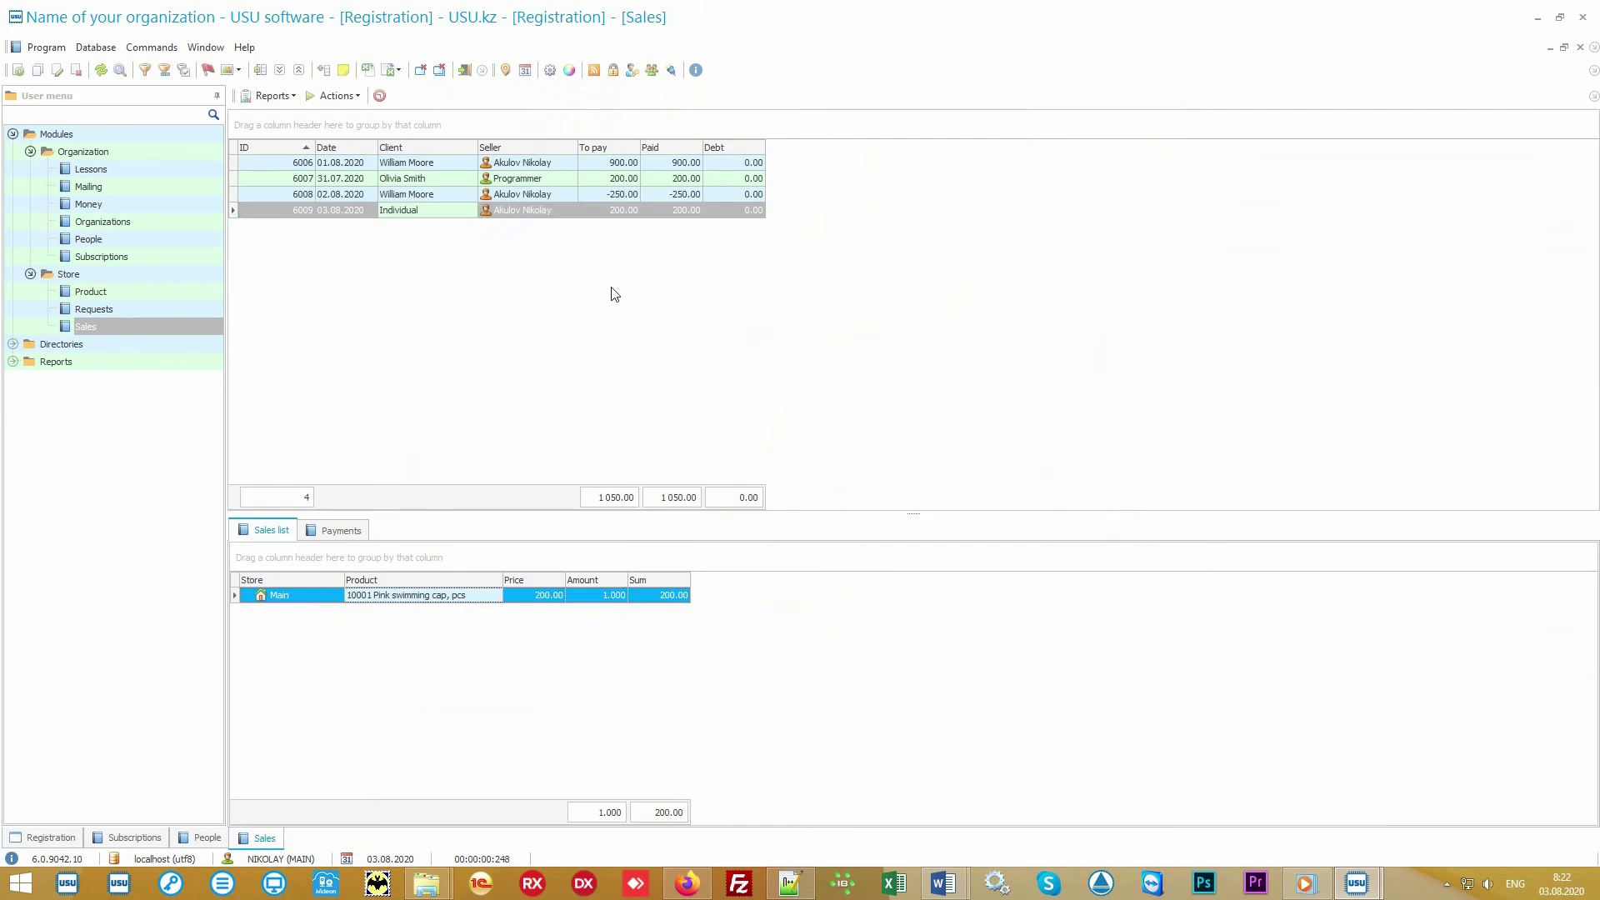
- Open the store's Product names directory and review the images and remainders of the beverages and swimming caps
{"action": "double_click", "coordinate": [155, 343]}
{"action": "double_click", "coordinate": [112, 467]}
{"action": "double_click", "coordinate": [157, 539]}
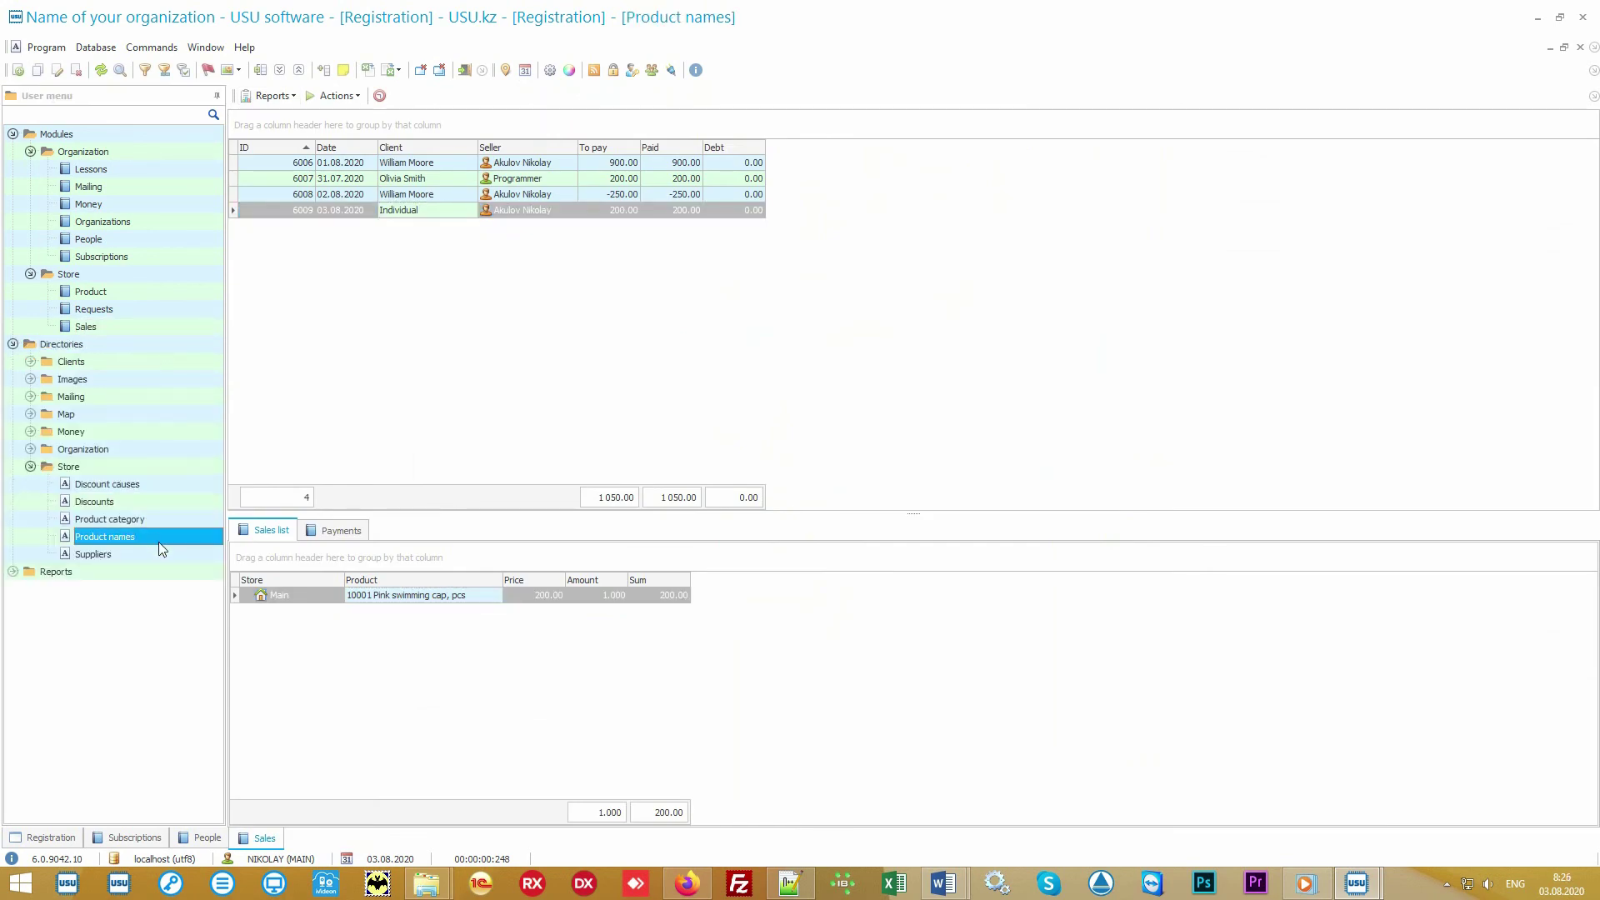
{"action": "left_click", "coordinate": [426, 183]}
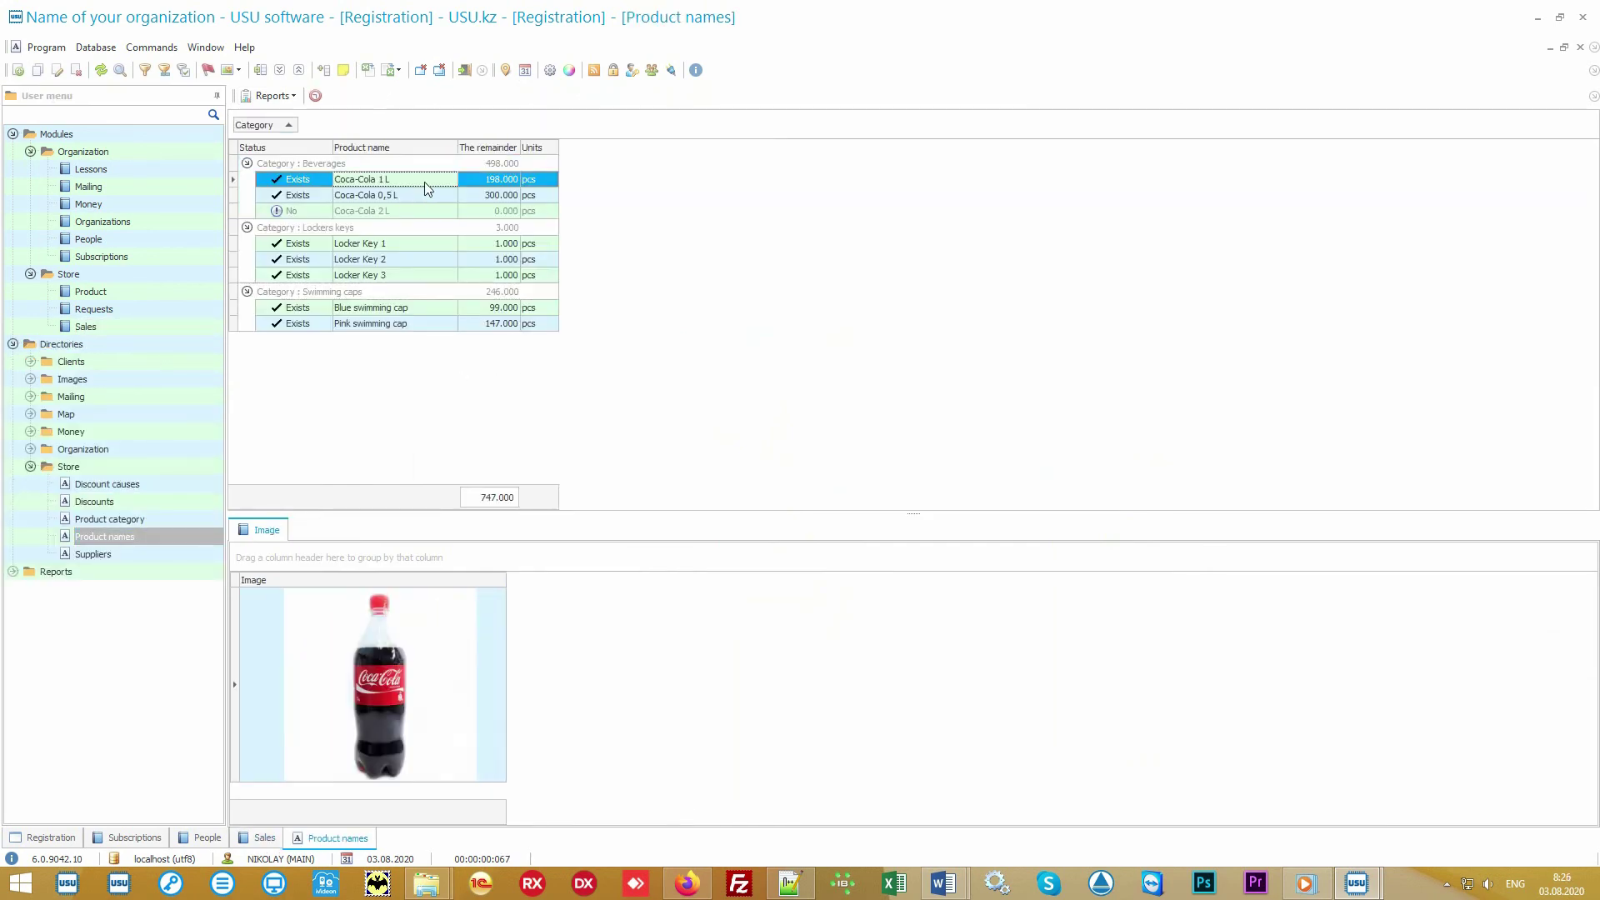
{"action": "left_click", "coordinate": [402, 213]}
{"action": "left_click", "coordinate": [419, 310]}
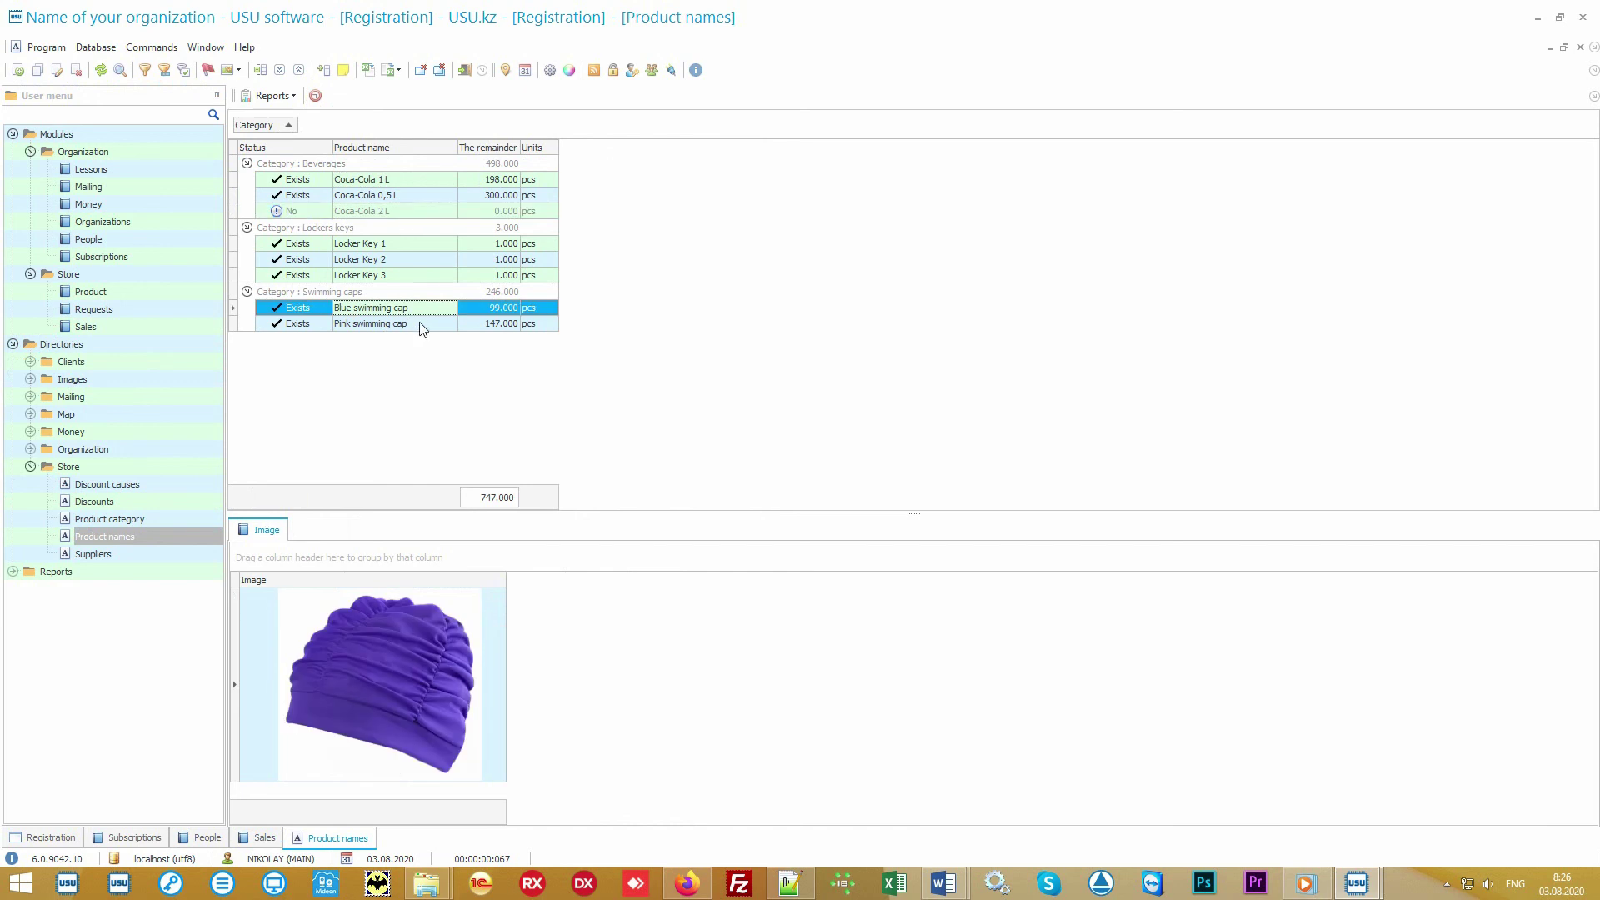
{"action": "left_click", "coordinate": [423, 325]}
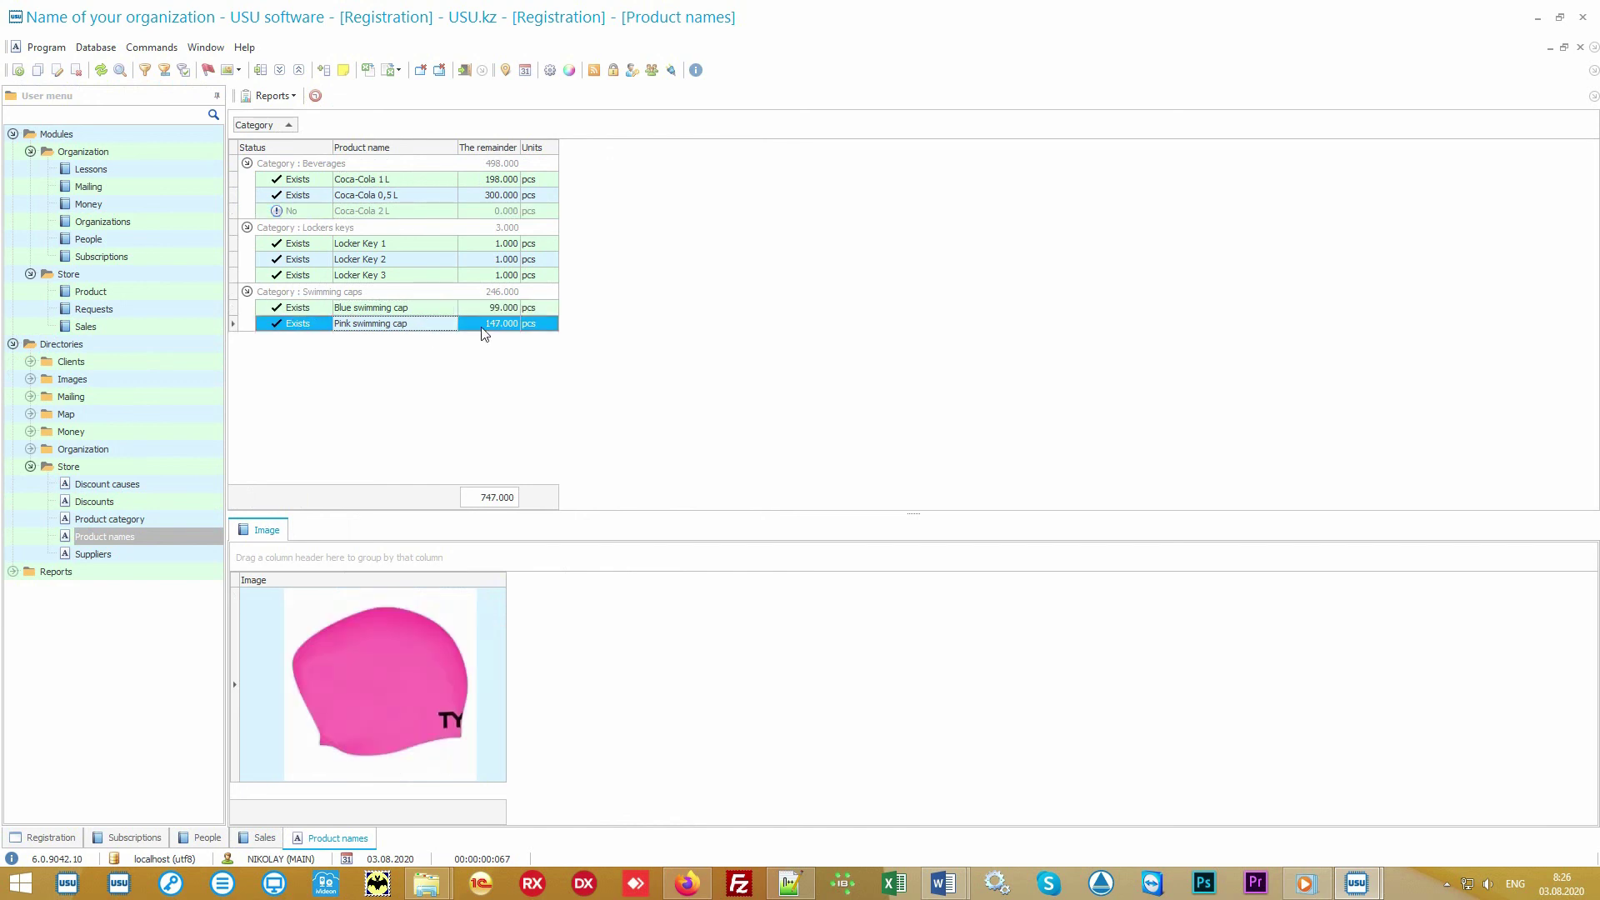
{"action": "left_click", "coordinate": [463, 309]}
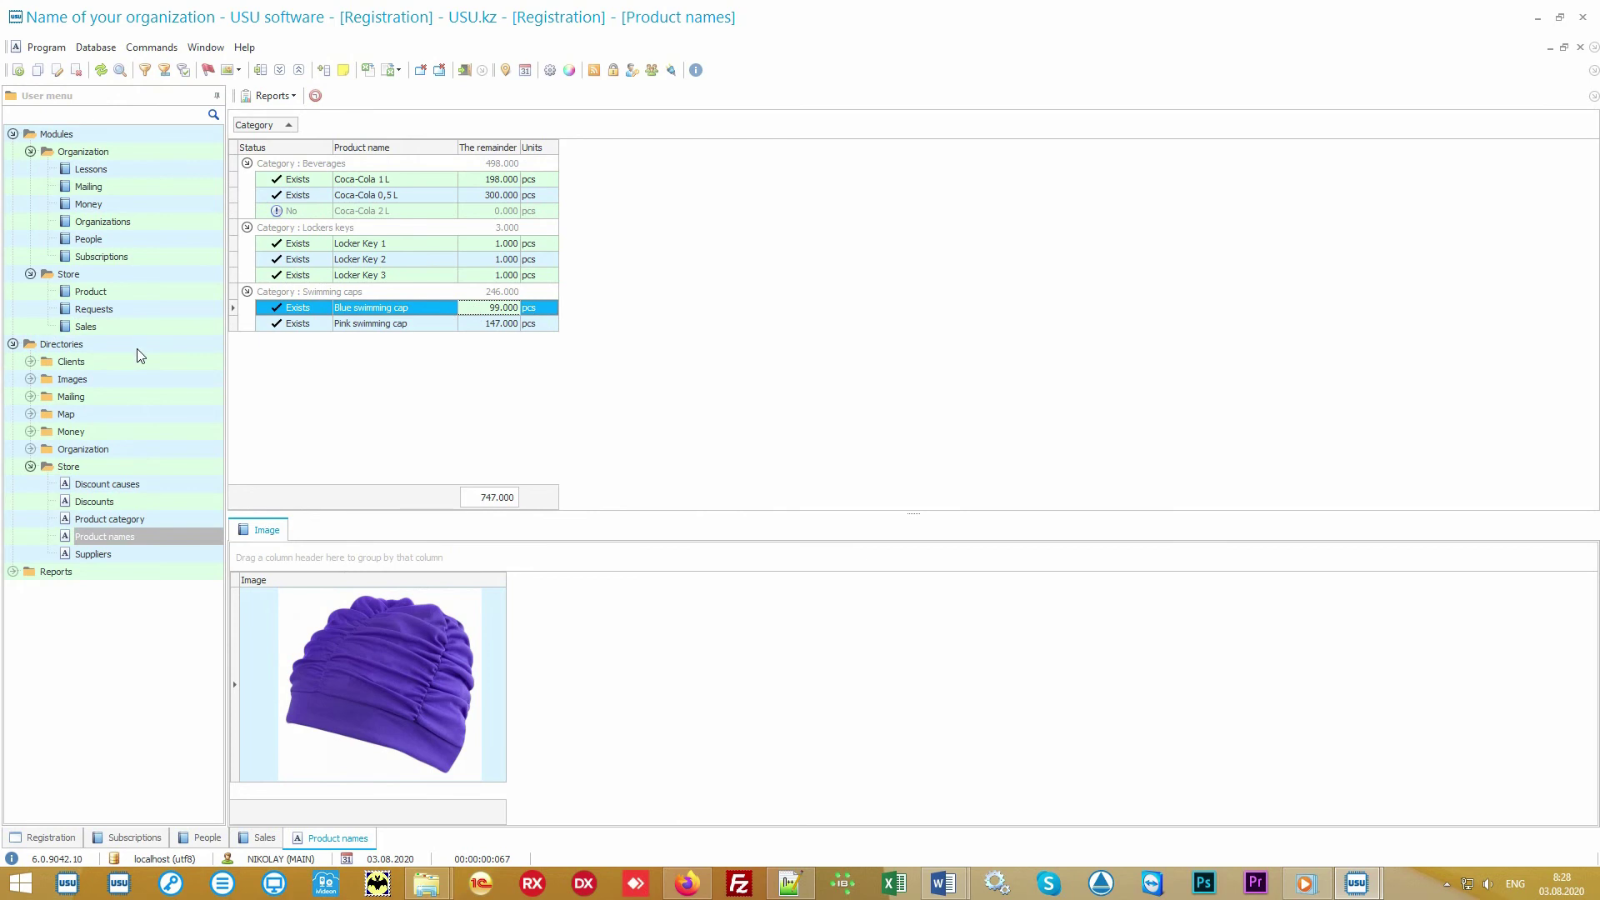
- Collapse the Directories group and generate the Bulk mailing report without any gender or date filter
{"action": "left_click", "coordinate": [146, 344]}
{"action": "double_click", "coordinate": [148, 344]}
{"action": "double_click", "coordinate": [133, 359]}
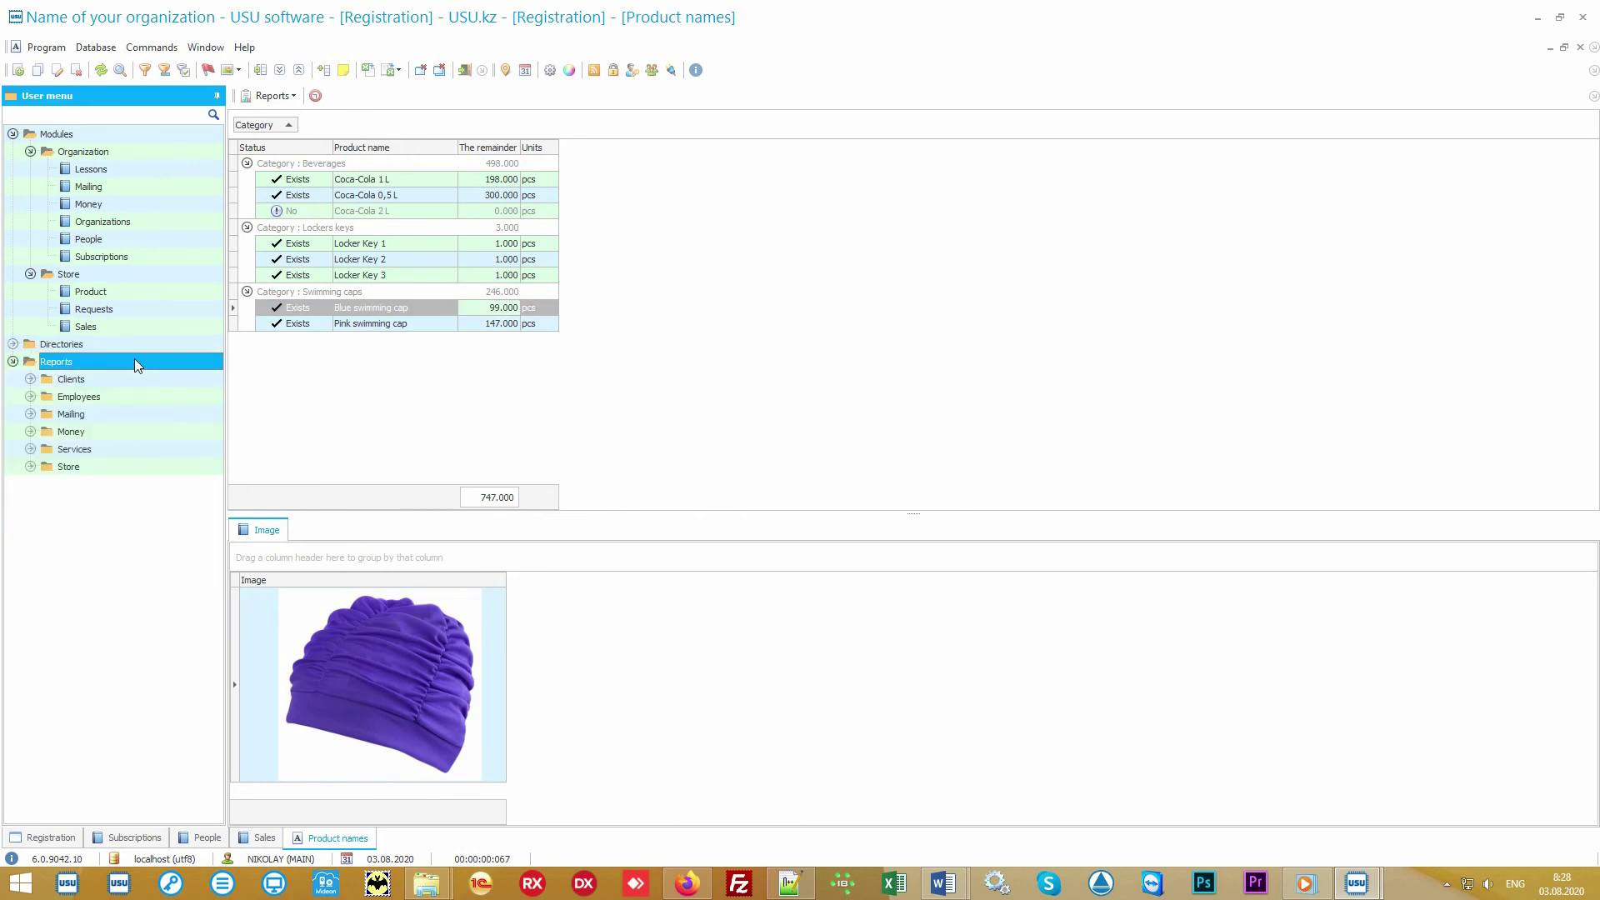
{"action": "double_click", "coordinate": [136, 417]}
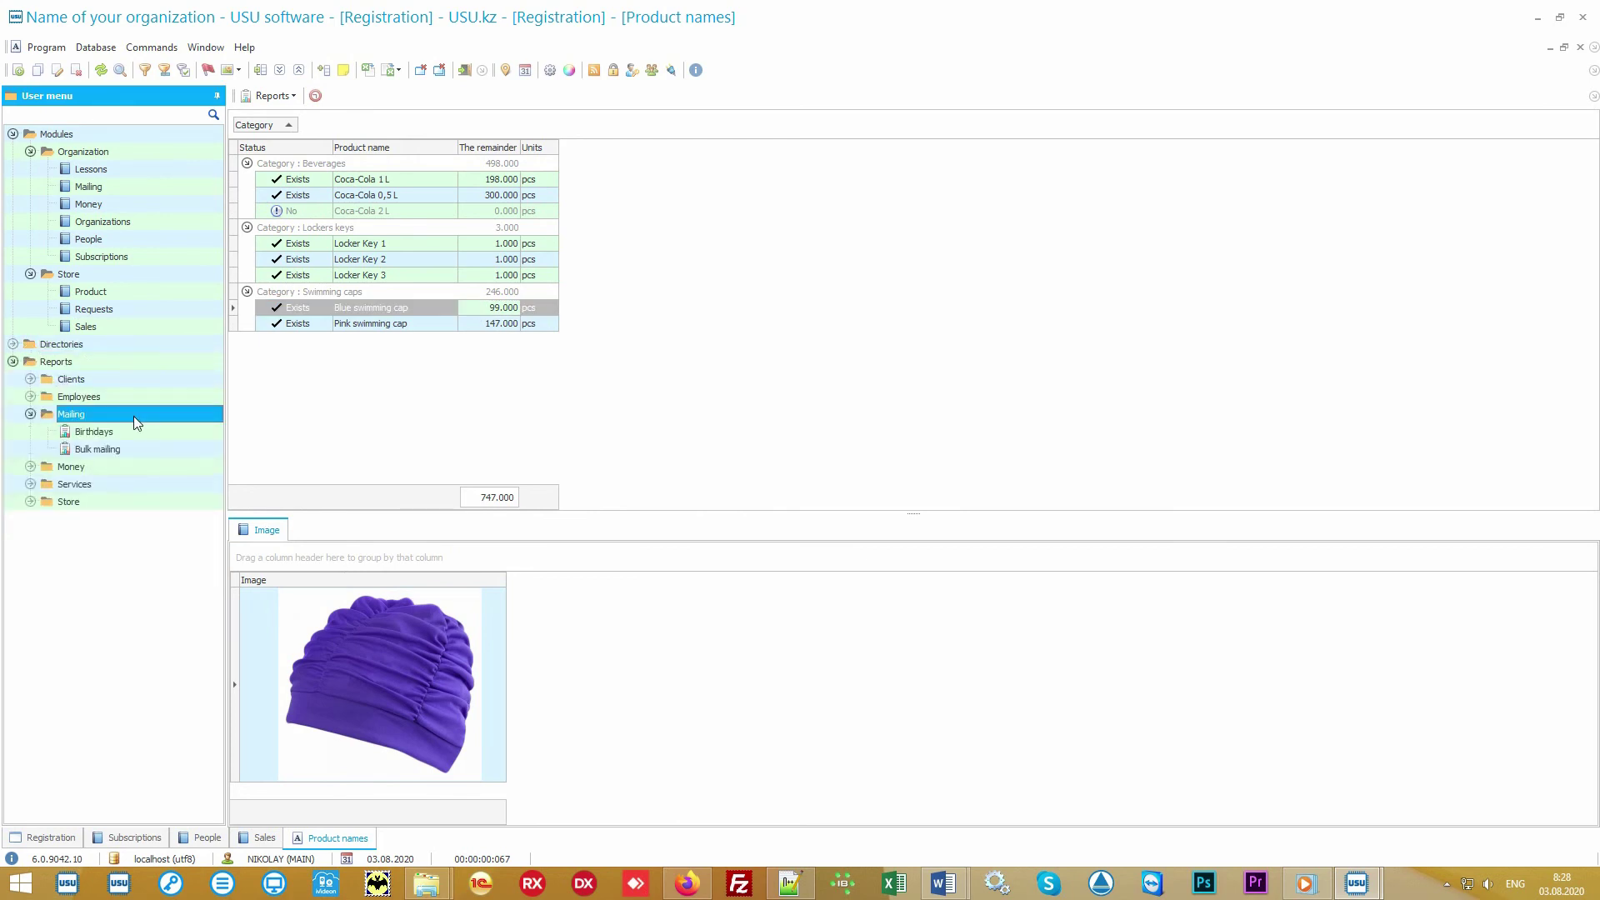
{"action": "double_click", "coordinate": [138, 448]}
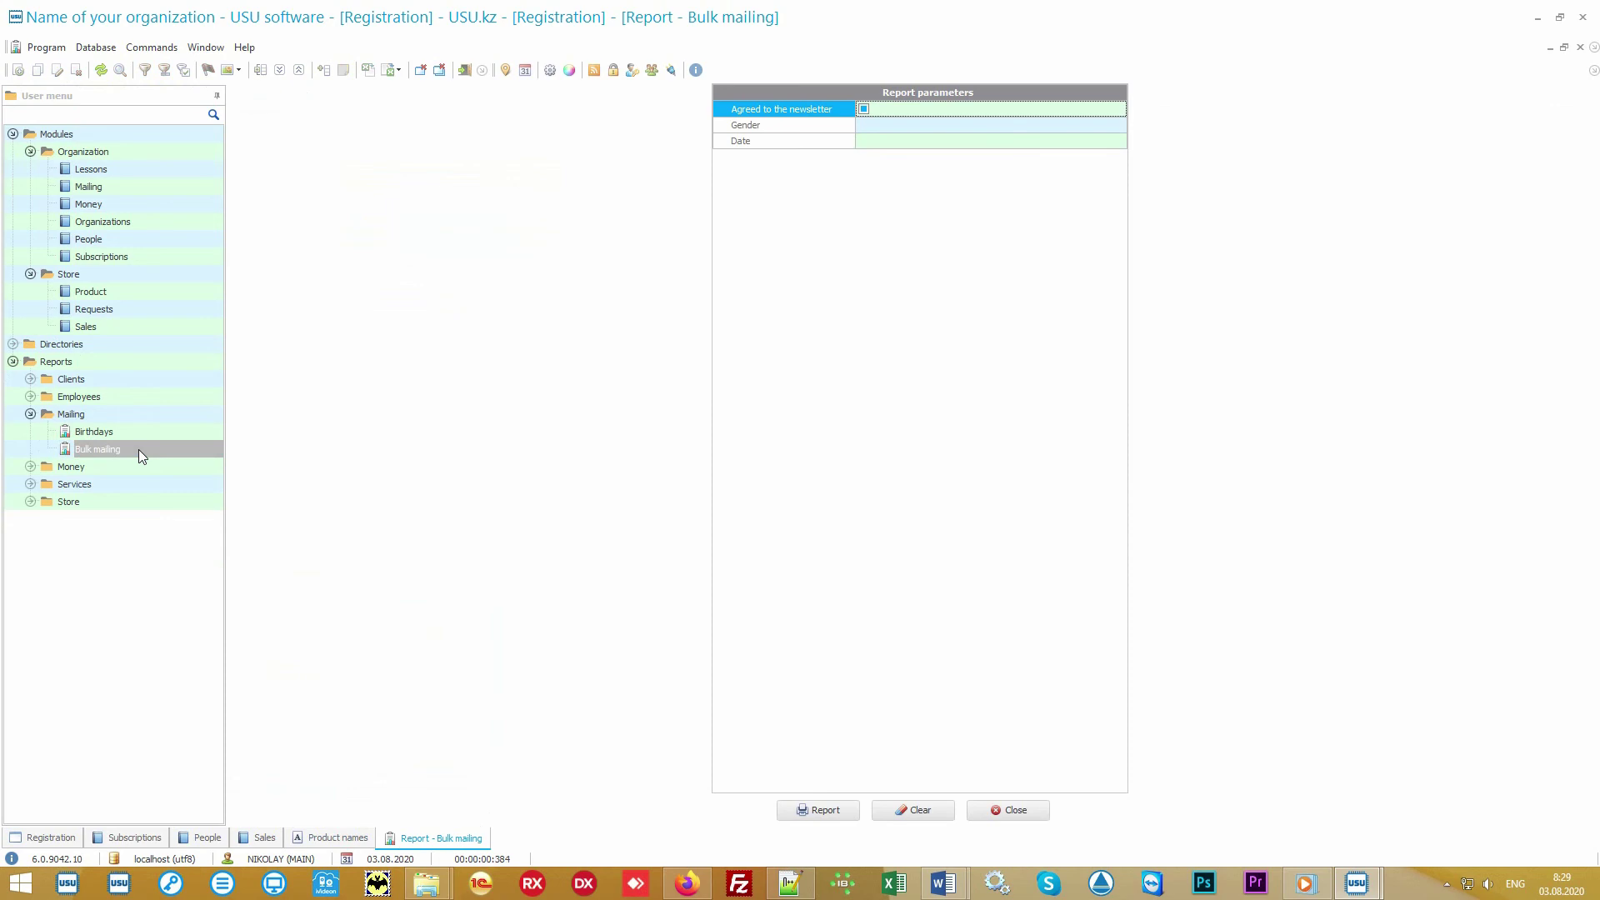
{"action": "left_click", "coordinate": [815, 809]}
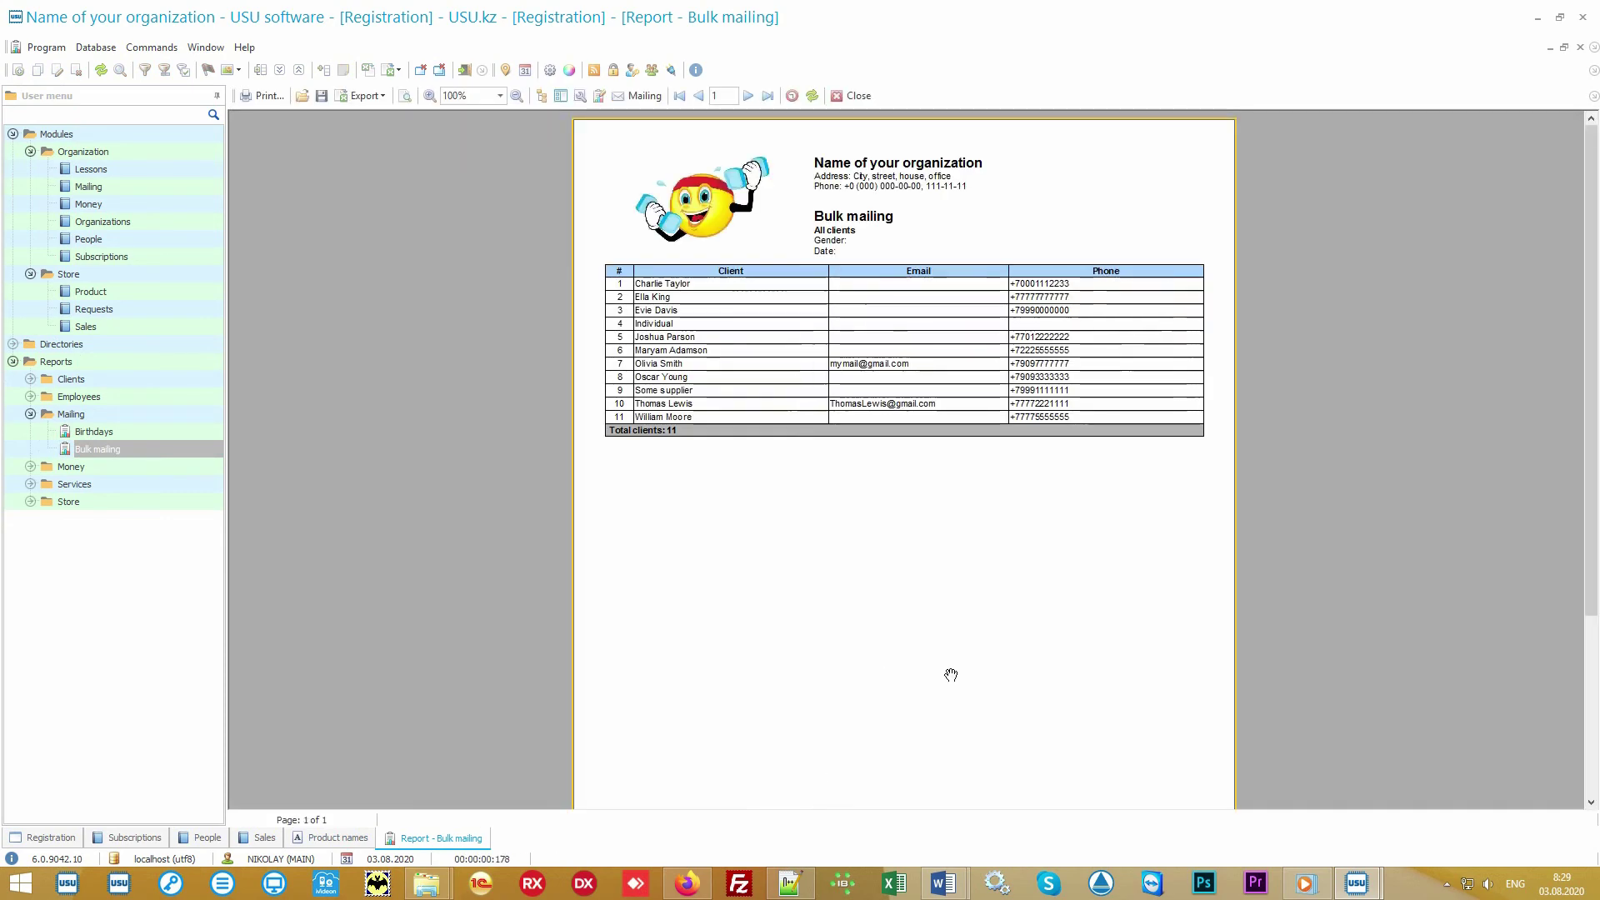
- Try composing a mailing from the report with the Happy Birthday! template, cancel it and close the report
{"action": "left_click", "coordinate": [643, 96]}
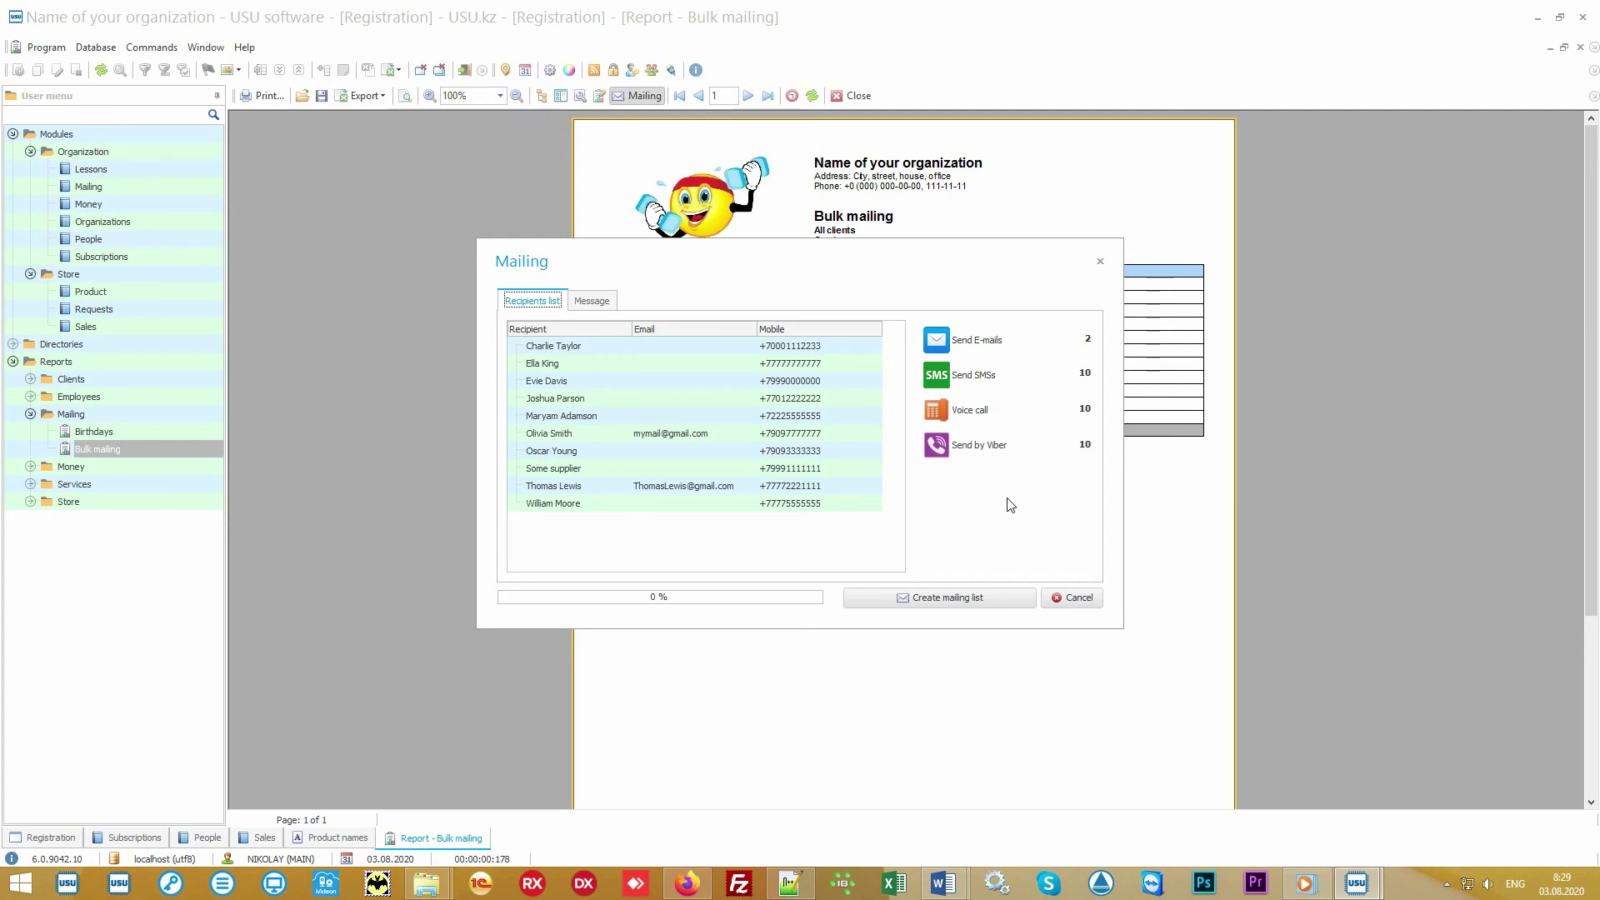
{"action": "left_click", "coordinate": [594, 302]}
{"action": "left_click", "coordinate": [1082, 326]}
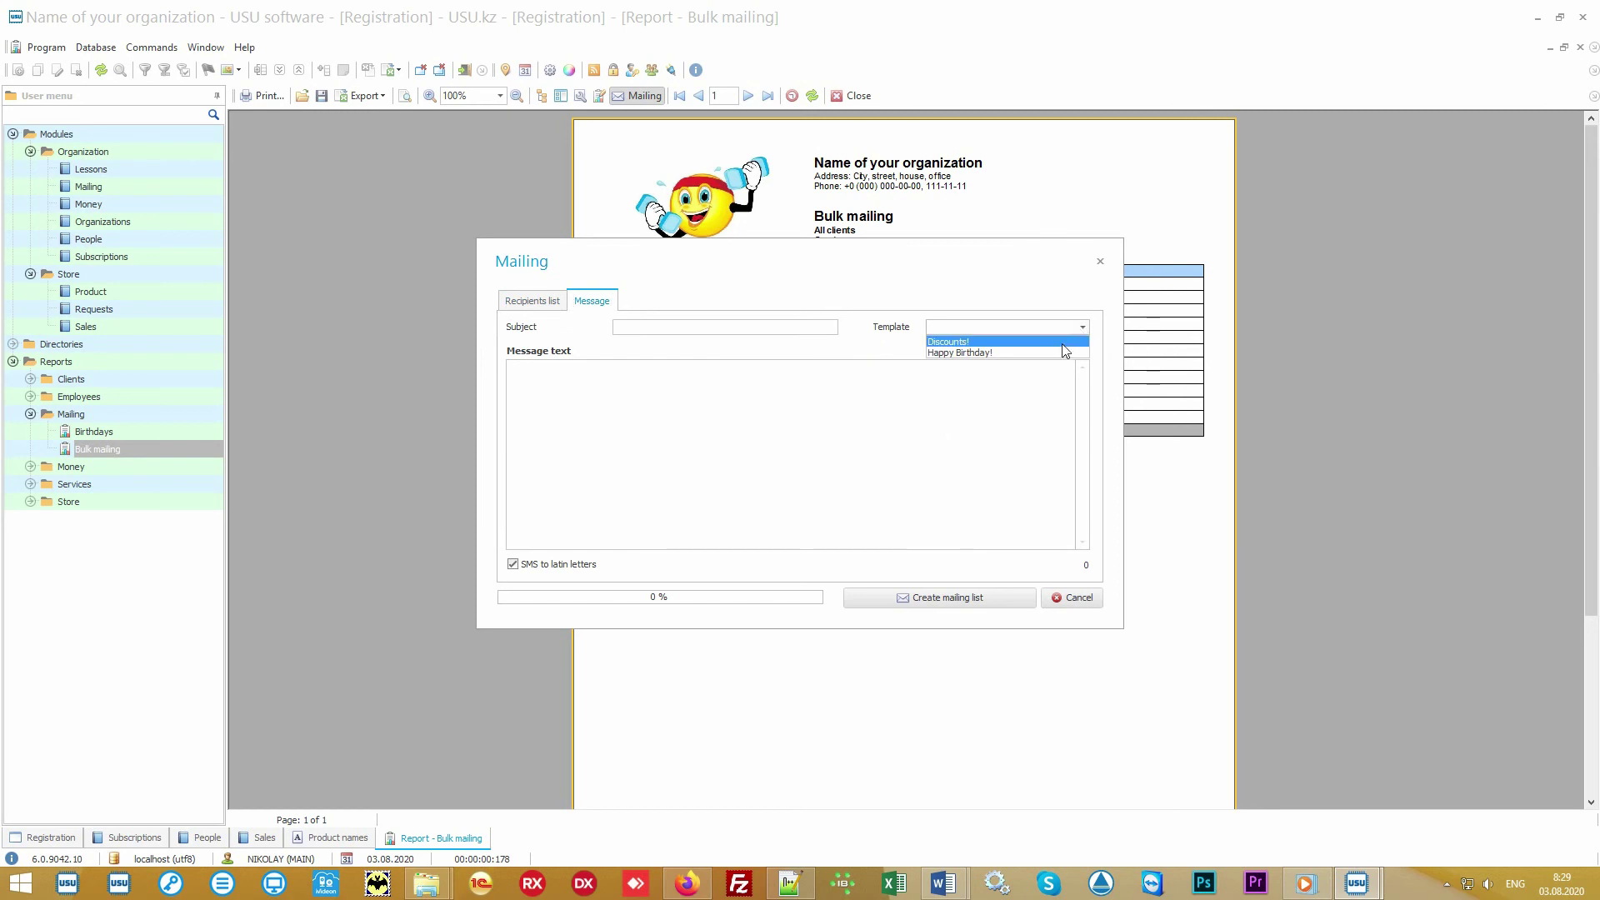
{"action": "left_click", "coordinate": [1060, 357]}
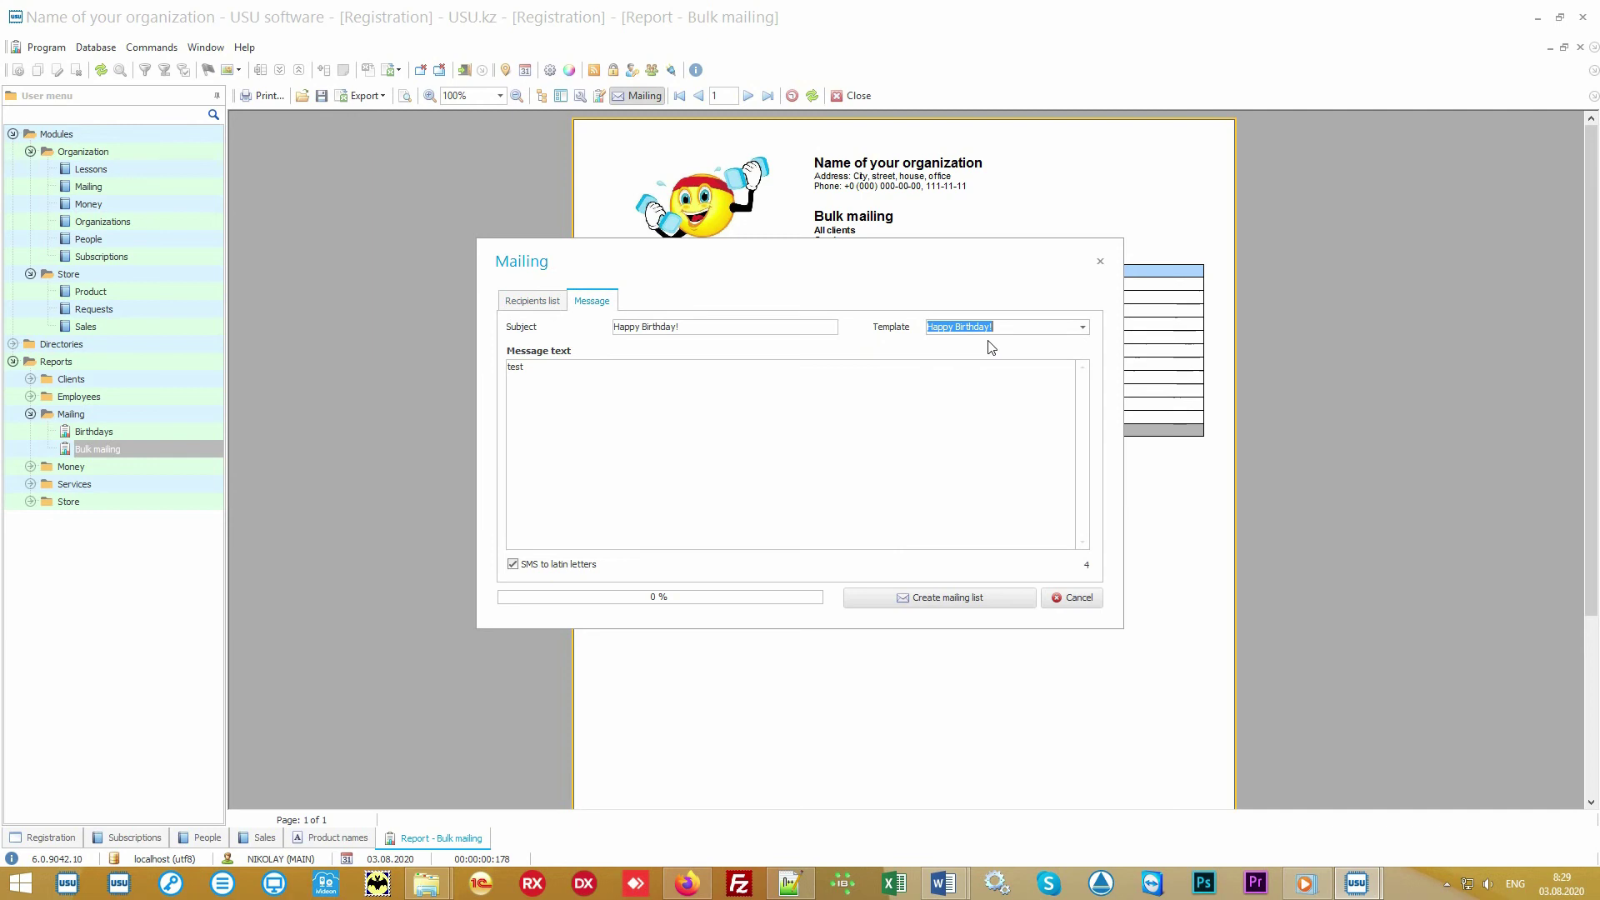
{"action": "left_click", "coordinate": [986, 412]}
{"action": "left_click", "coordinate": [1075, 598]}
{"action": "left_click", "coordinate": [859, 96]}
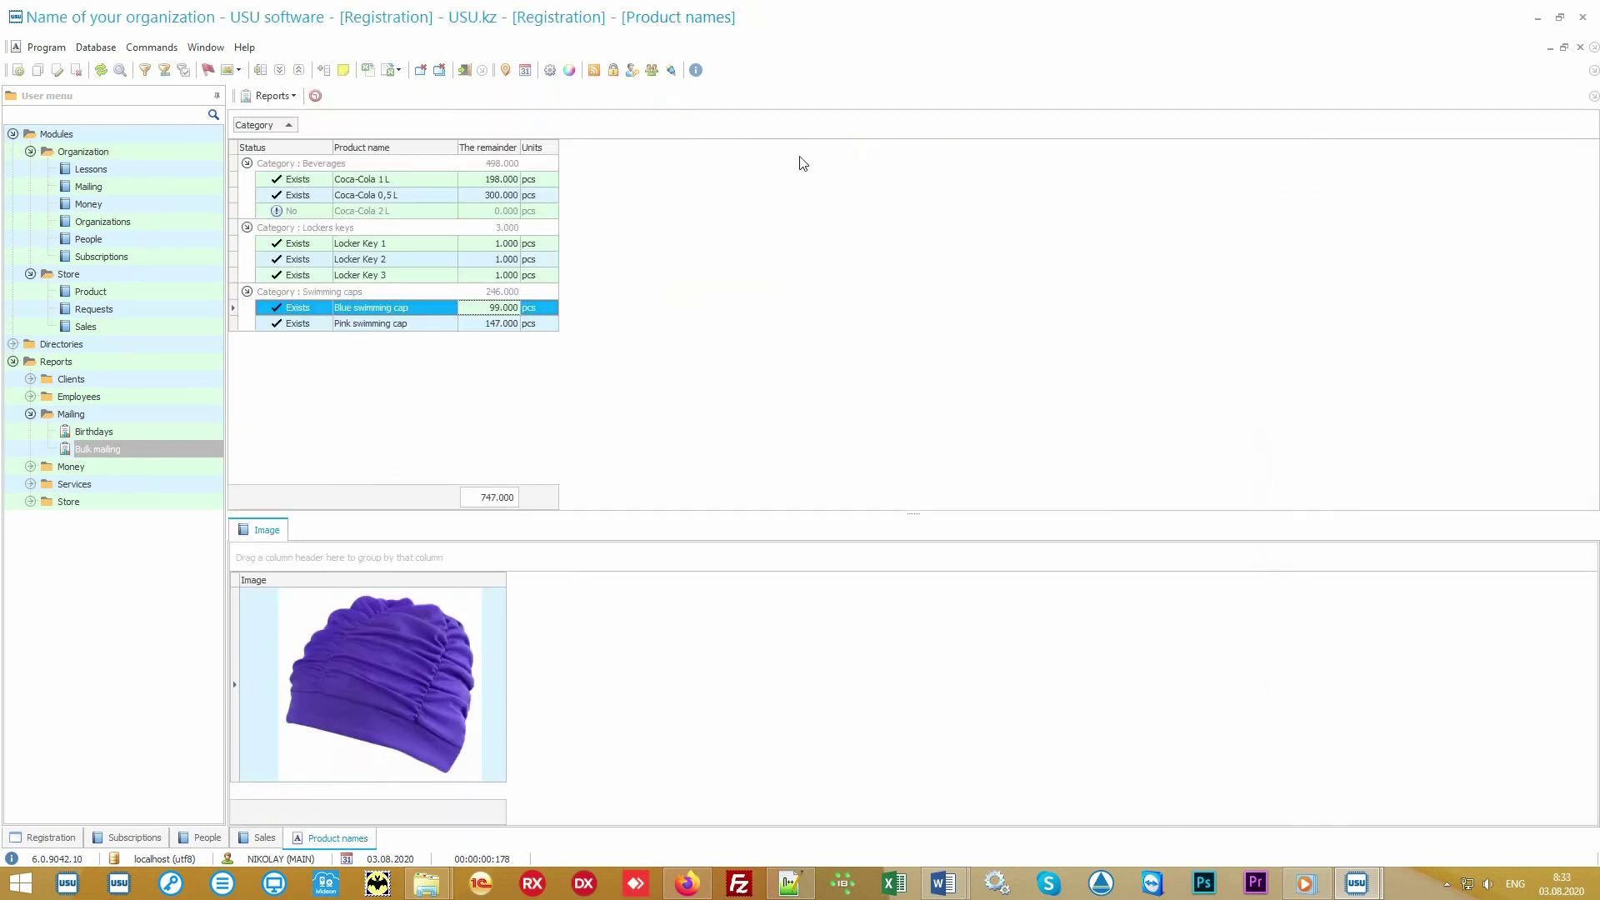
- Show the third listed client's Work with clients records in the People module and widen the Need to do column to fit its text
{"action": "left_click", "coordinate": [89, 239]}
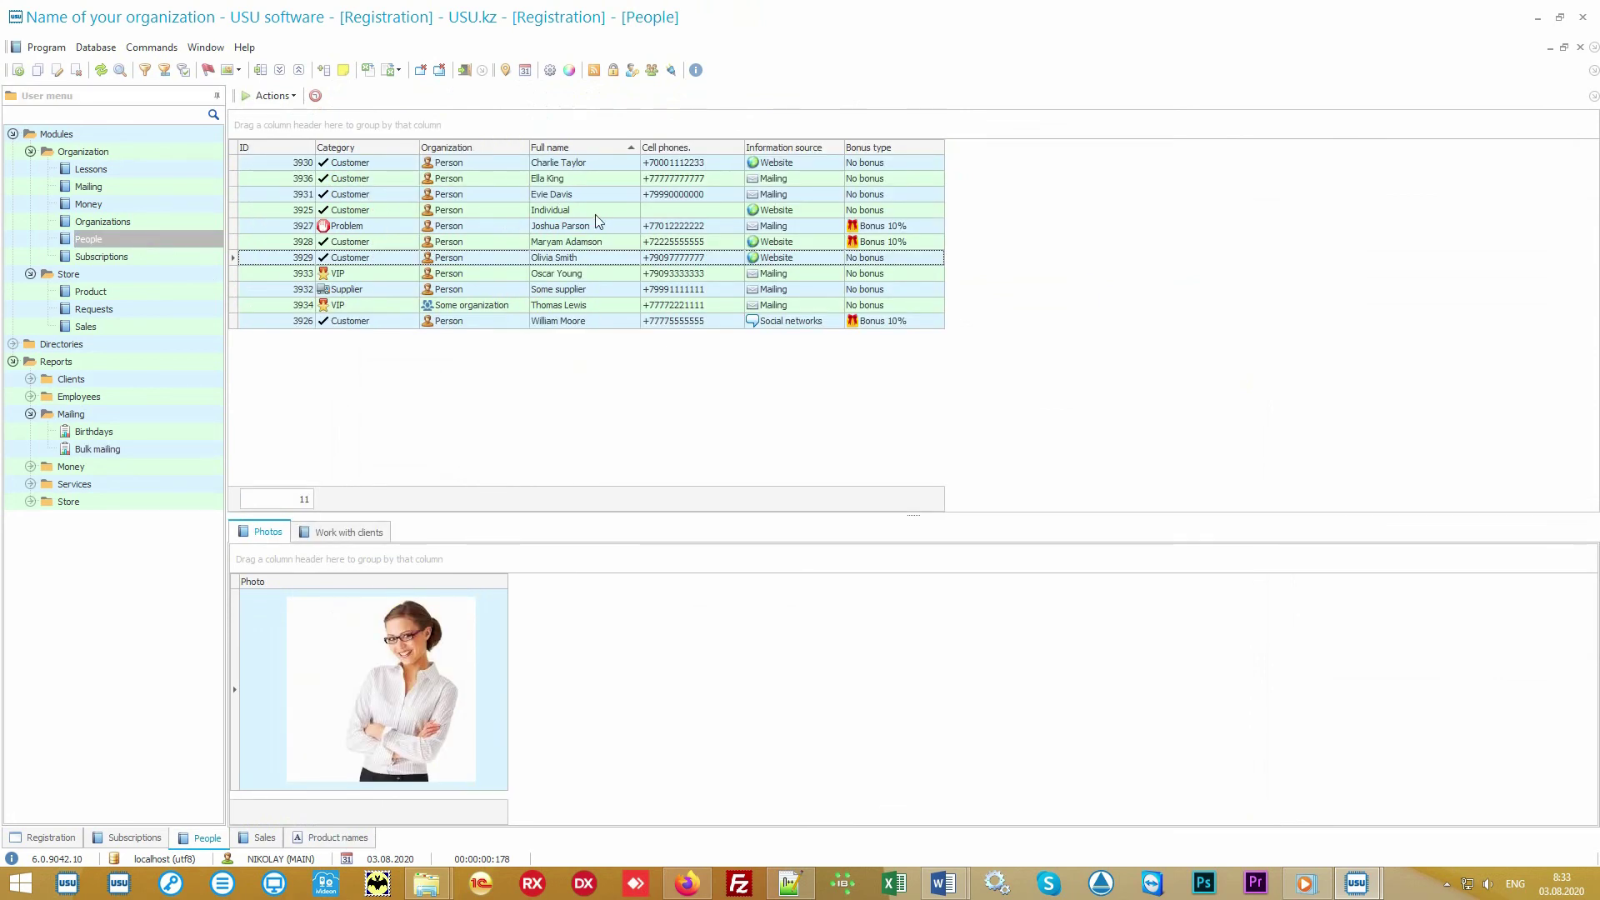
{"action": "left_click", "coordinate": [608, 196]}
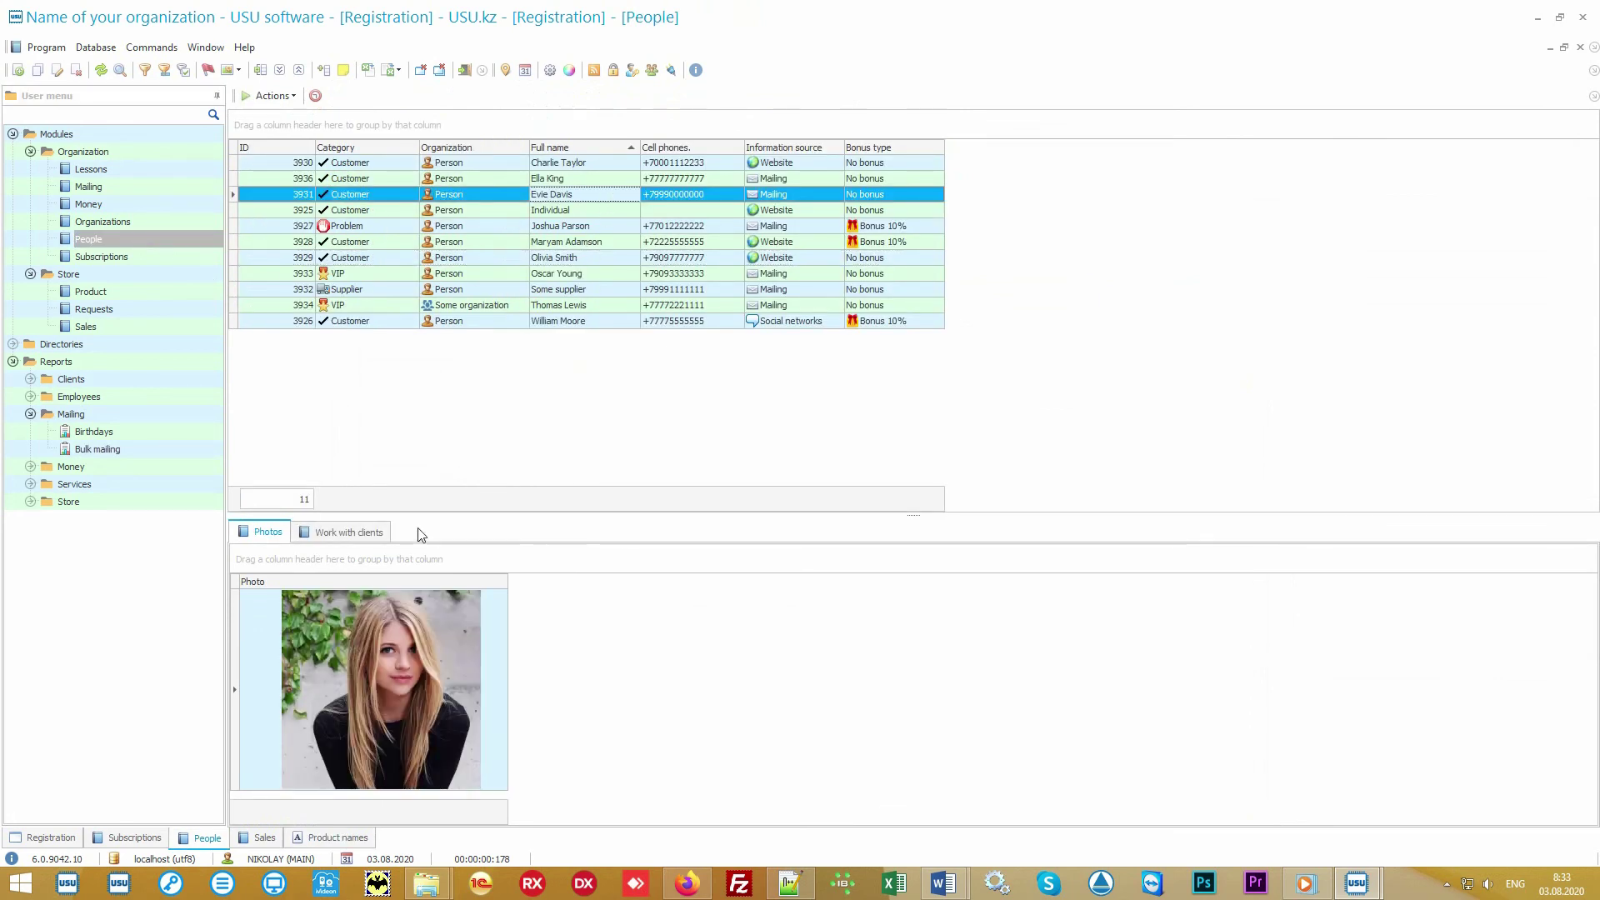
{"action": "left_click", "coordinate": [369, 536]}
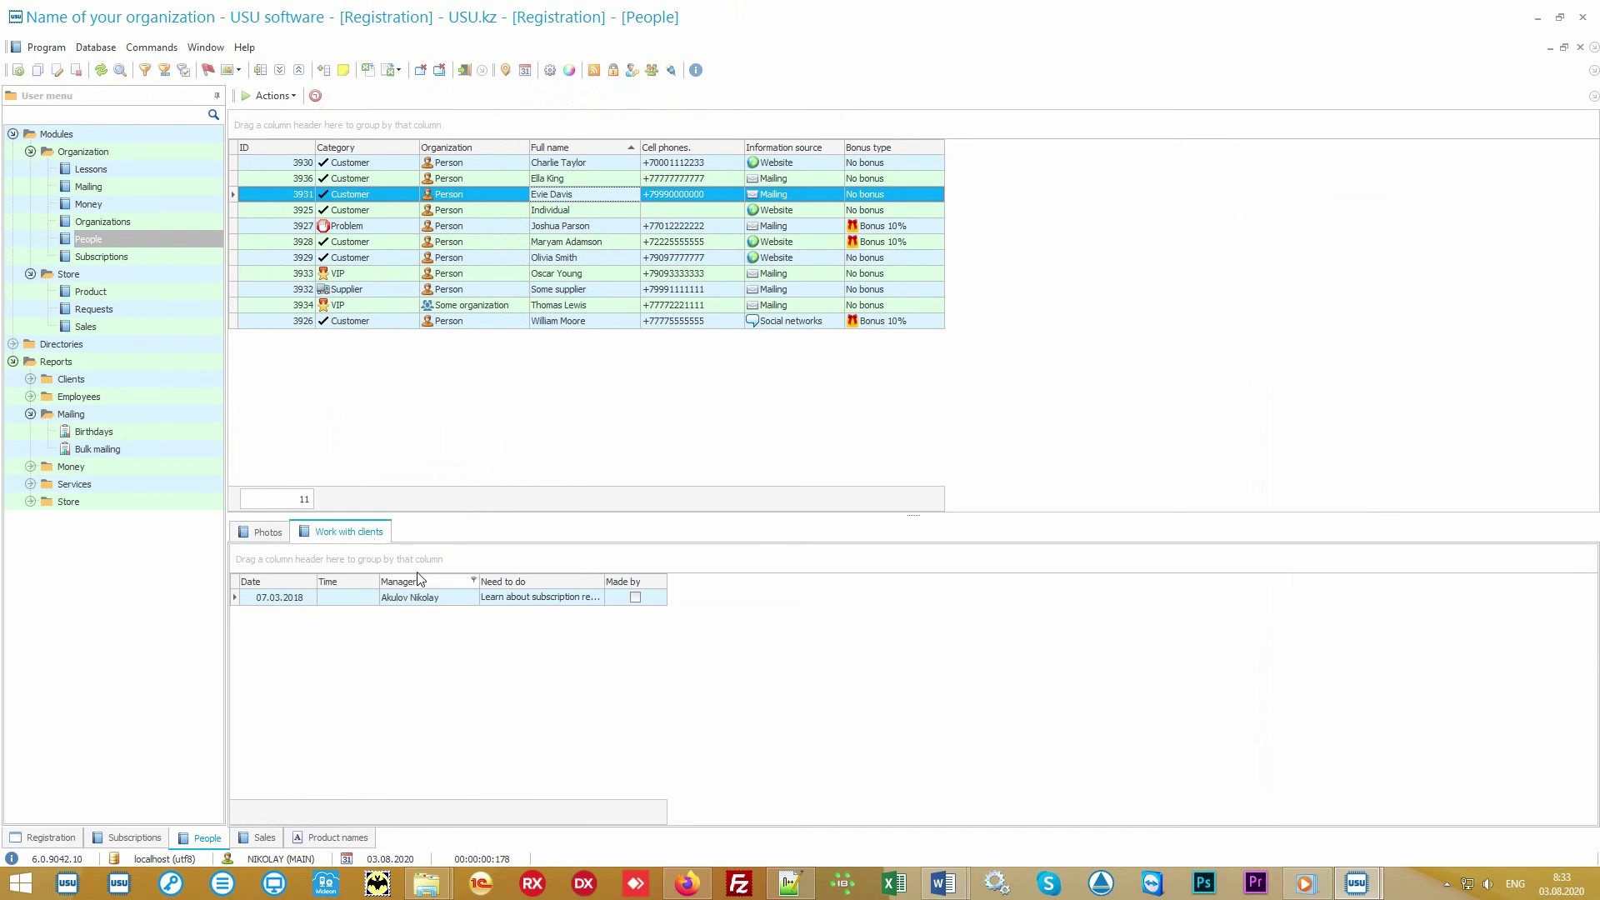
{"action": "double_click", "coordinate": [602, 582]}
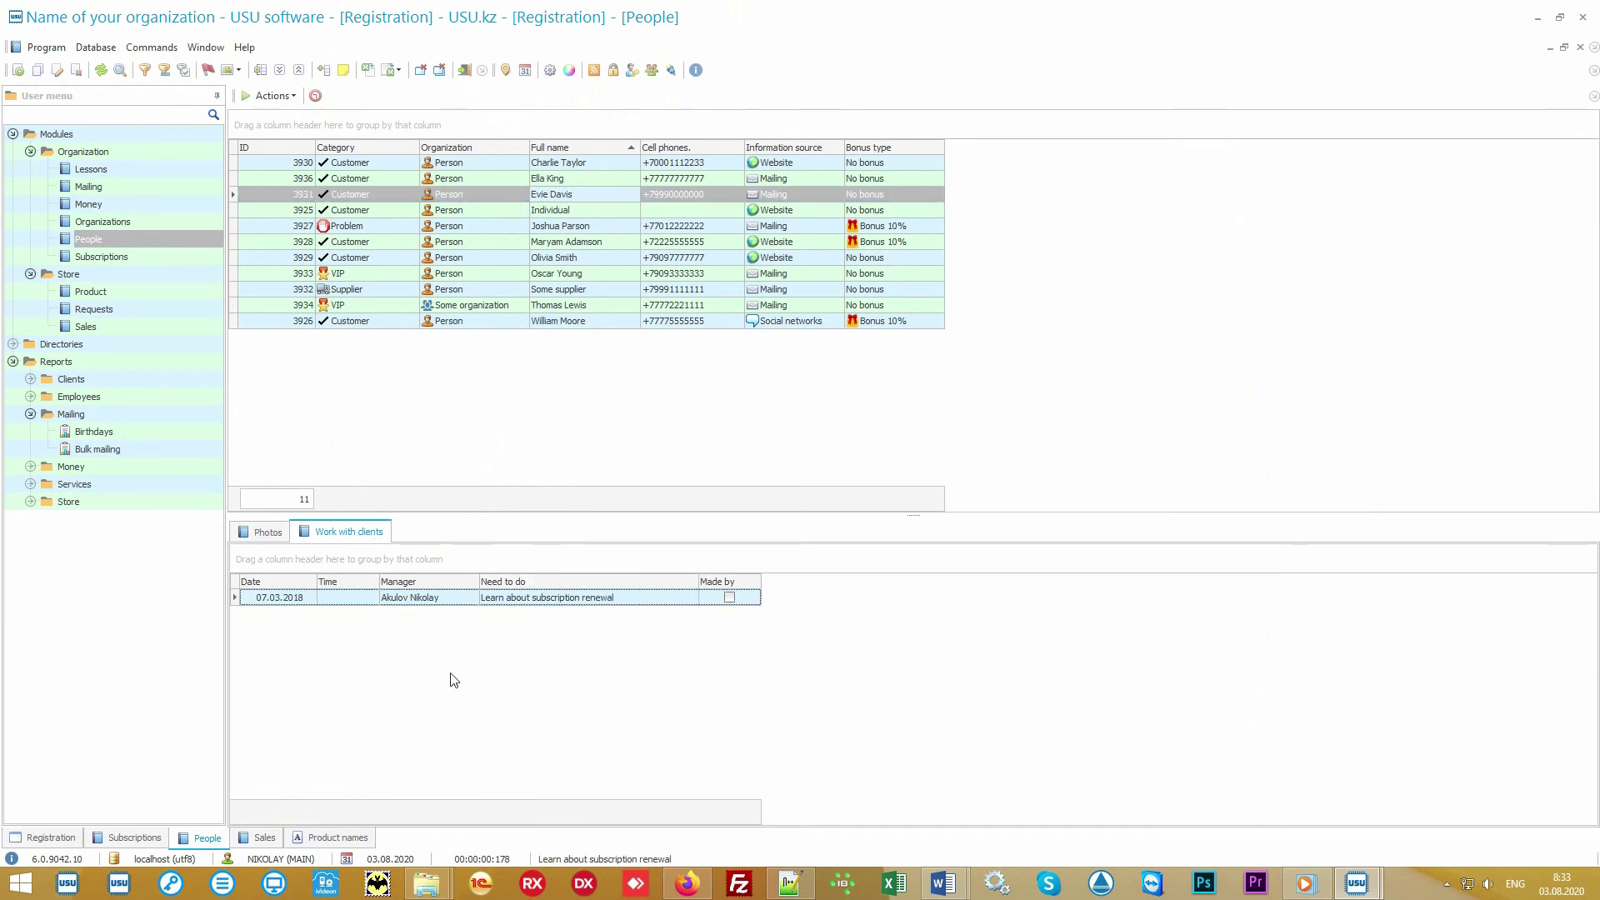
- Examine the date, time, manager and task of this client's record, and the task recorded for the Problem-category client
{"action": "left_click", "coordinate": [275, 601]}
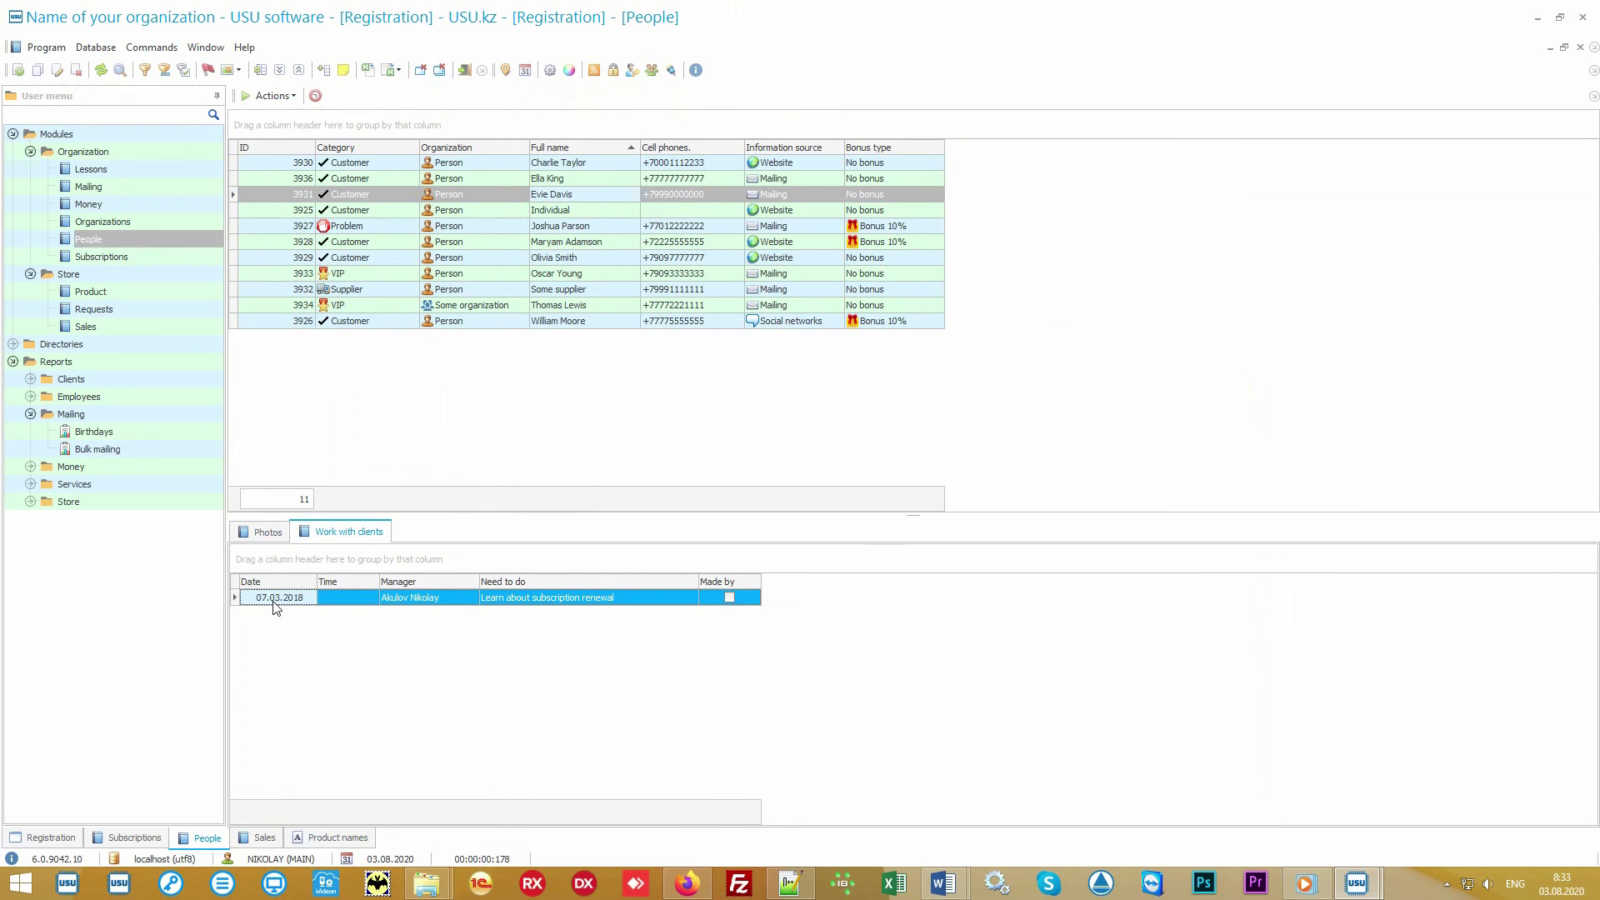
{"action": "left_click", "coordinate": [351, 602]}
{"action": "left_click", "coordinate": [457, 601]}
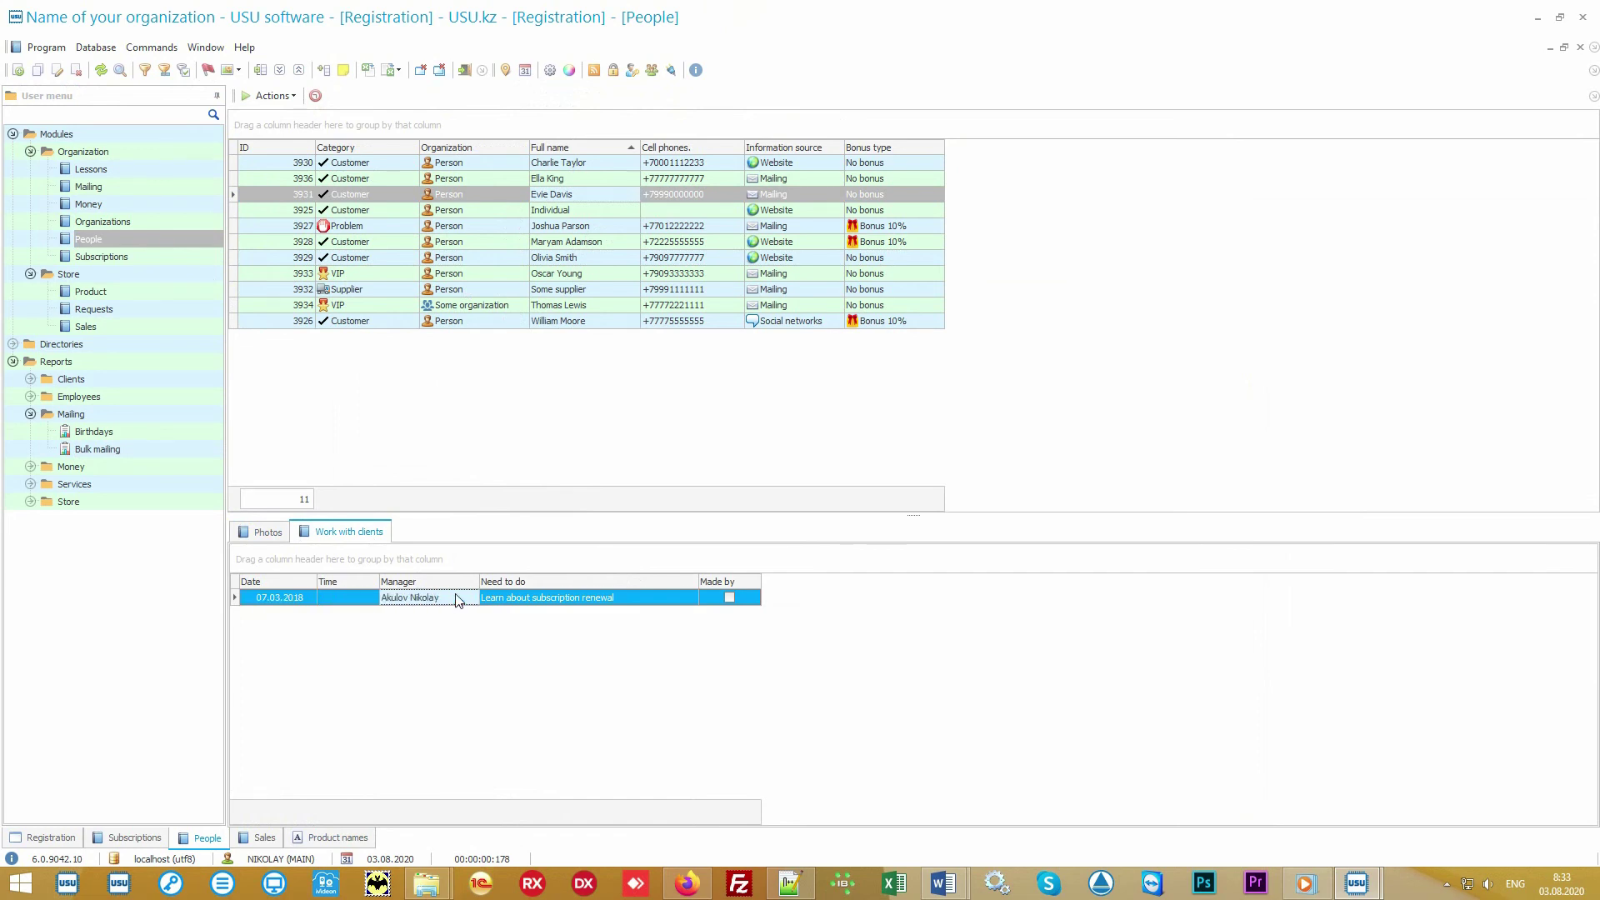
{"action": "left_click", "coordinate": [554, 601]}
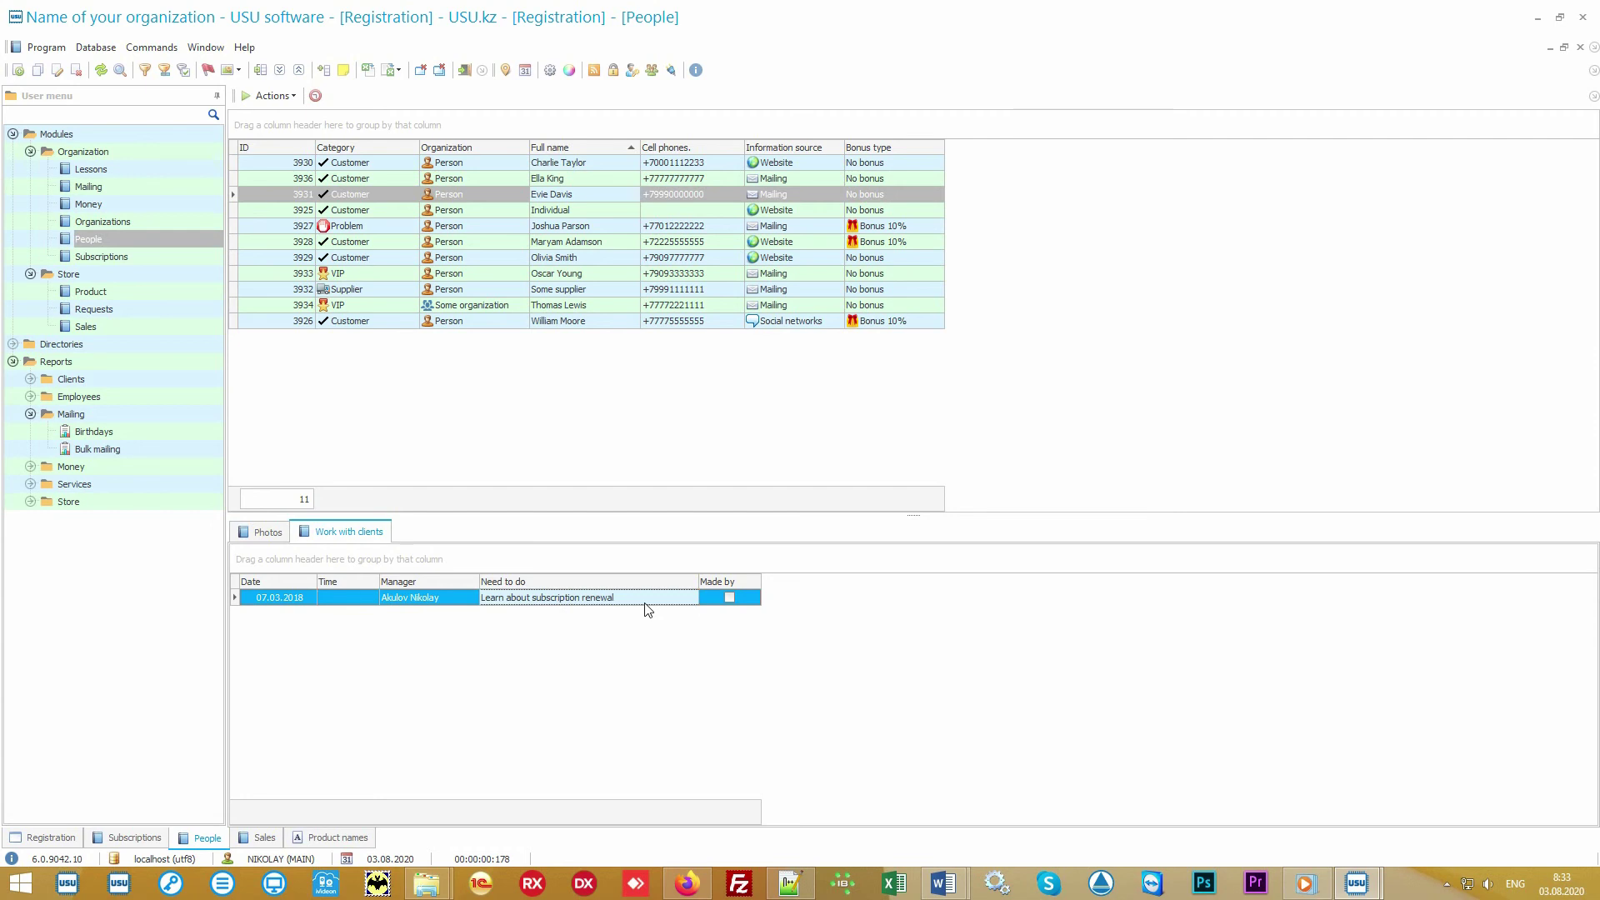
{"action": "left_click", "coordinate": [597, 228]}
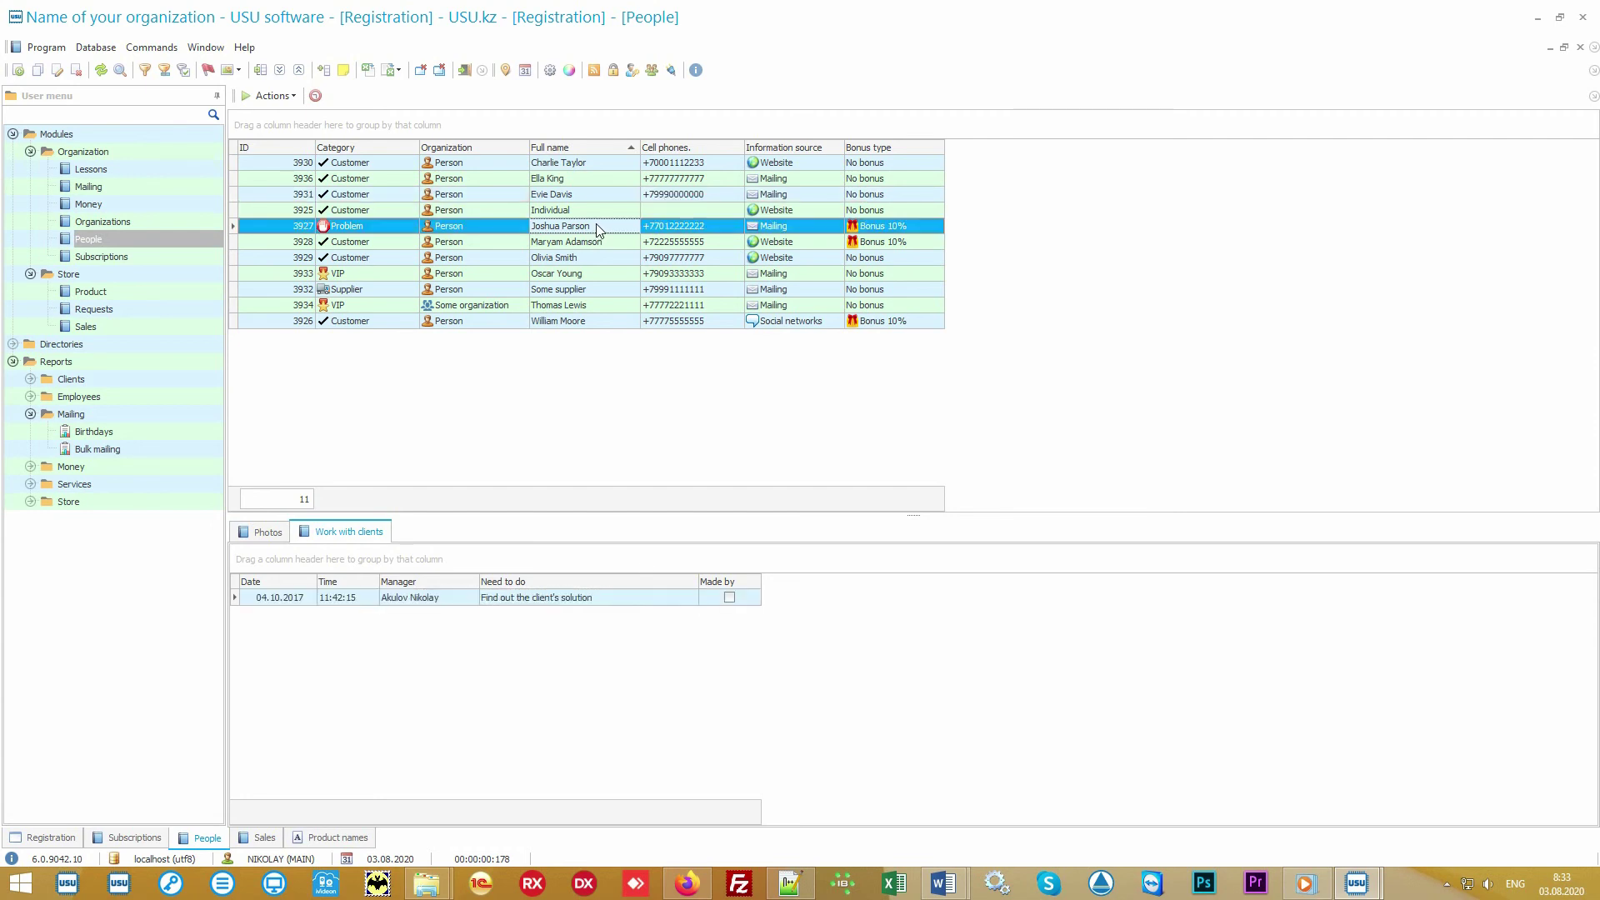
{"action": "left_click", "coordinate": [620, 600]}
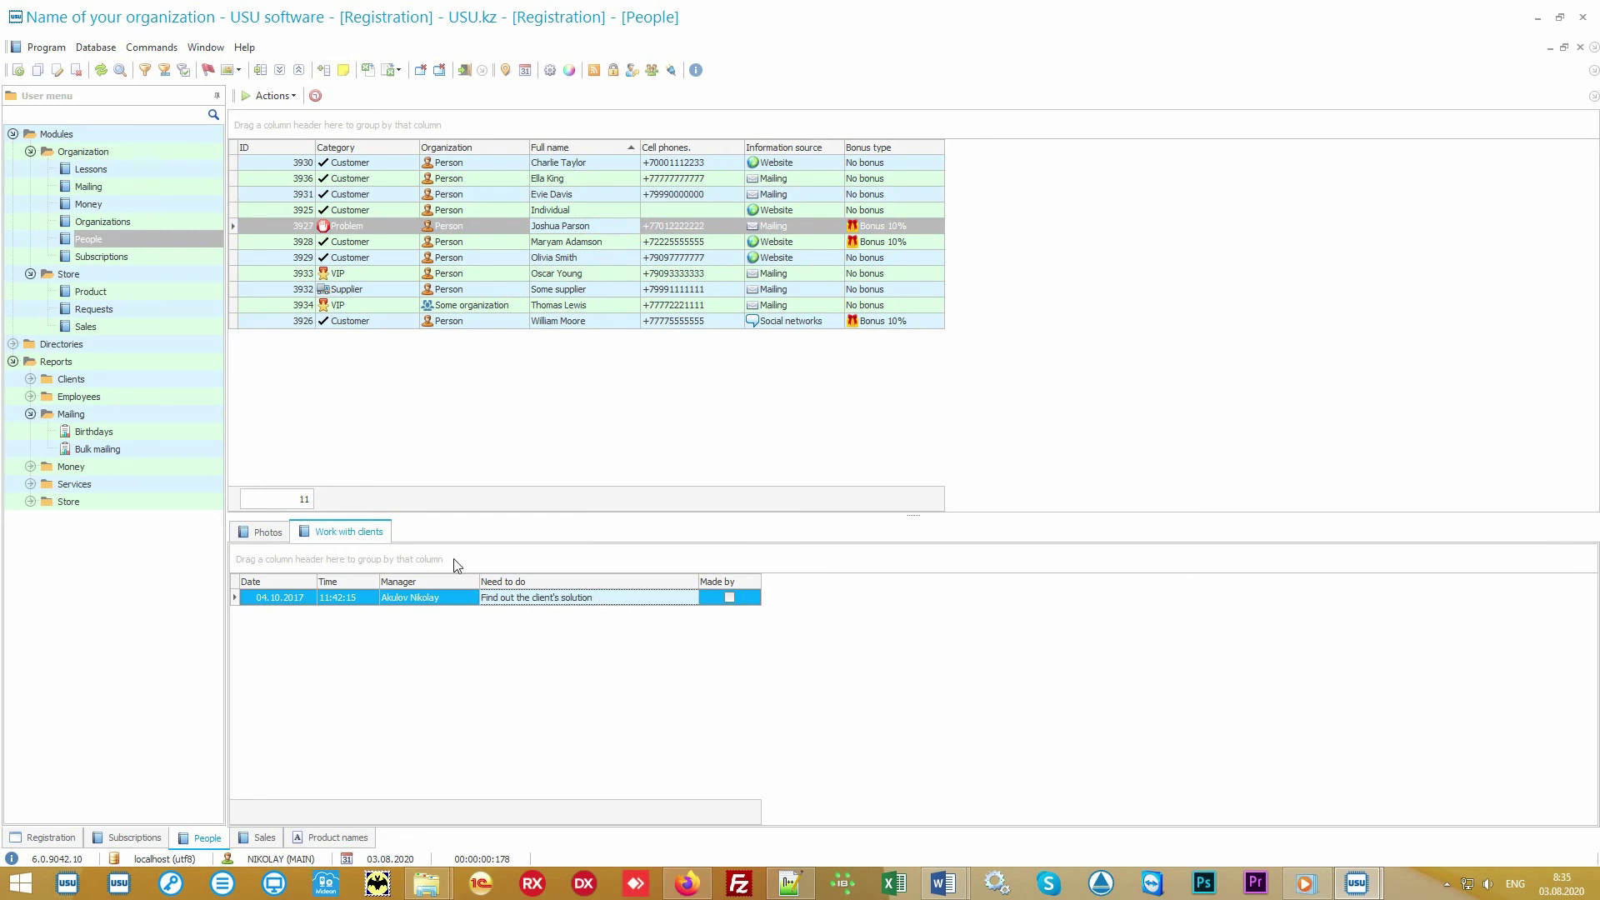
- Generate the employees' Conversion report for the period 01.01.2010 to 31.12.2020
{"action": "left_click", "coordinate": [125, 417]}
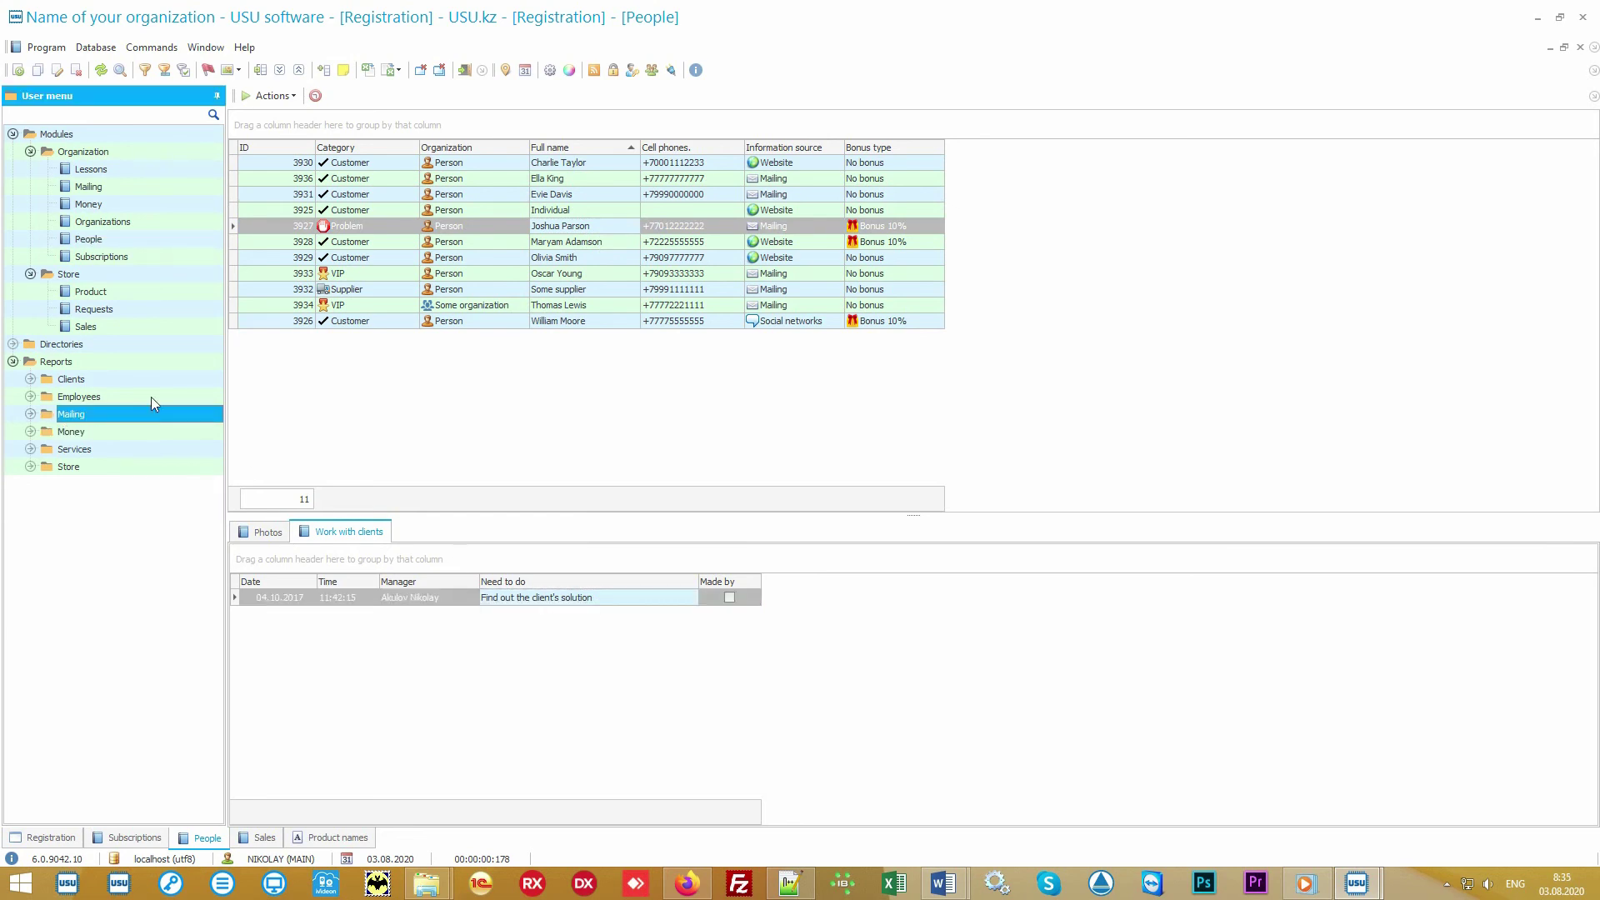
{"action": "left_click", "coordinate": [152, 397]}
{"action": "left_click", "coordinate": [164, 415]}
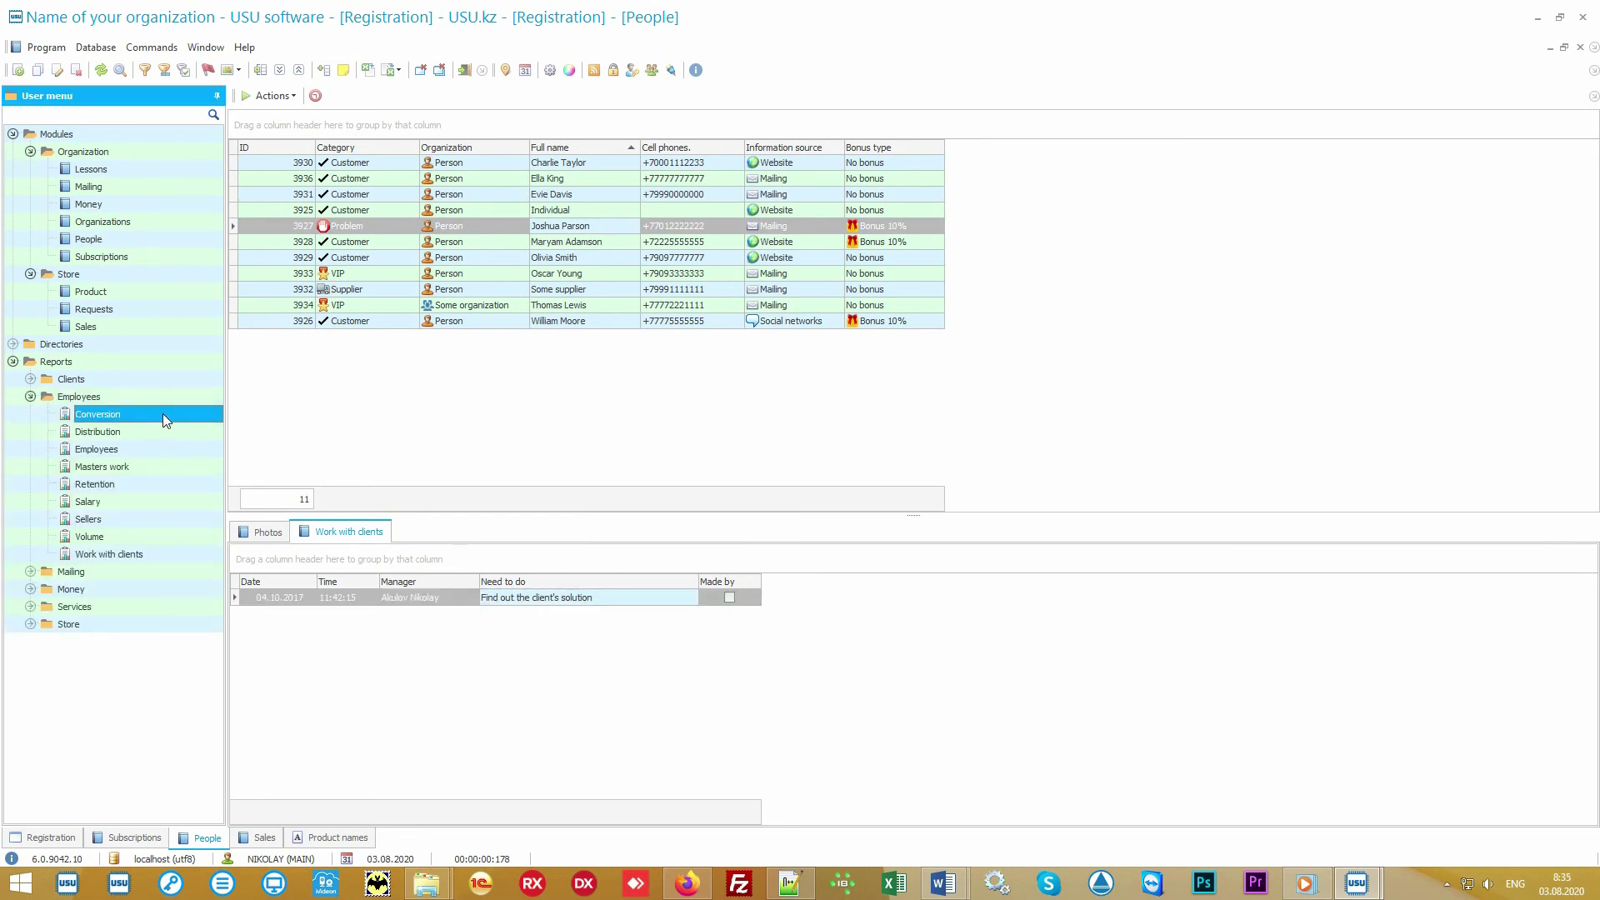
{"action": "double_click", "coordinate": [92, 416]}
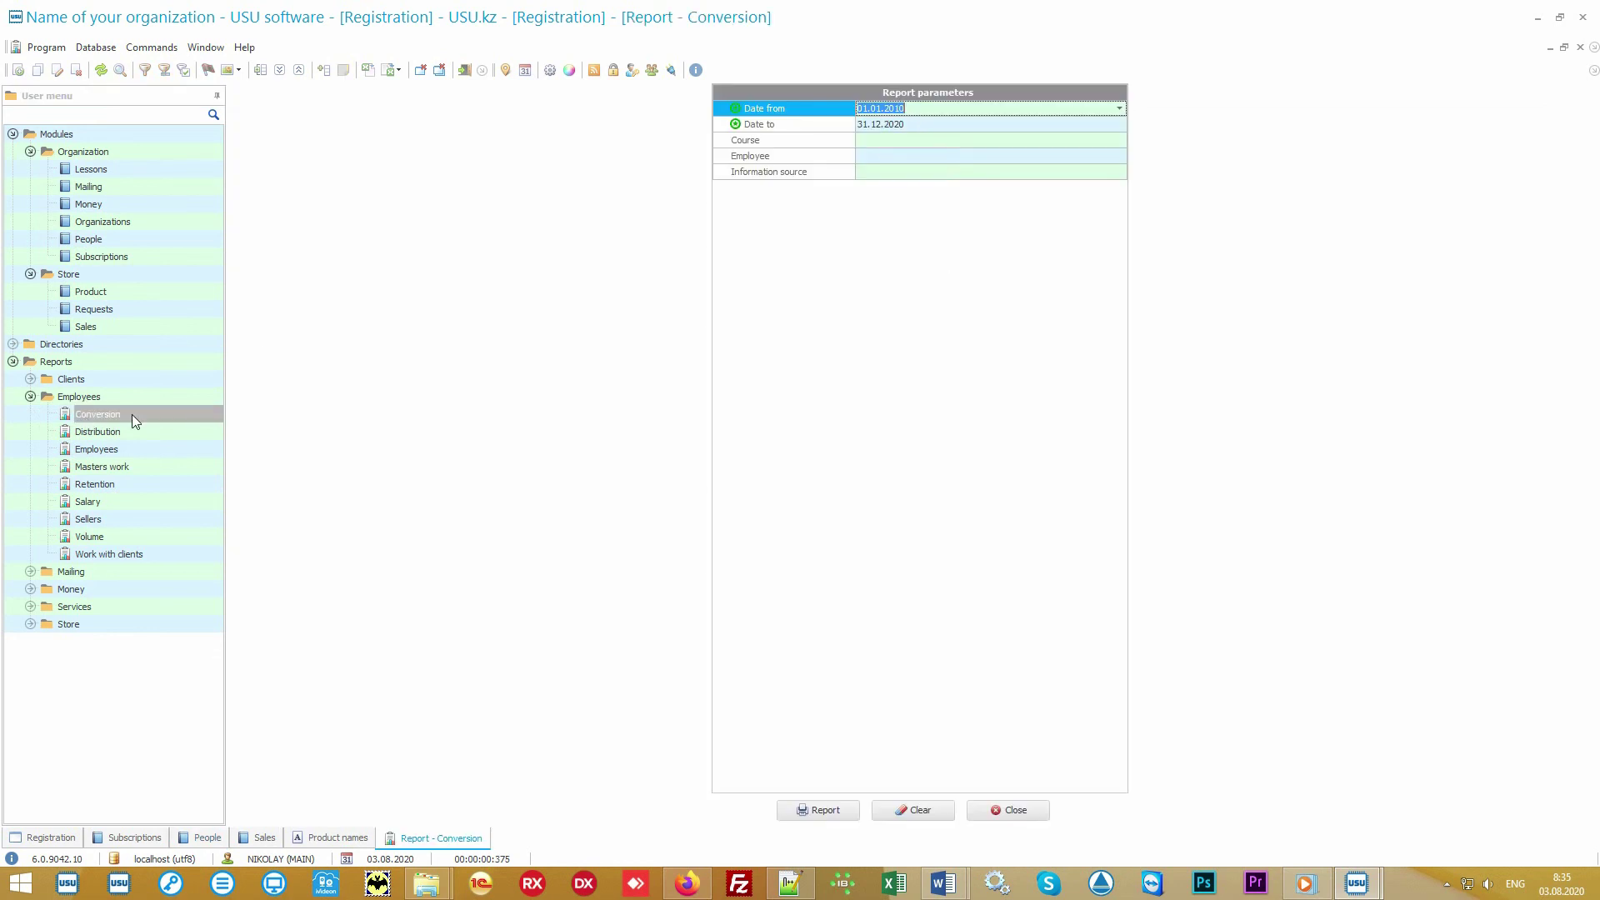
{"action": "left_click", "coordinate": [802, 809]}
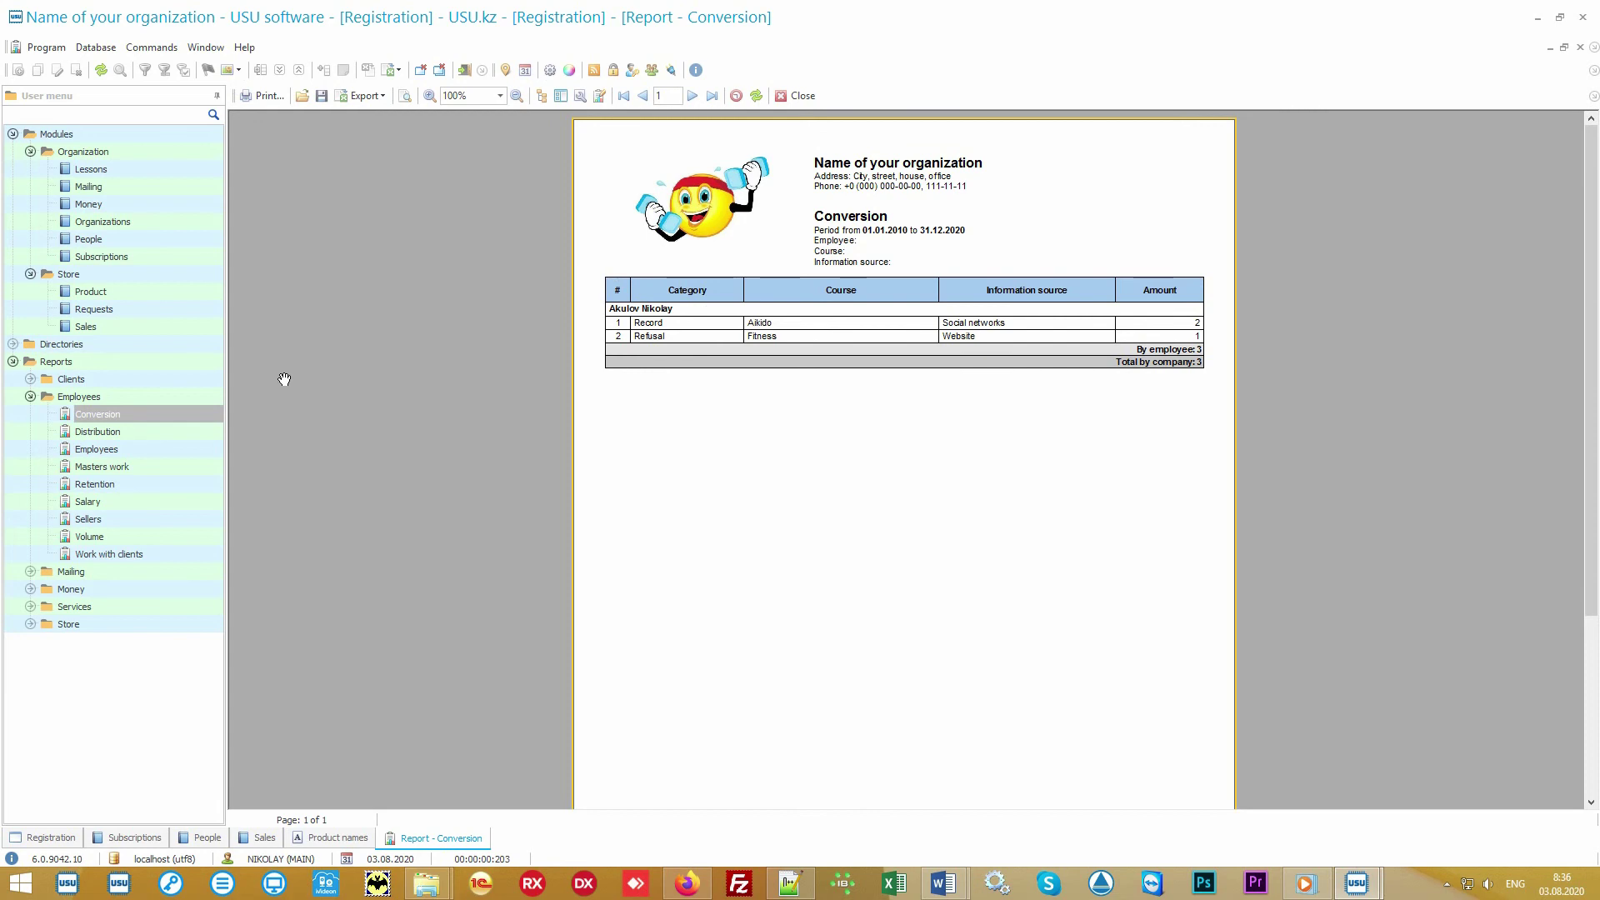
- Start a new Work with clients record in the People module for the customer whose information source is Social networks
{"action": "left_click", "coordinate": [143, 241]}
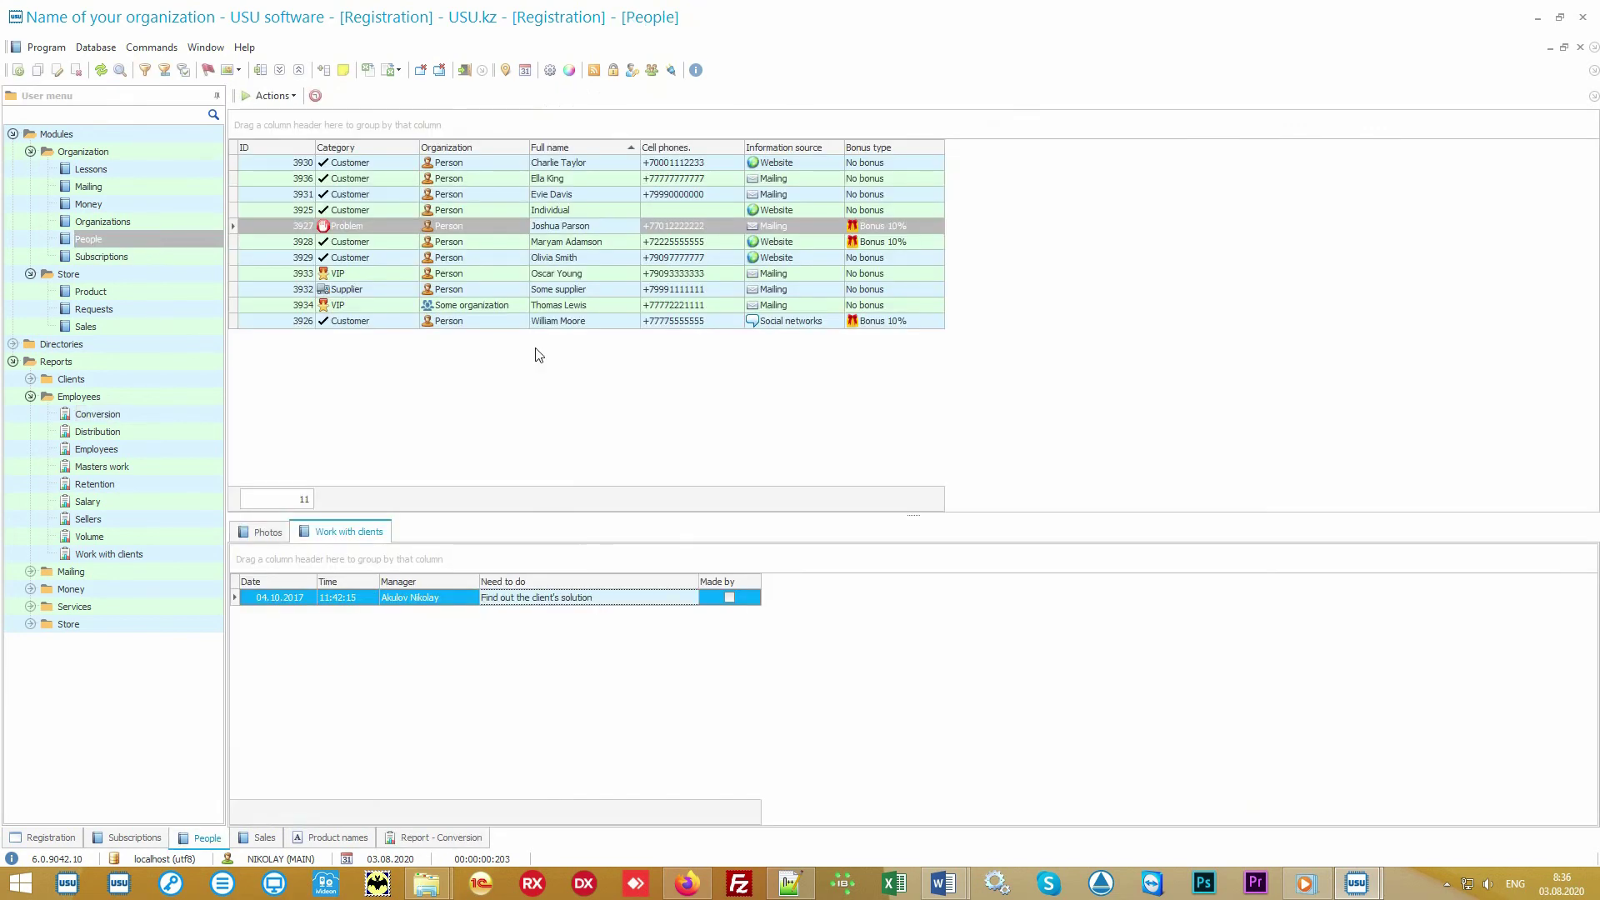
{"action": "left_click", "coordinate": [606, 325]}
{"action": "right_click", "coordinate": [663, 707]}
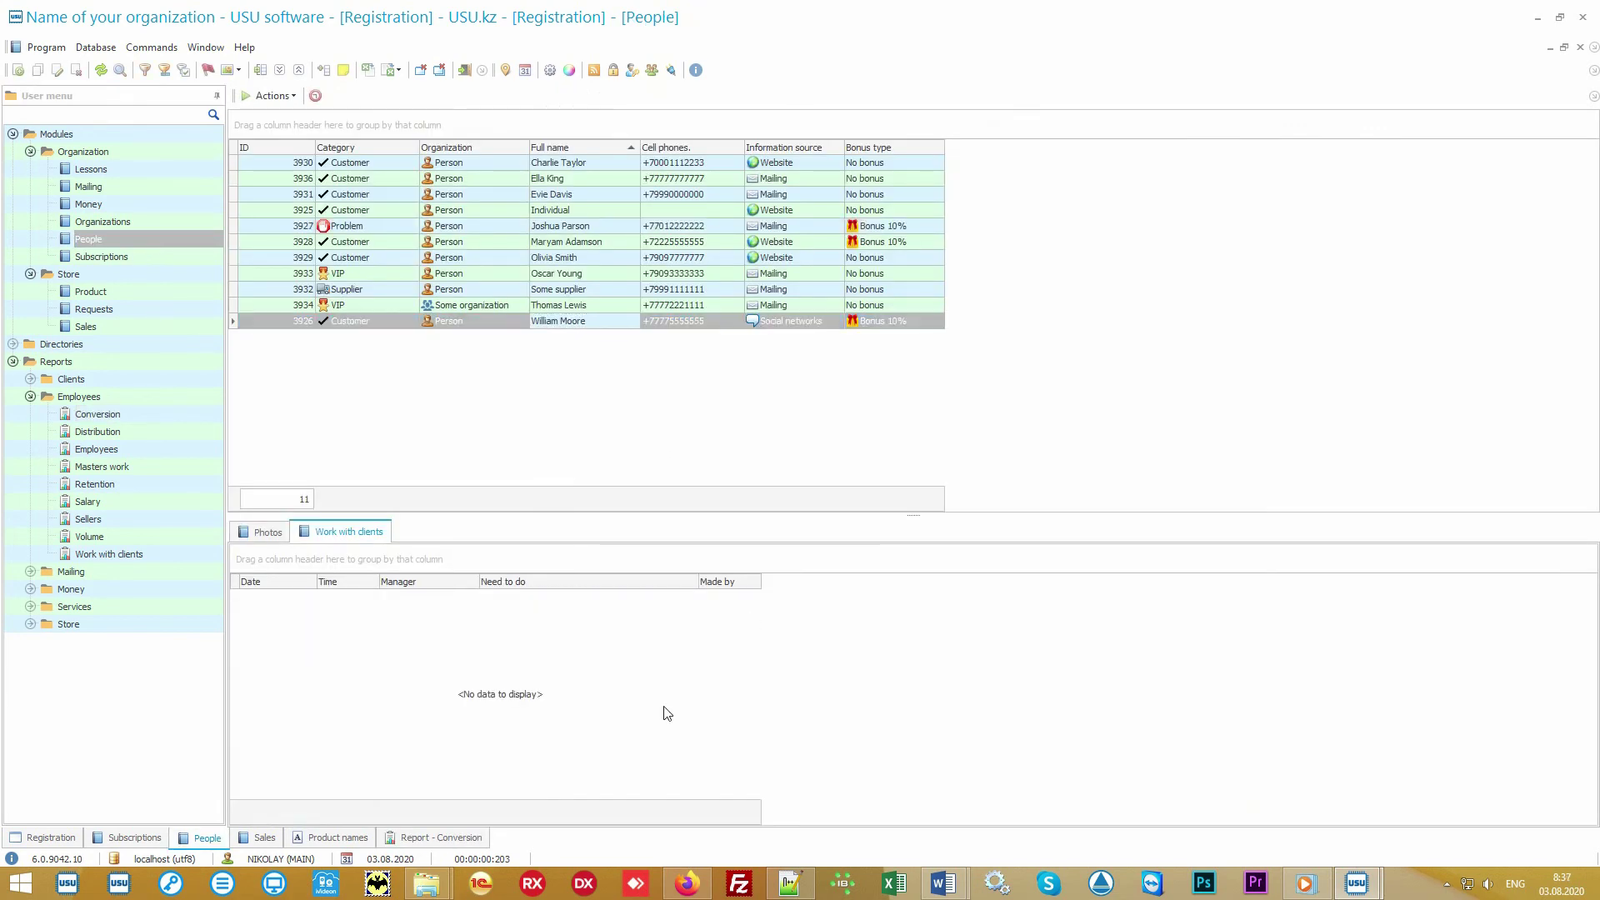
{"action": "left_click", "coordinate": [750, 284]}
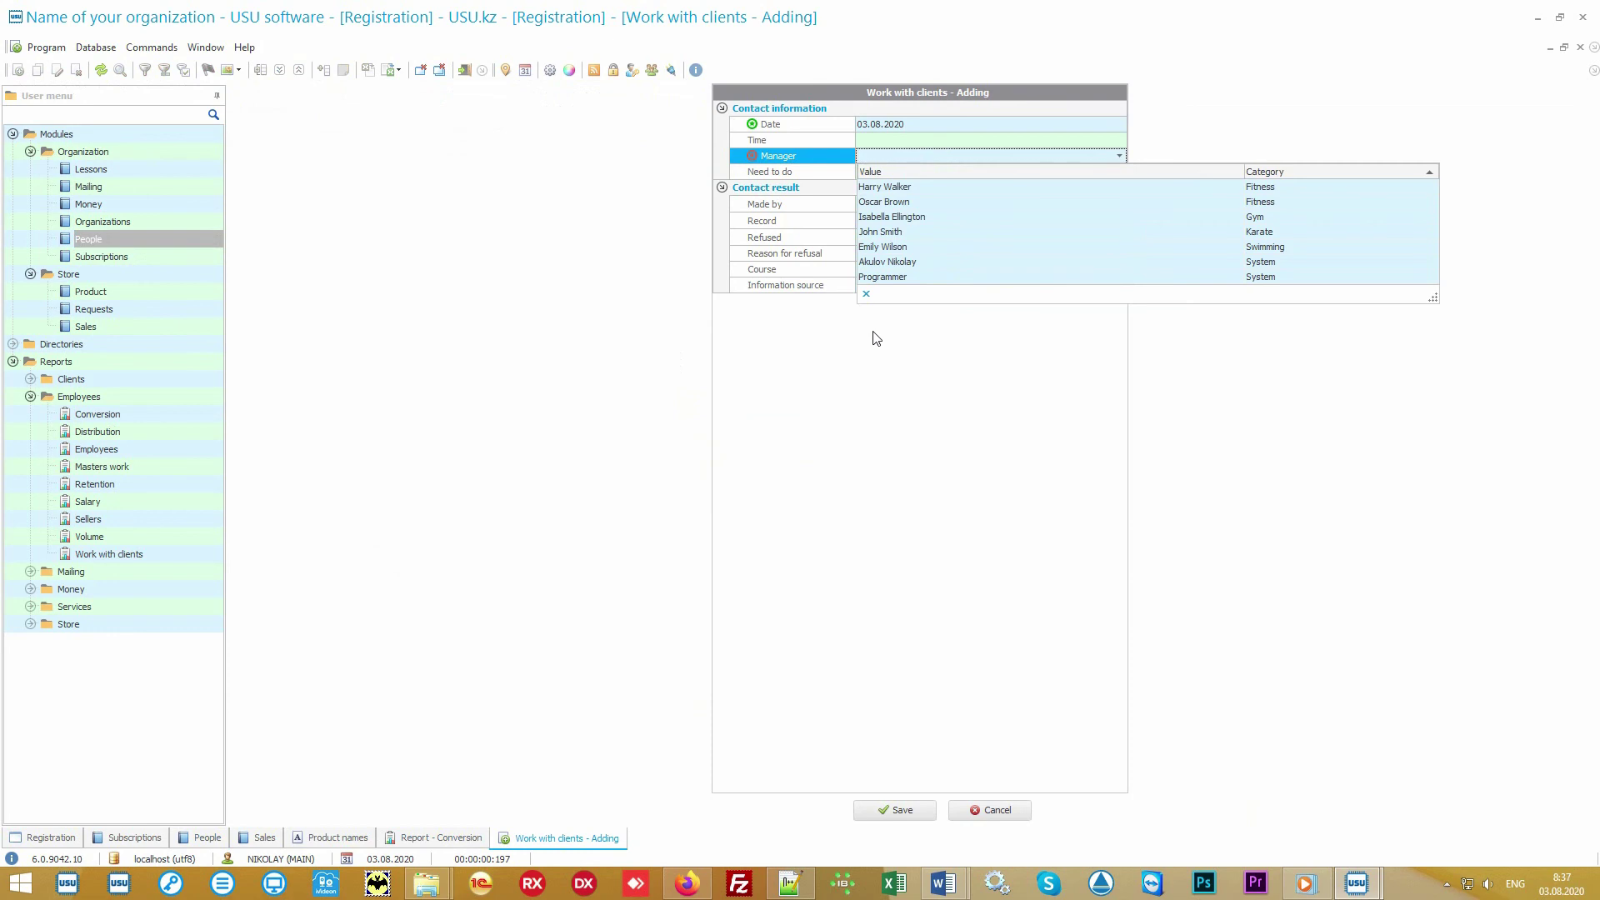
- Assign the first System-category manager and set the task to "Find out the client's solution"
{"action": "key", "text": "Down"}
{"action": "key", "text": "Down"}
{"action": "key", "text": "Down"}
{"action": "key", "text": "Down"}
{"action": "key", "text": "Down"}
{"action": "key", "text": "Down"}
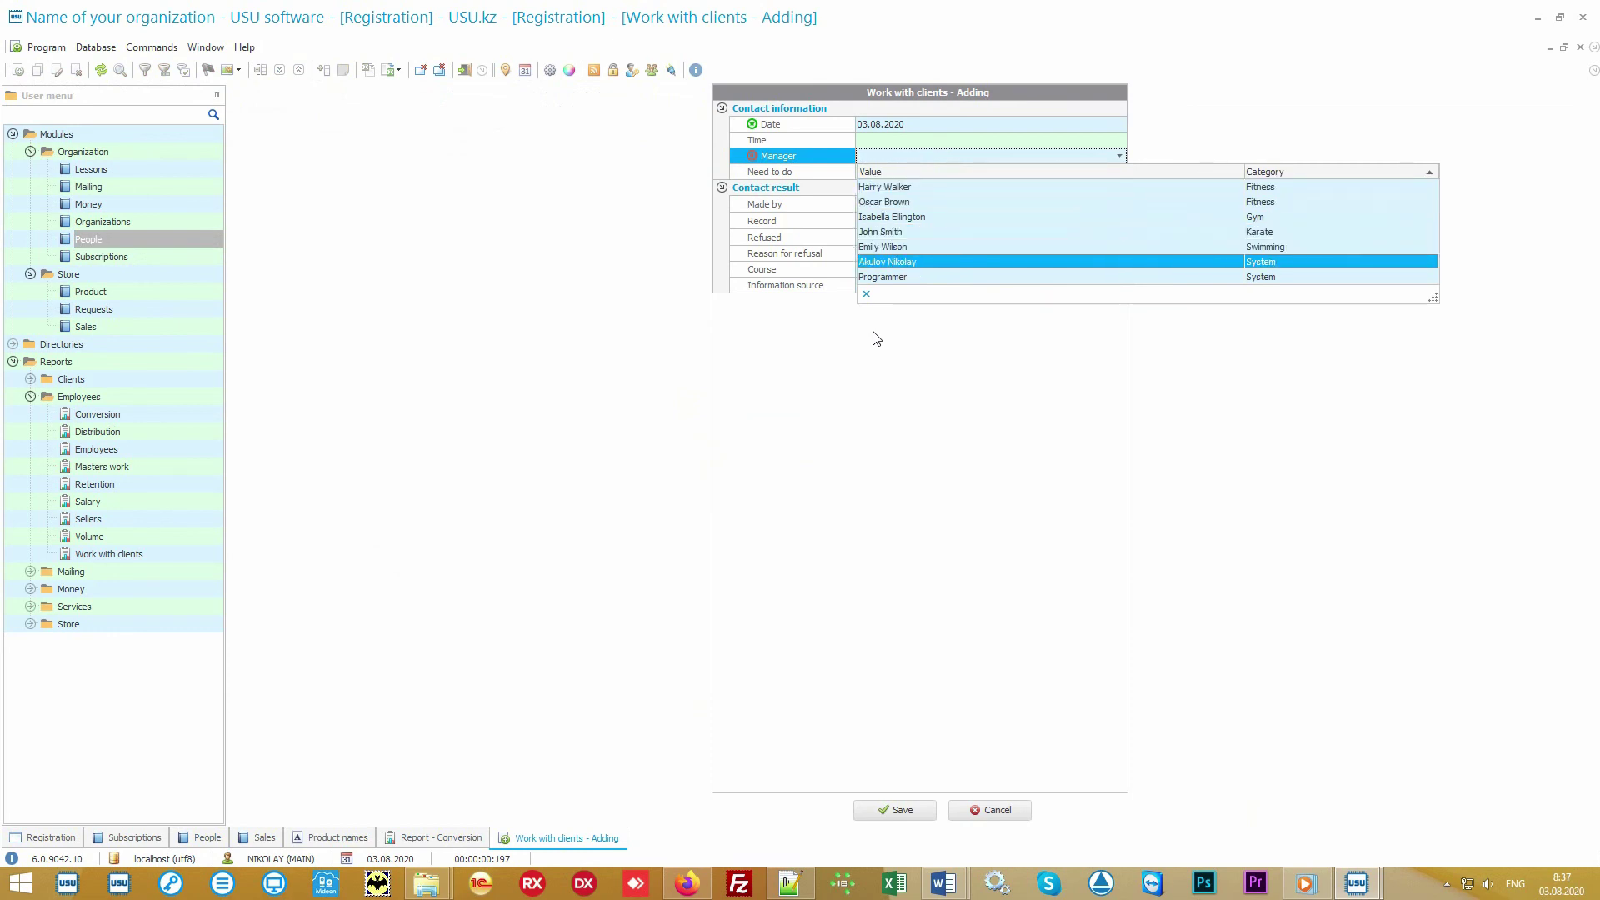
{"action": "key", "text": "Return"}
{"action": "key", "text": "Return"}
{"action": "key", "text": "alt"}
{"action": "key", "text": "alt+Down"}
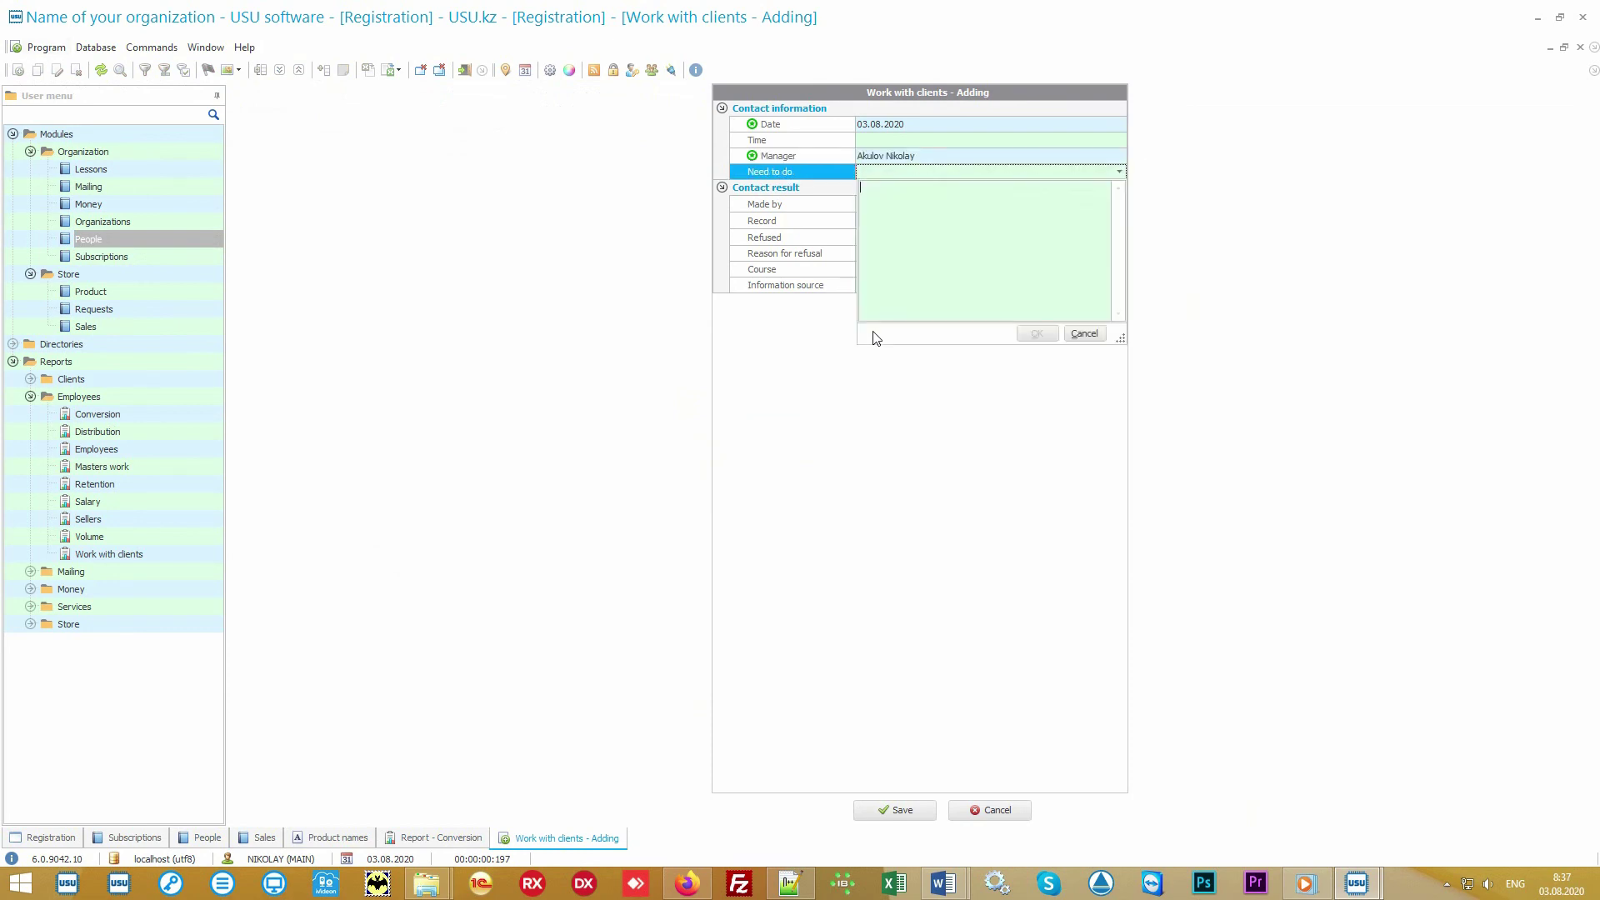
{"action": "key", "text": "Down"}
{"action": "key", "text": "Return"}
- Set the date of the new Work with clients record to 06.08.2020 and save the record
{"action": "key", "text": "Up"}
{"action": "key", "text": "Up"}
{"action": "key", "text": "Up"}
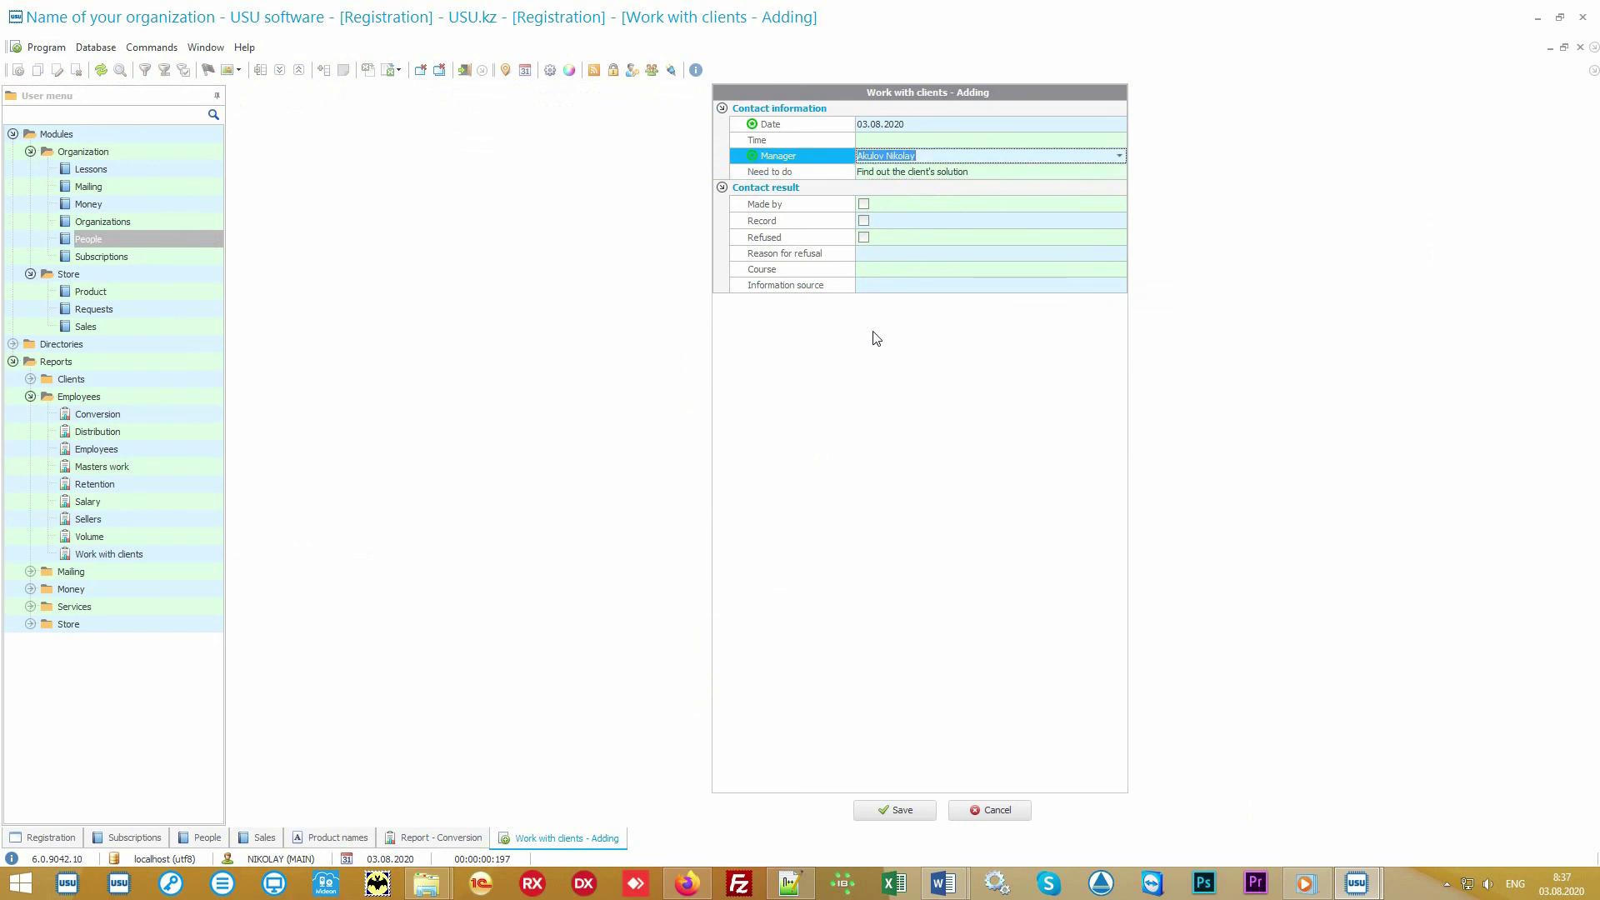
{"action": "key", "text": "alt+Down"}
{"action": "key", "text": "Right"}
{"action": "key", "text": "Right"}
{"action": "key", "text": "Right"}
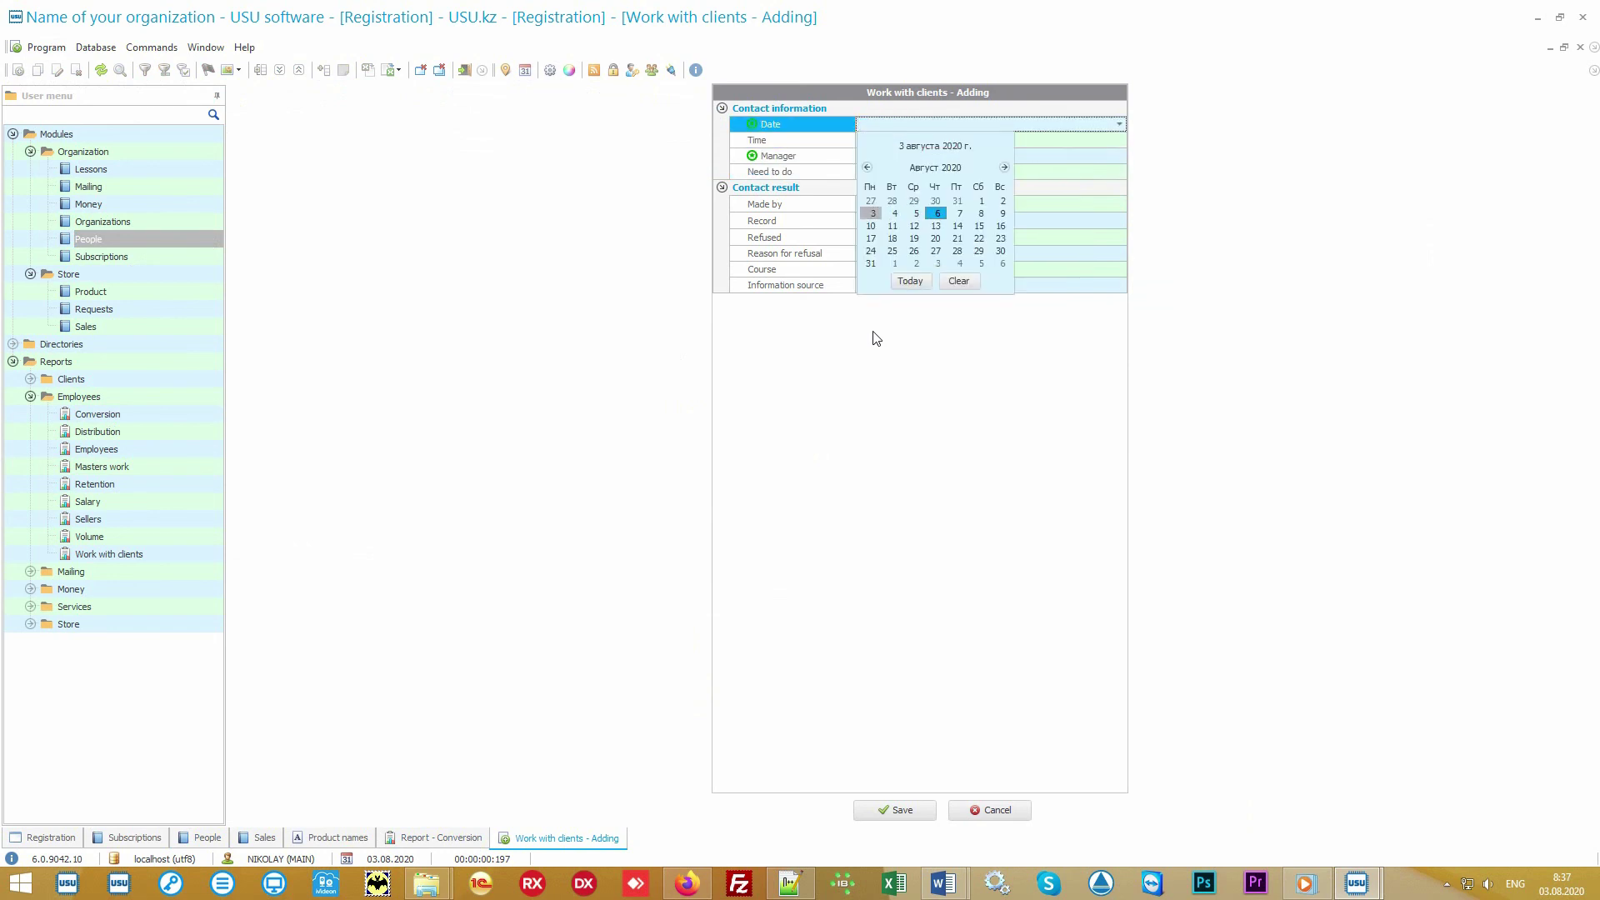
{"action": "key", "text": "Return"}
{"action": "left_click", "coordinate": [884, 808]}
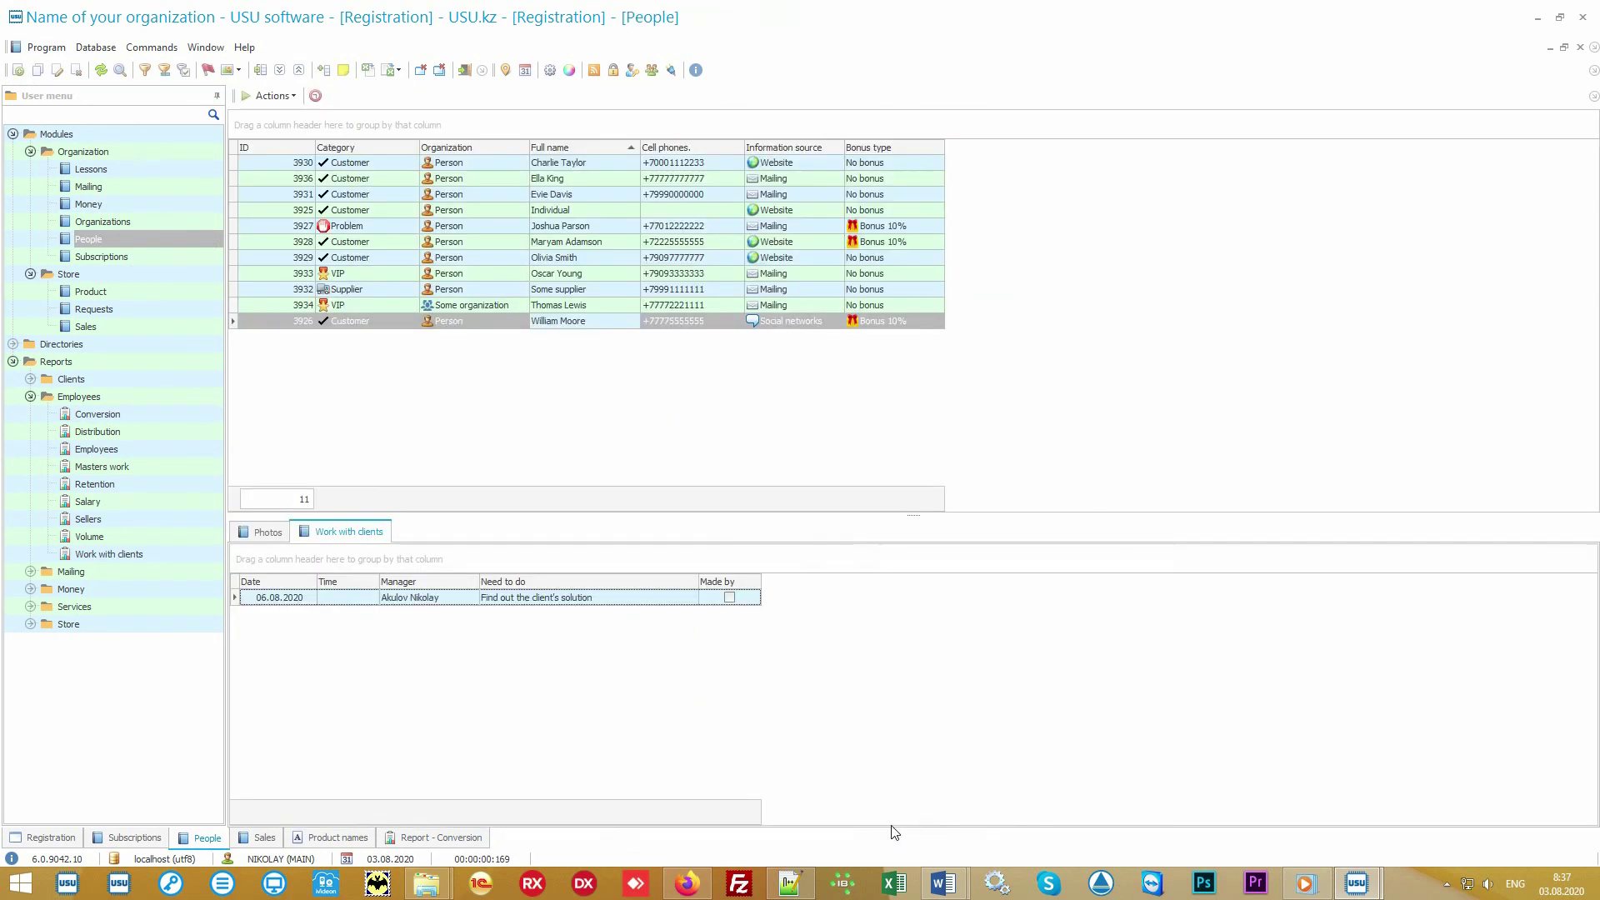
- Generate the employees' Work with clients report for the period 01.01.2010 to 31.12.2020
{"action": "left_click", "coordinate": [642, 599]}
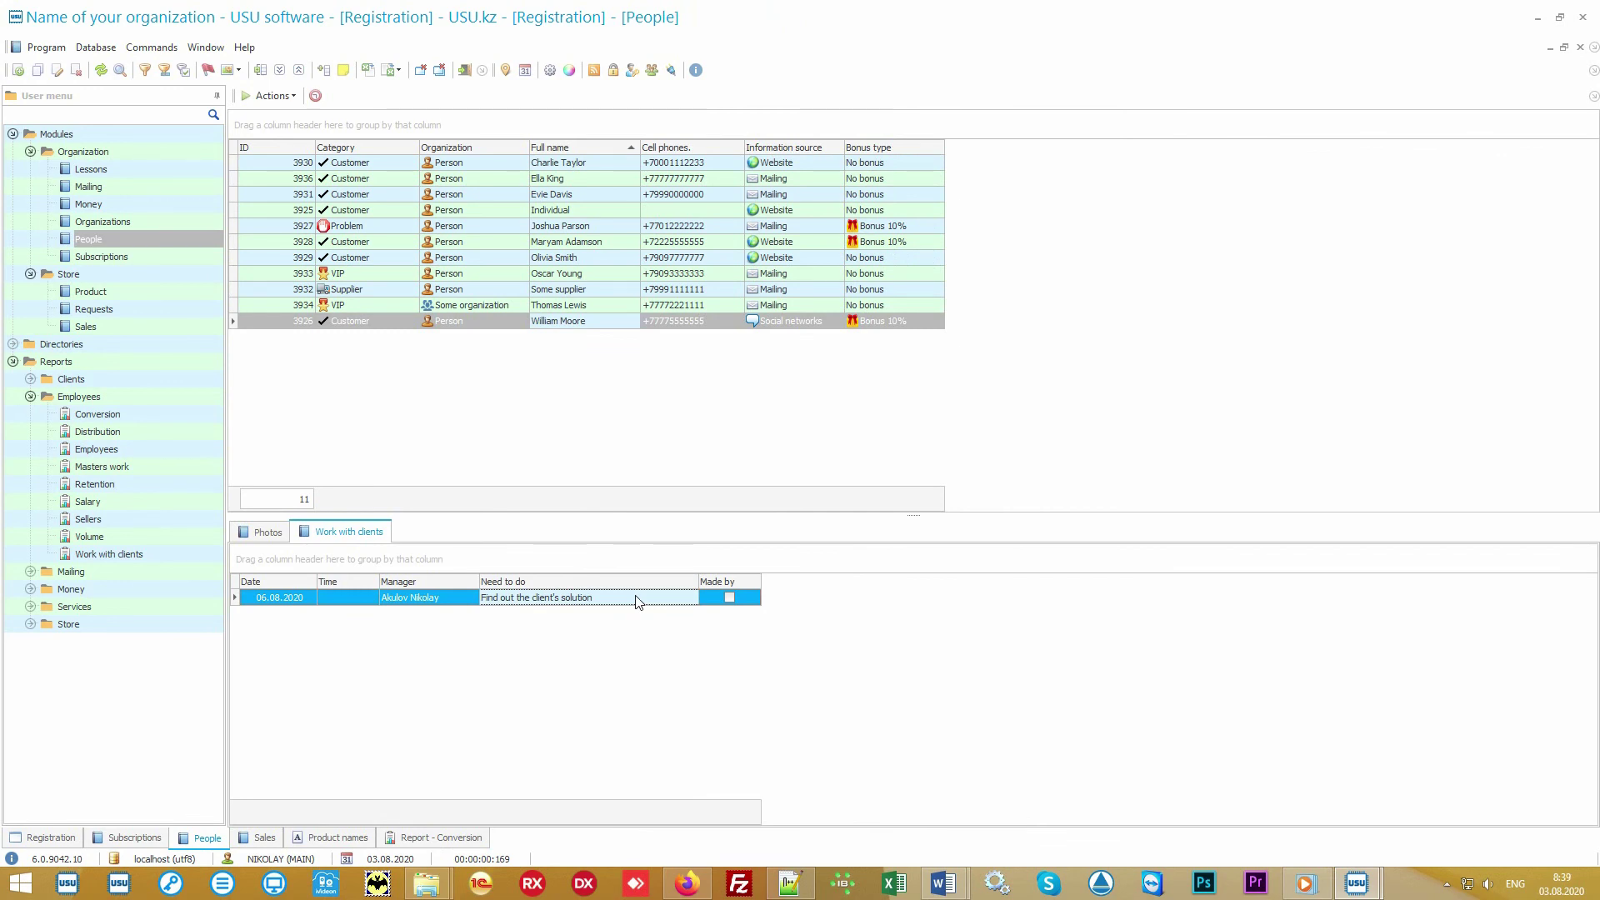
{"action": "left_click", "coordinate": [446, 605]}
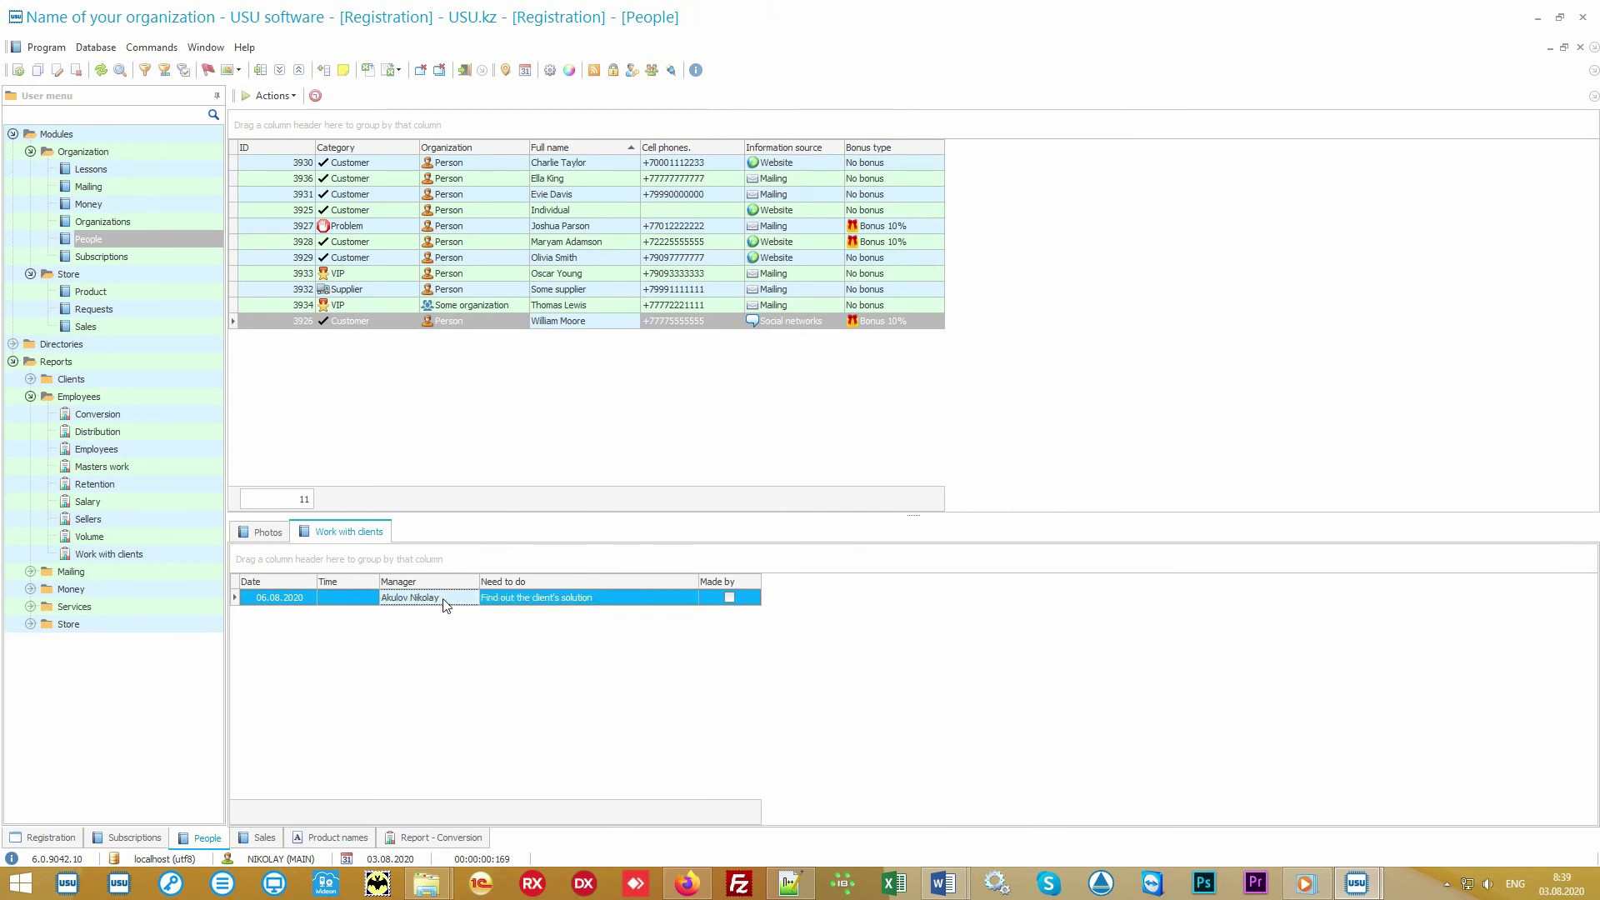
{"action": "left_click", "coordinate": [84, 398]}
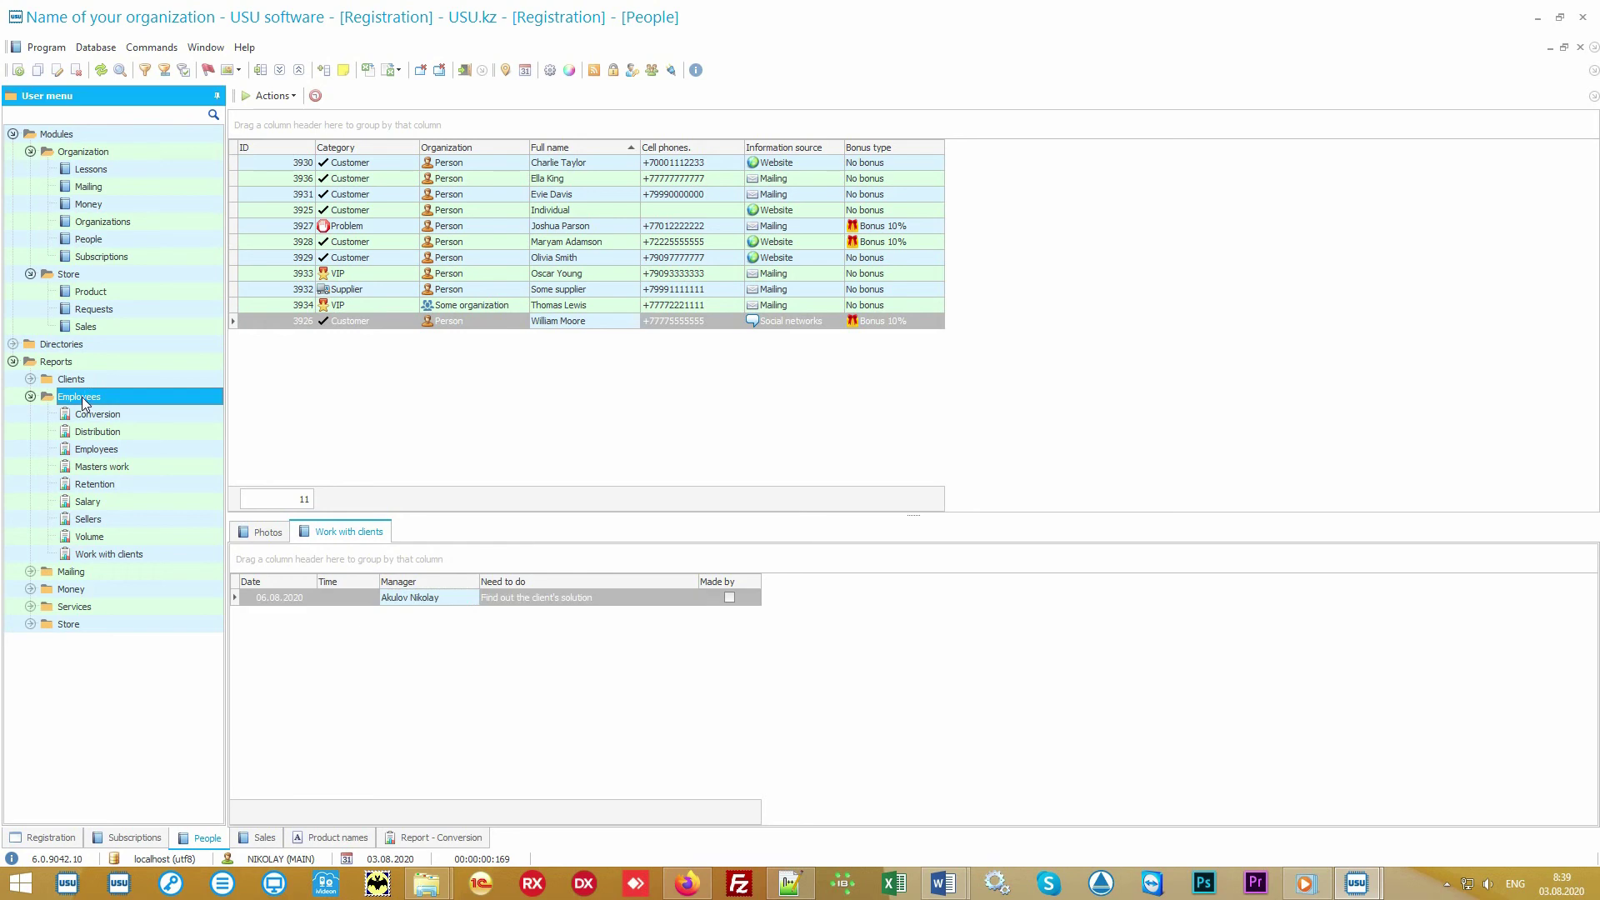
{"action": "double_click", "coordinate": [135, 556]}
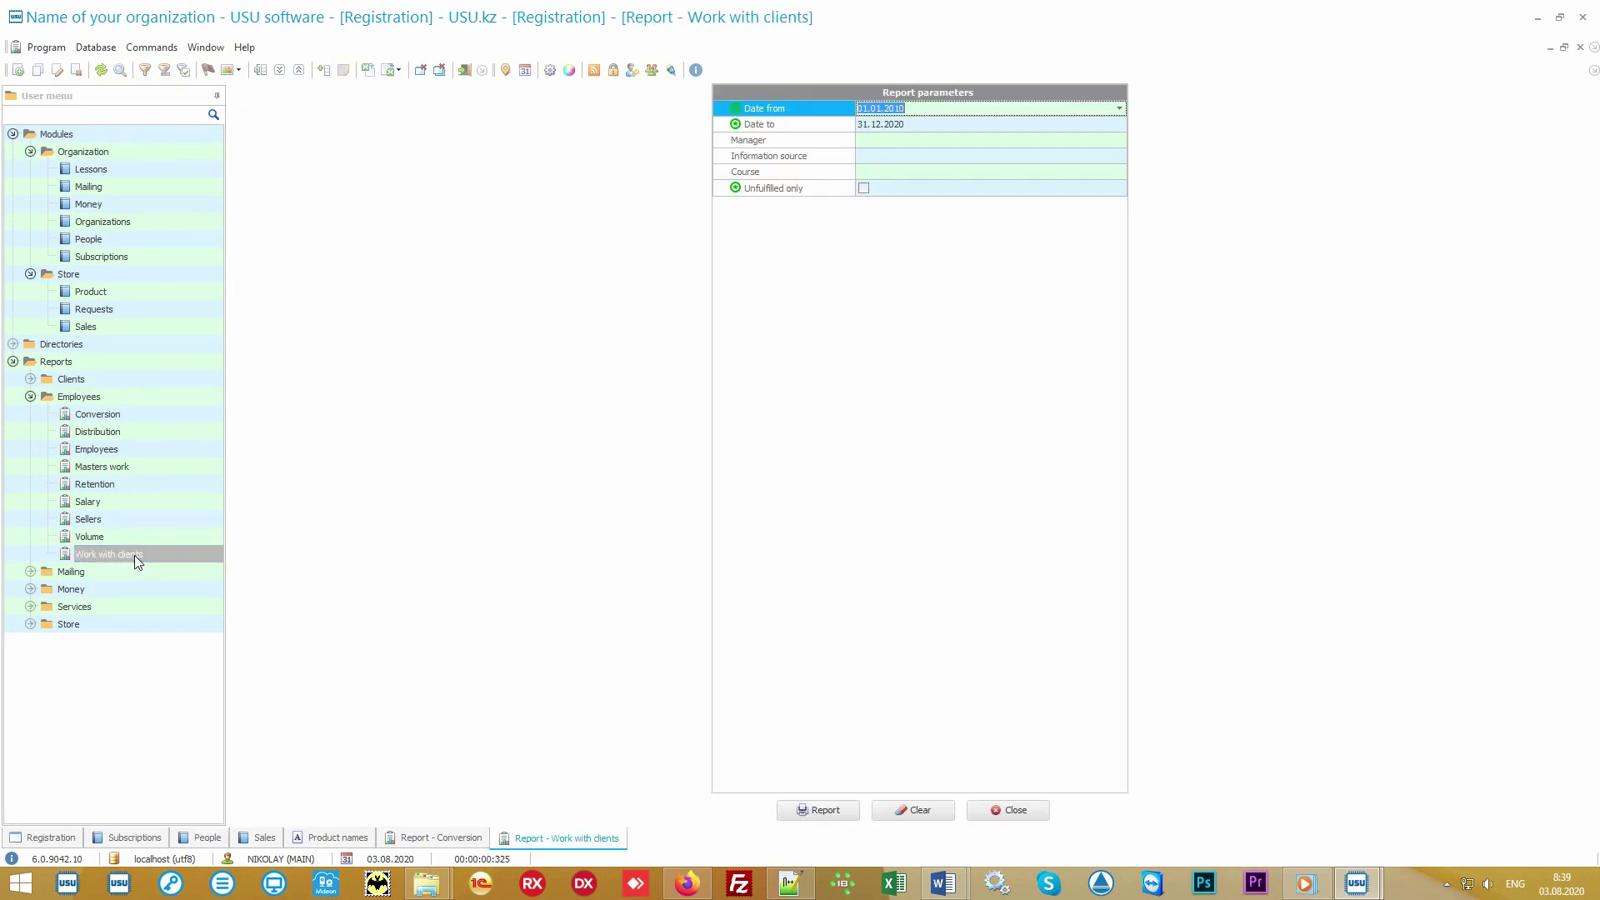
{"action": "left_click", "coordinate": [843, 811]}
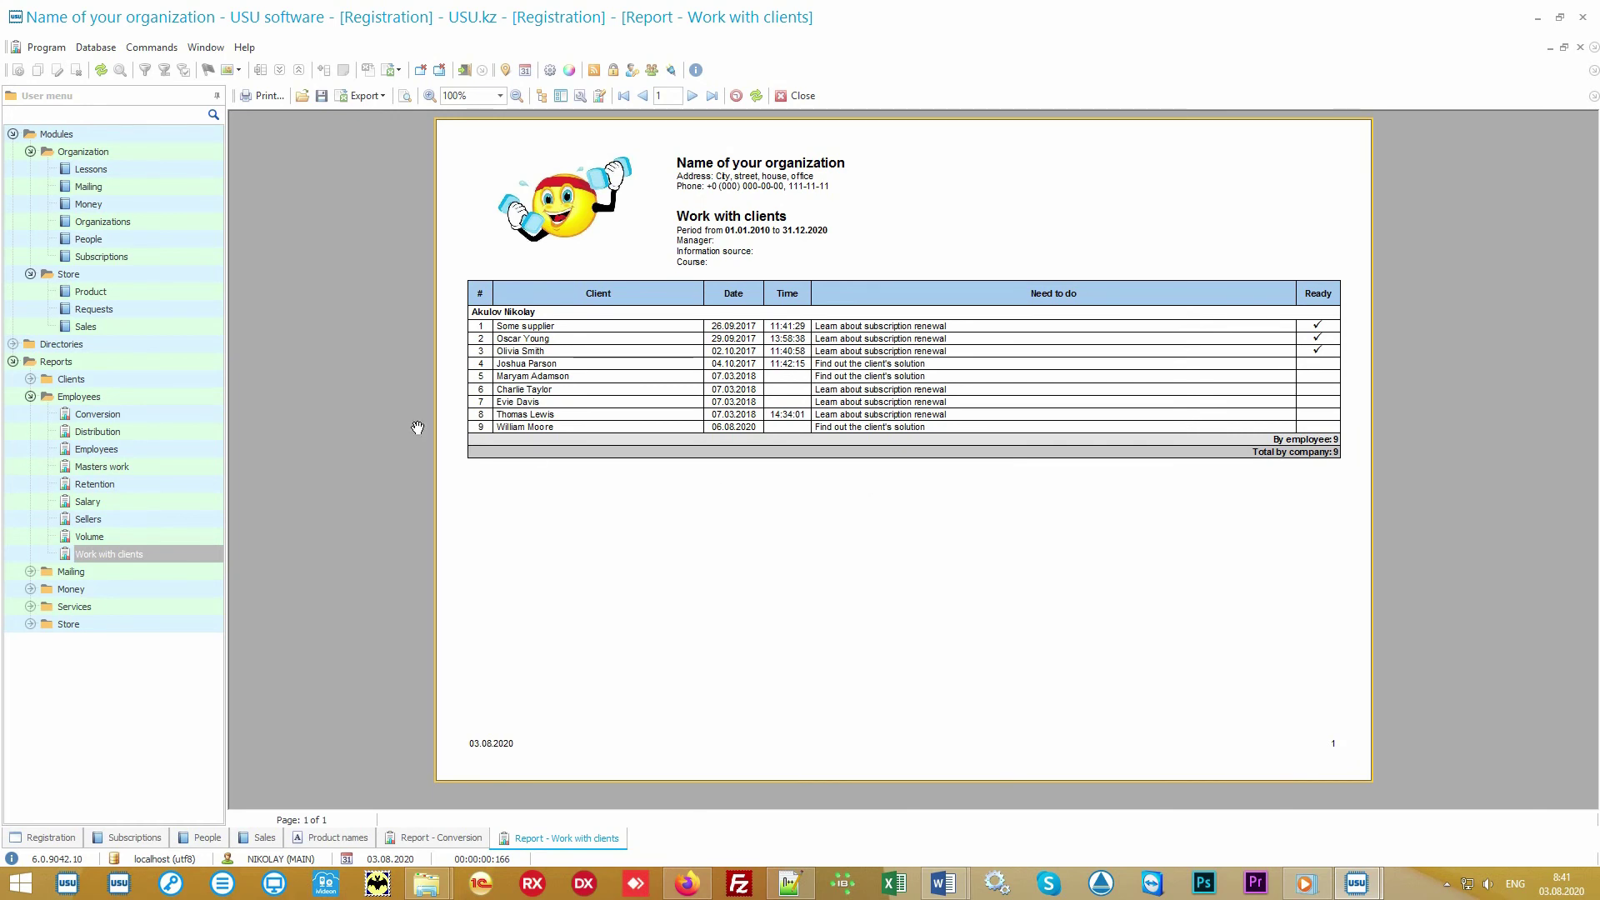
- Expand the Store, Services, Money, Mailing, Employees and Clients groups under Reports
{"action": "left_click", "coordinate": [109, 365]}
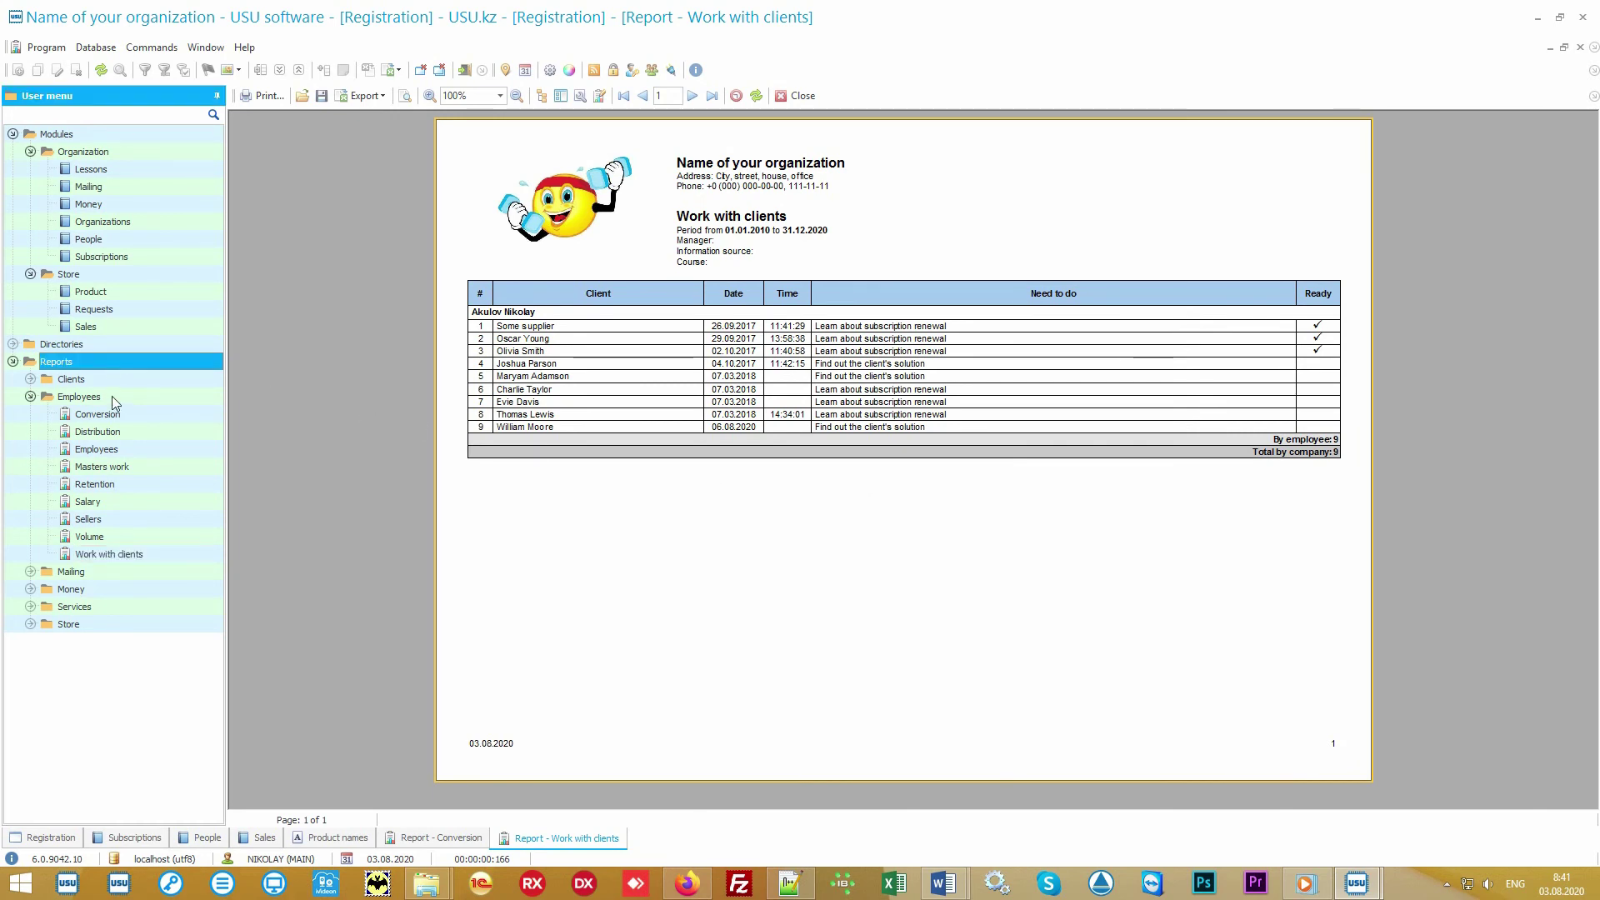
{"action": "left_click", "coordinate": [75, 399]}
{"action": "left_click", "coordinate": [30, 398]}
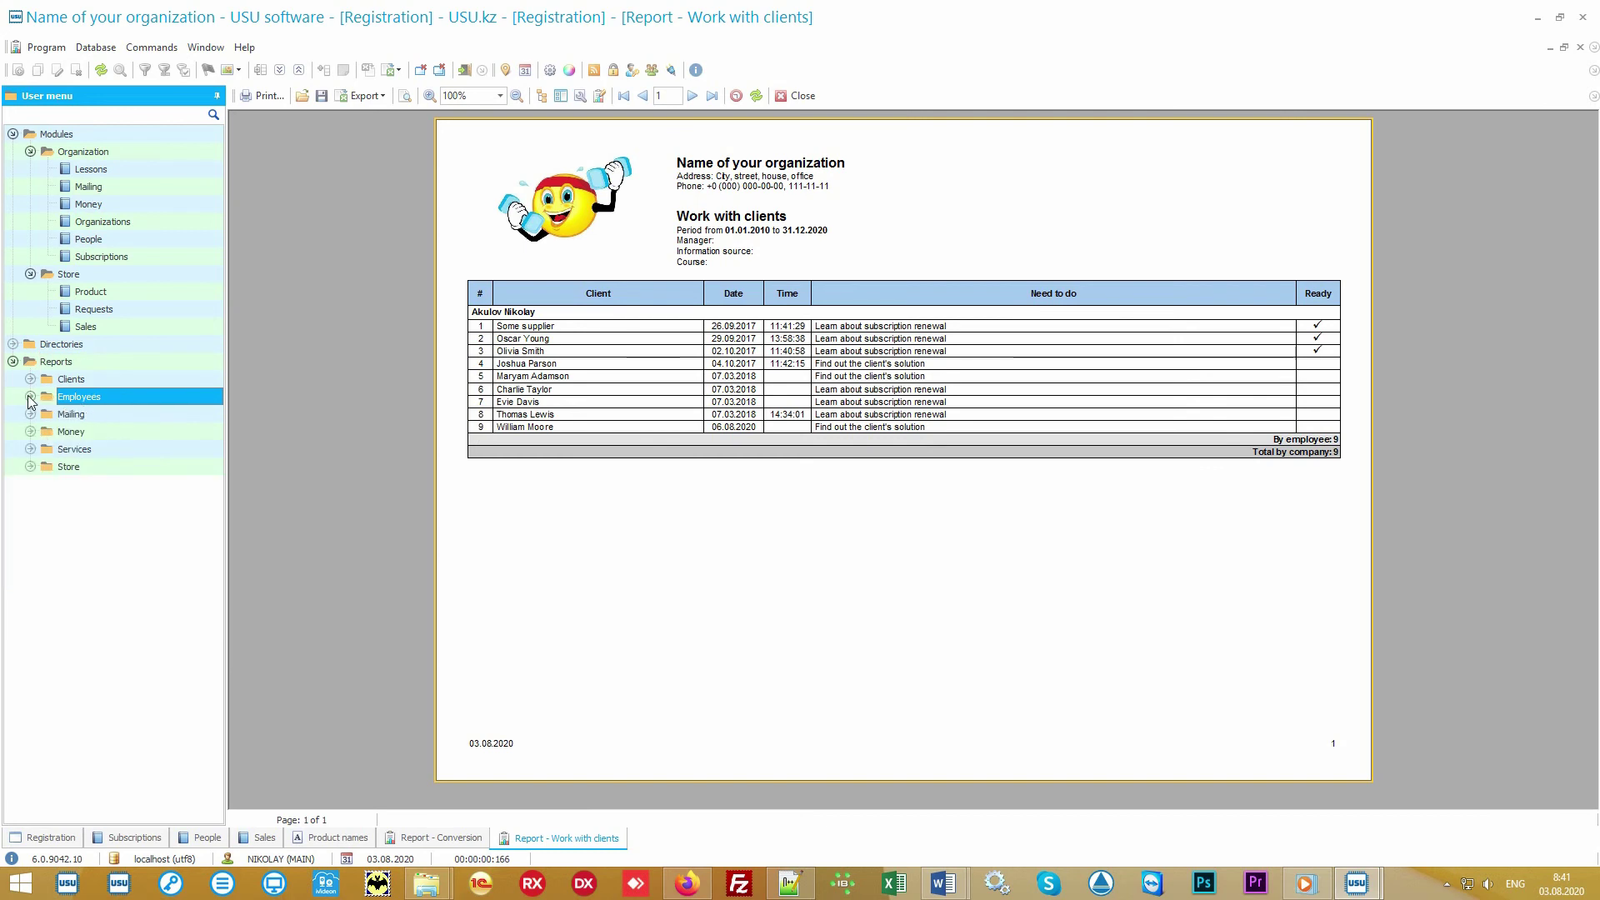
{"action": "left_click", "coordinate": [30, 467]}
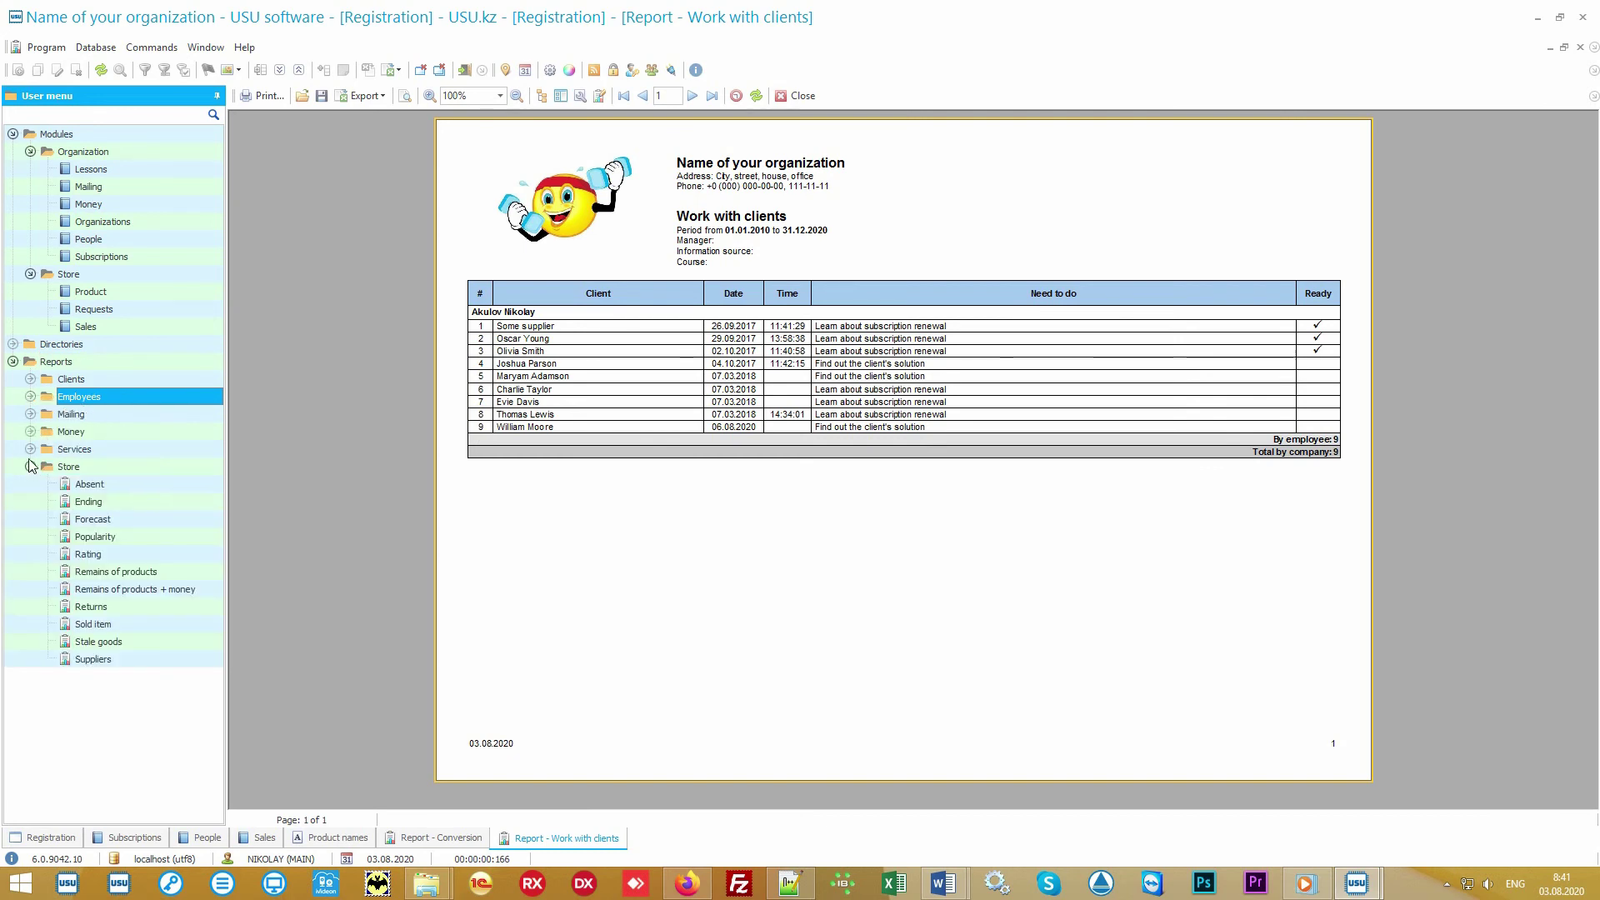
{"action": "left_click", "coordinate": [30, 449]}
{"action": "left_click", "coordinate": [30, 432]}
{"action": "left_click", "coordinate": [30, 414]}
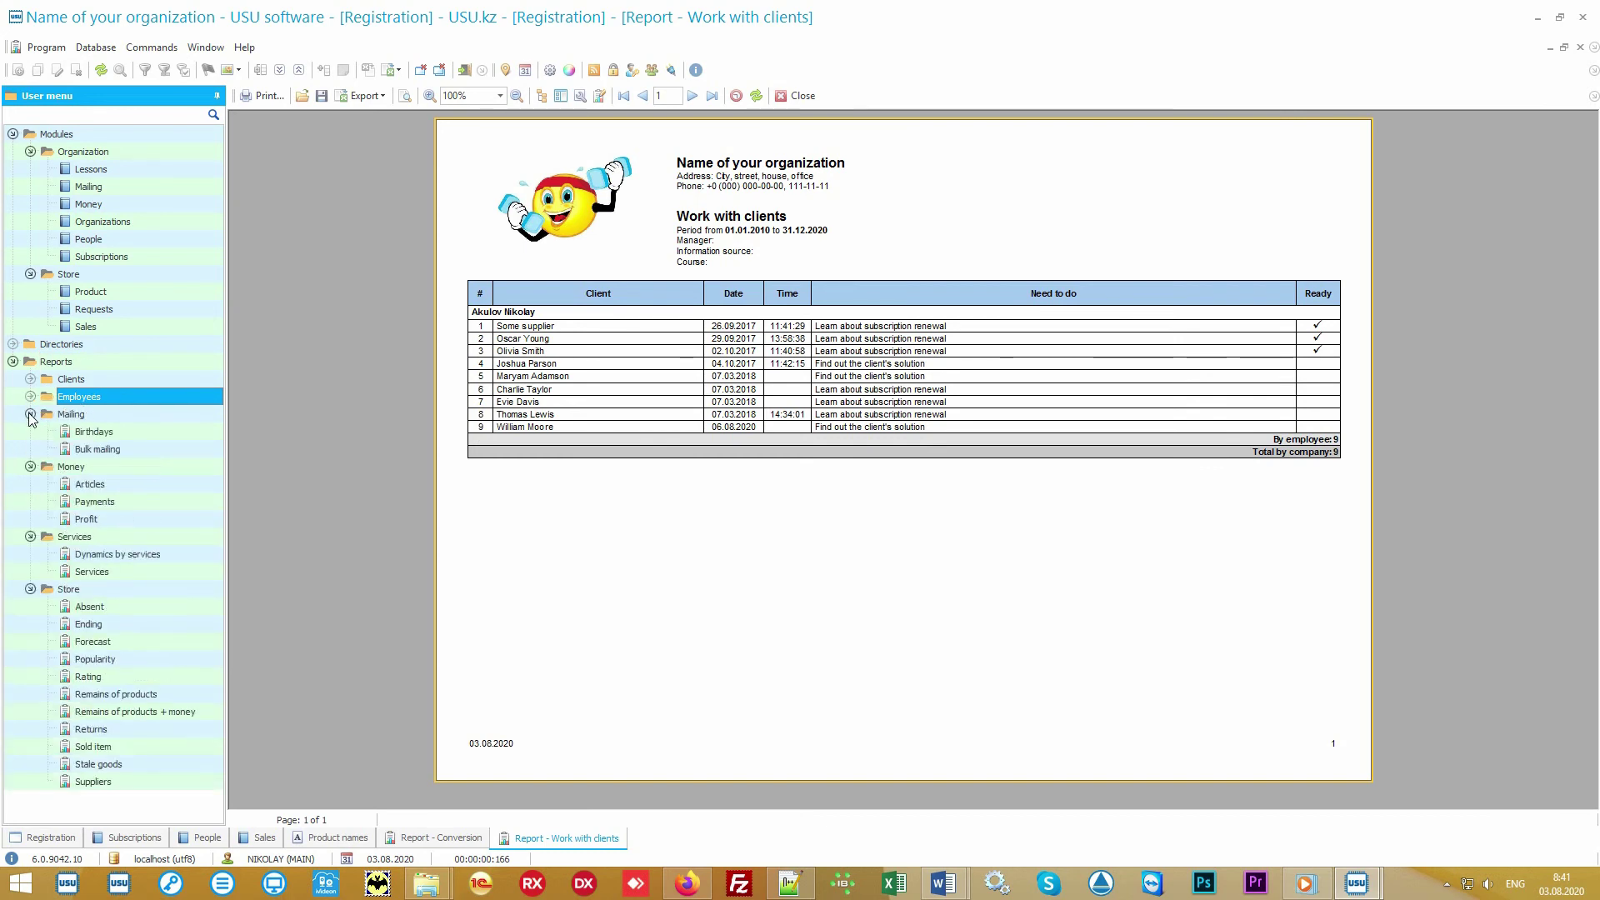
{"action": "left_click", "coordinate": [30, 397]}
{"action": "left_click", "coordinate": [30, 381]}
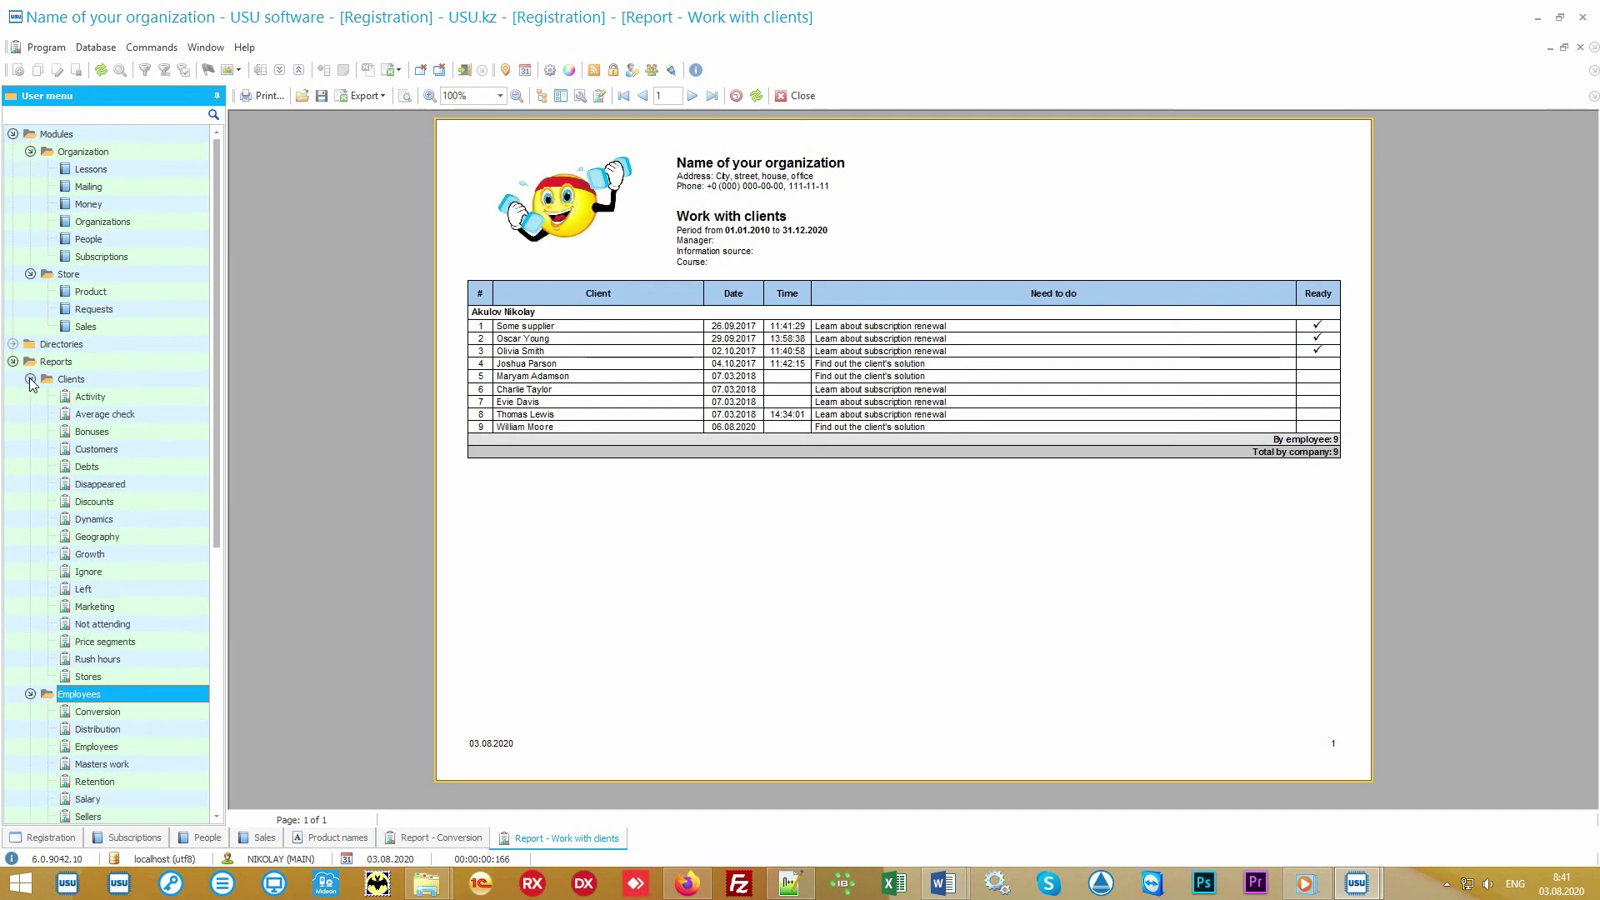
- Collapse the Modules group and look through the full list of reports from Clients to Store
{"action": "left_click", "coordinate": [87, 364]}
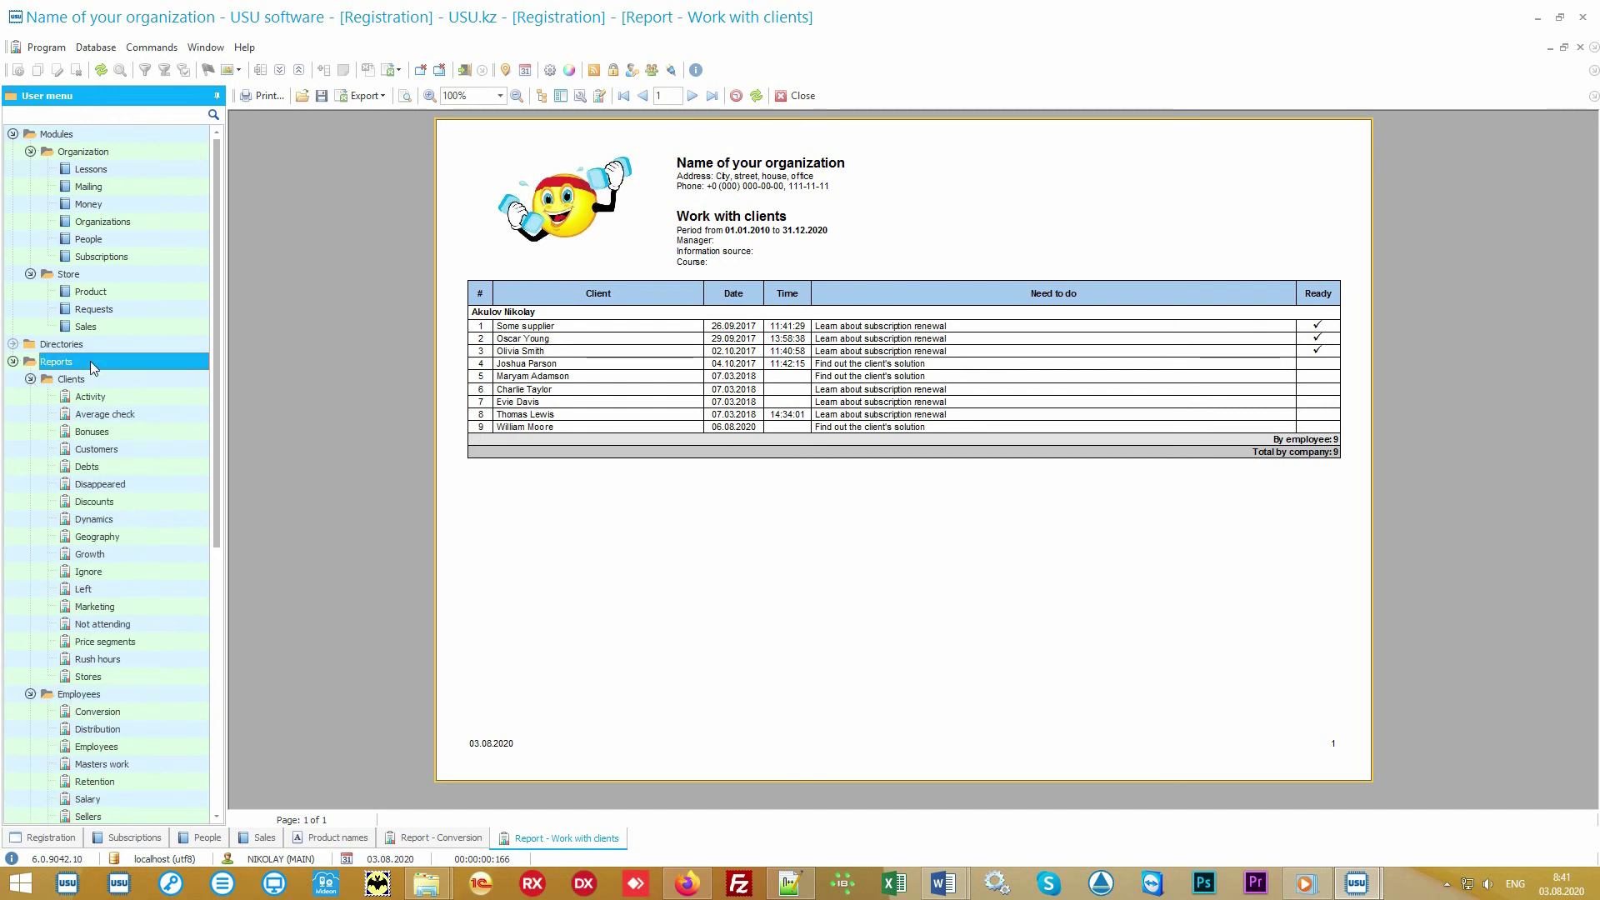
{"action": "left_click", "coordinate": [100, 135]}
{"action": "left_click", "coordinate": [14, 134]}
{"action": "left_click", "coordinate": [55, 170]}
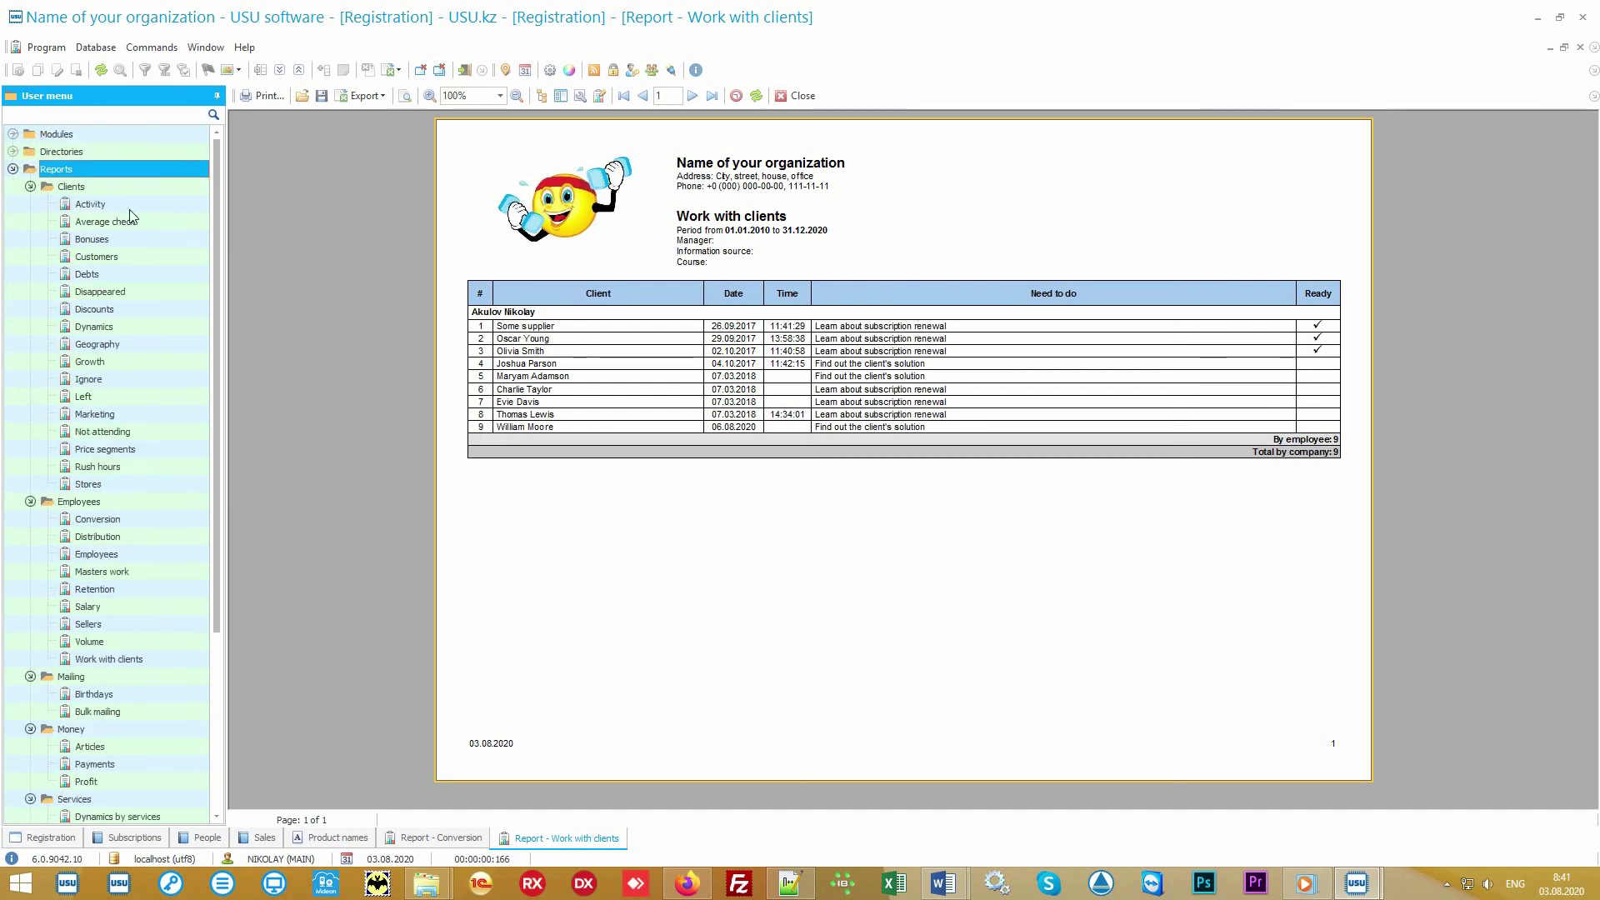
{"action": "left_click_drag", "start_coordinate": [216, 240], "coordinate": [221, 419]}
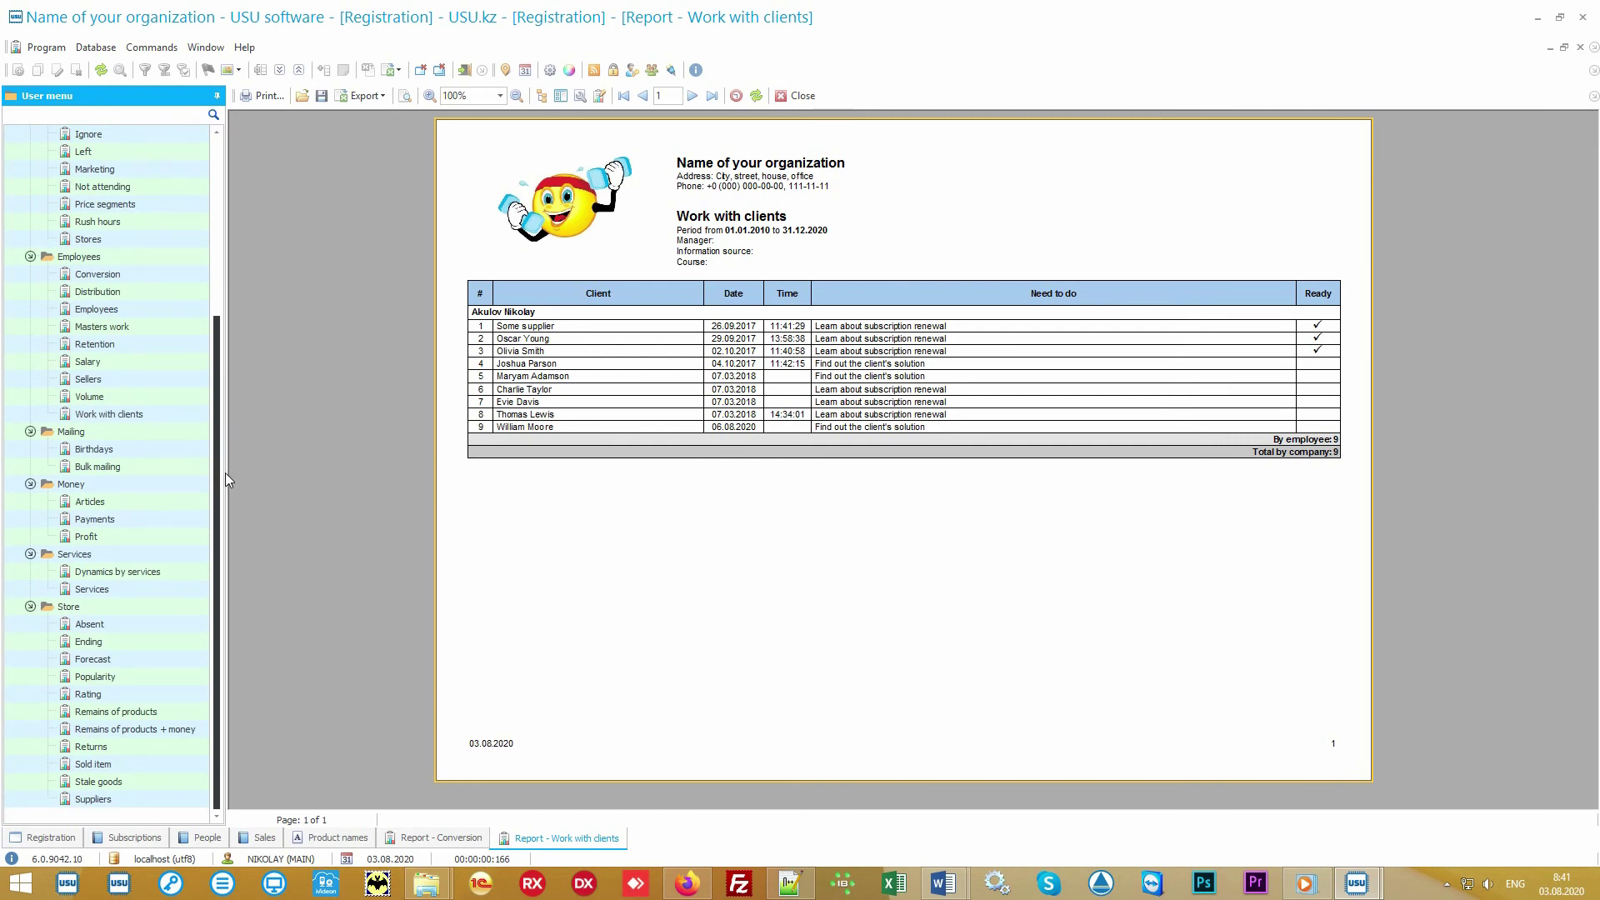
{"action": "left_click_drag", "start_coordinate": [225, 473], "coordinate": [233, 174]}
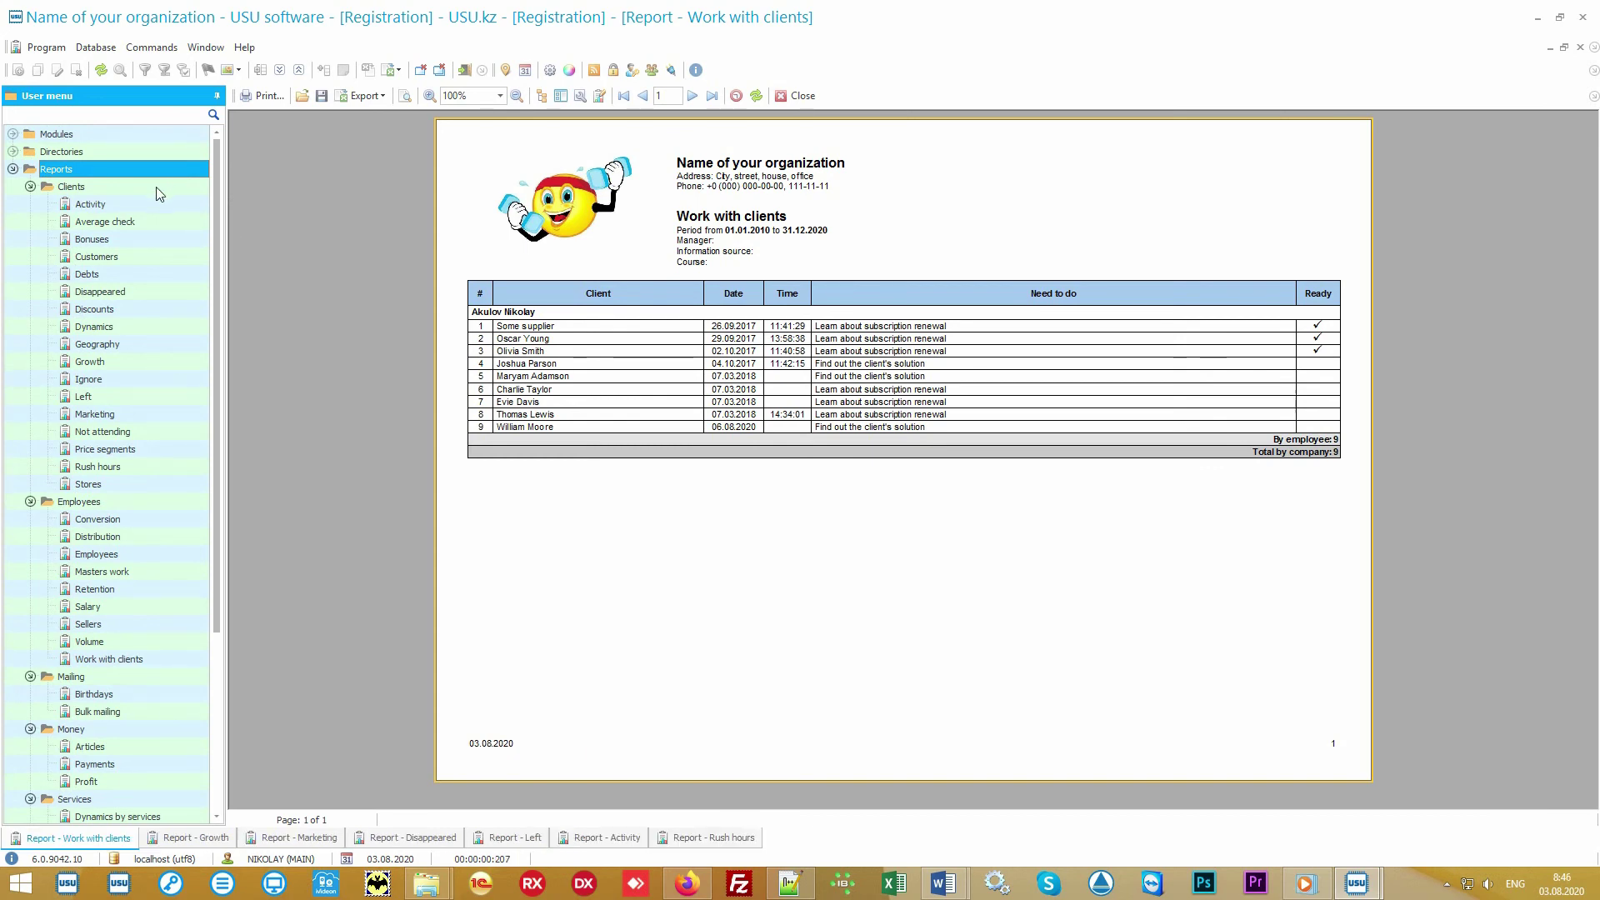
- Examine the Growth, Marketing, Disappeared and Left client reports, including the dynamics and reasons for leaving
{"action": "left_click", "coordinate": [157, 188]}
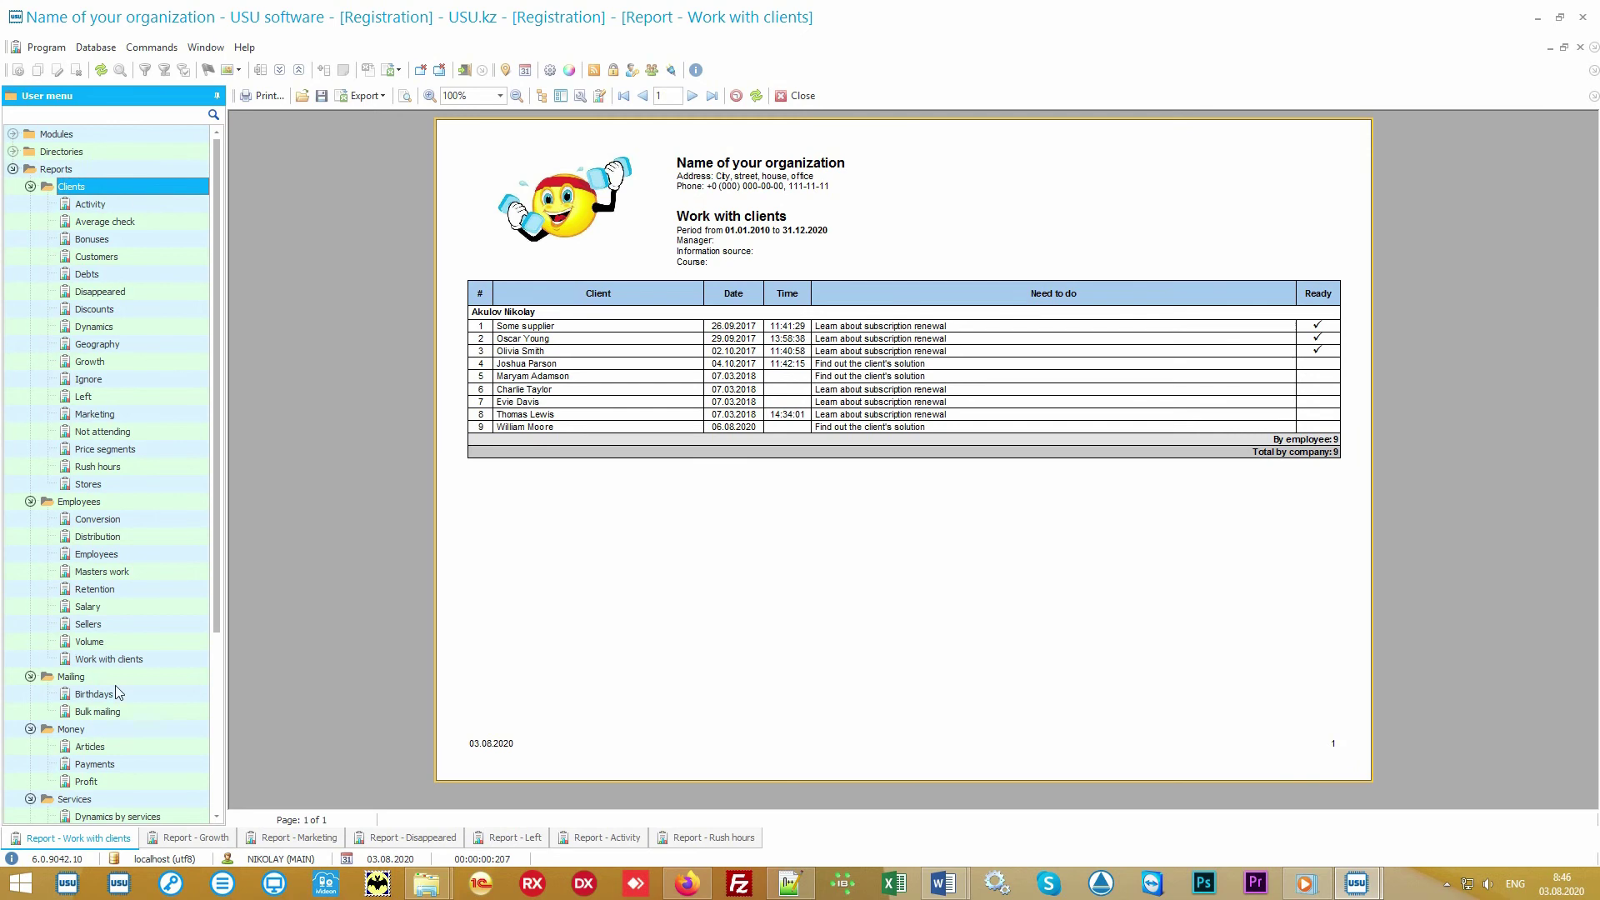
{"action": "left_click", "coordinate": [190, 838]}
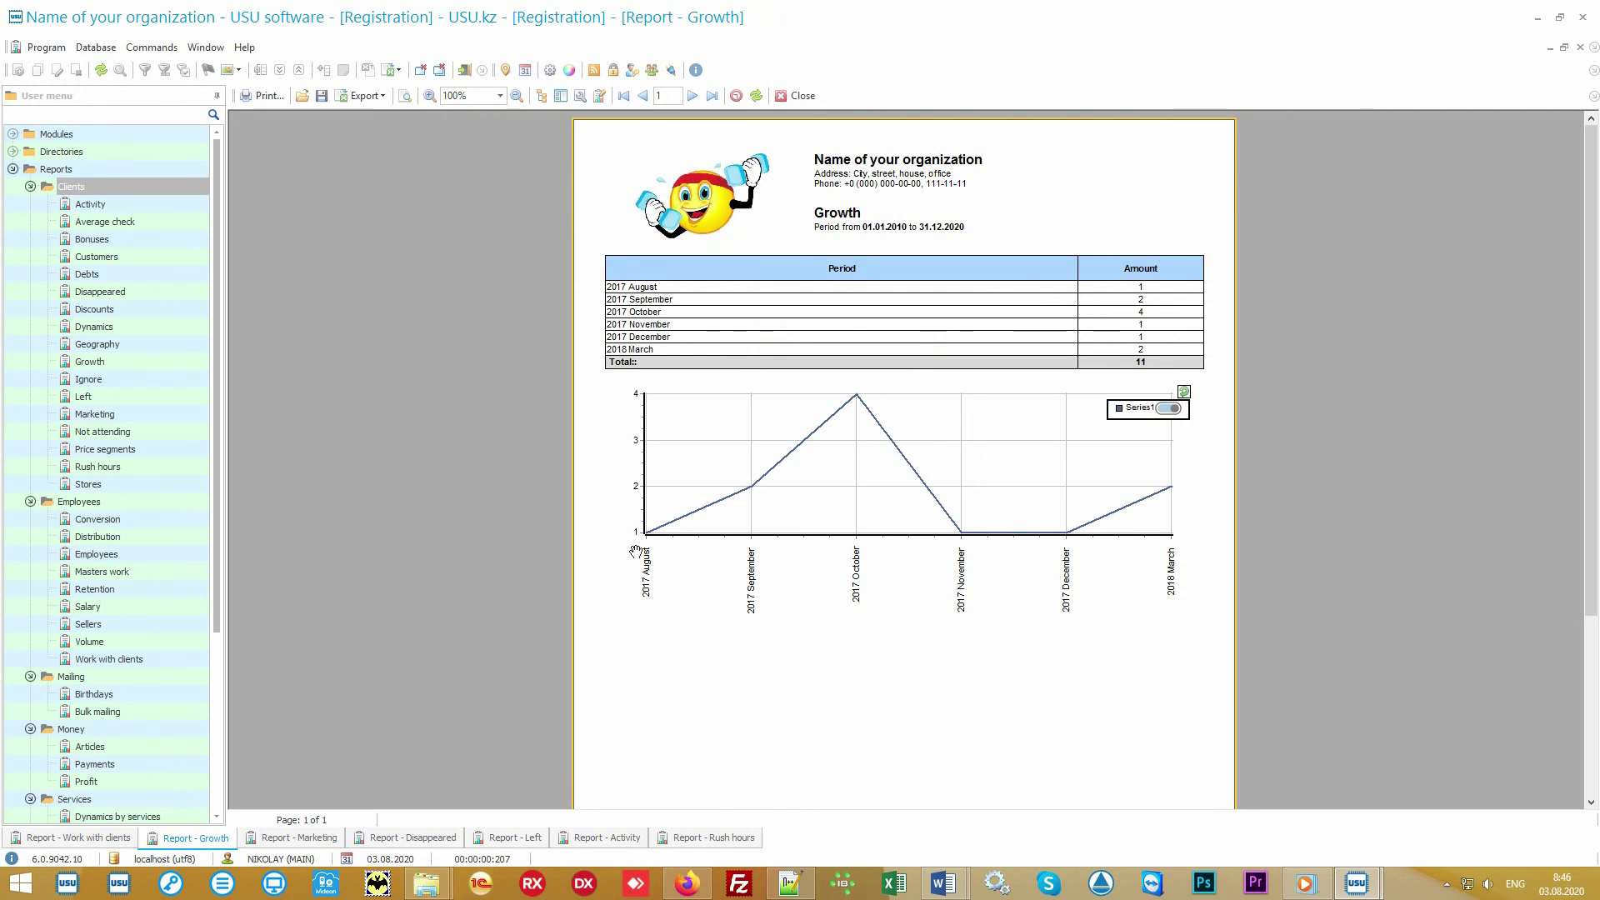
{"action": "left_click", "coordinate": [316, 839]}
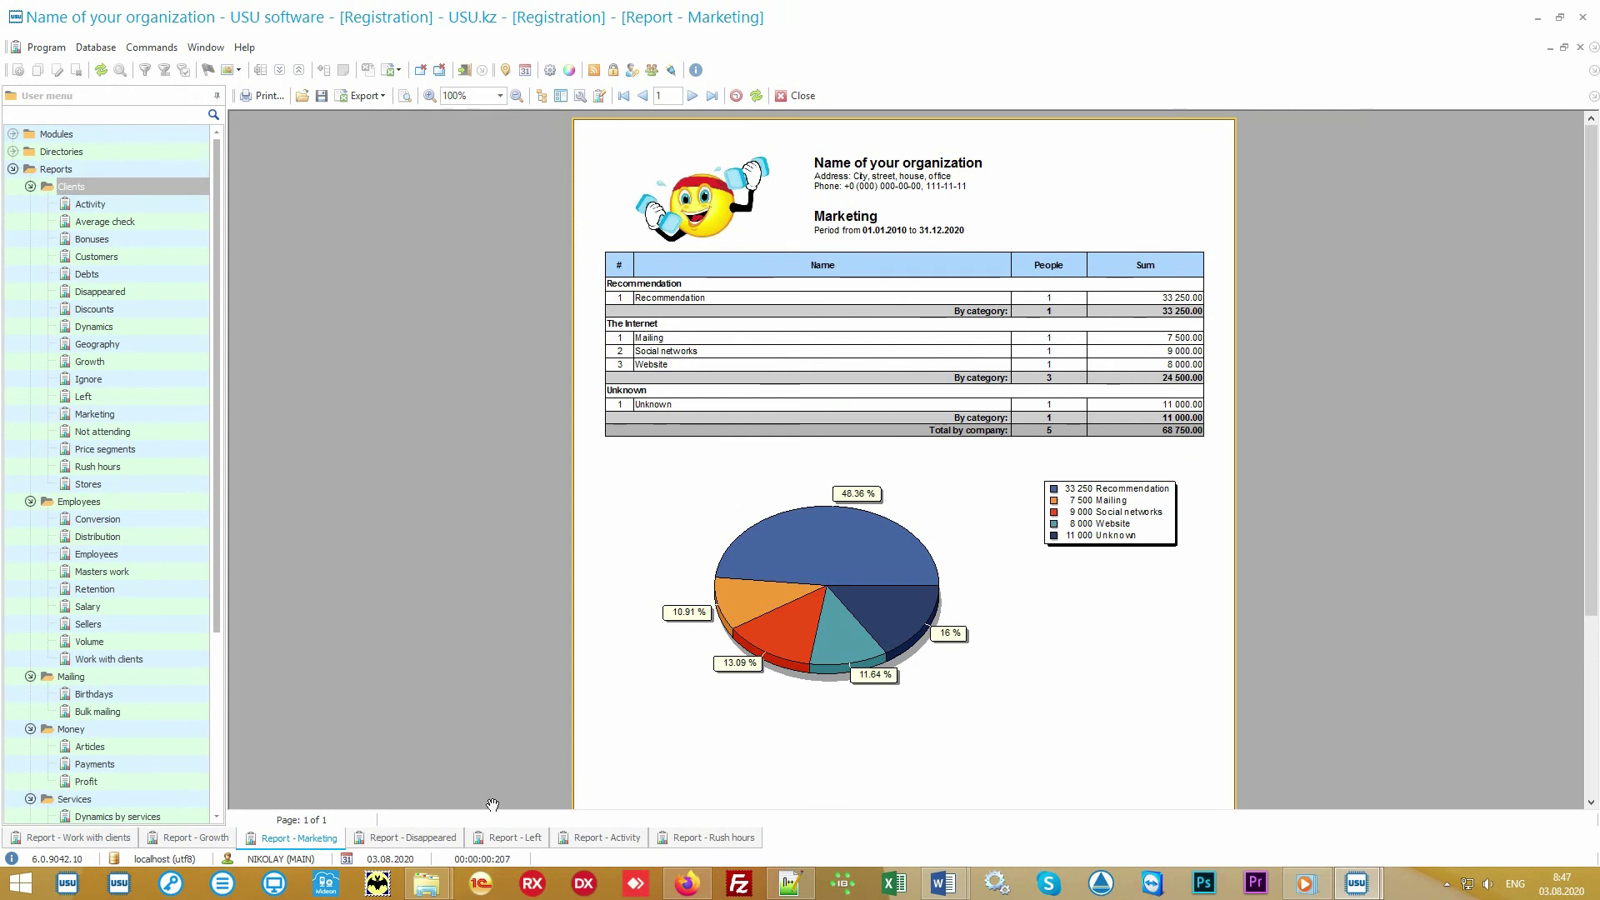
{"action": "left_click", "coordinate": [427, 838]}
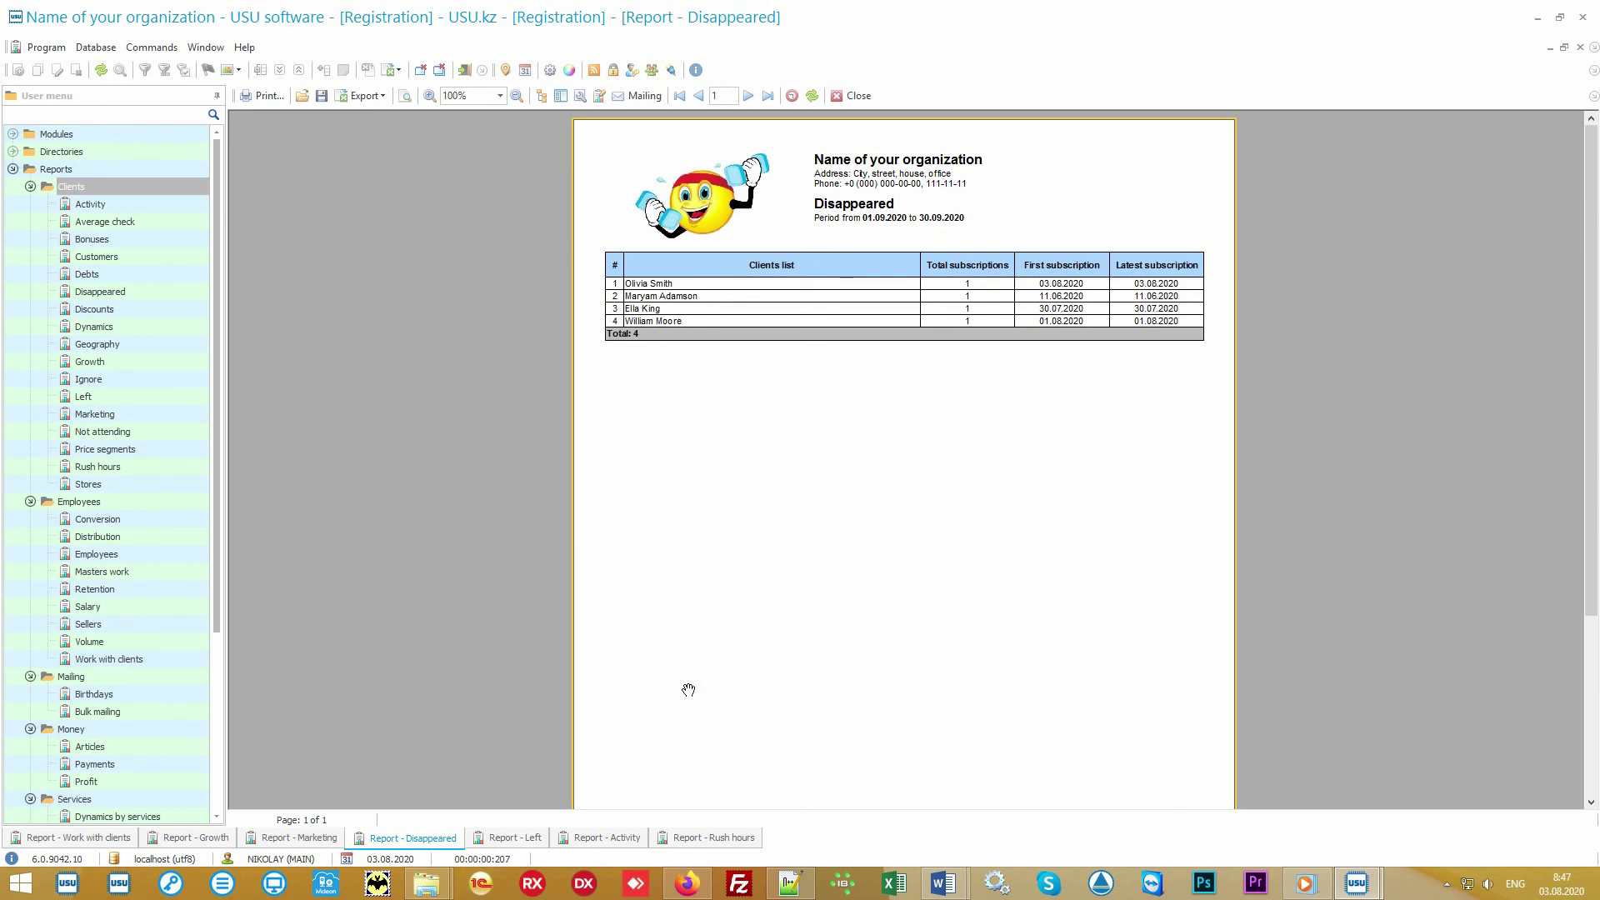
{"action": "left_click", "coordinate": [498, 839]}
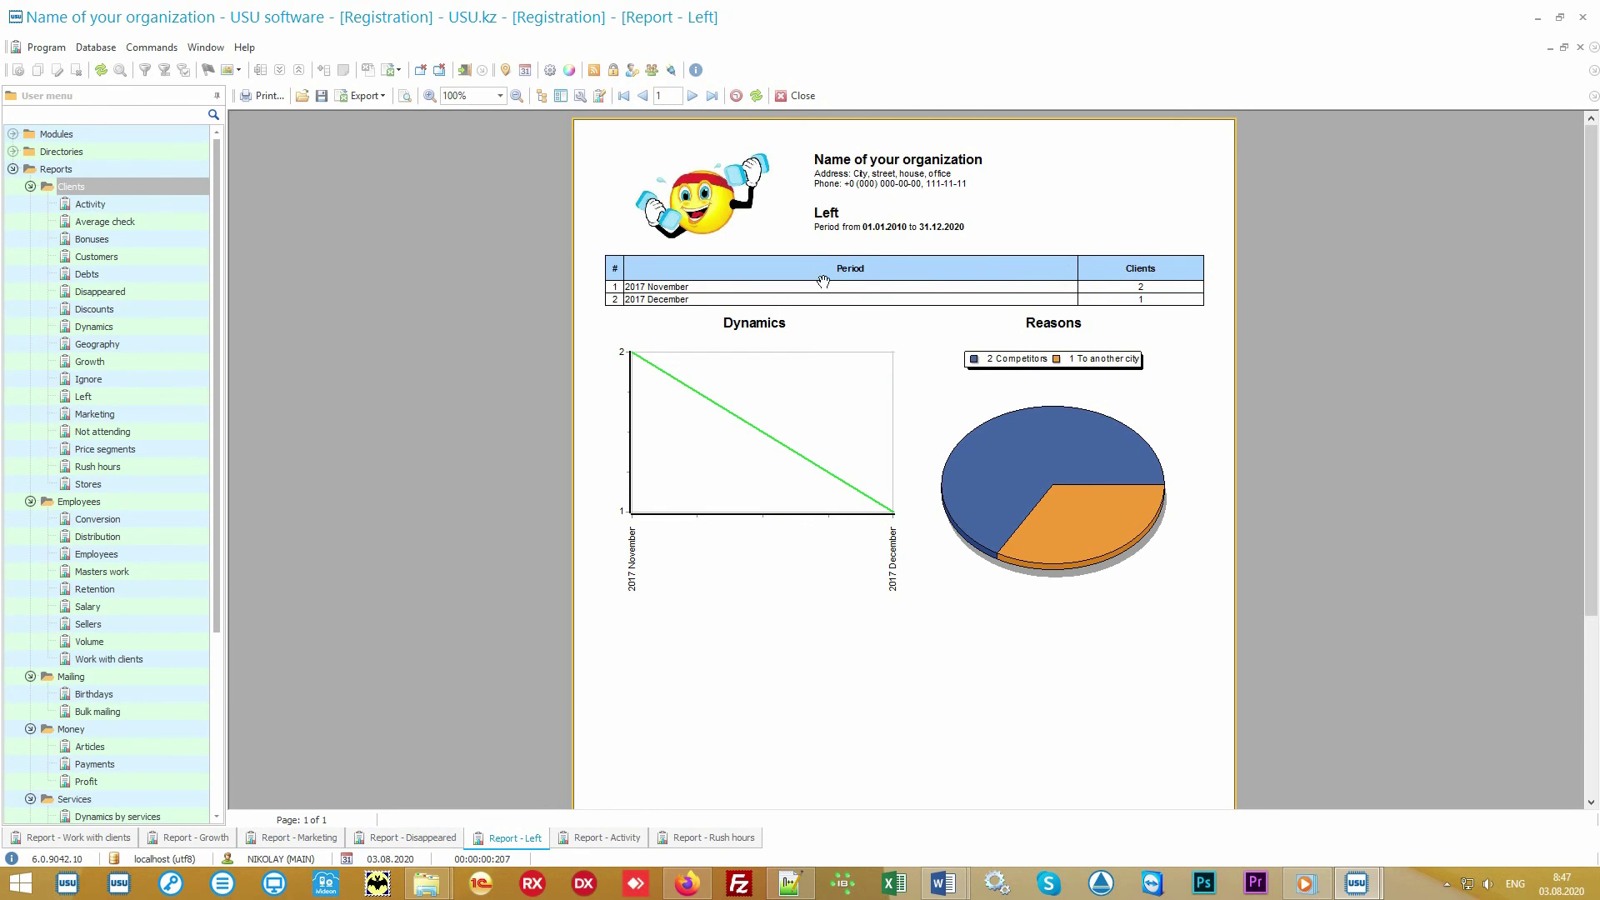
{"action": "mouse_move", "coordinate": [617, 369]}
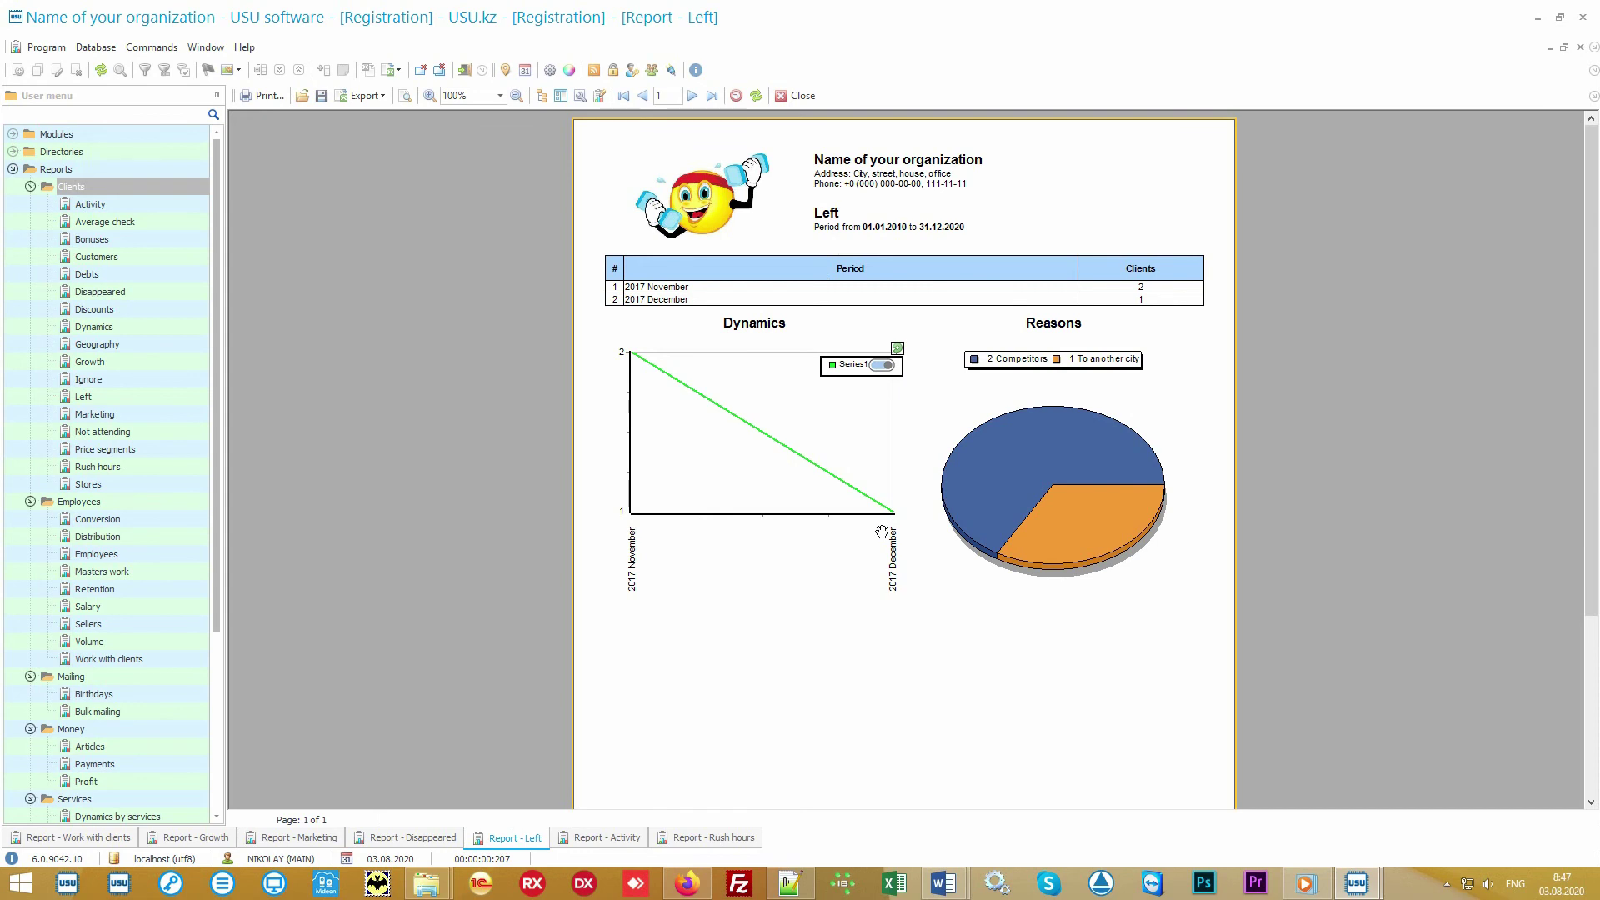
{"action": "mouse_move", "coordinate": [965, 465]}
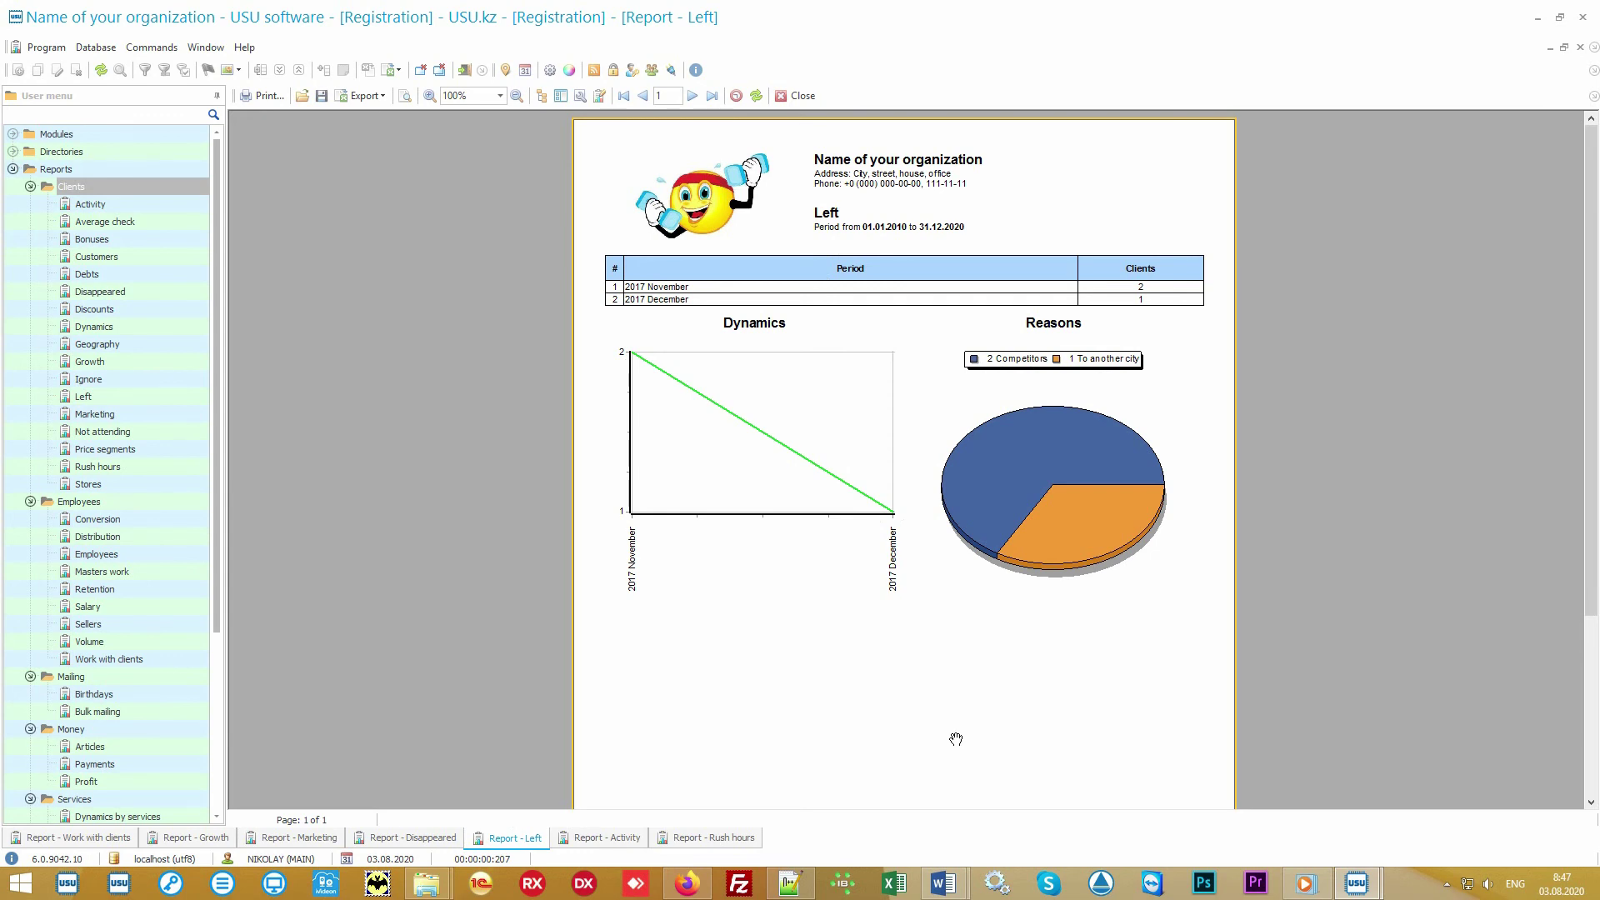
- Examine the Activity, Rush hours, Average check and Customers reports in turn
{"action": "left_click", "coordinate": [607, 837]}
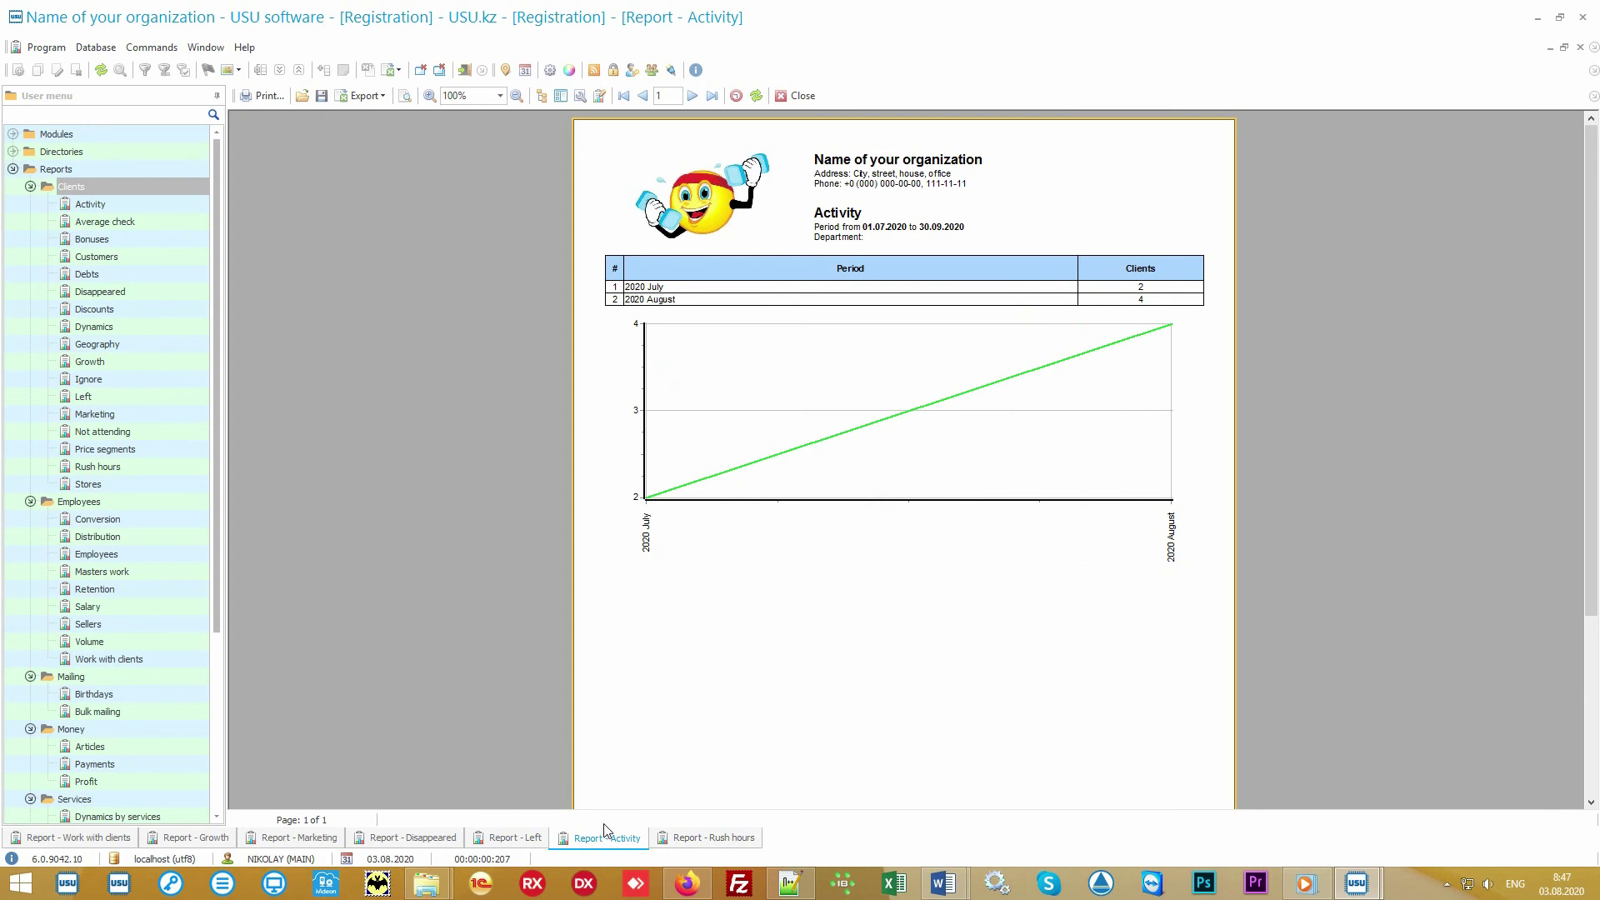
{"action": "mouse_move", "coordinate": [815, 360]}
{"action": "left_click", "coordinate": [719, 842]}
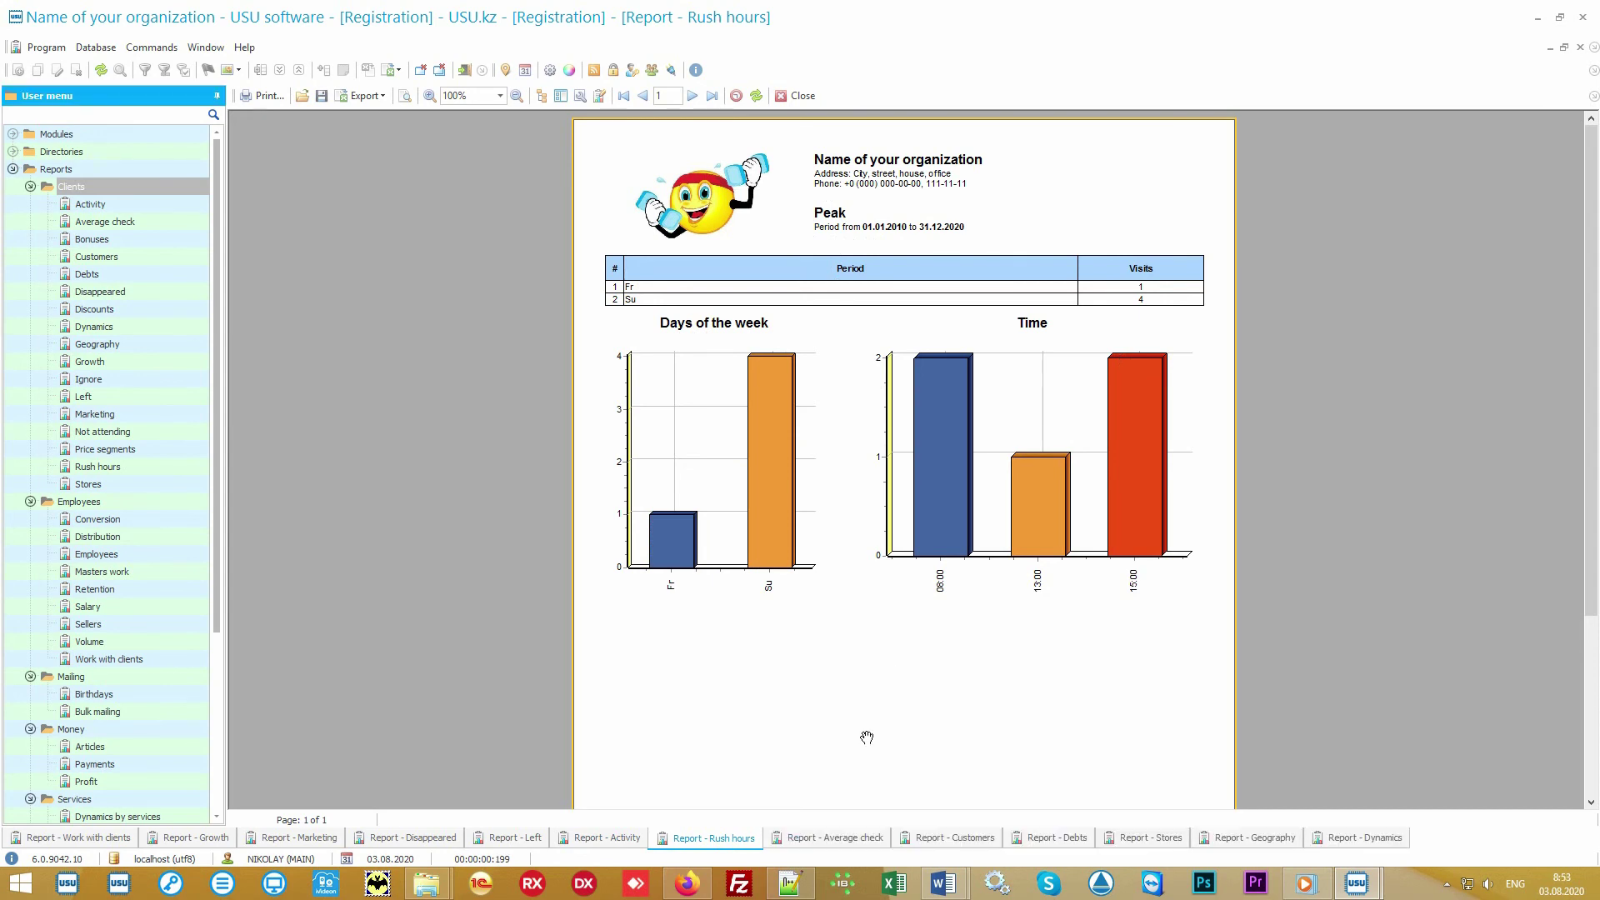
{"action": "left_click", "coordinate": [825, 840]}
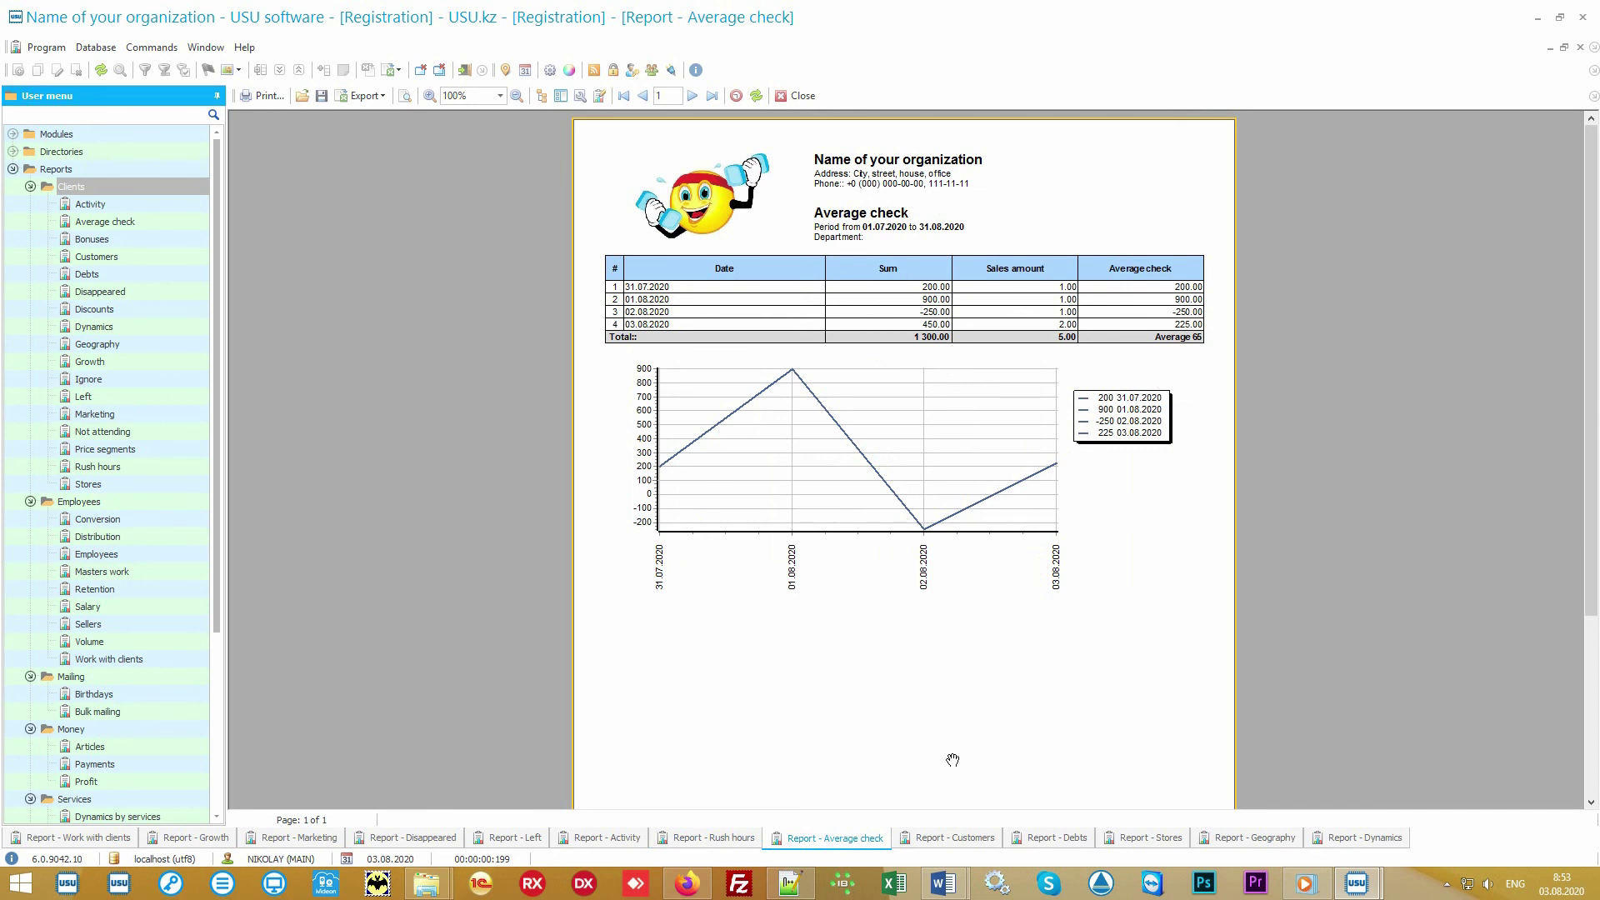
{"action": "left_click", "coordinate": [948, 842]}
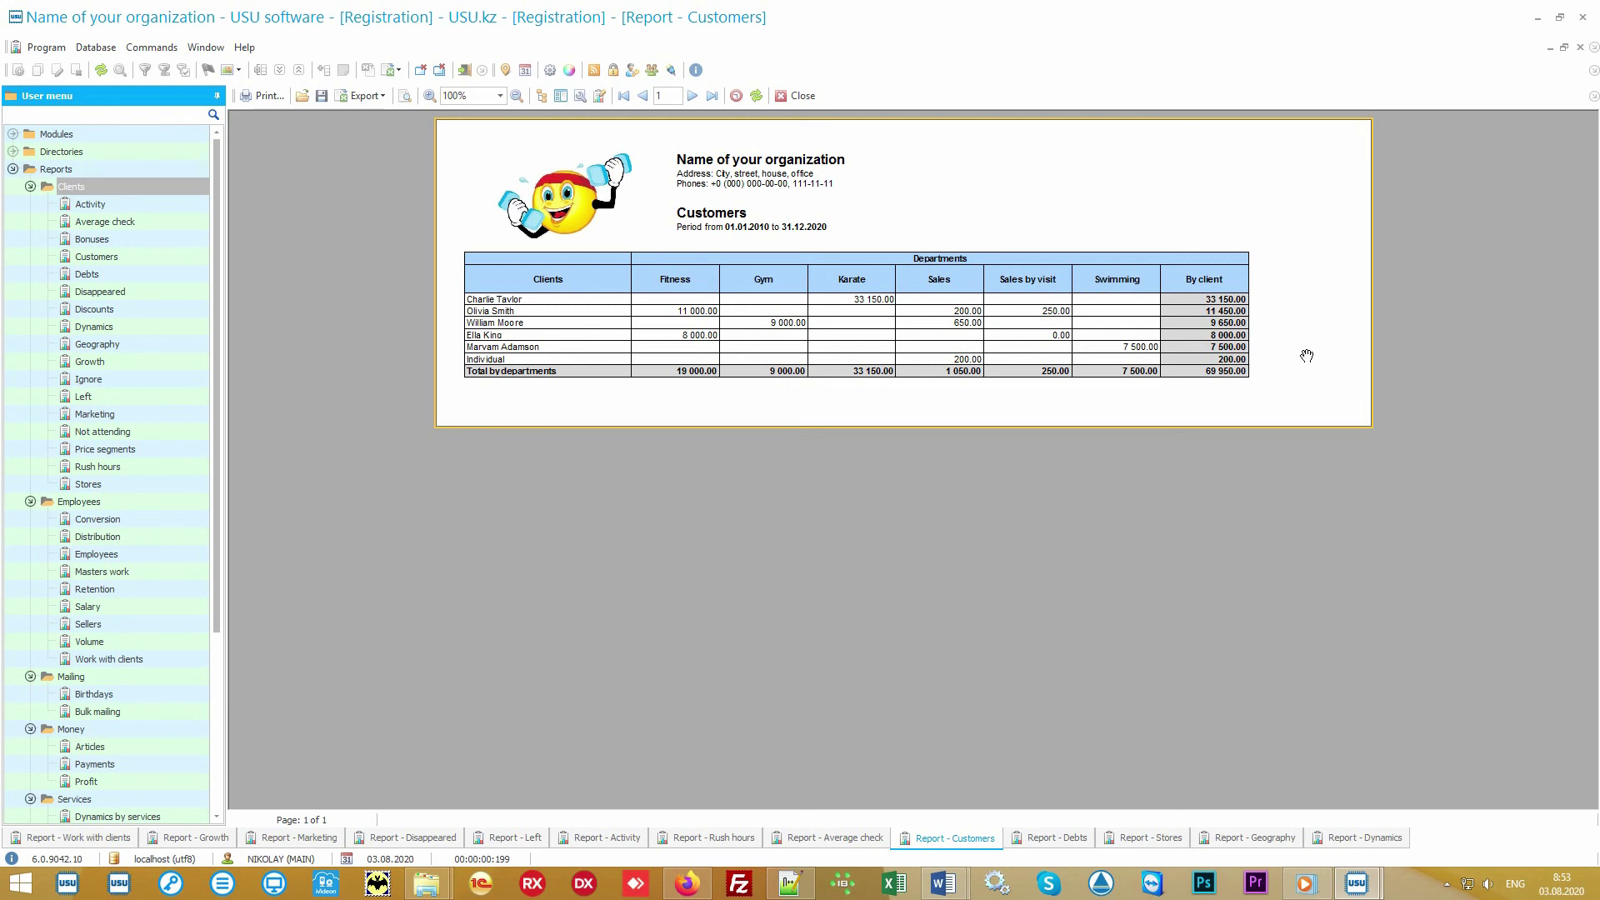
- Examine the Debts, Stores, Geography and Dynamics reports in turn
{"action": "left_click", "coordinate": [1040, 844]}
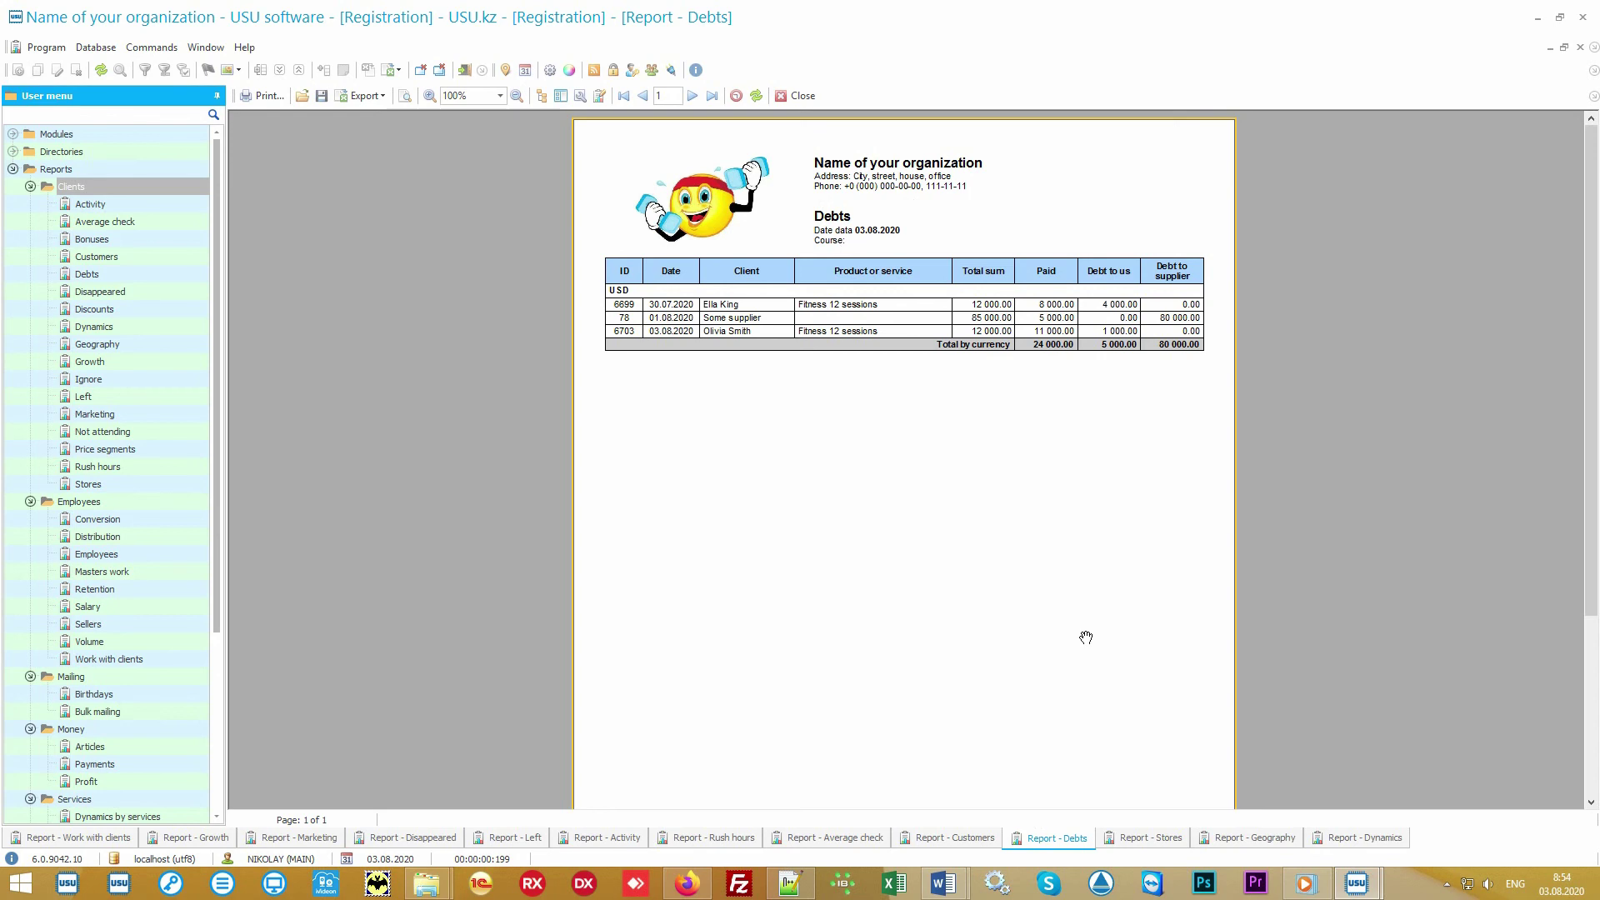
{"action": "left_click", "coordinate": [1142, 845]}
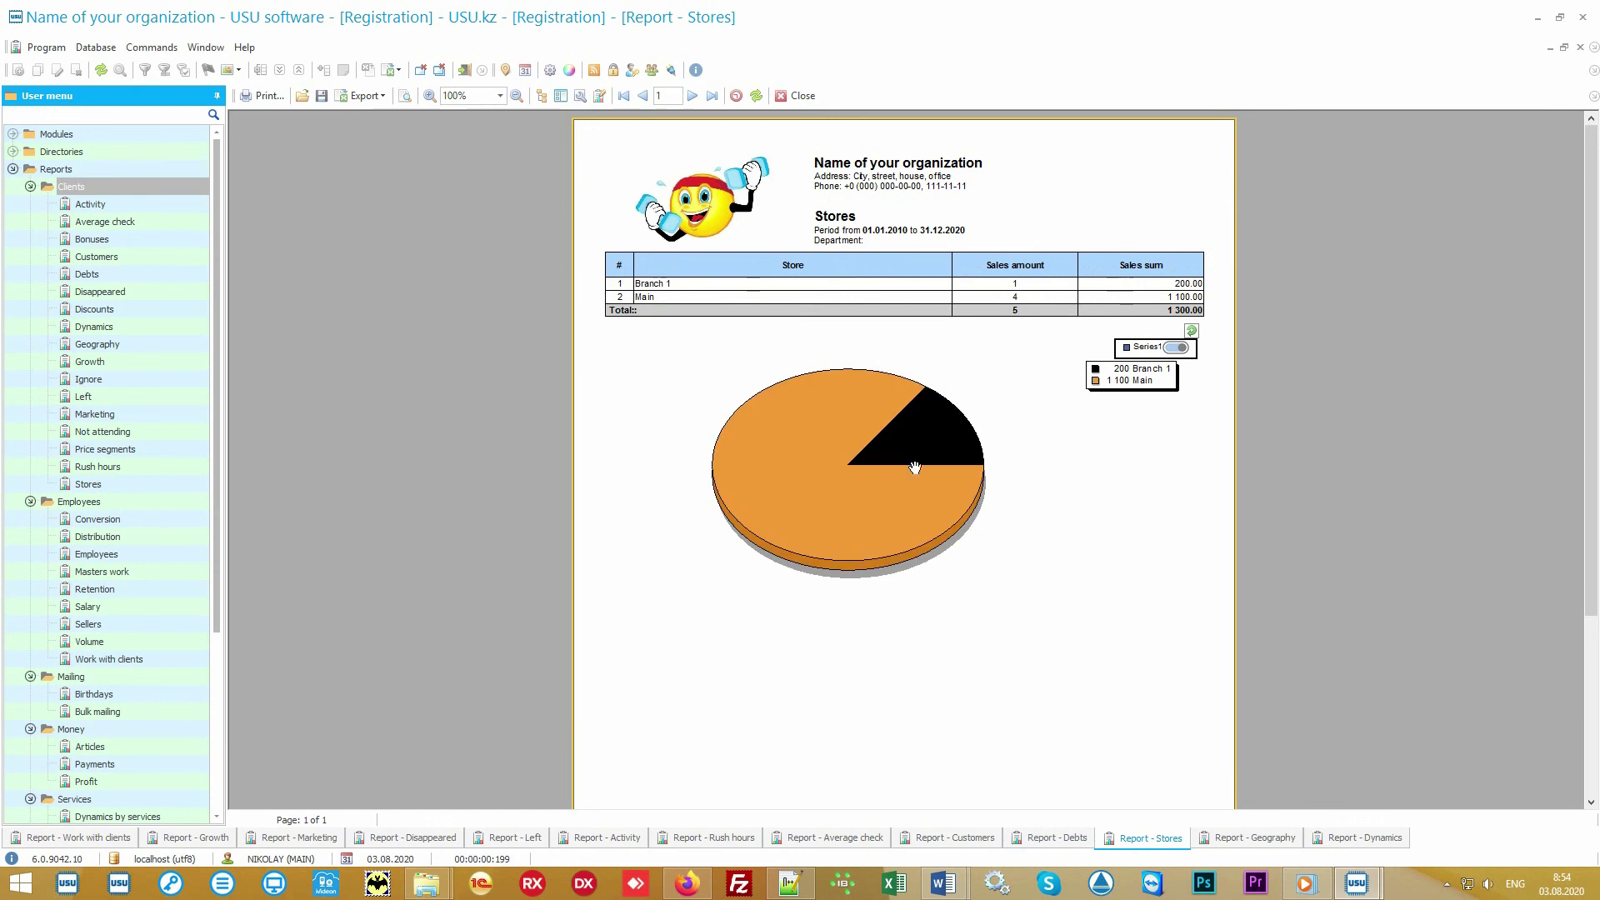
{"action": "left_click", "coordinate": [1266, 842]}
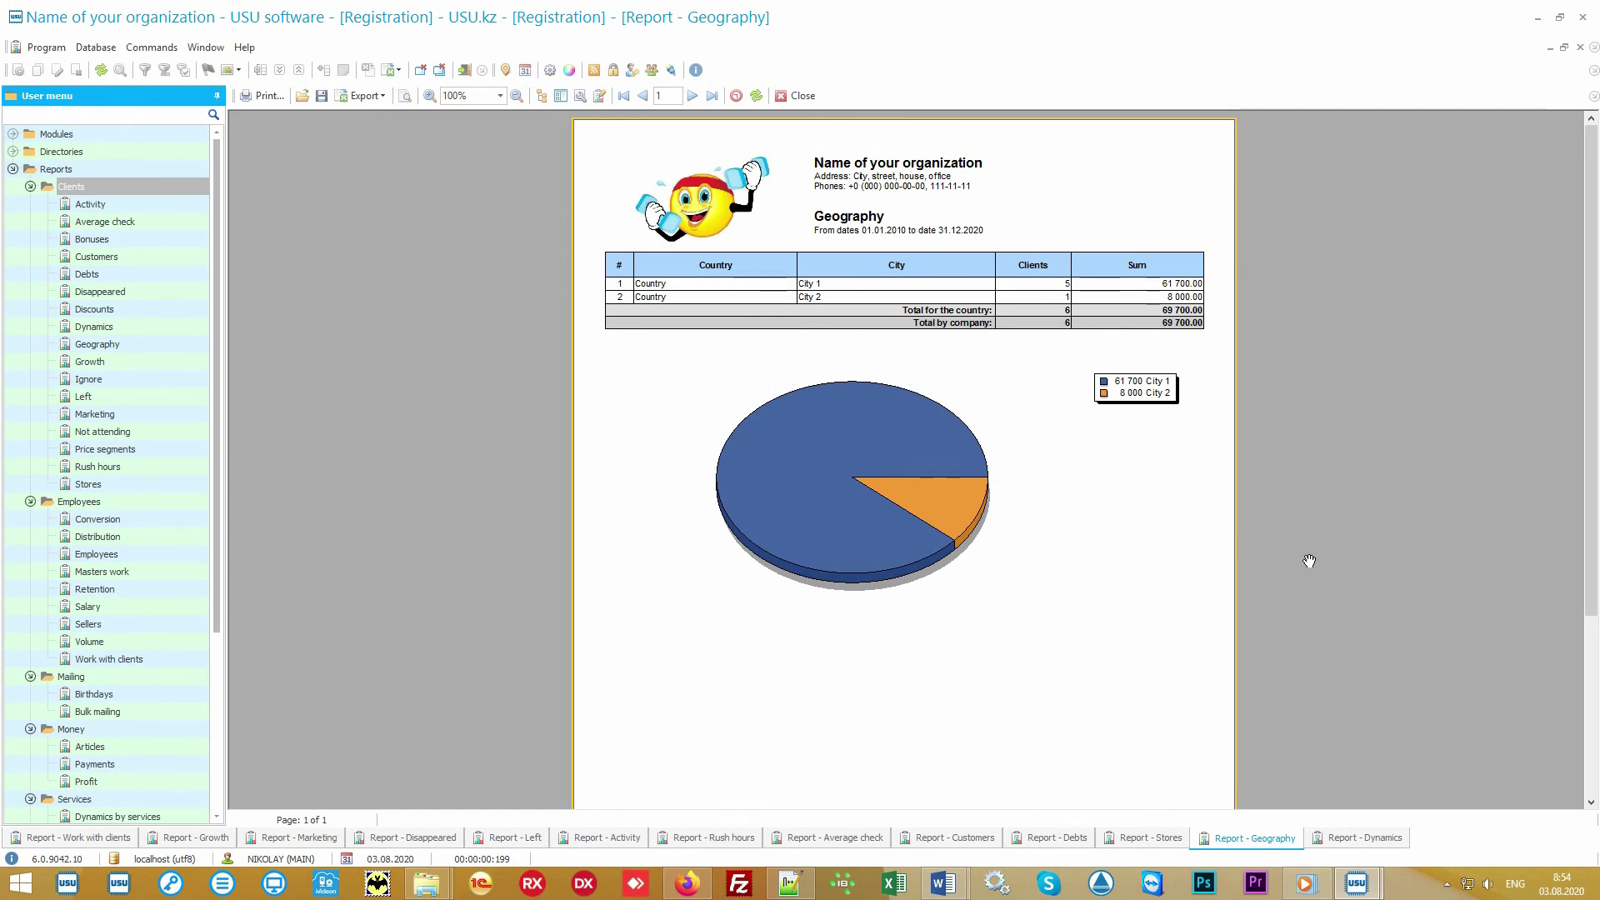
{"action": "left_click", "coordinate": [1367, 840]}
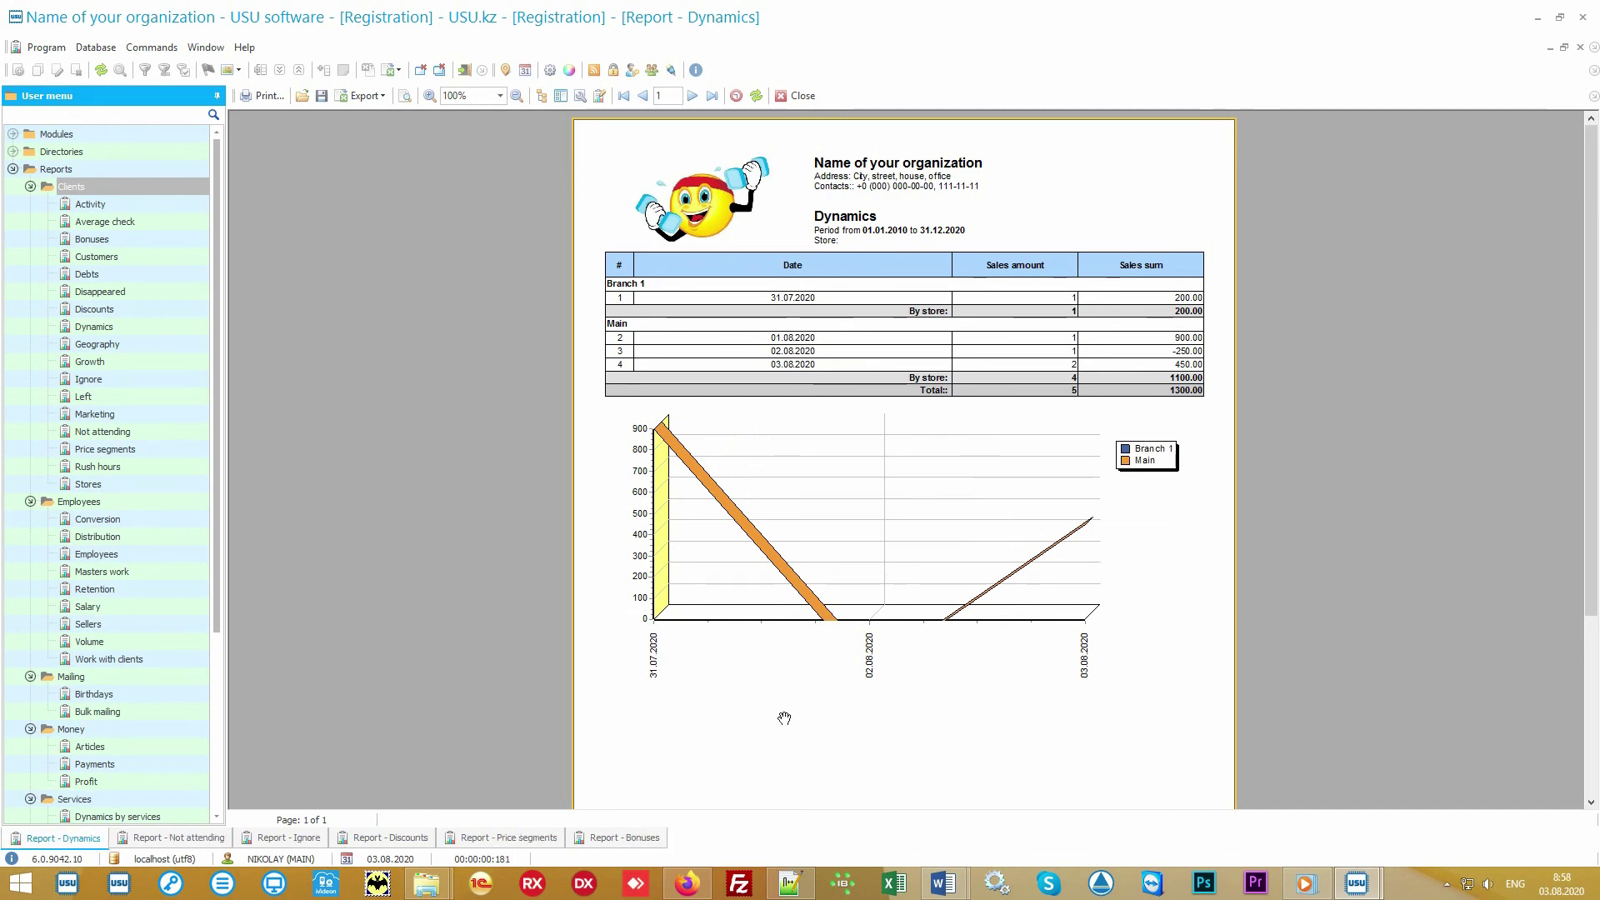
- Examine the Not attending, Ignore and Discounts reports in turn
{"action": "left_click", "coordinate": [191, 838]}
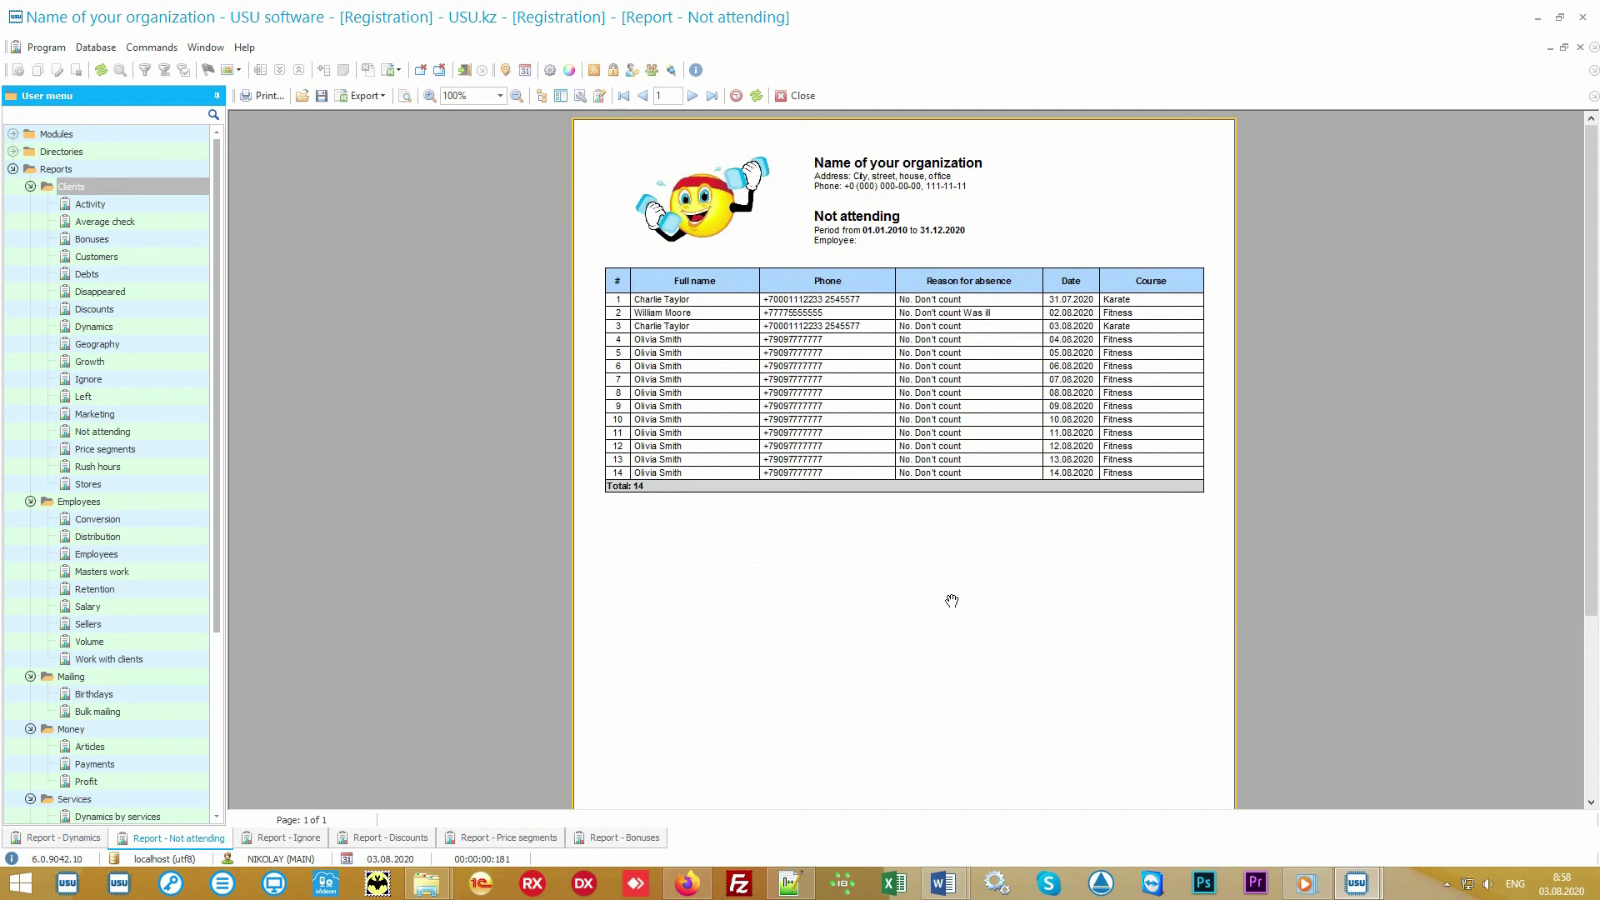
{"action": "left_click", "coordinate": [277, 840]}
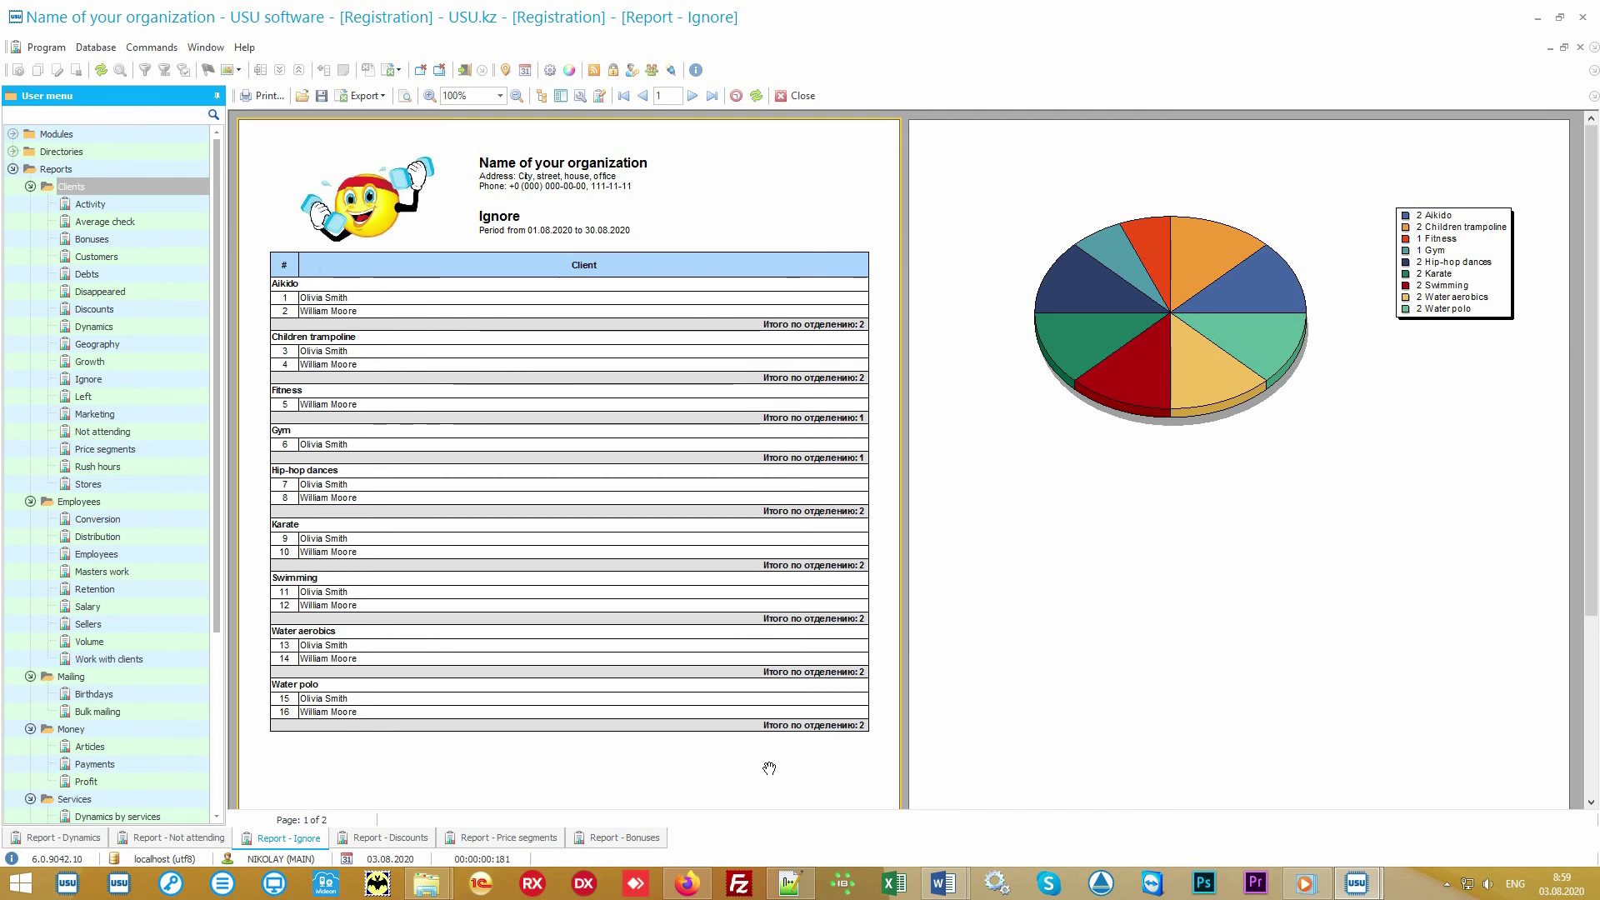
{"action": "left_click", "coordinate": [393, 839]}
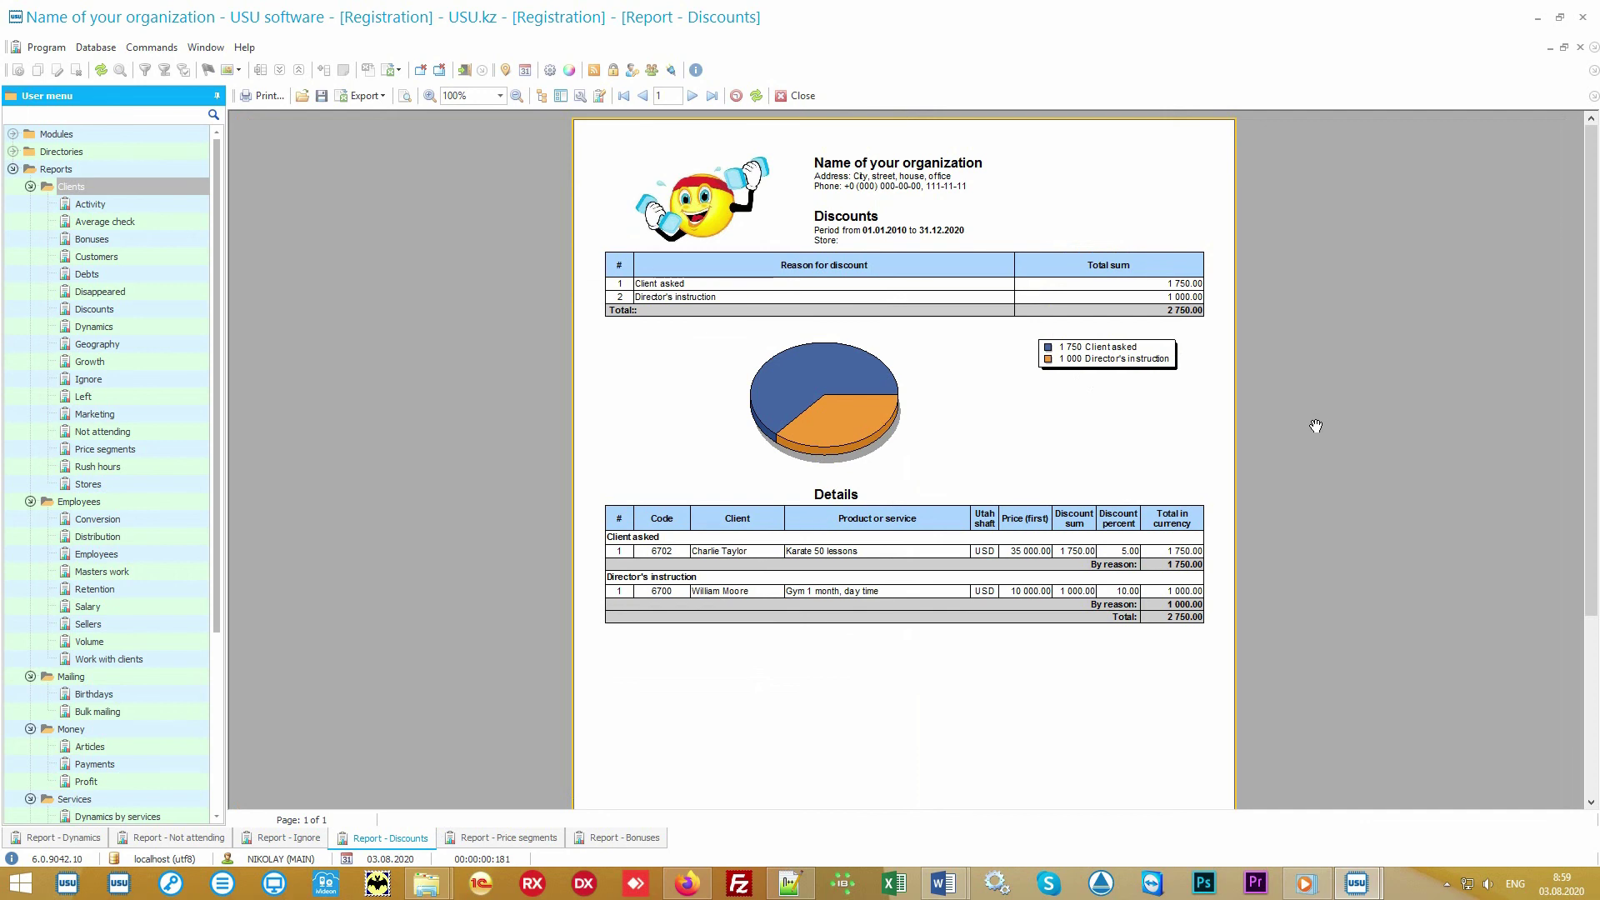
- Examine the Price segments and Bonuses reports, and collapse the Clients report group to move to Employees
{"action": "left_click", "coordinate": [503, 839]}
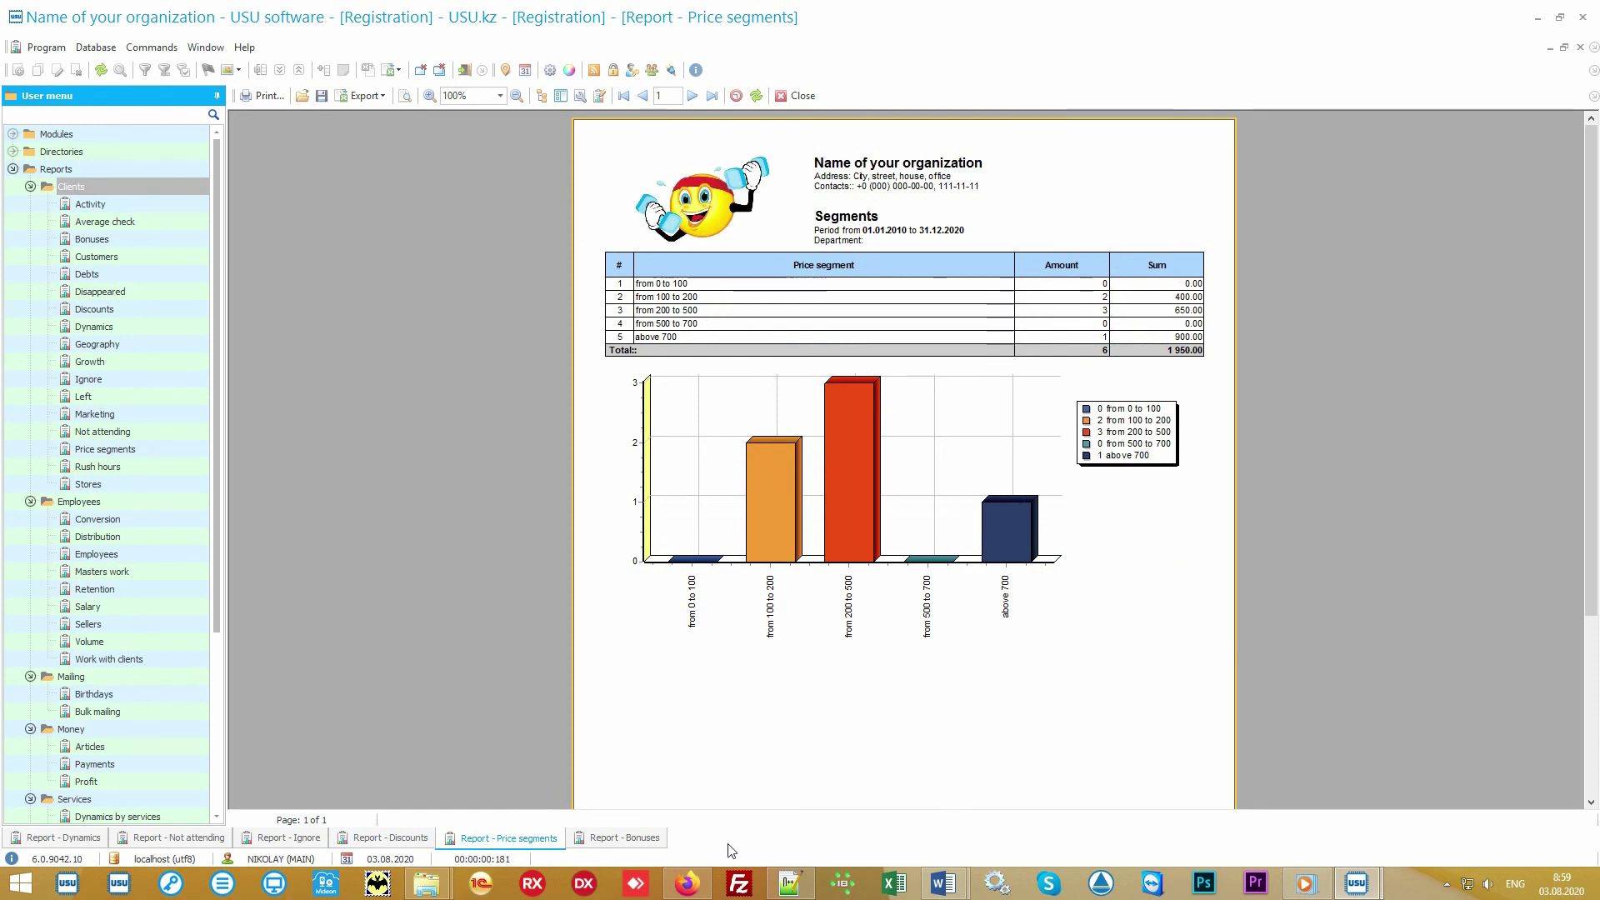
{"action": "left_click", "coordinate": [634, 840]}
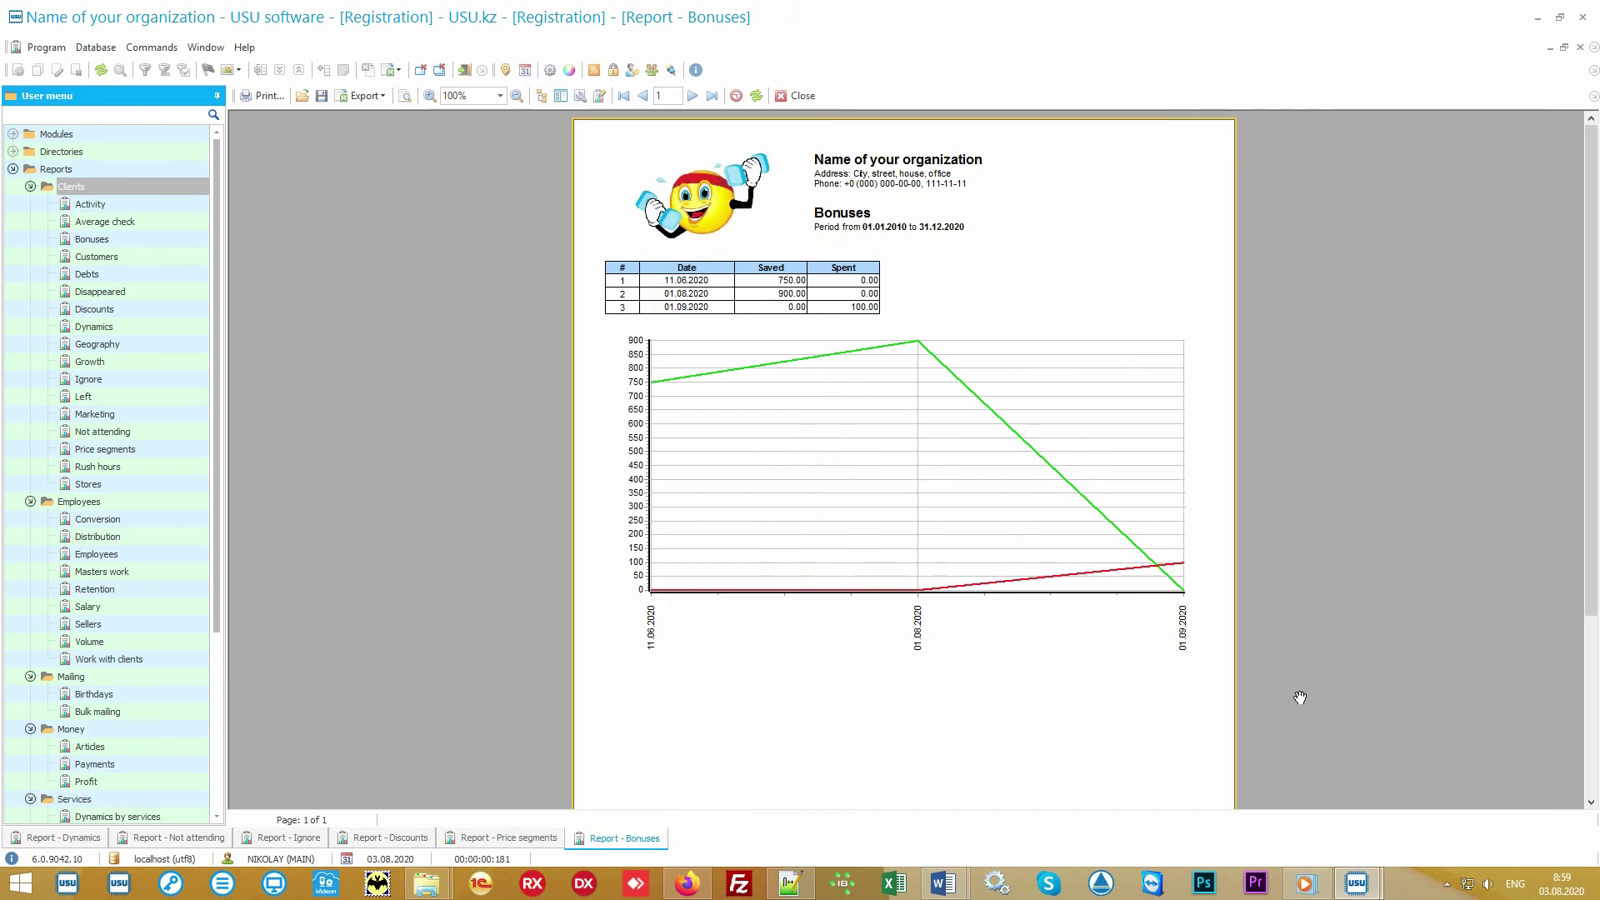
{"action": "double_click", "coordinate": [179, 188]}
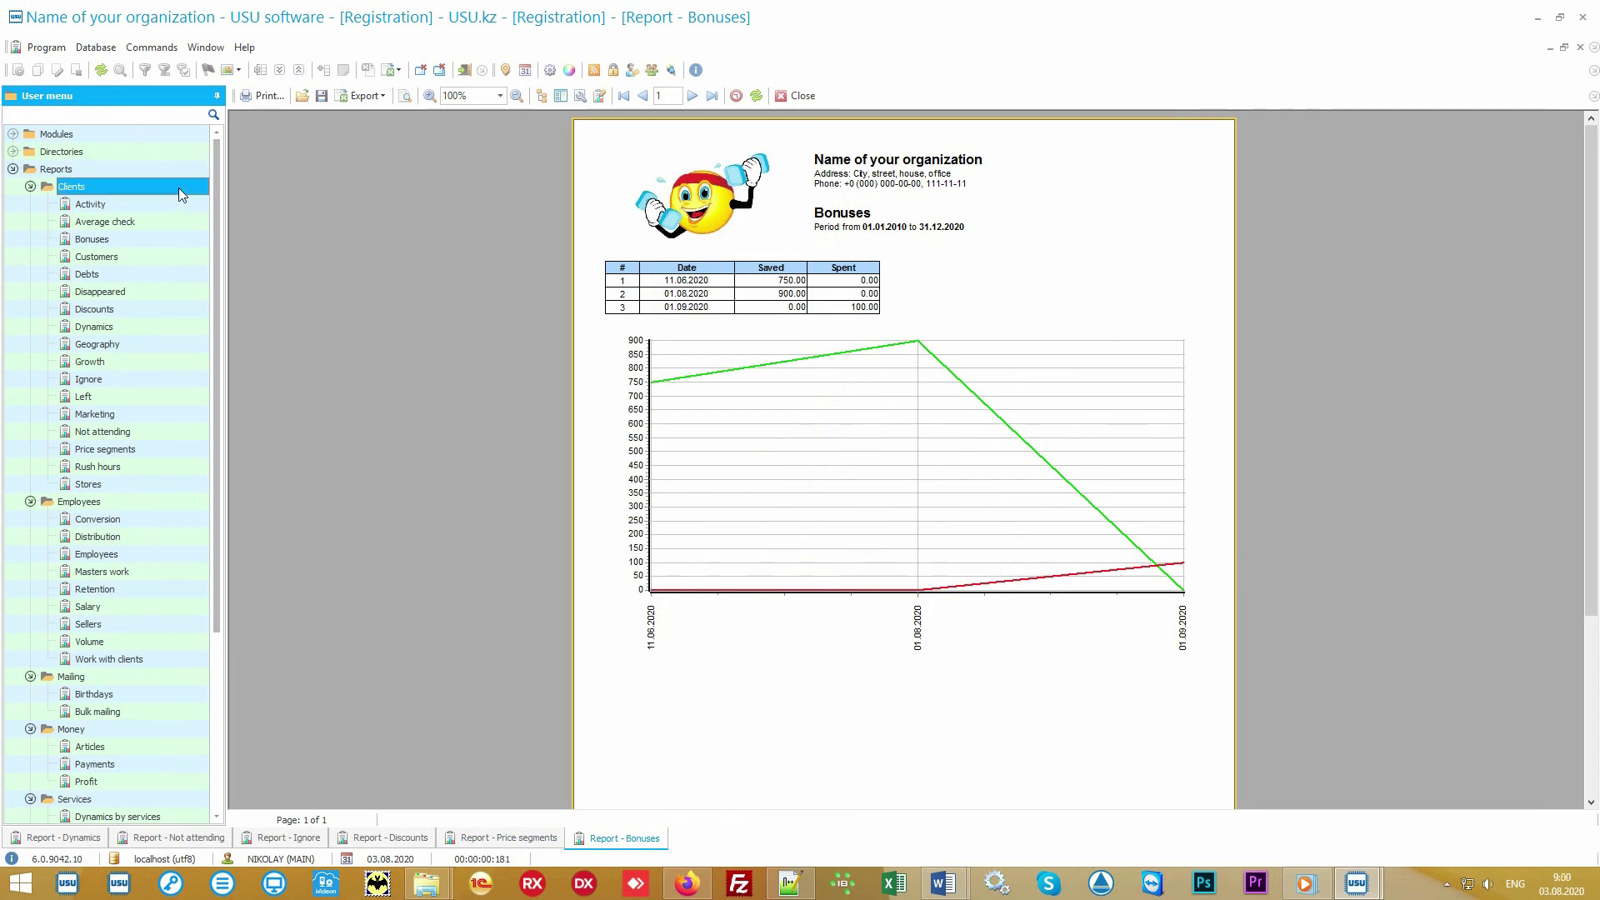
{"action": "left_click", "coordinate": [162, 203]}
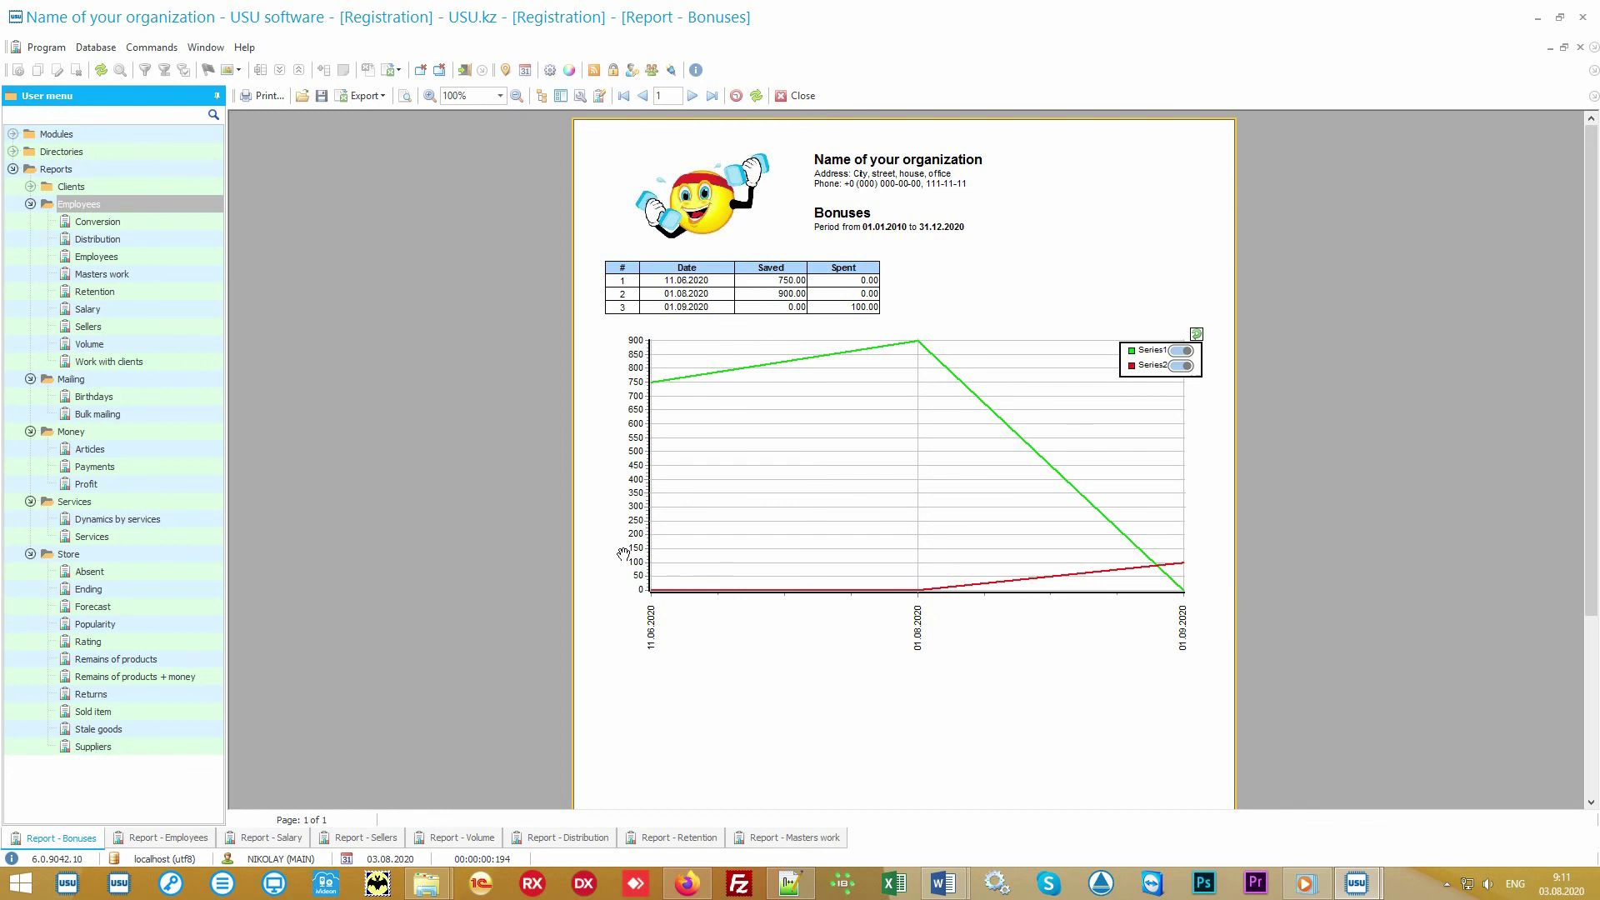
- Examine the Employees, Salary, Sellers and Volume reports in turn
{"action": "left_click", "coordinate": [178, 843]}
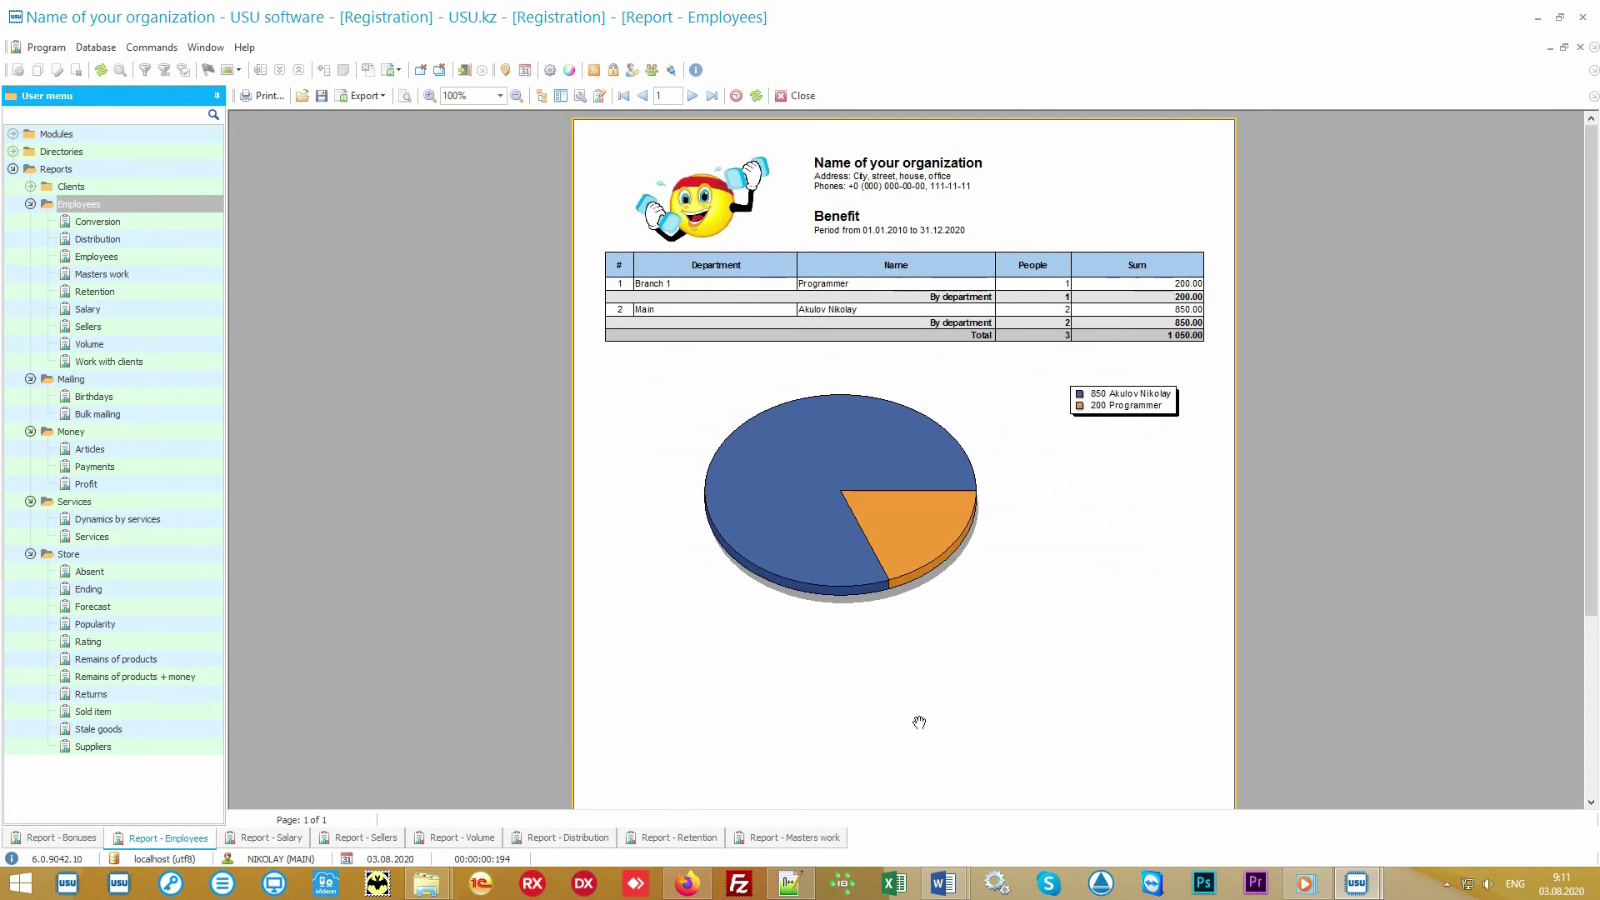
{"action": "left_click", "coordinate": [274, 839]}
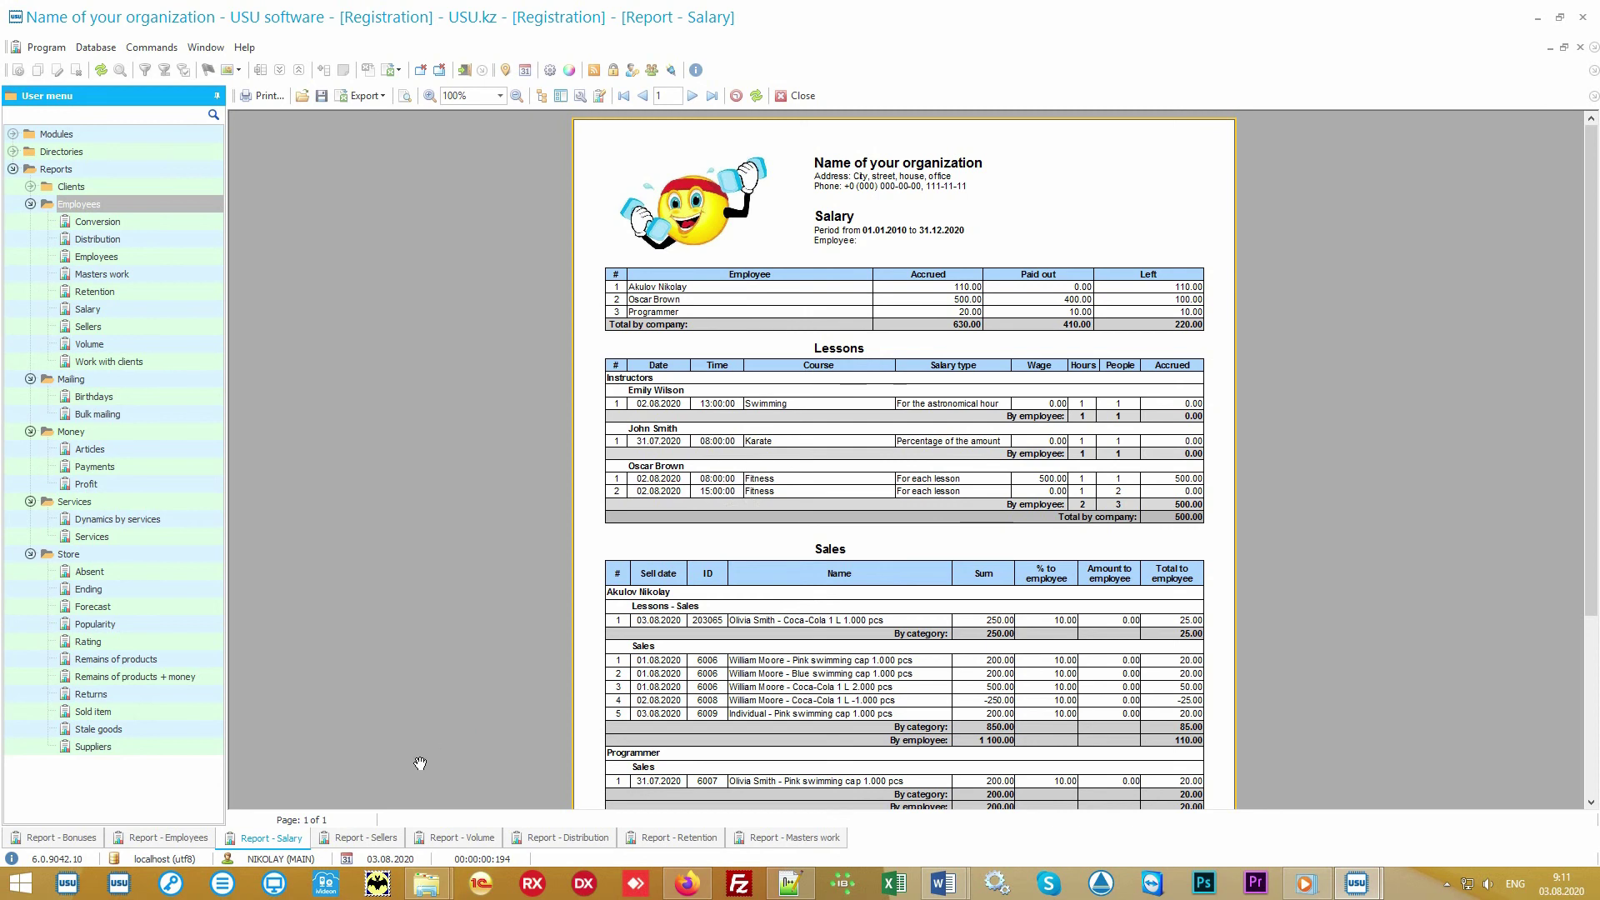
{"action": "left_click", "coordinate": [354, 839]}
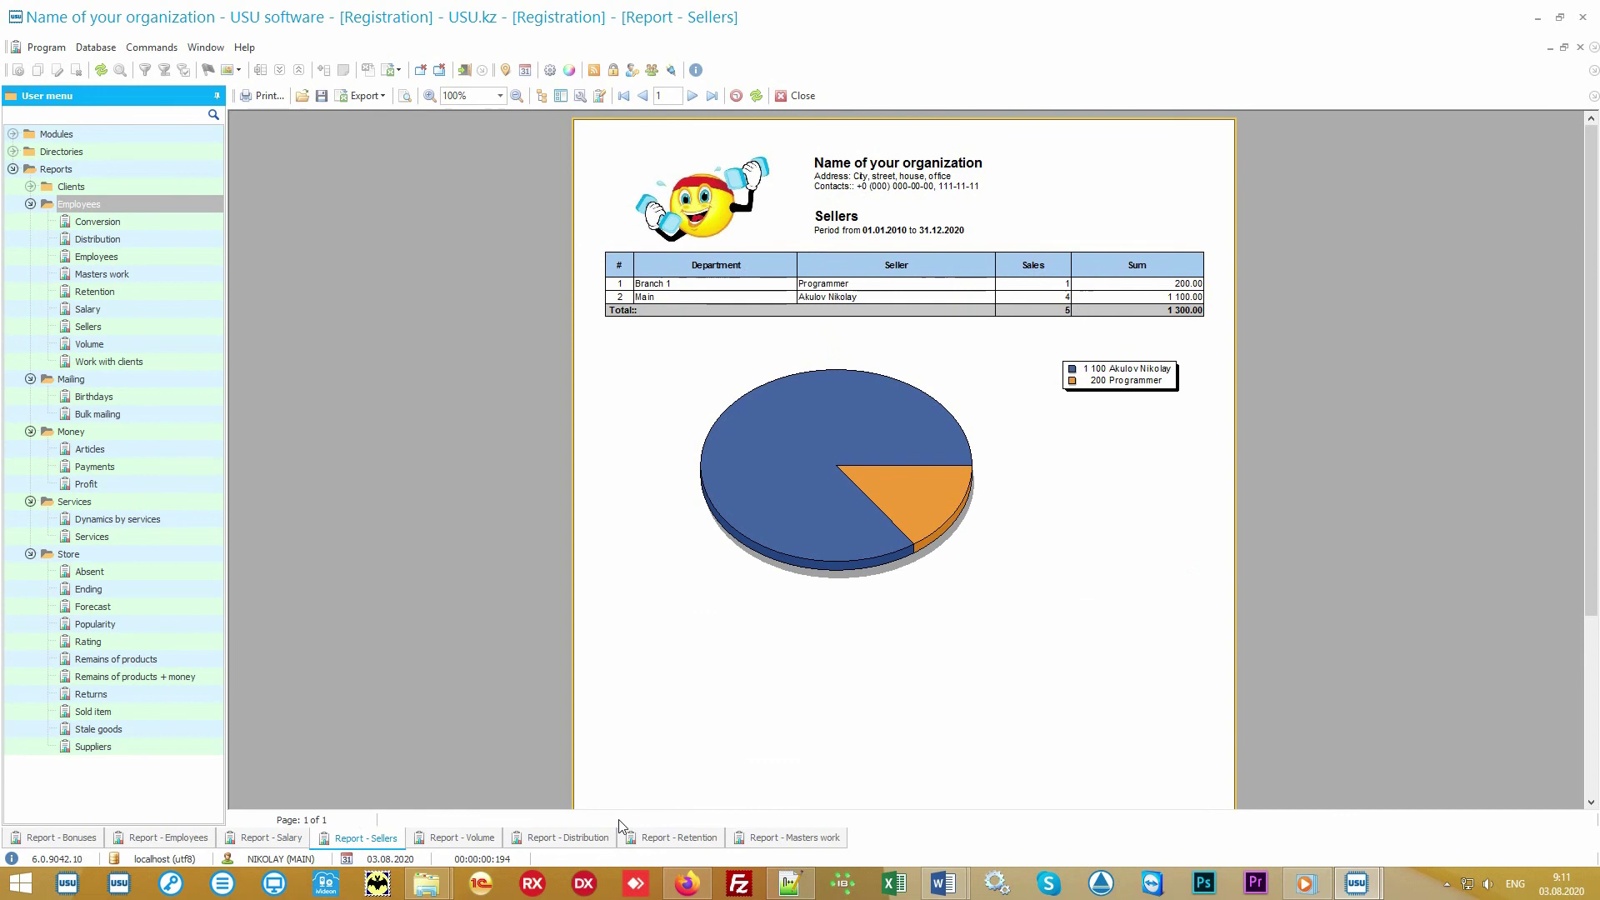
{"action": "left_click", "coordinate": [455, 840]}
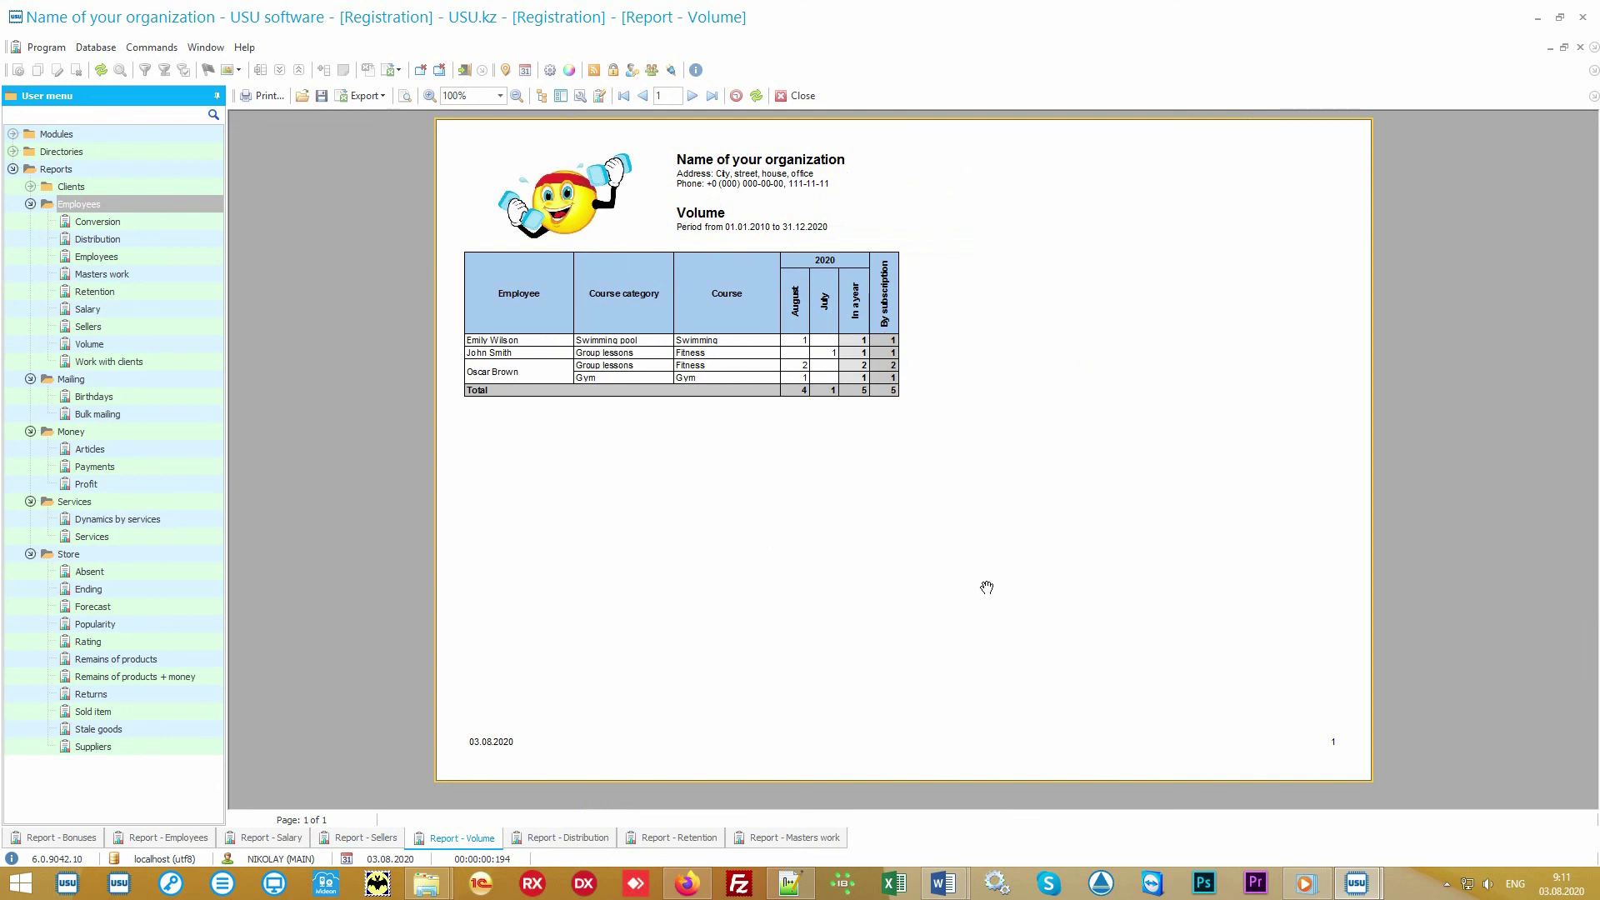
- Examine the Distribution, Retention and Masters work reports, and collapse the Employees report group
{"action": "left_click", "coordinate": [577, 838]}
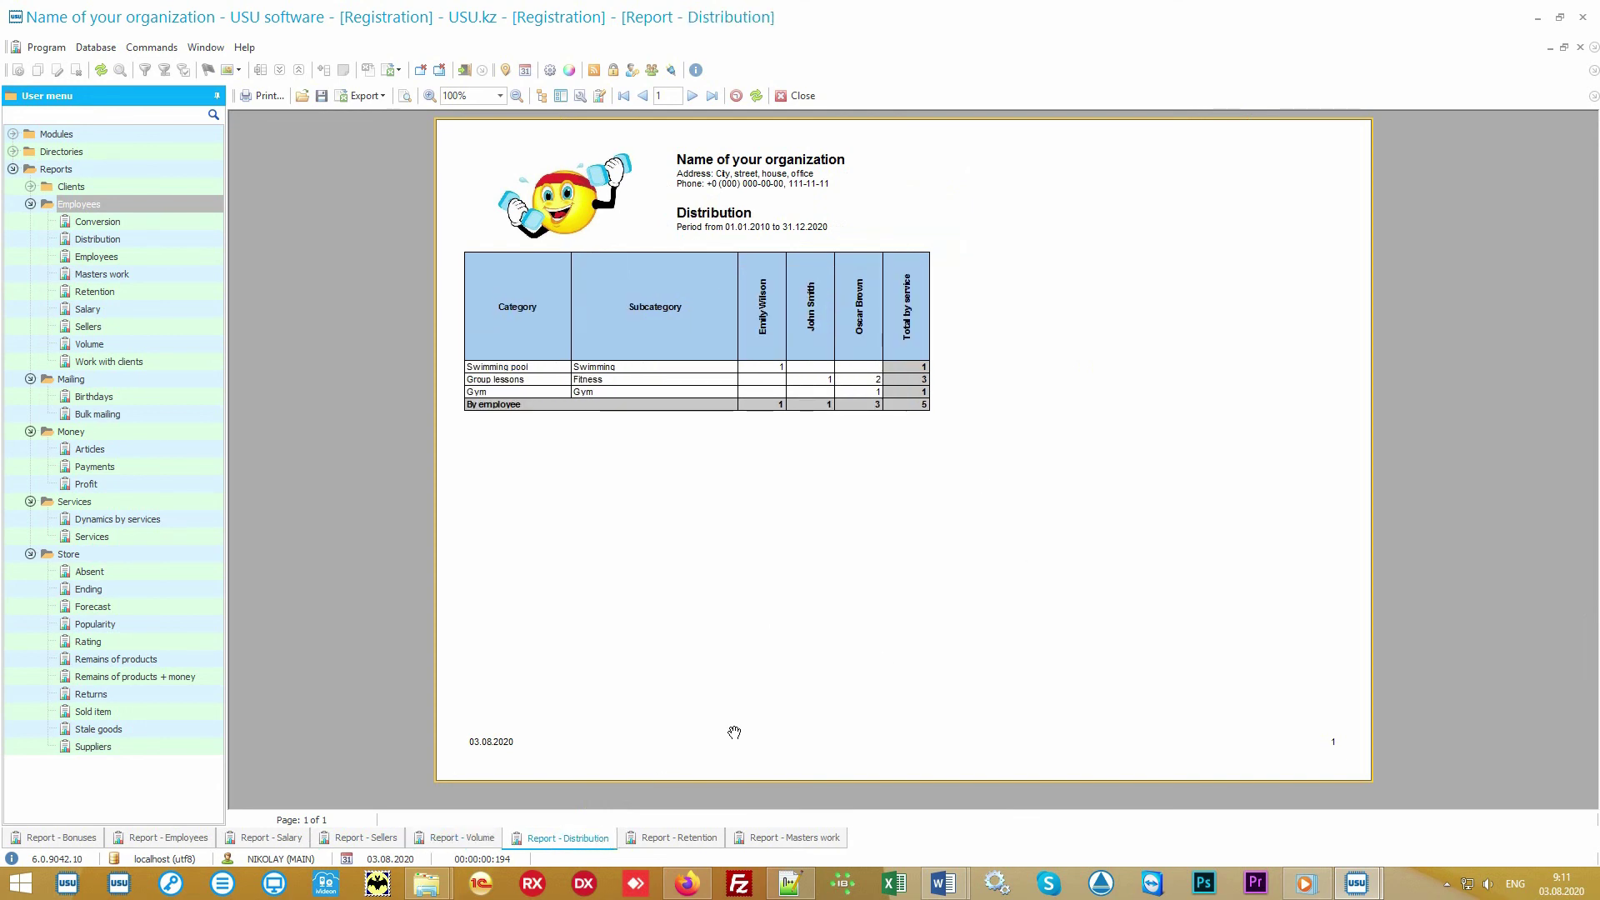
{"action": "left_click", "coordinate": [667, 838]}
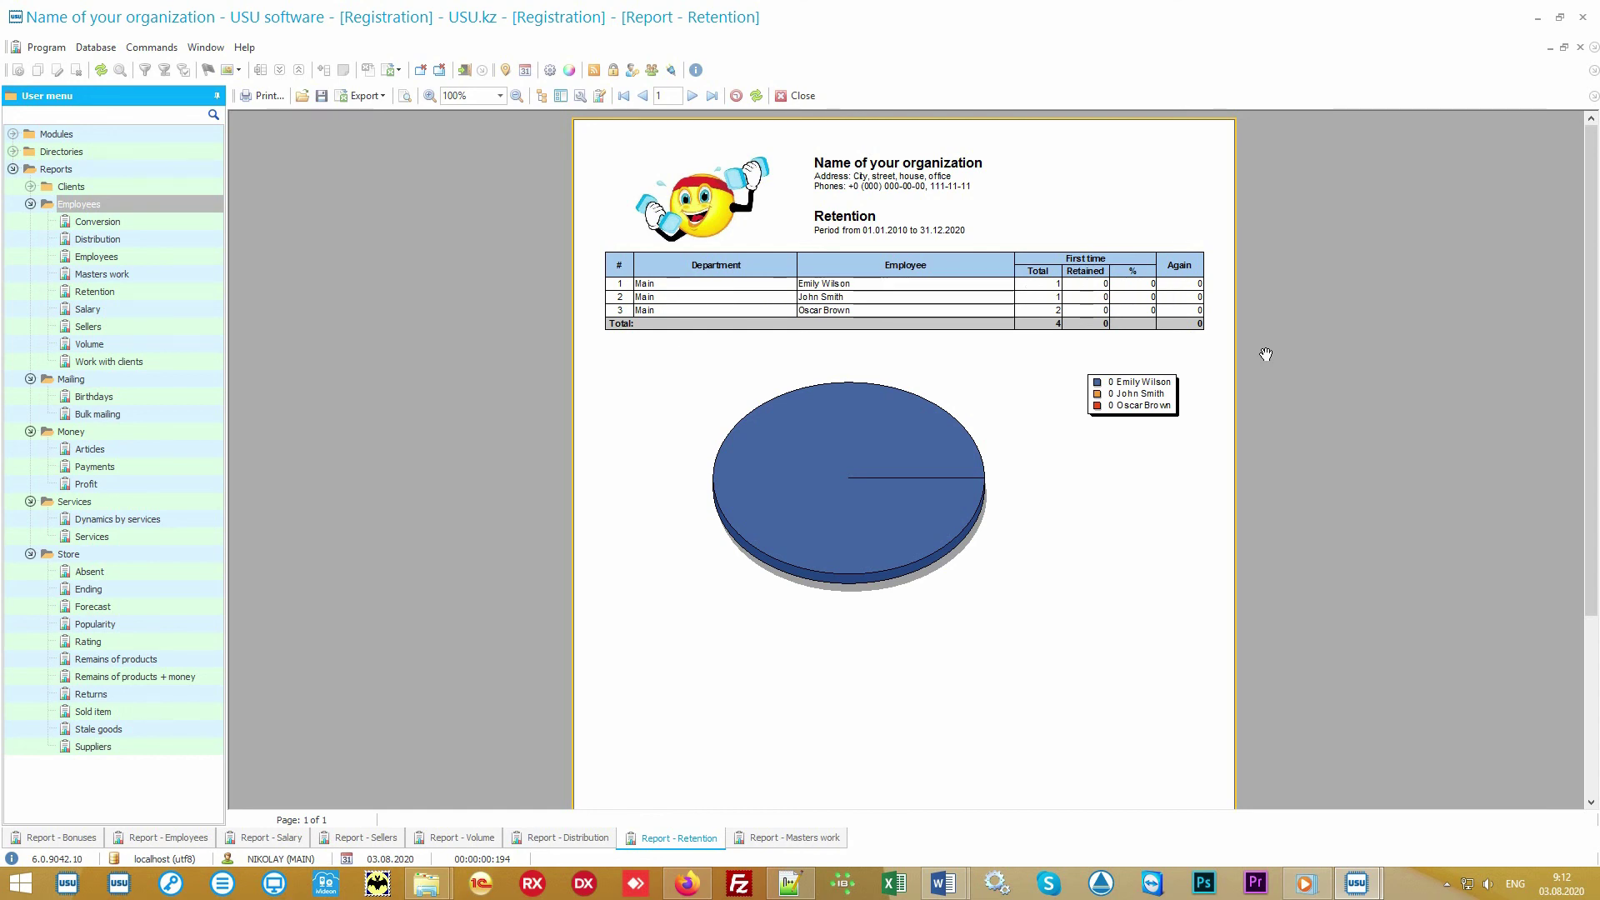
{"action": "left_click", "coordinate": [801, 844]}
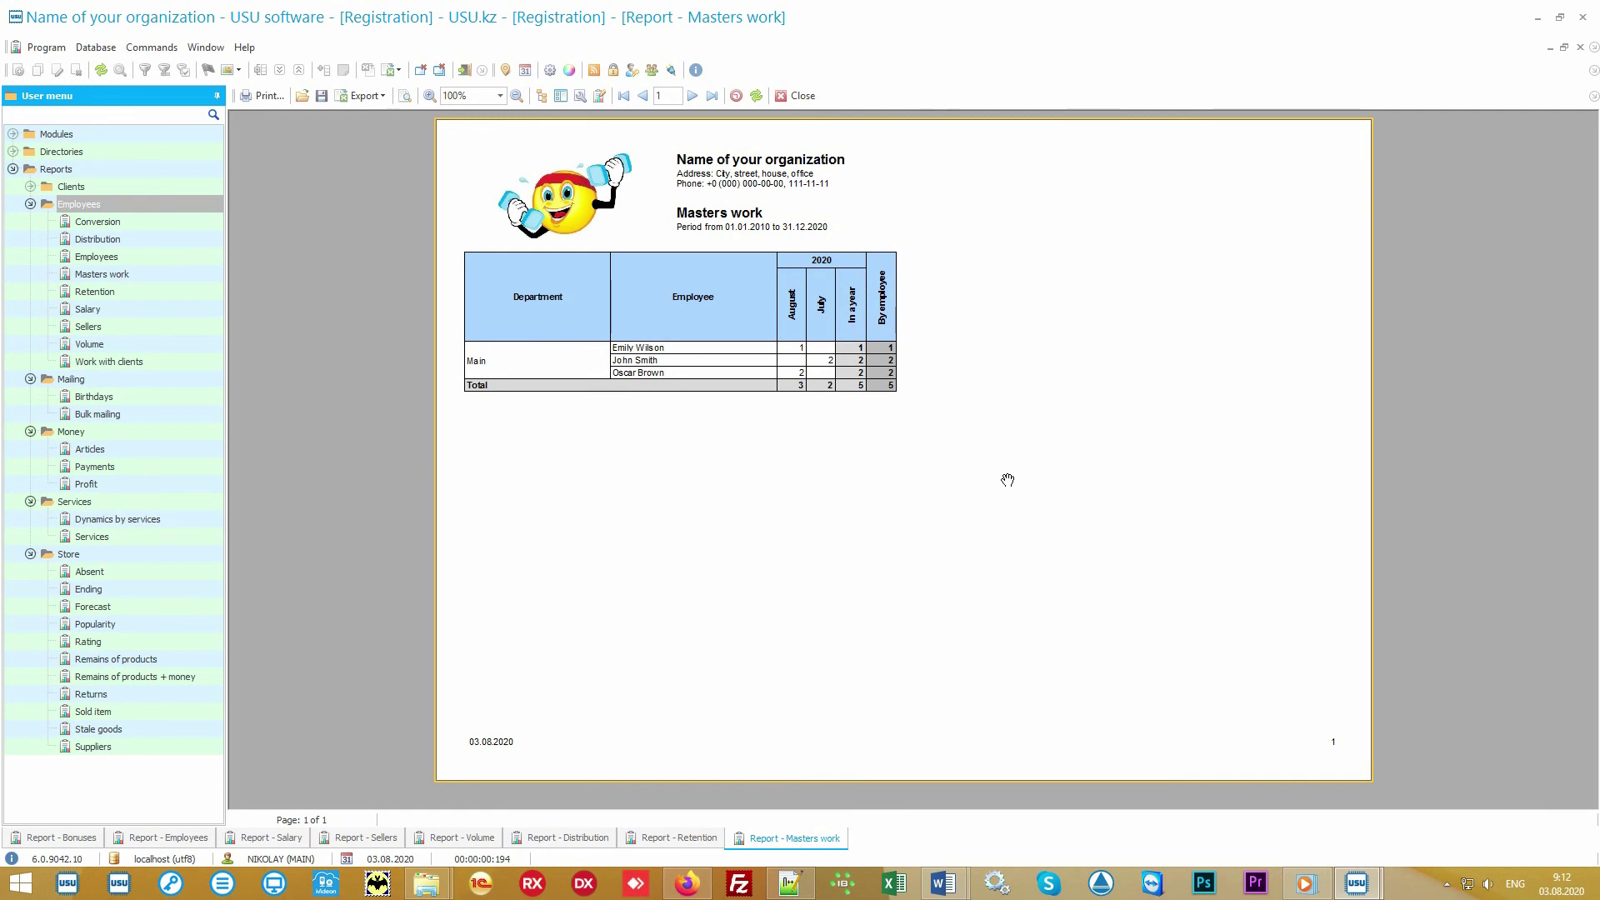
{"action": "double_click", "coordinate": [173, 204]}
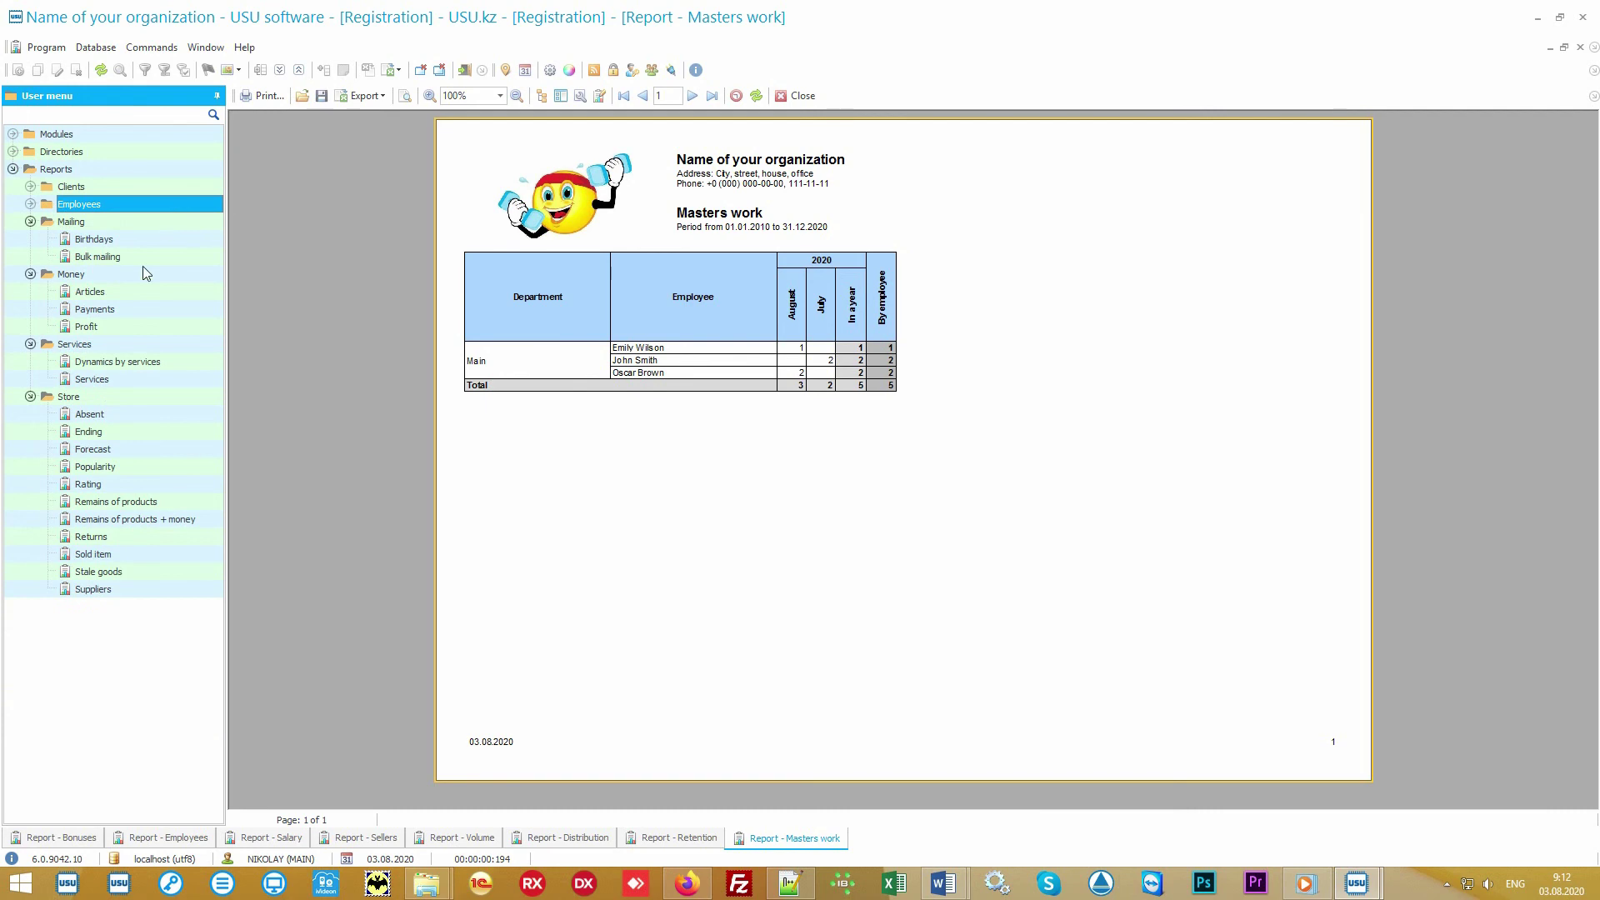
- Open the Registration schedule window and examine the Payments report from the Money group
{"action": "left_click", "coordinate": [112, 275]}
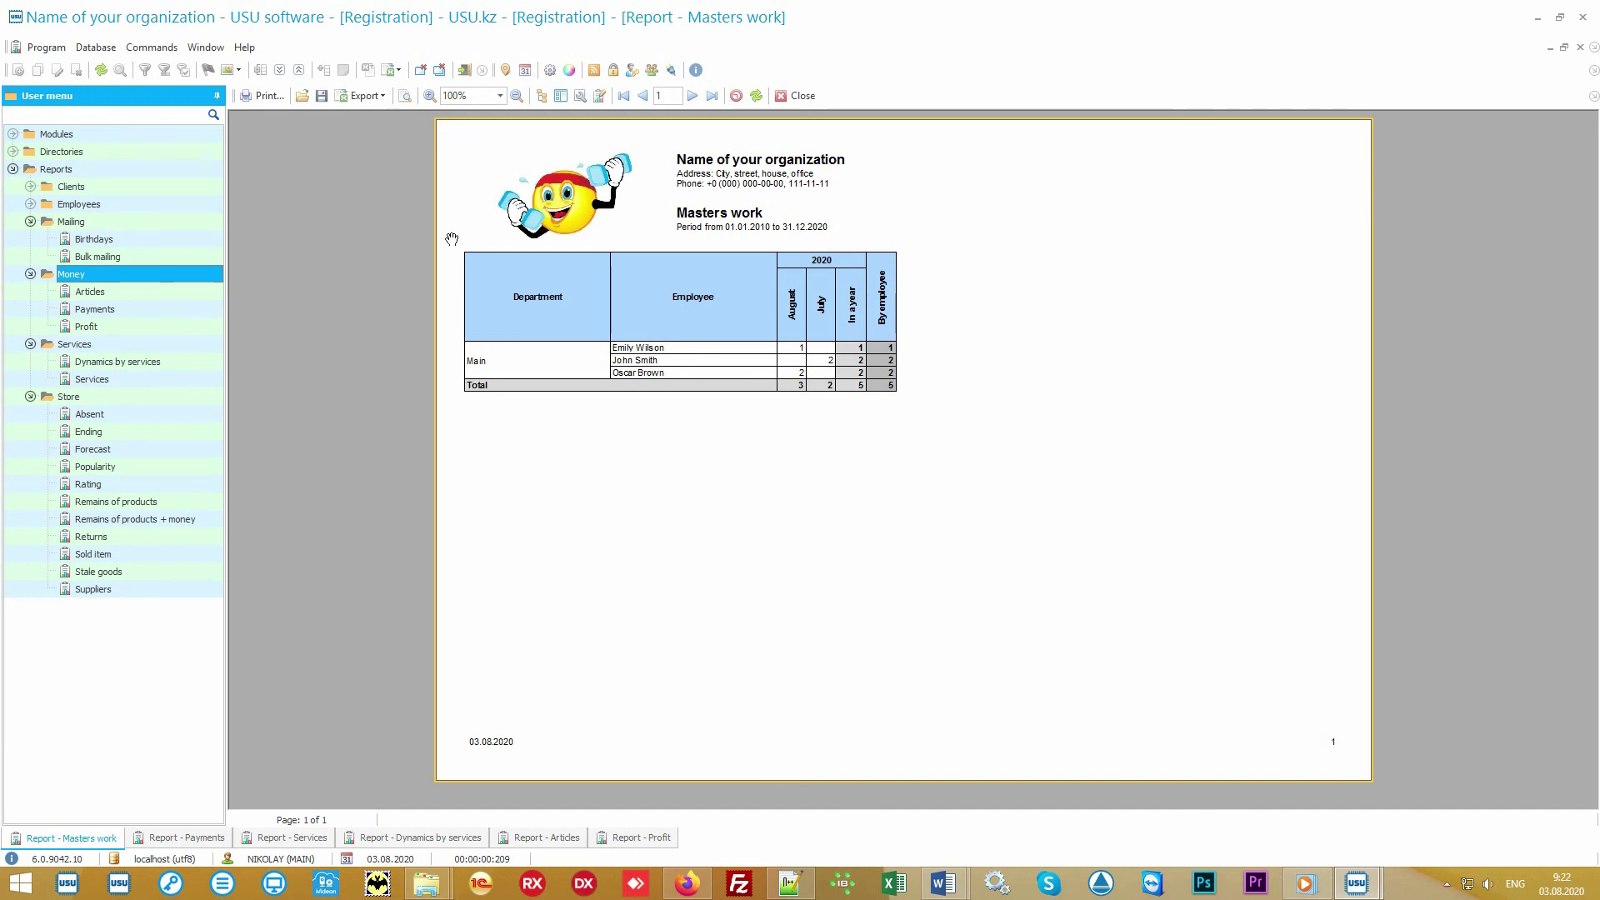
{"action": "left_click", "coordinate": [526, 70]}
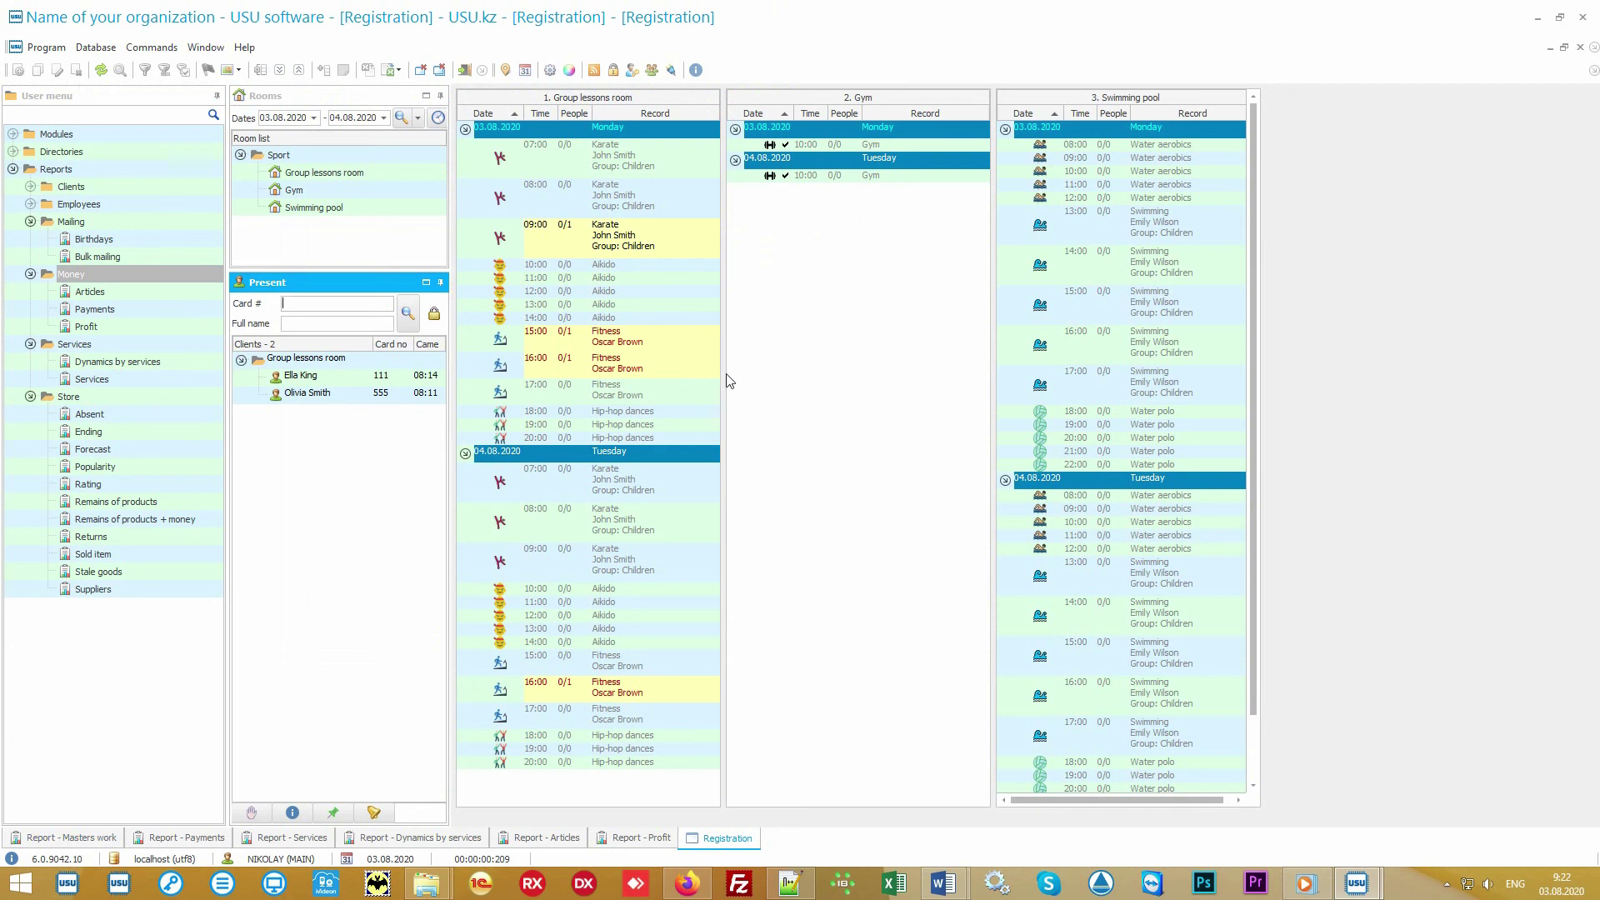
{"action": "left_click", "coordinate": [192, 838]}
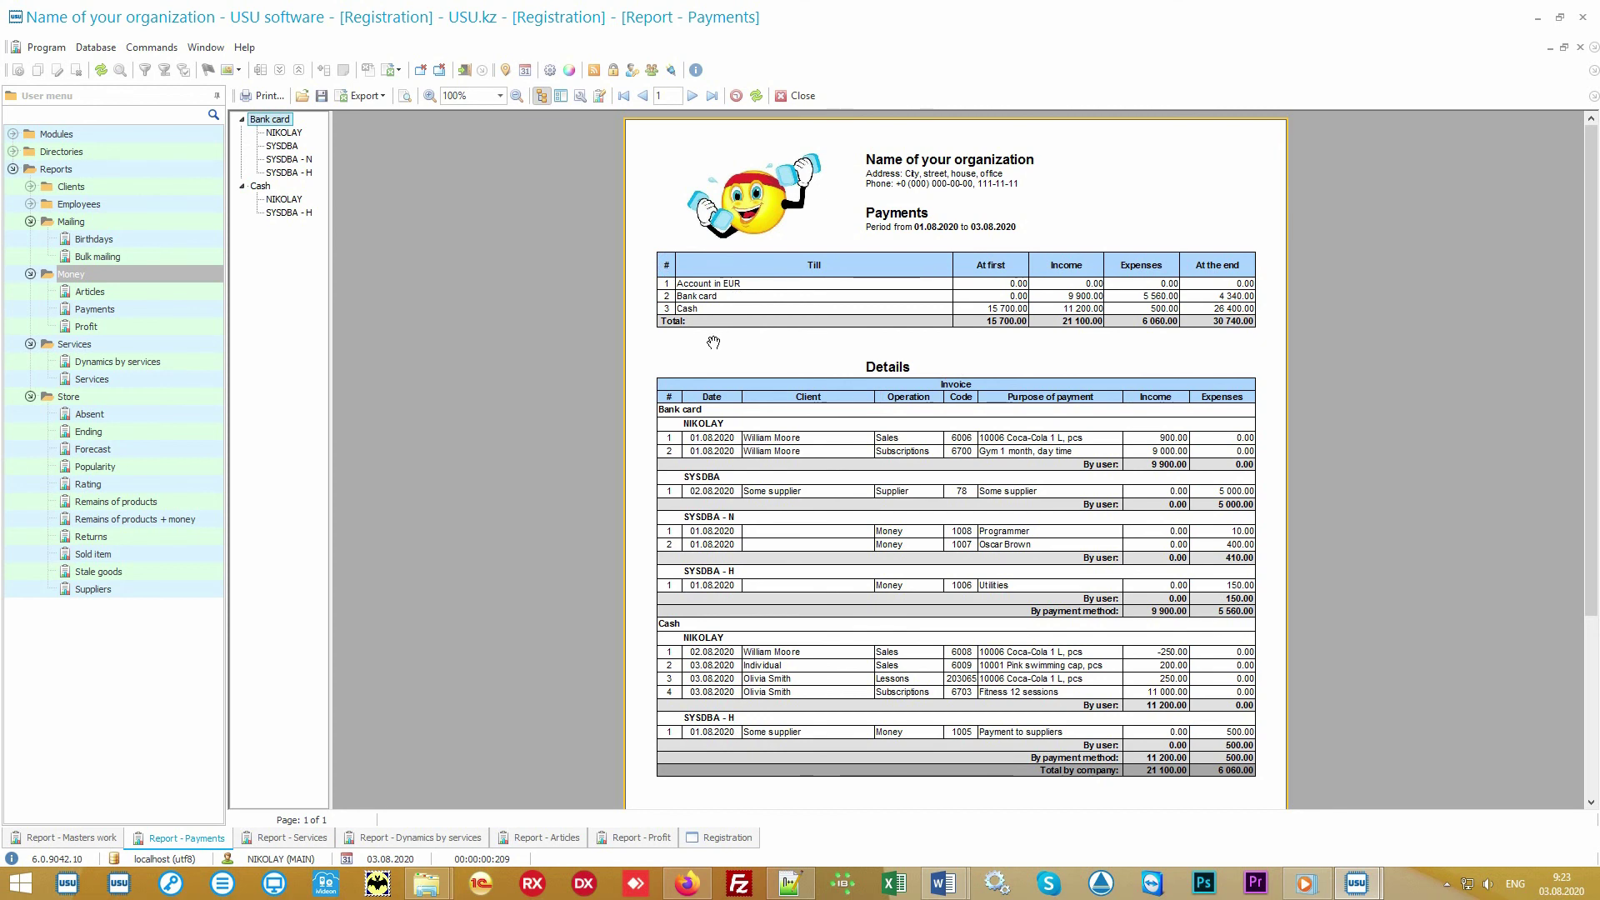
- Examine the Services, Dynamics by services, Articles and Profit reports, including the profit charts
{"action": "left_click", "coordinate": [300, 839]}
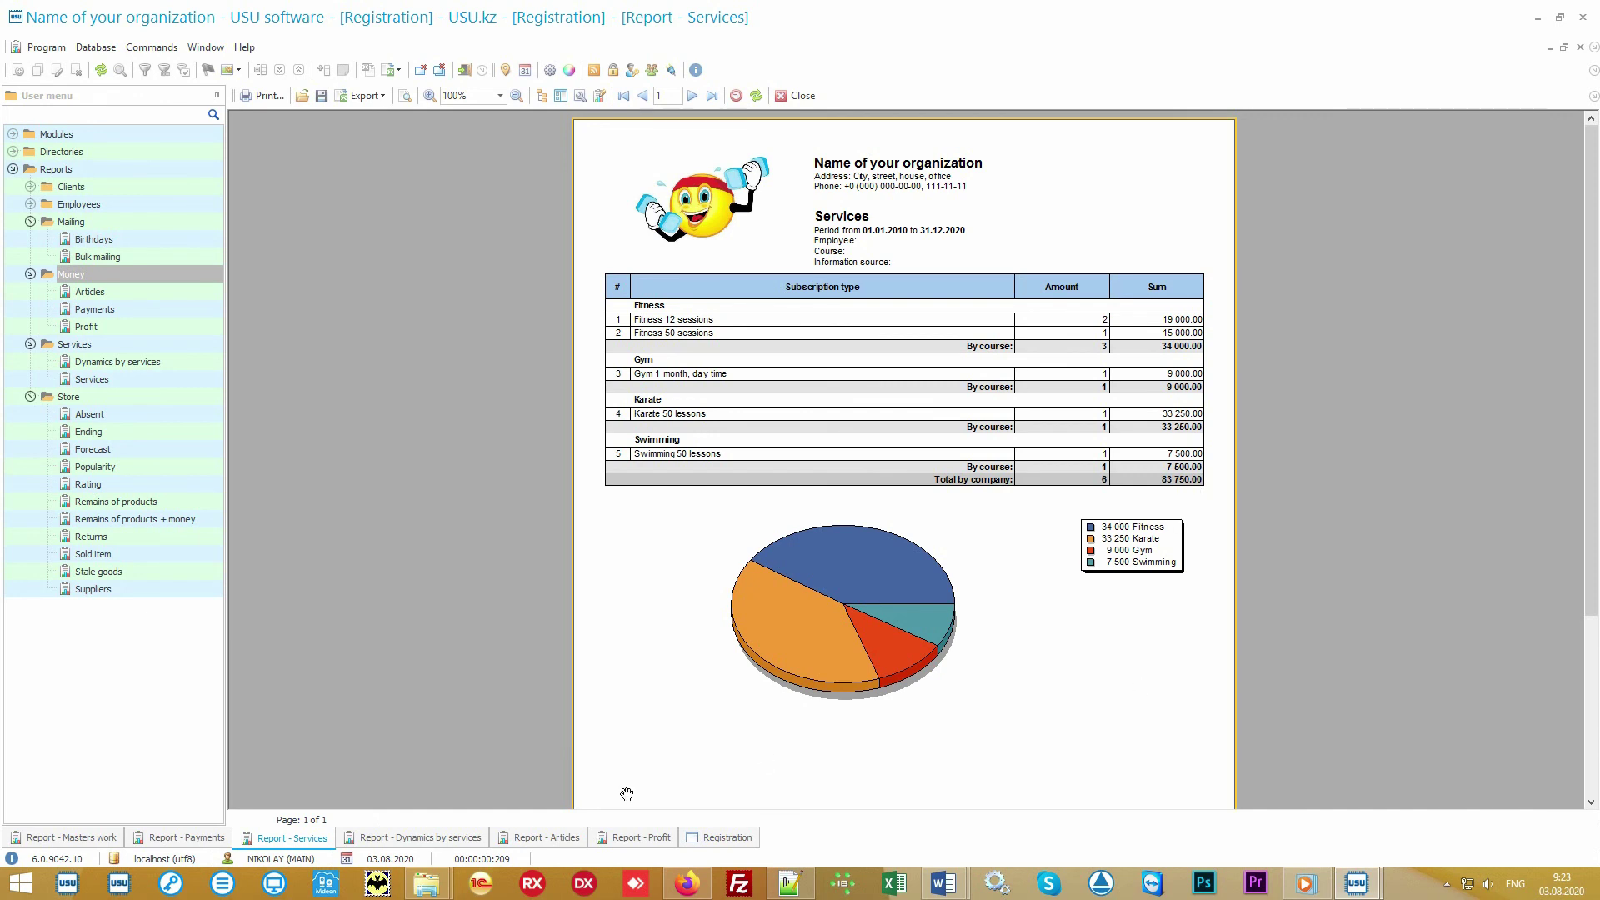
{"action": "left_click", "coordinate": [420, 844]}
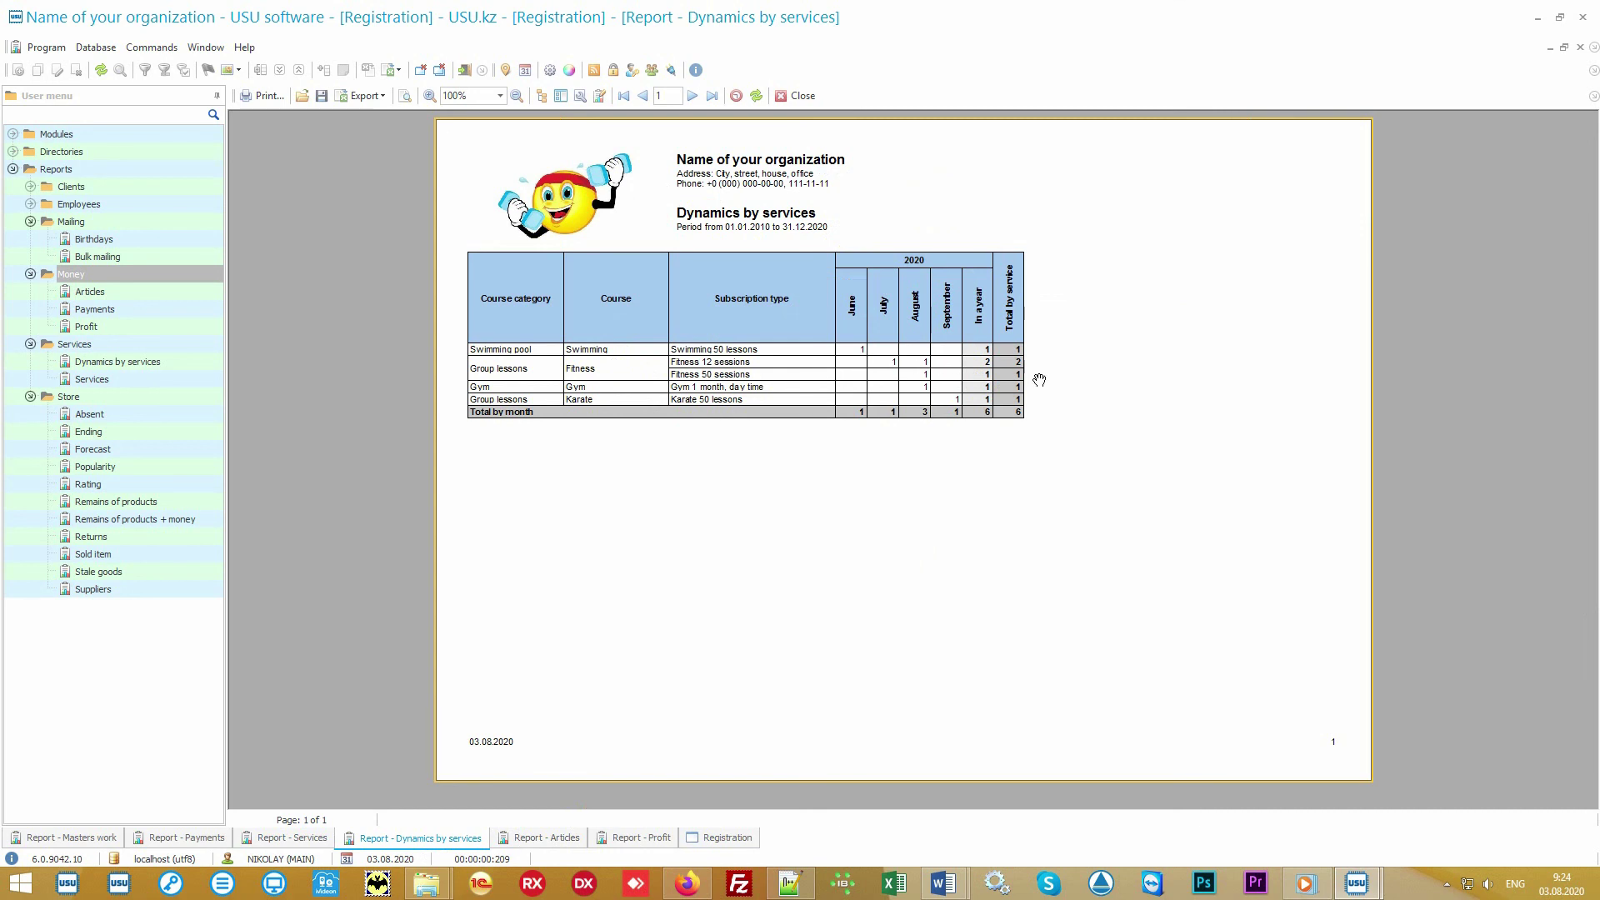
{"action": "left_click", "coordinate": [546, 839]}
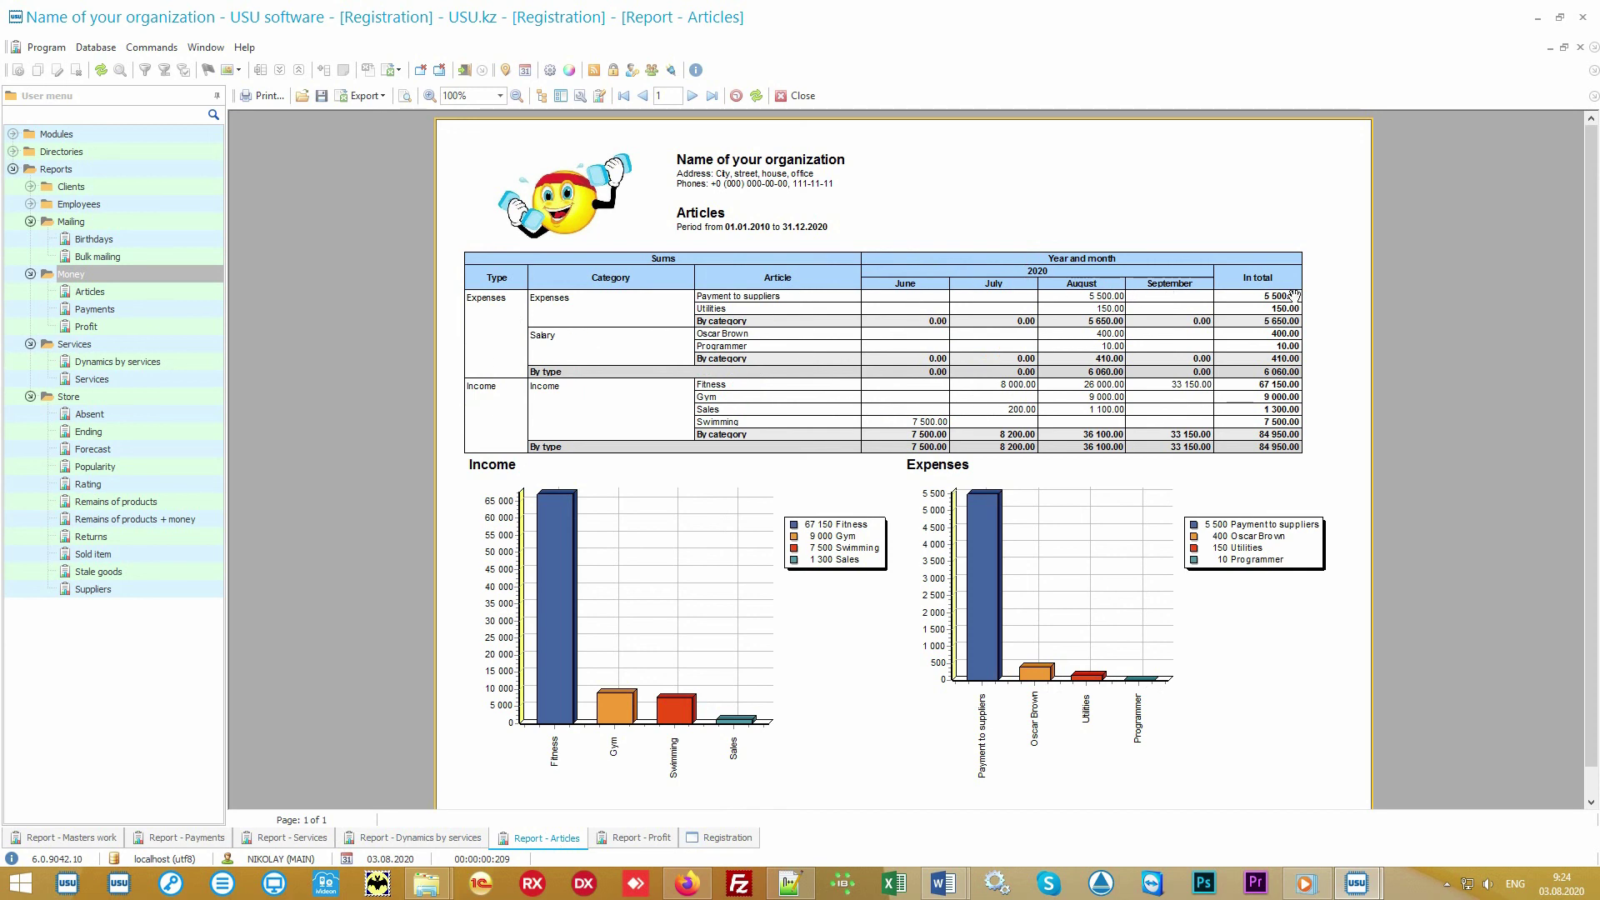
{"action": "left_click", "coordinate": [644, 838]}
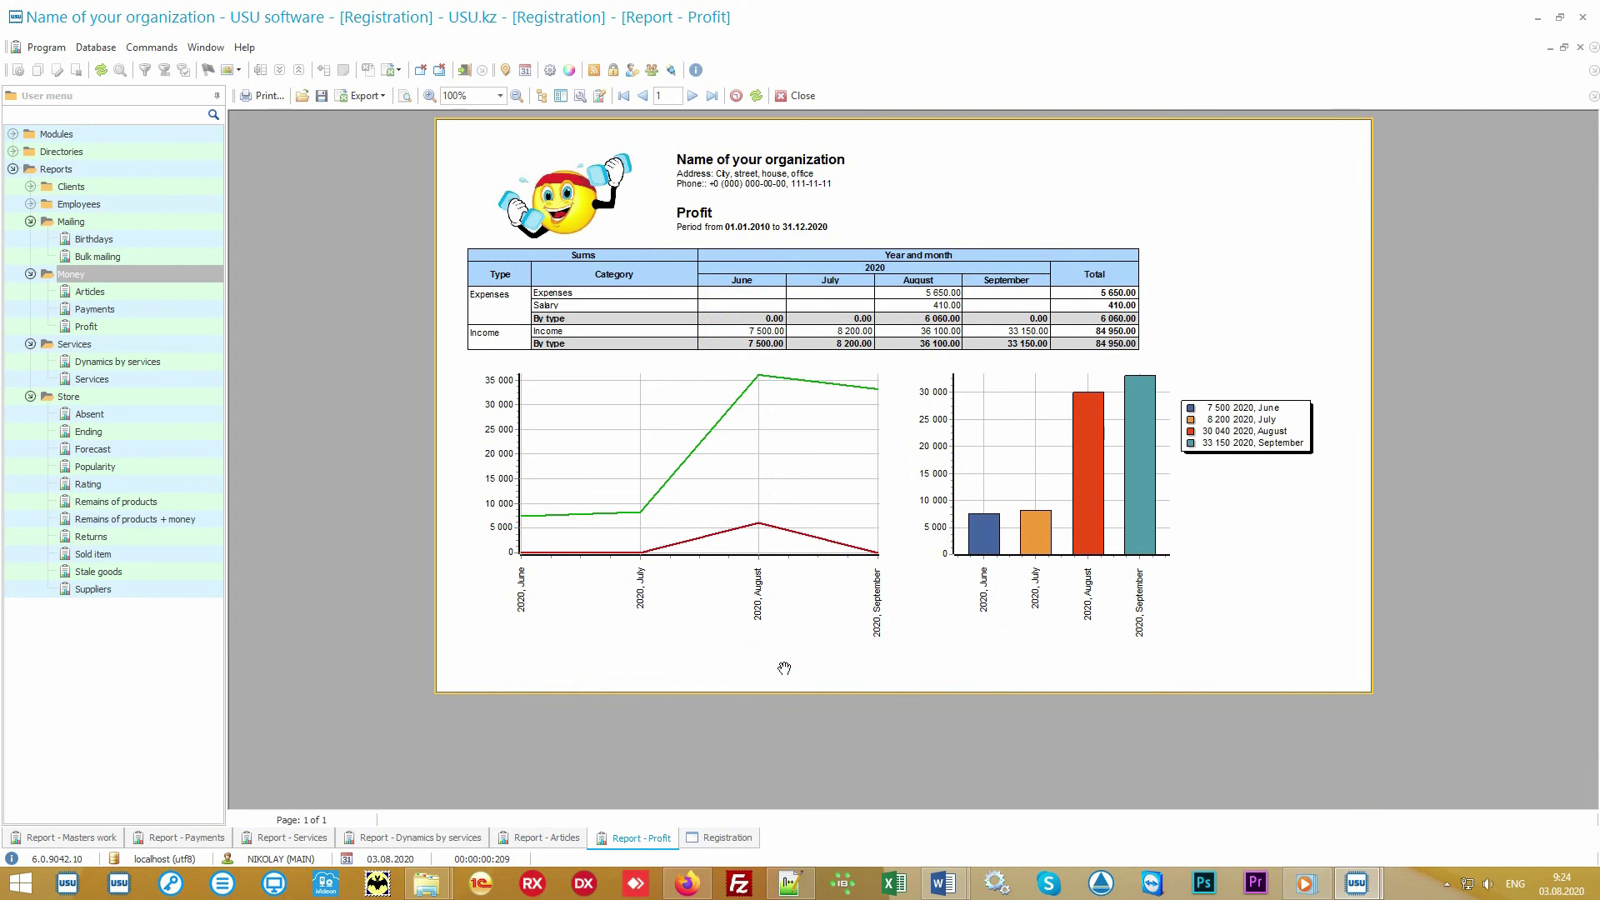
{"action": "mouse_move", "coordinate": [700, 568]}
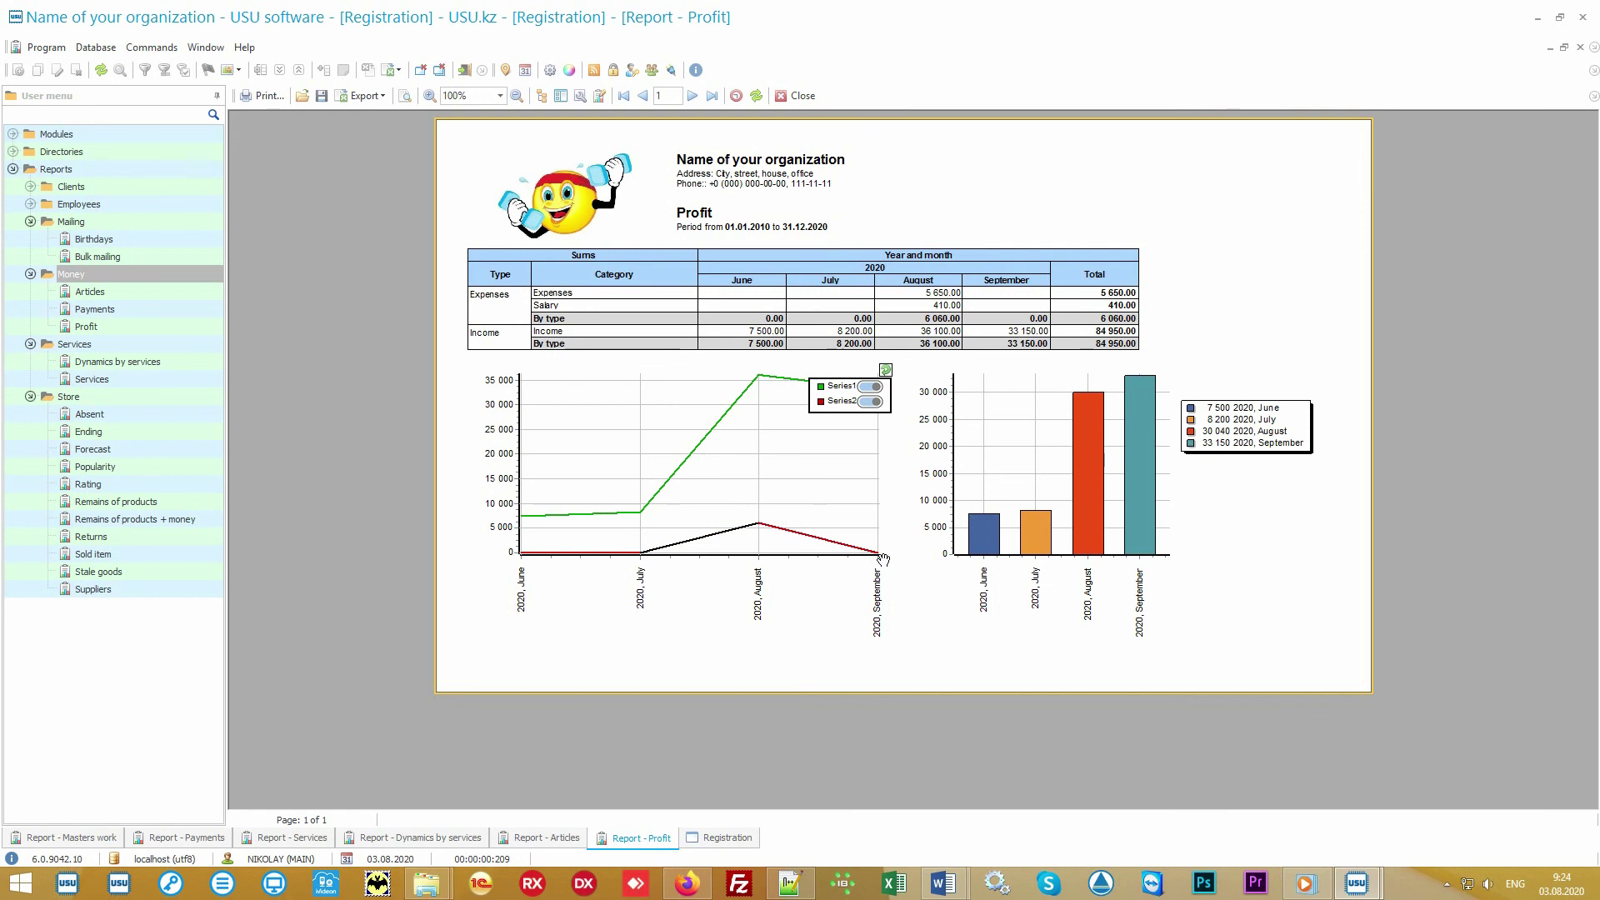
{"action": "mouse_move", "coordinate": [938, 552]}
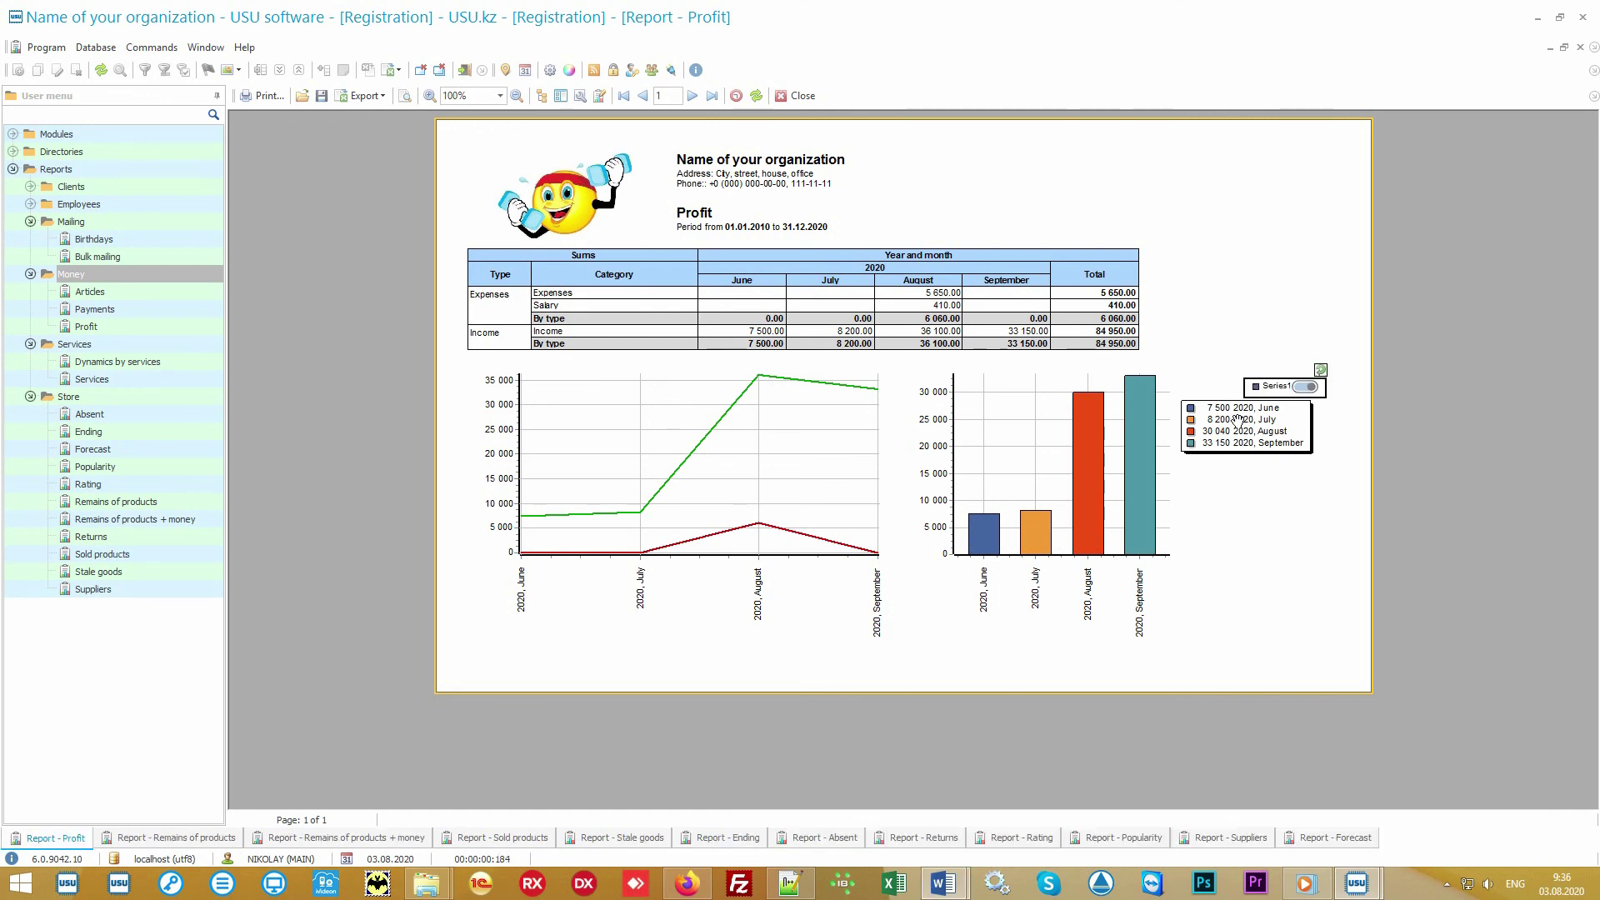
- Collapse the Money, Mailing and Services report groups, and select Remains of products in the Store group
{"action": "left_click", "coordinate": [104, 278]}
{"action": "left_click", "coordinate": [31, 274]}
{"action": "double_click", "coordinate": [70, 223]}
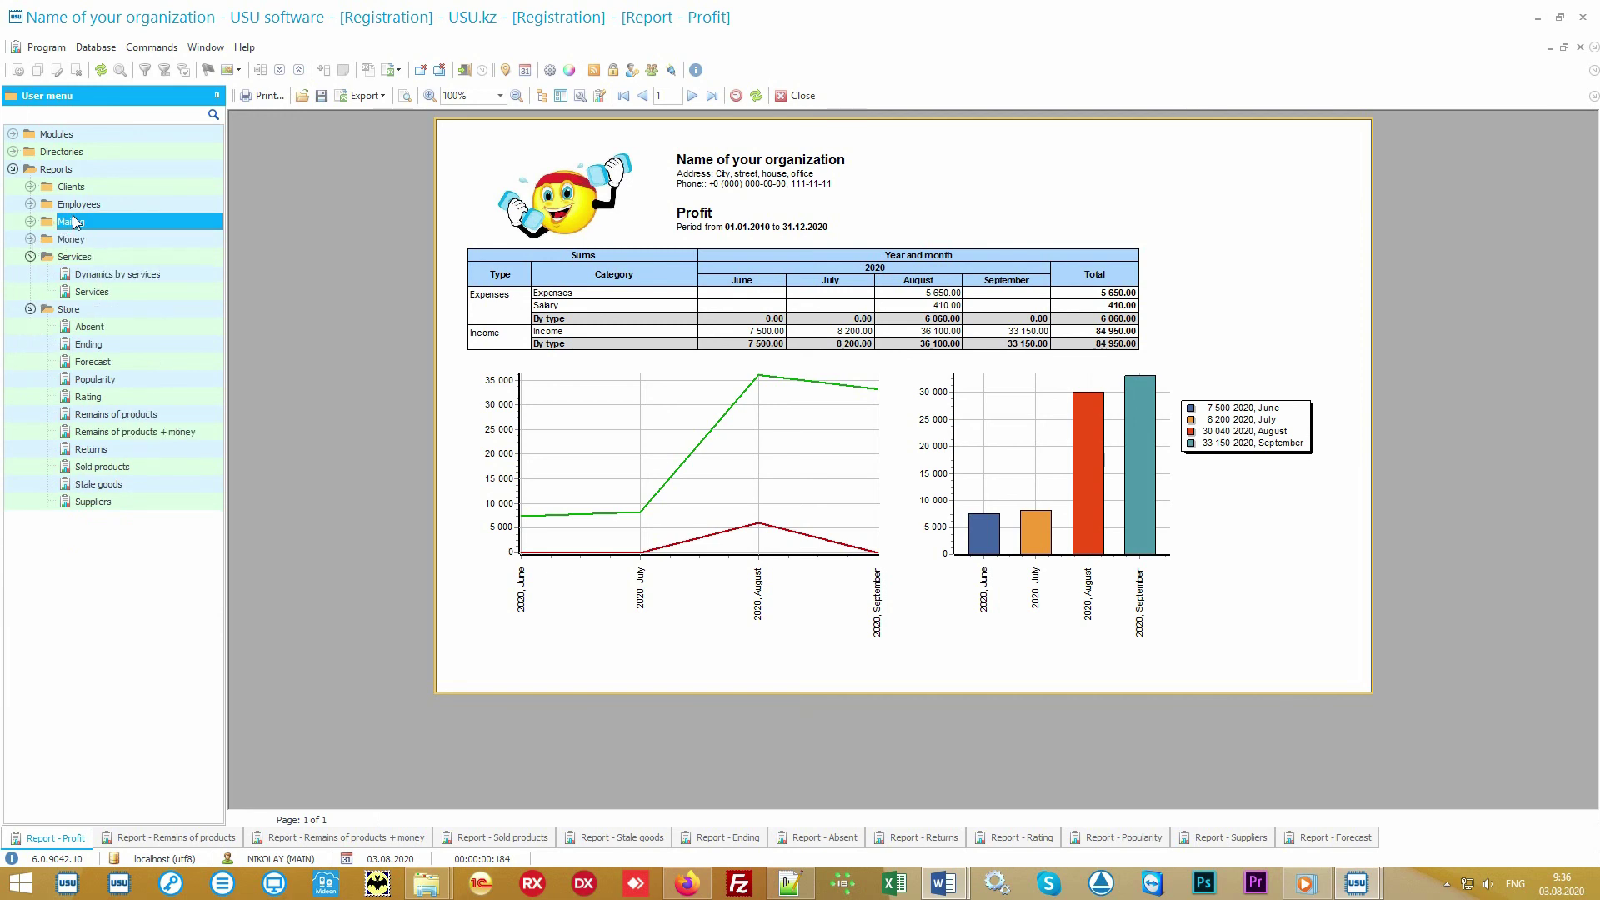
{"action": "left_click", "coordinate": [86, 260]}
{"action": "double_click", "coordinate": [87, 261]}
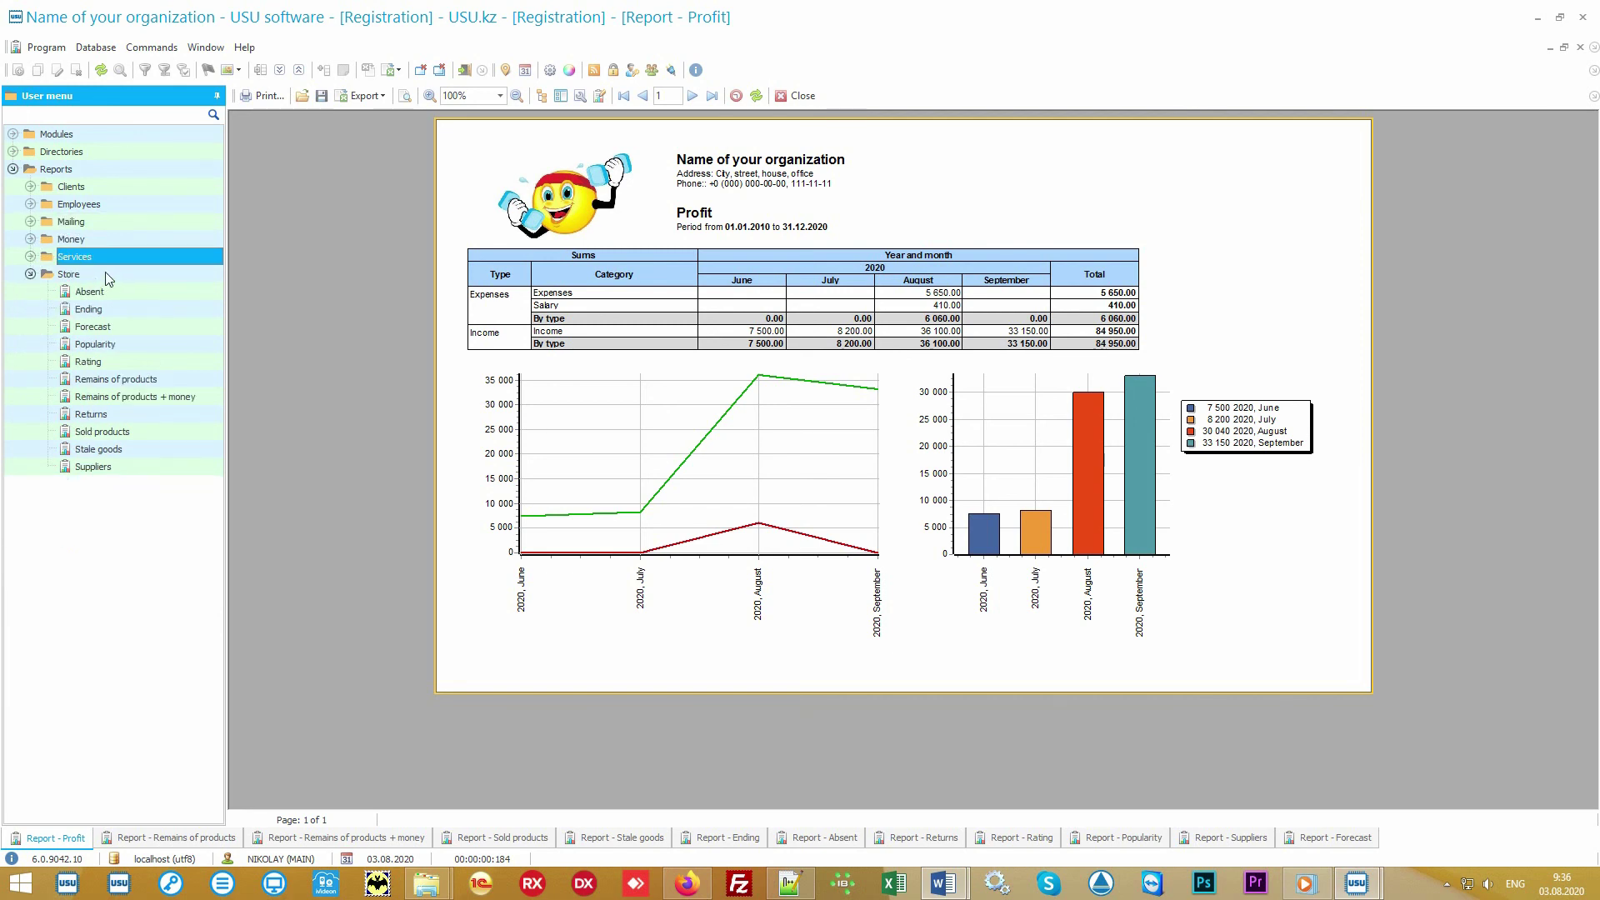
{"action": "left_click", "coordinate": [106, 275]}
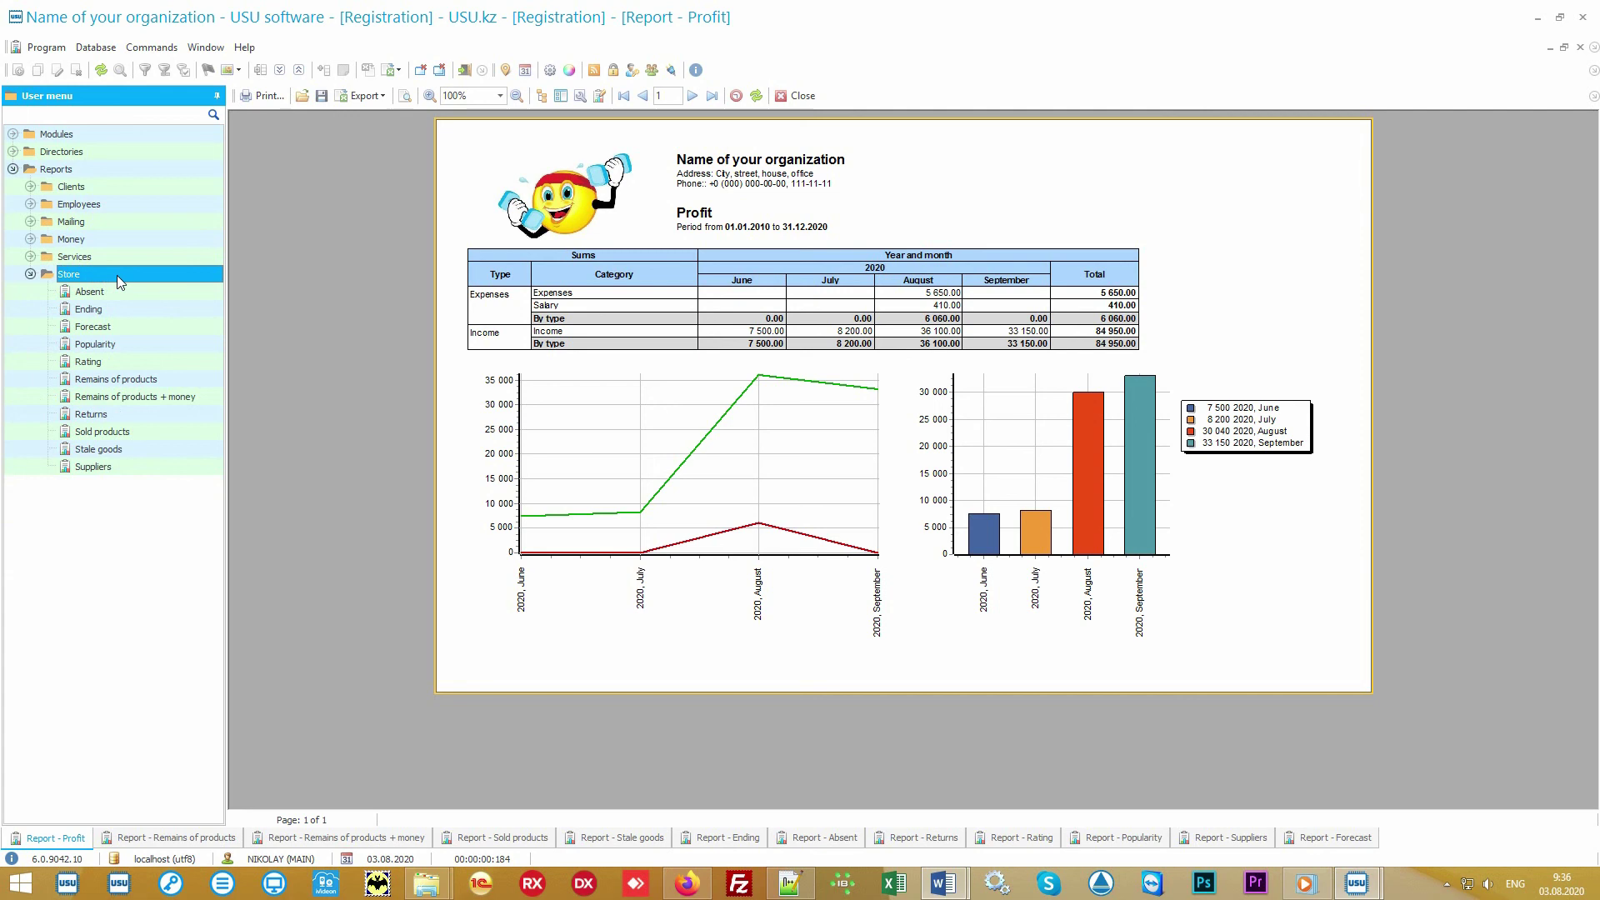
{"action": "left_click", "coordinate": [175, 379]}
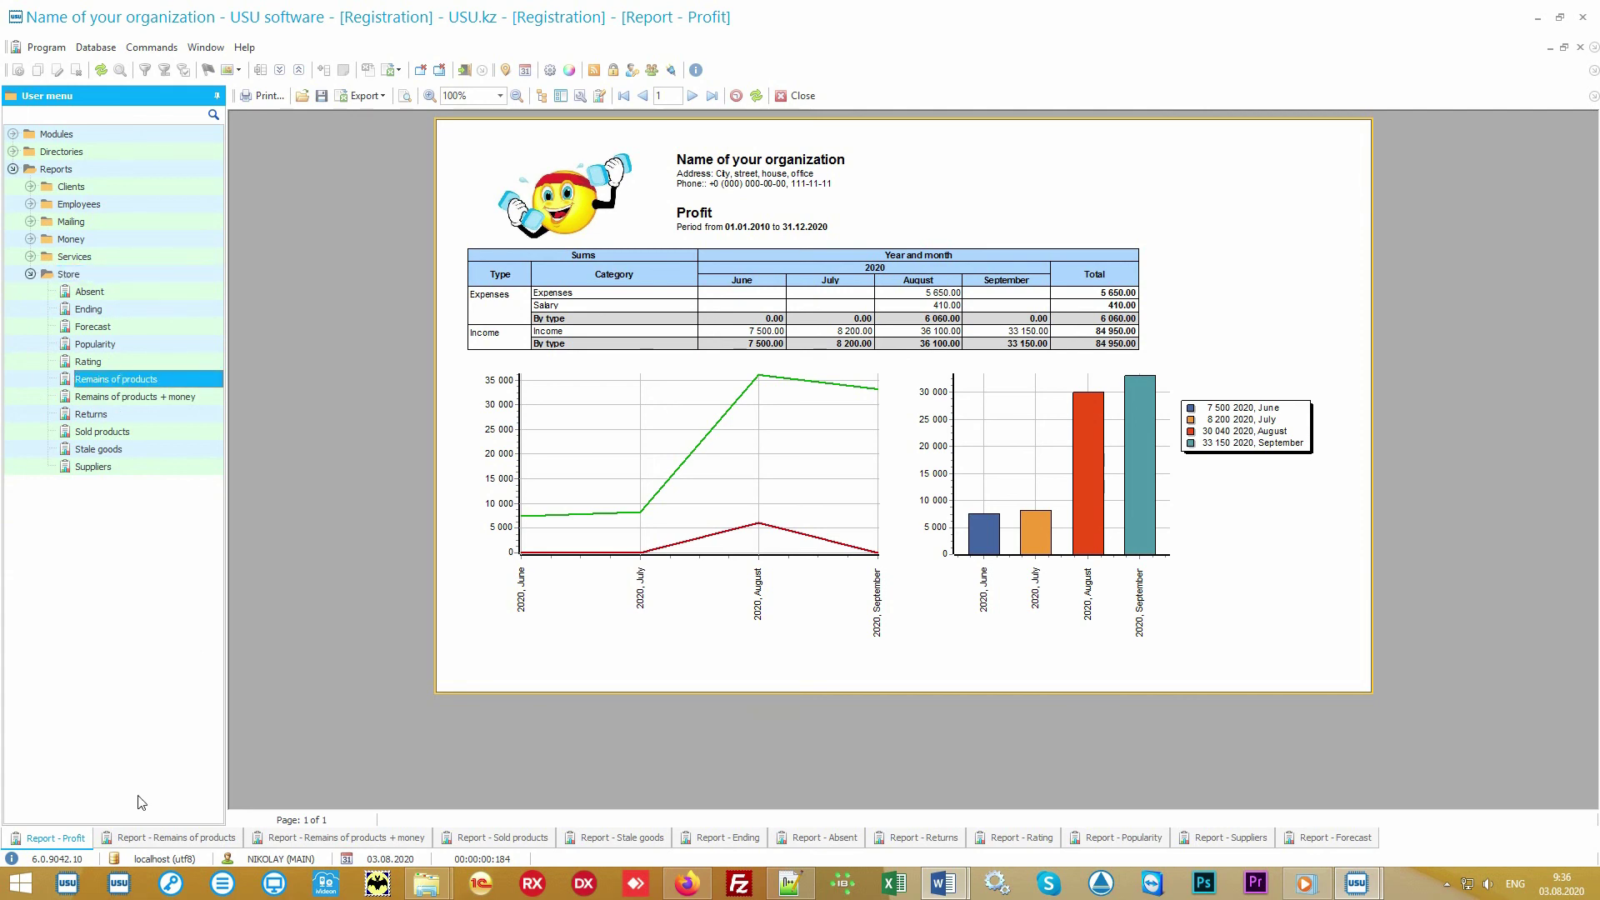
- Examine the Remains of products, Remains of products + money, Sold products and Stale goods reports in turn
{"action": "left_click", "coordinate": [150, 839]}
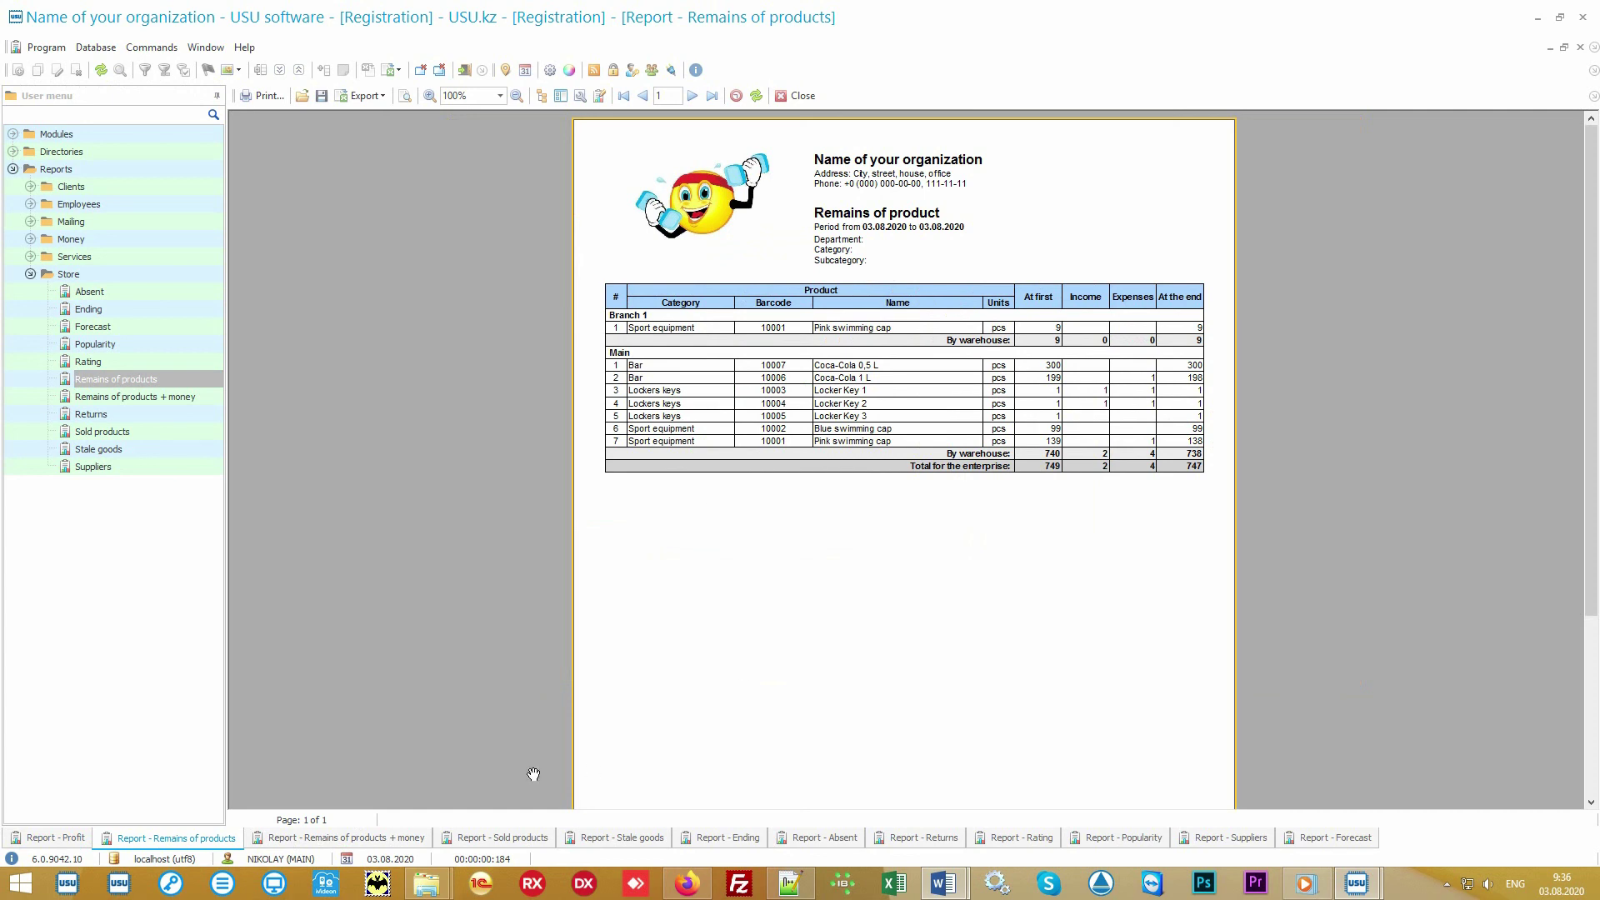
{"action": "left_click", "coordinate": [354, 842]}
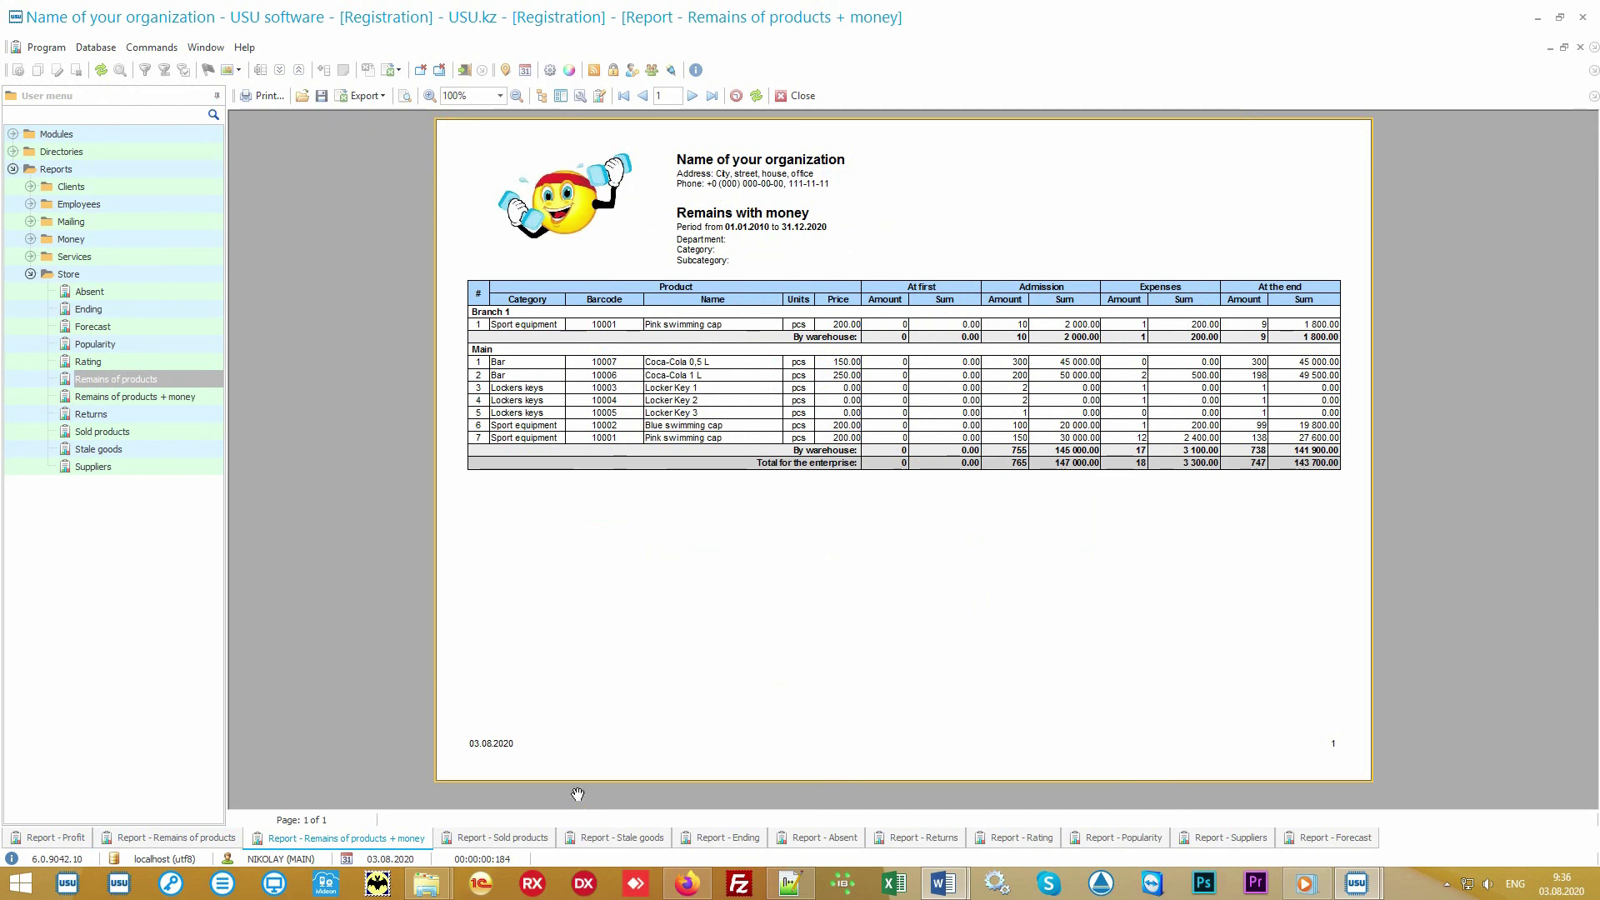
{"action": "left_click", "coordinate": [497, 838]}
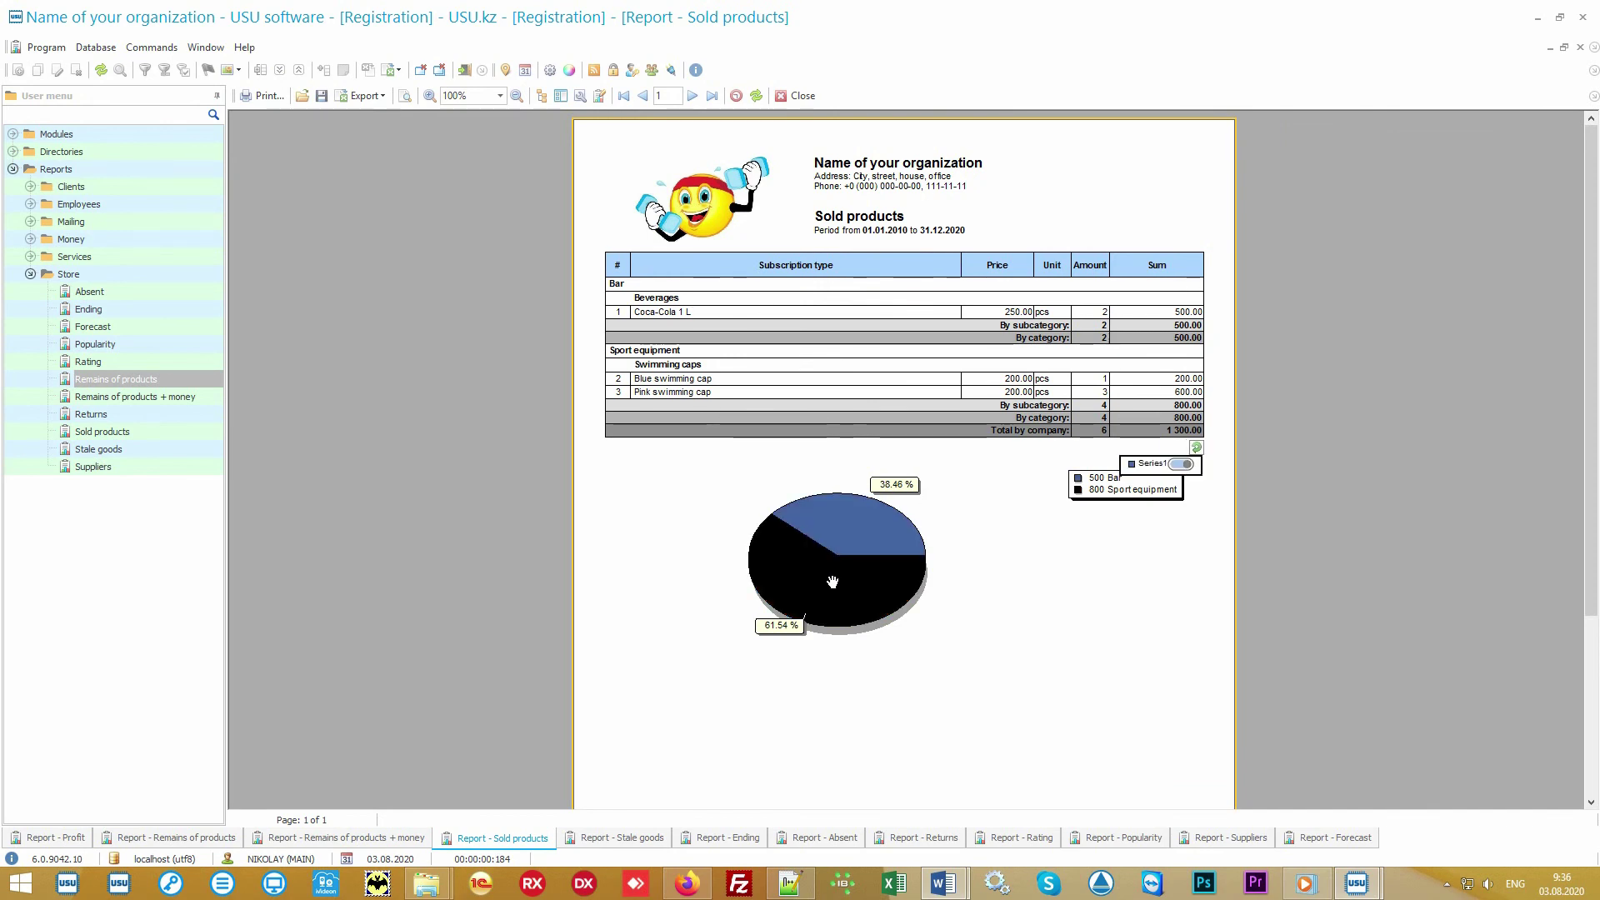
{"action": "left_click", "coordinate": [619, 836]}
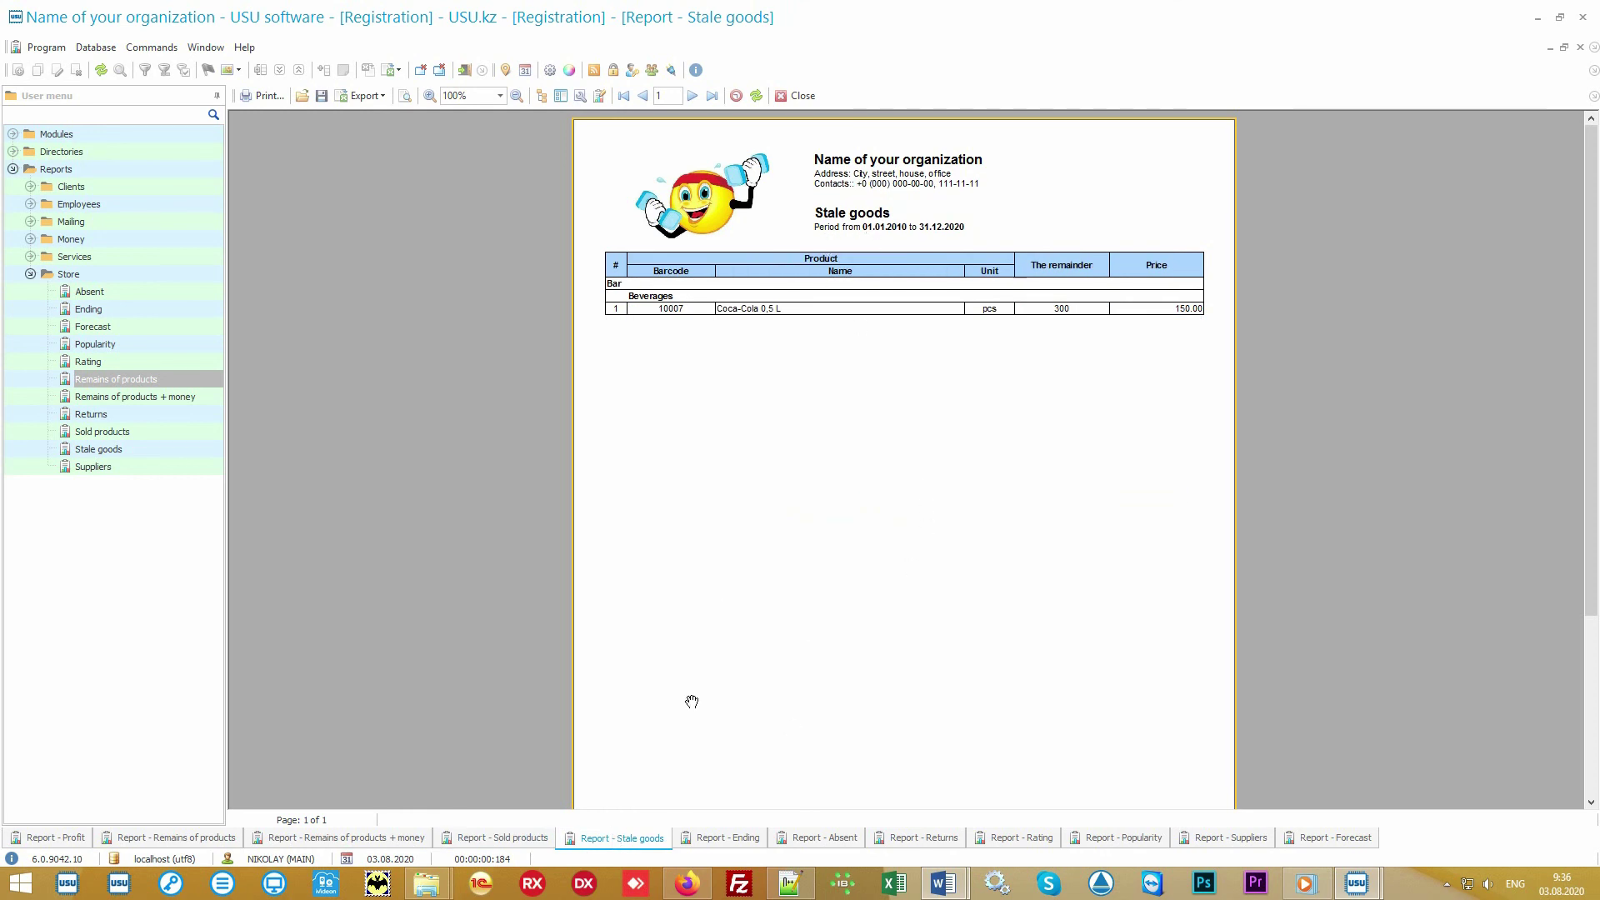
- Examine the Ending, Absent and Returns store reports in turn
{"action": "left_click", "coordinate": [727, 840]}
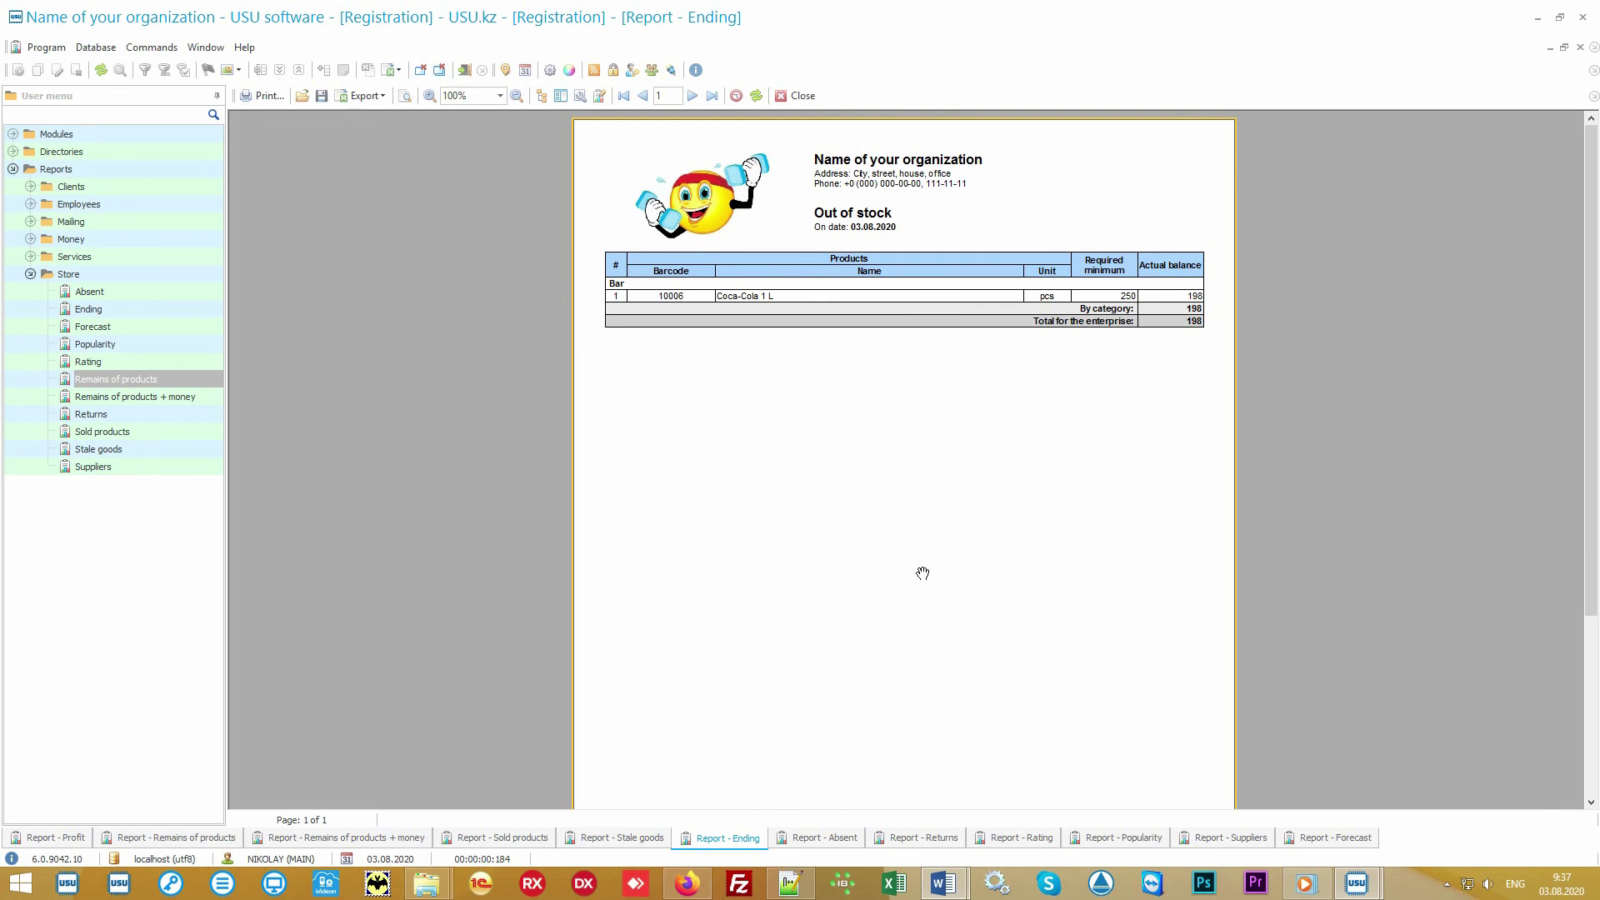
{"action": "left_click", "coordinate": [808, 838]}
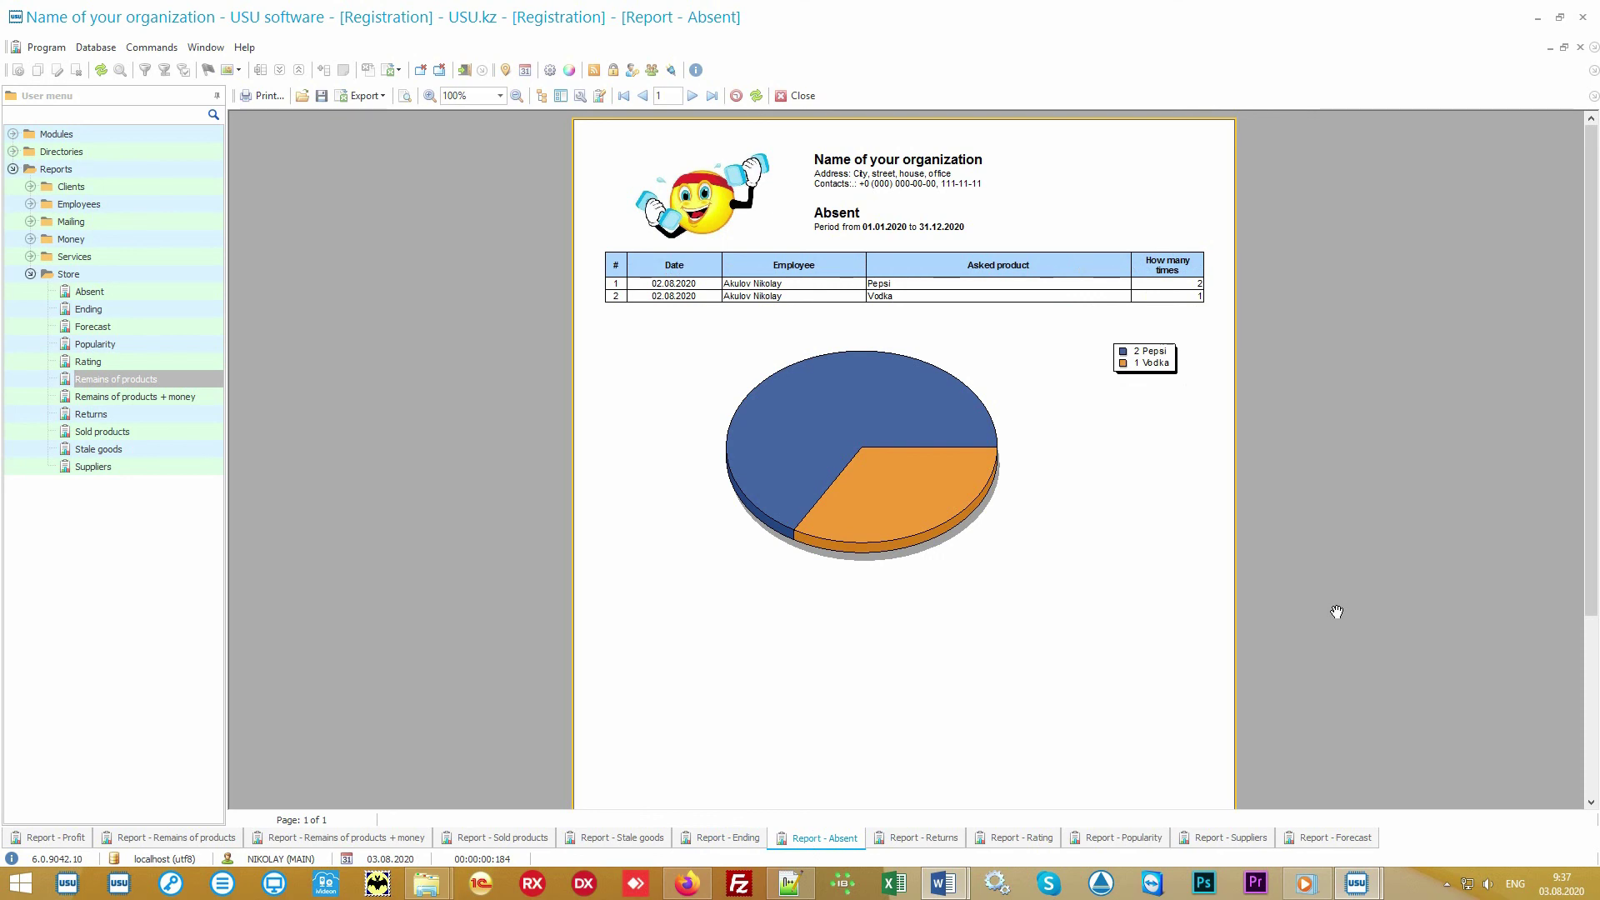
{"action": "left_click", "coordinate": [917, 838]}
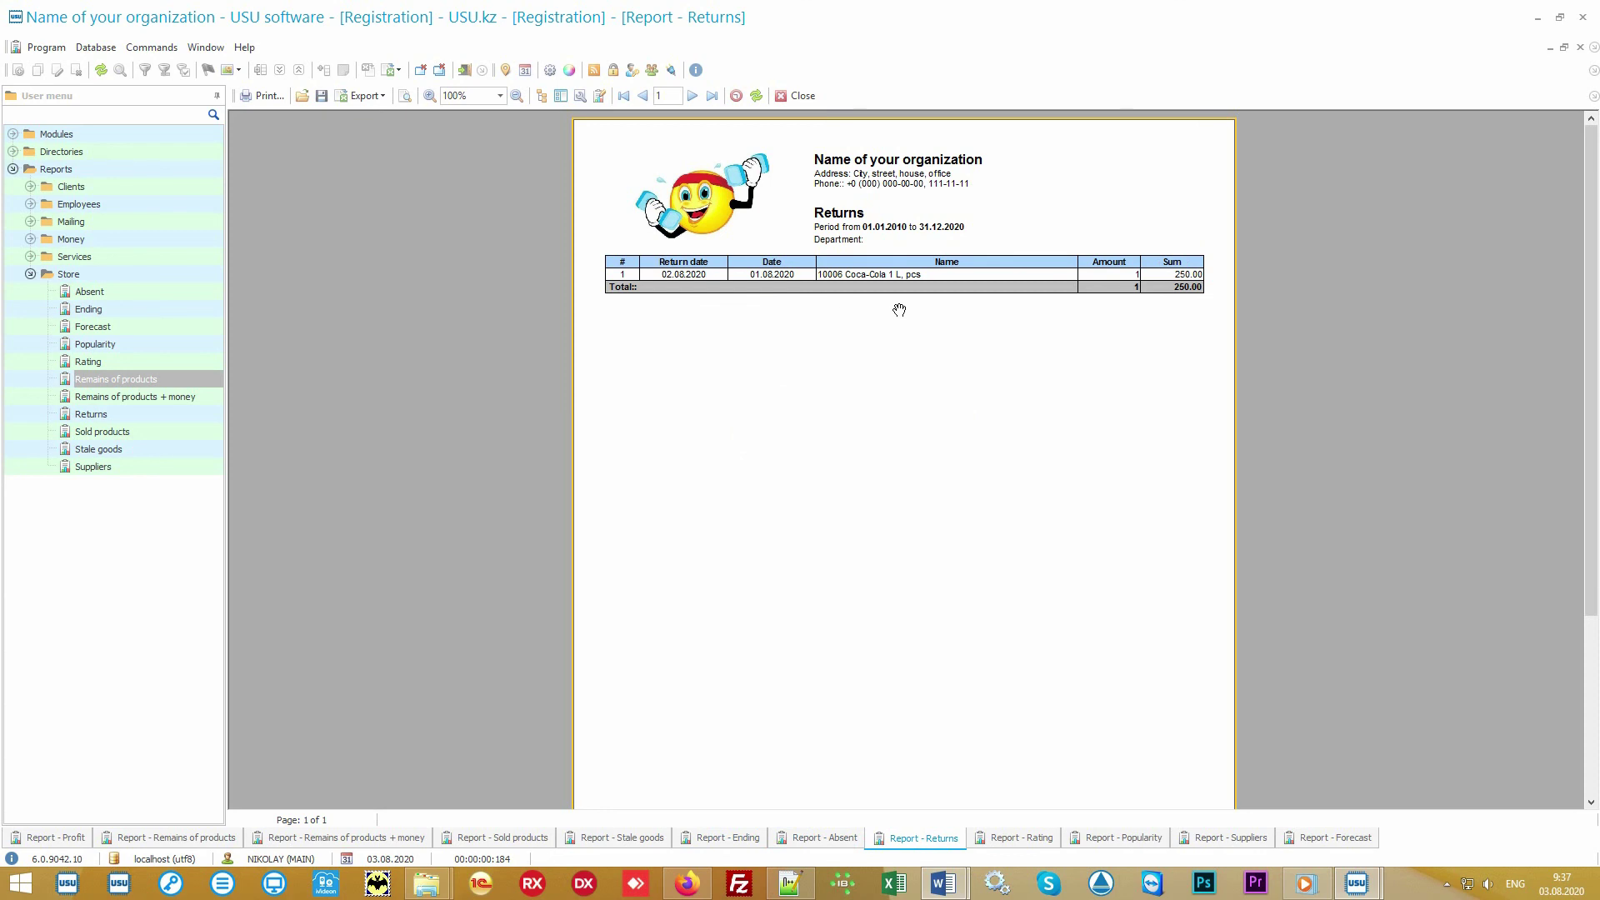
- Compare the Rating report of products by sum with the Popularity report by amount
{"action": "left_click", "coordinate": [1023, 839]}
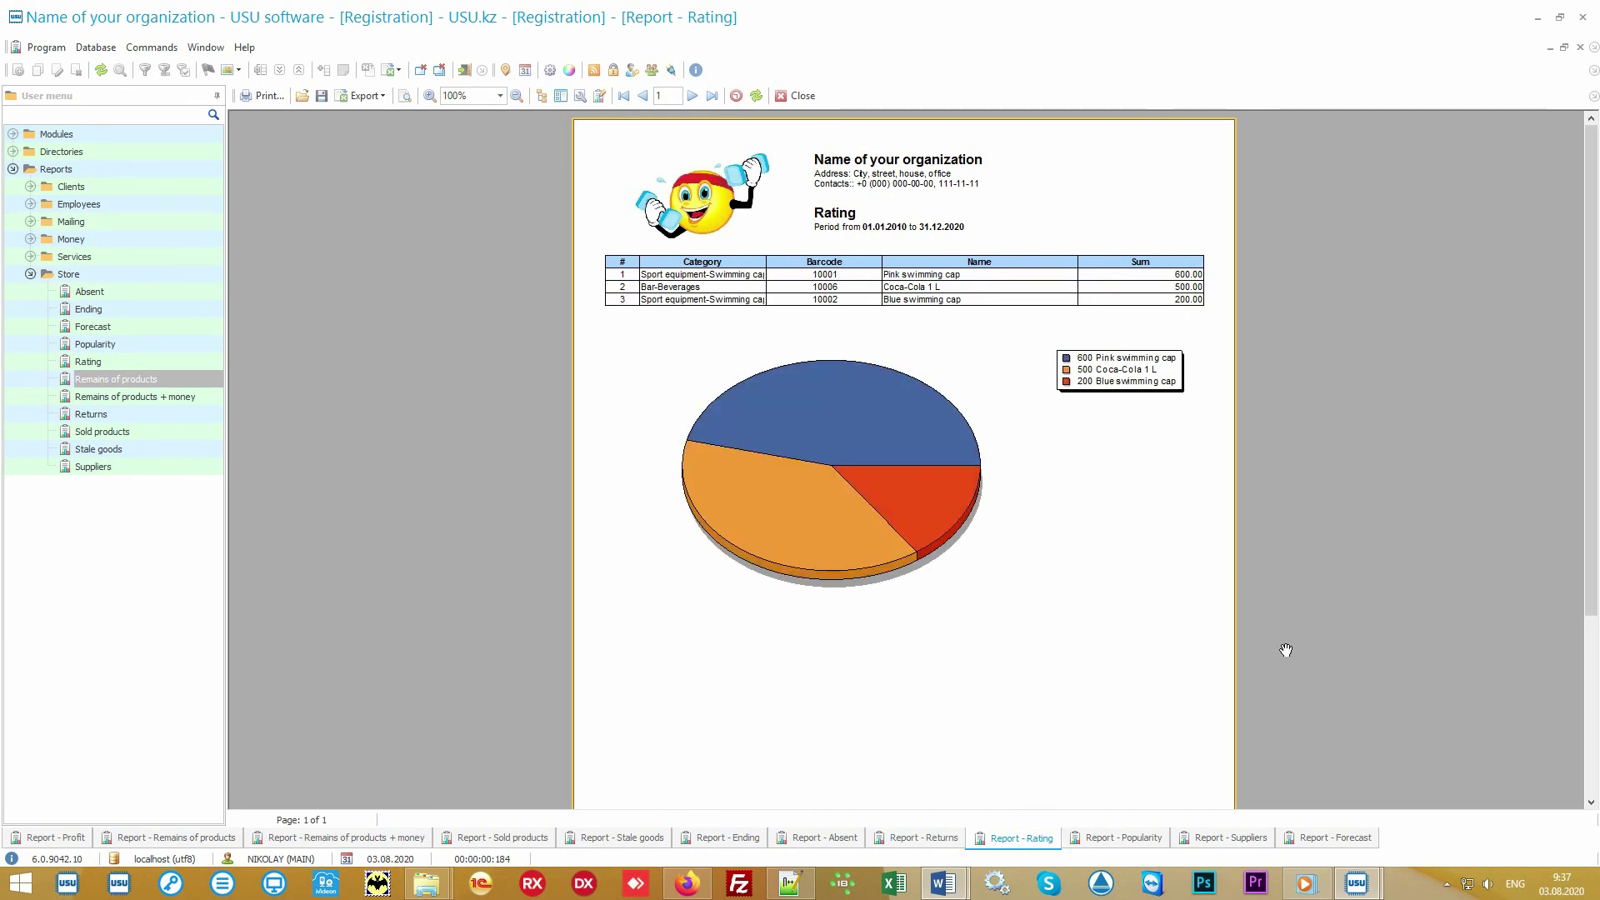
{"action": "left_click", "coordinate": [1125, 839]}
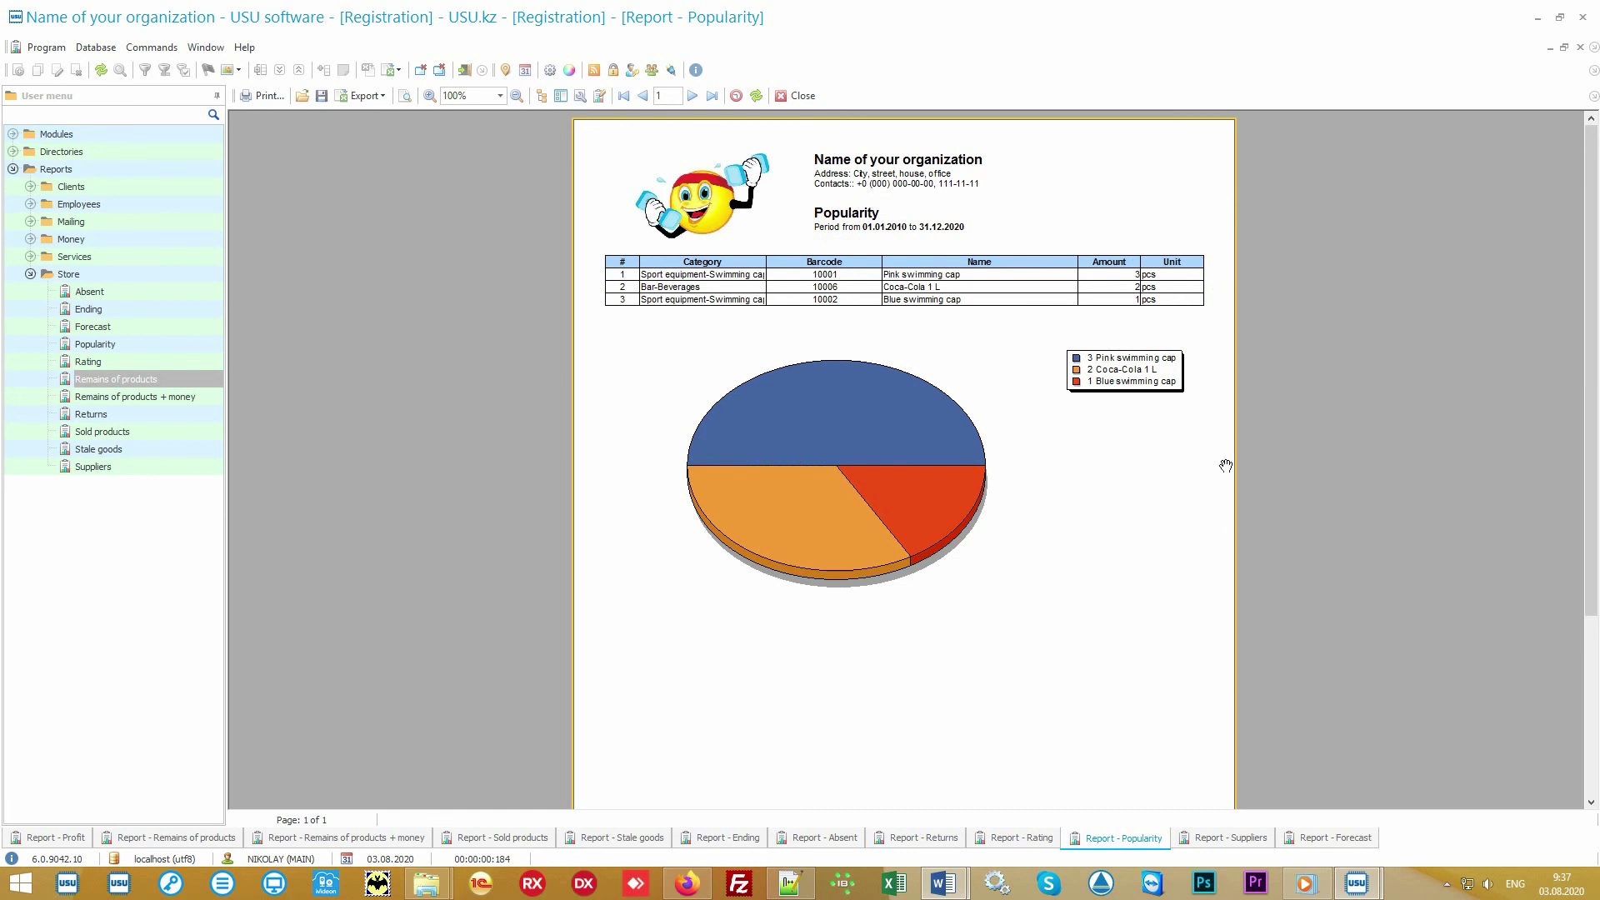
{"action": "left_click", "coordinate": [1022, 842]}
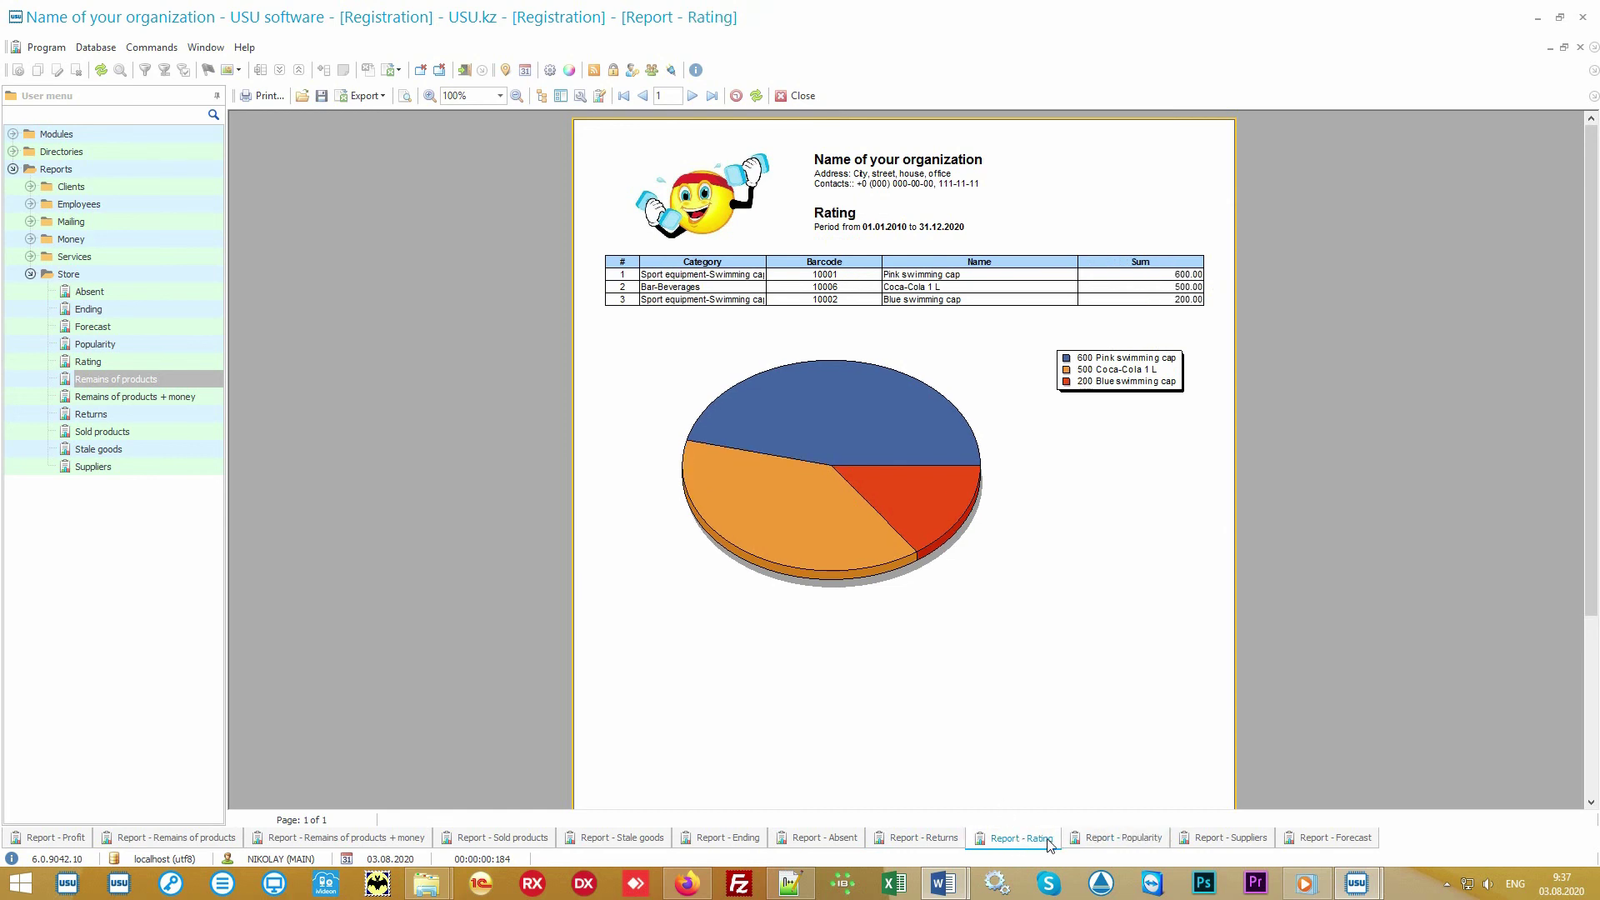
- Examine the Popularity, Suppliers and Forecast store reports in turn
{"action": "left_click", "coordinate": [1098, 844]}
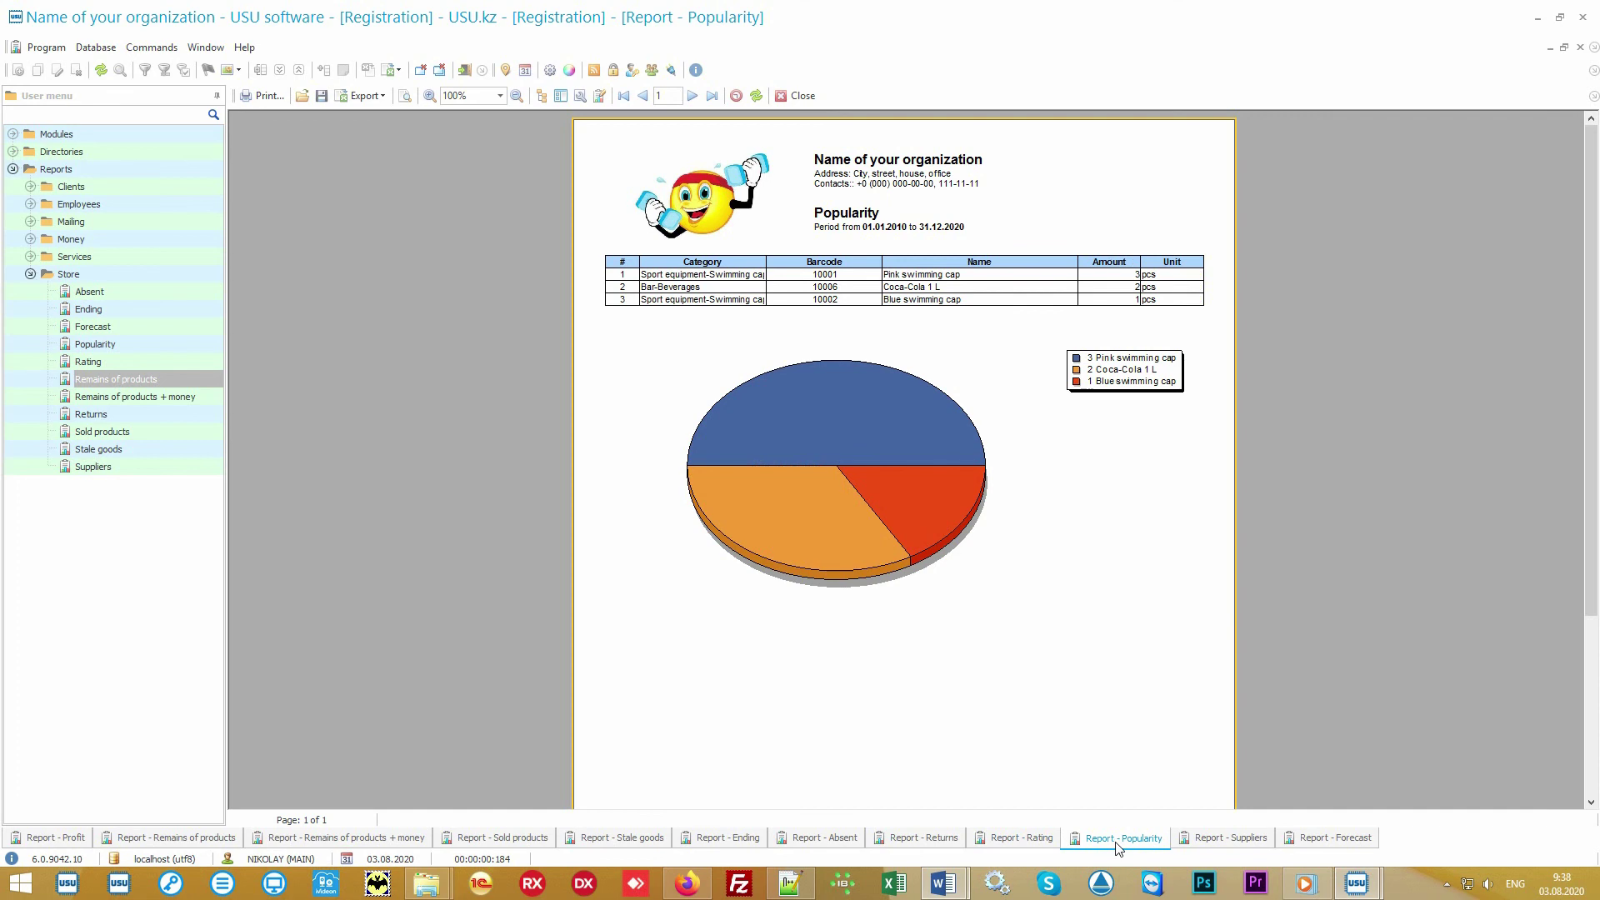
{"action": "left_click", "coordinate": [1228, 844]}
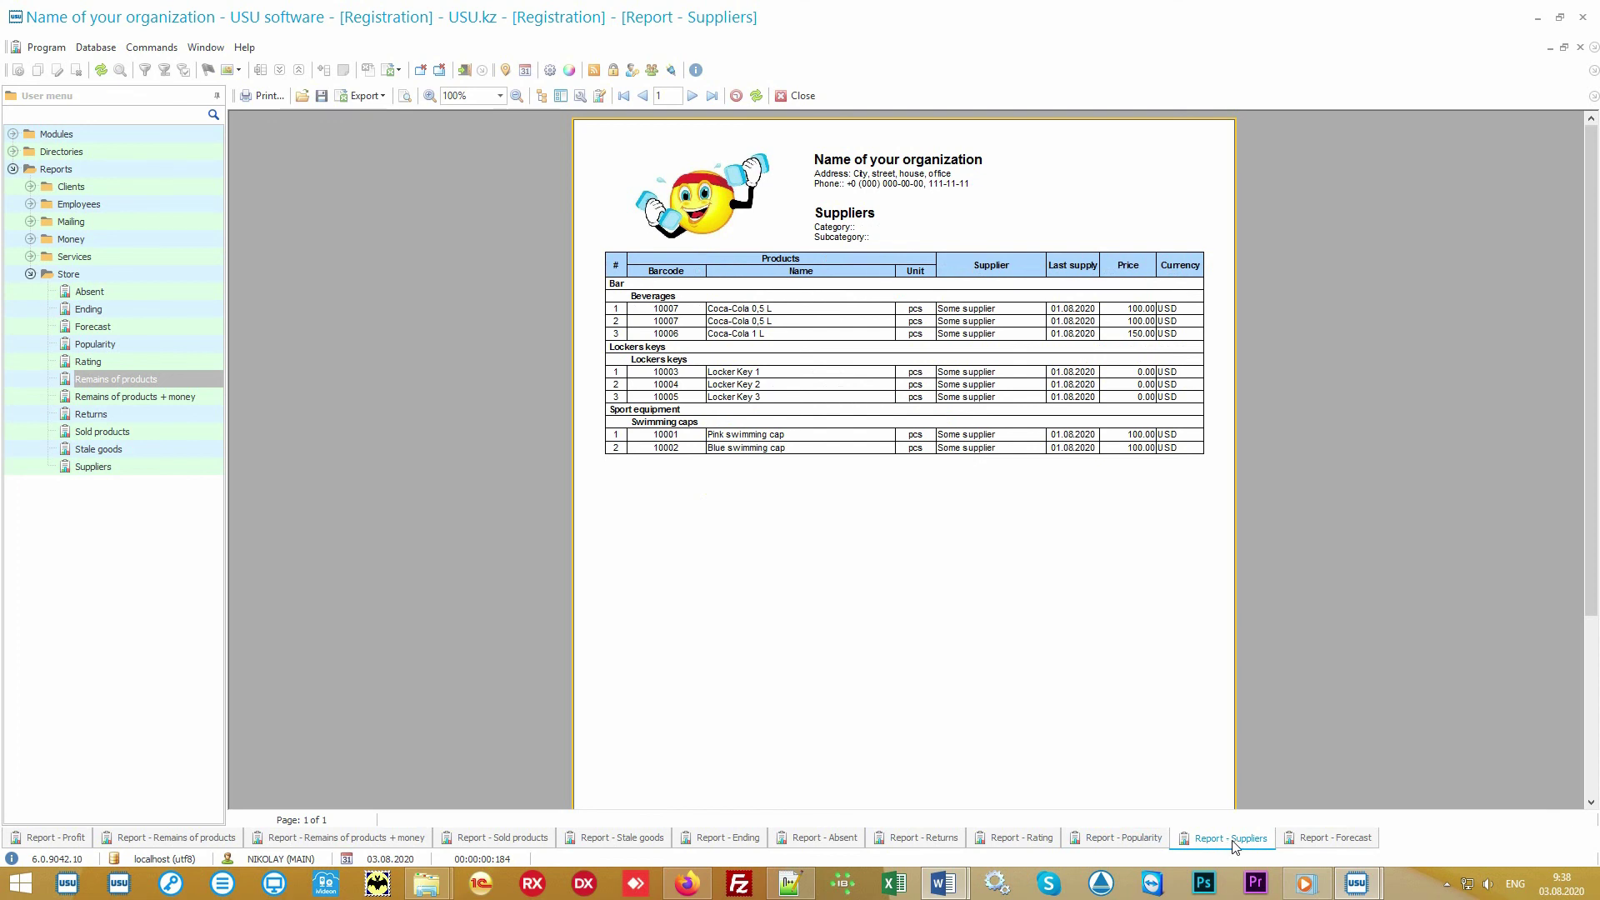
{"action": "left_click", "coordinate": [1321, 844]}
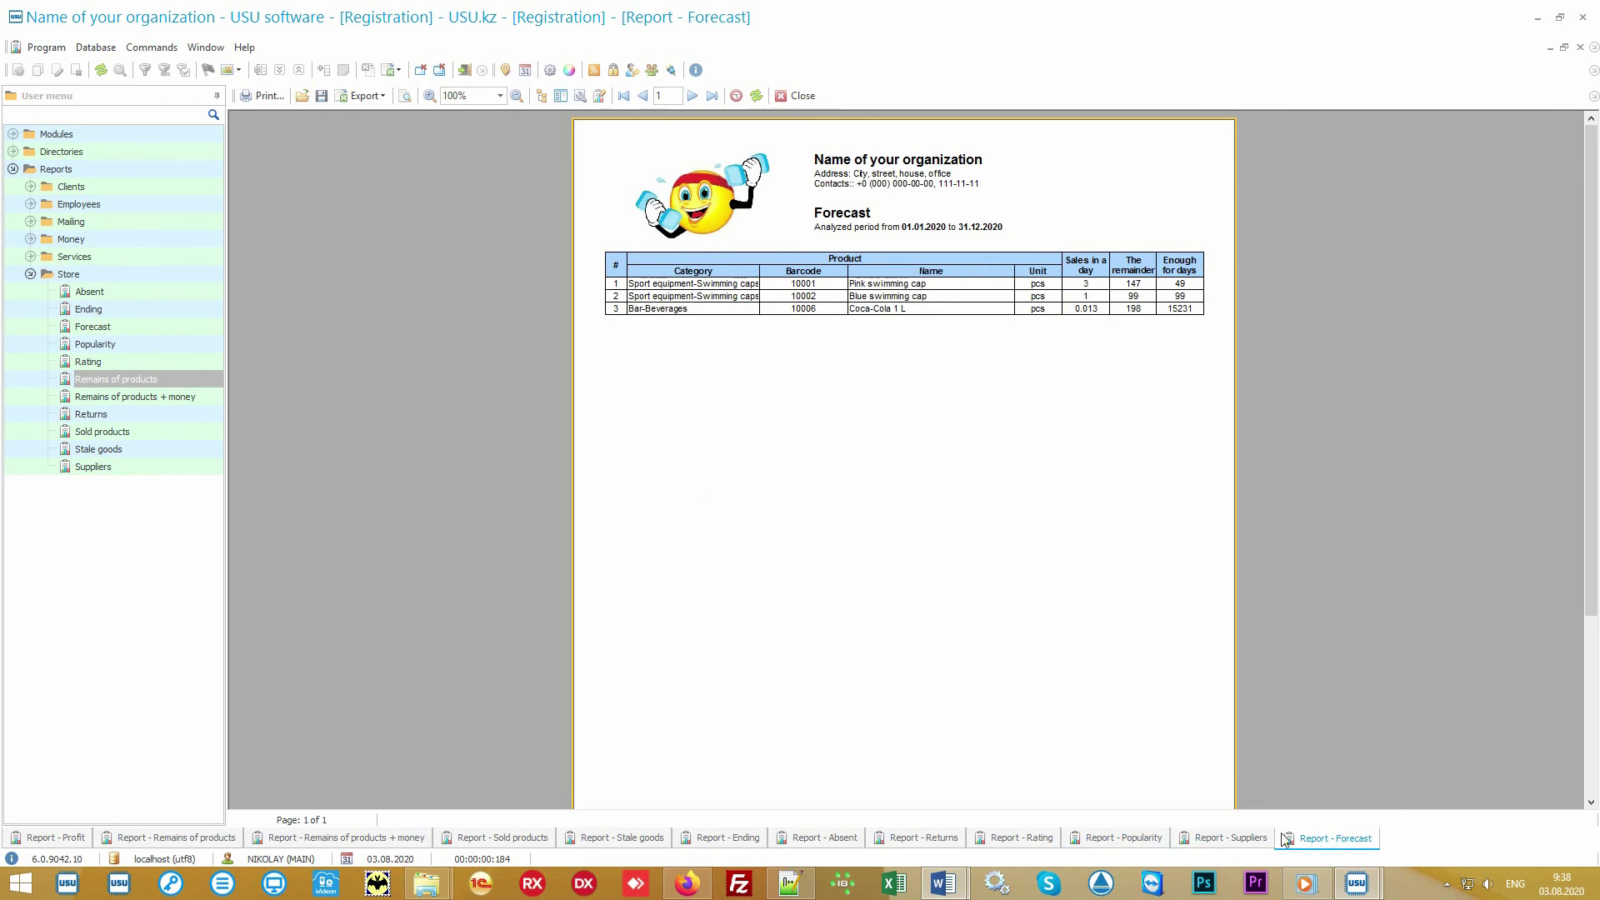
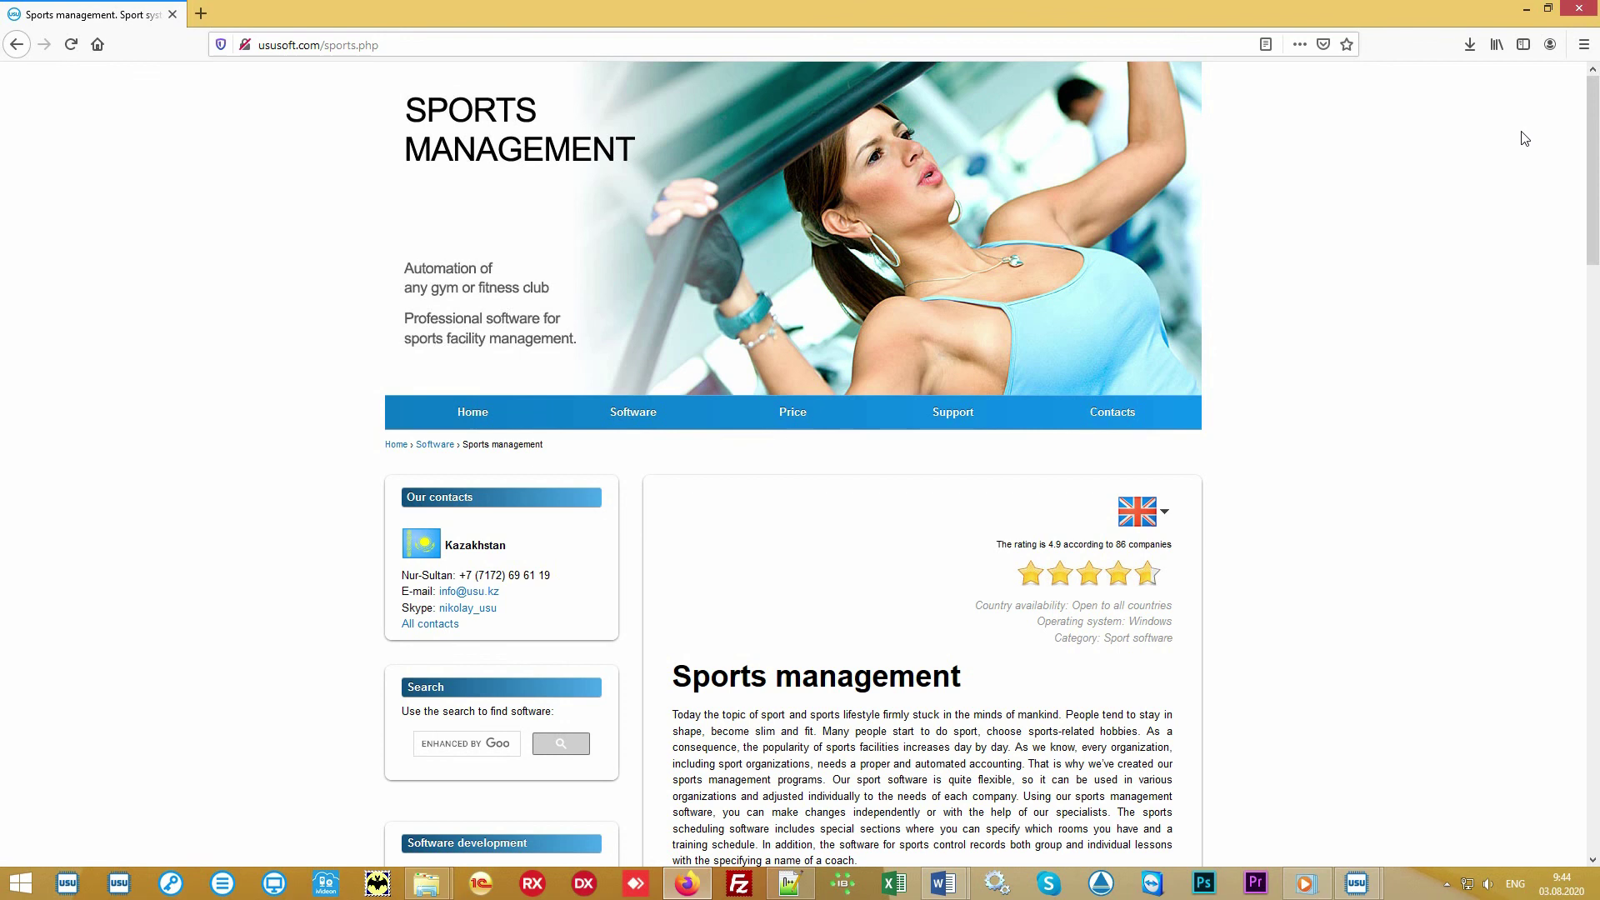
- Open the website's software price page, set the currency to US dollar - USD, and review the price table
{"action": "left_click", "coordinate": [792, 410]}
{"action": "scroll", "coordinate": [1275, 451], "scroll_direction": "down", "scroll_amount": 2}
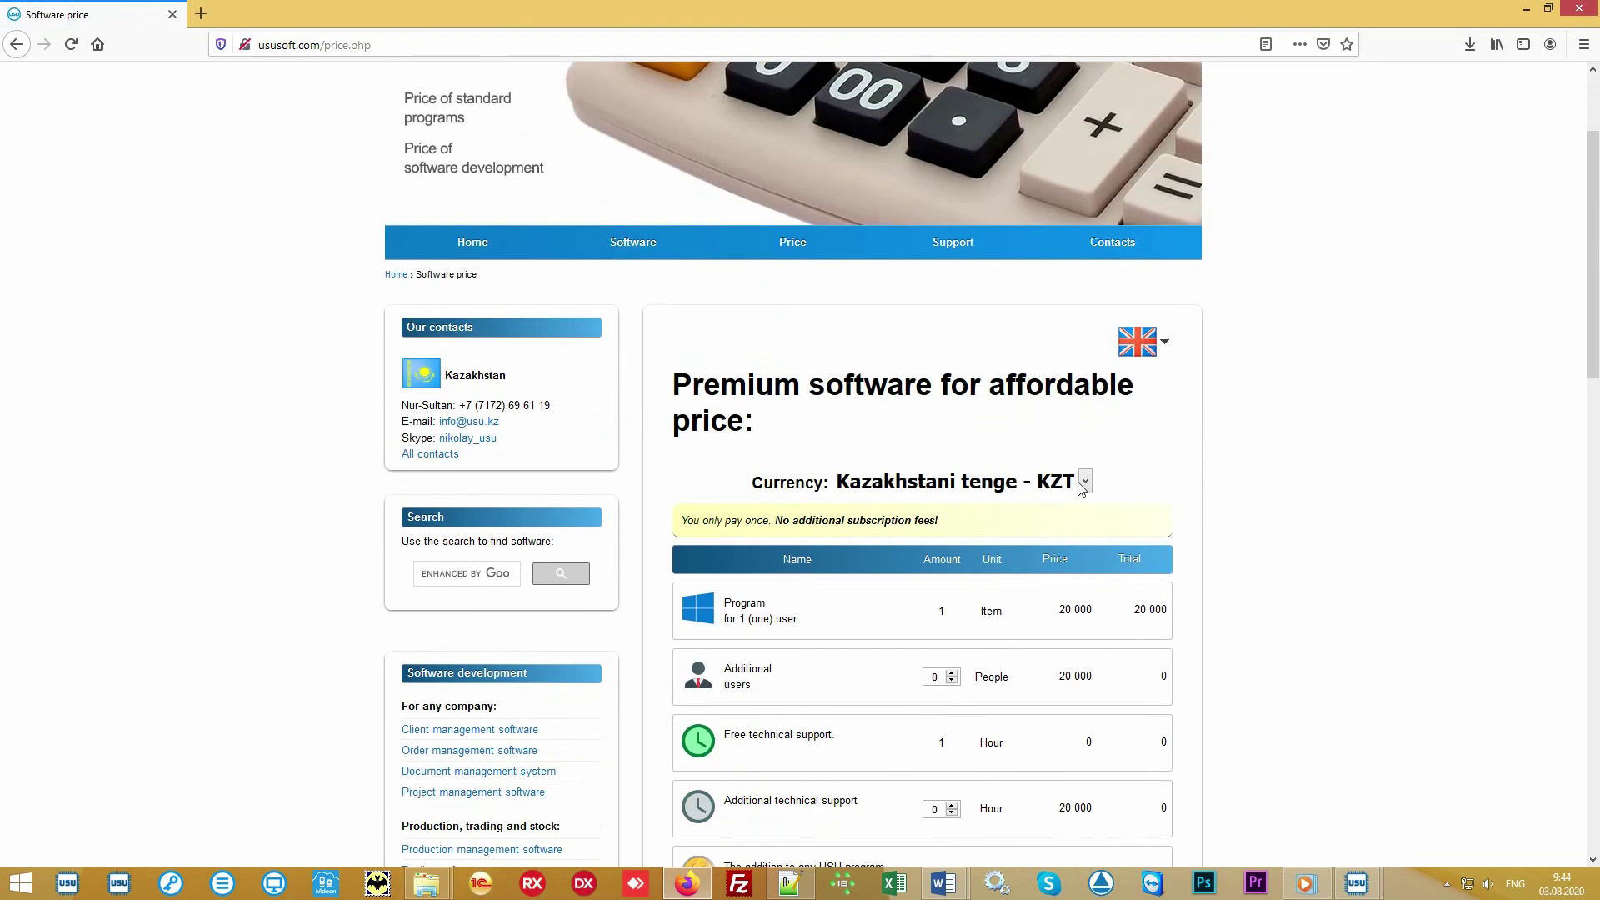
{"action": "left_click", "coordinate": [1084, 484]}
{"action": "scroll", "coordinate": [912, 263], "scroll_direction": "down", "scroll_amount": 1}
{"action": "left_click", "coordinate": [925, 158]}
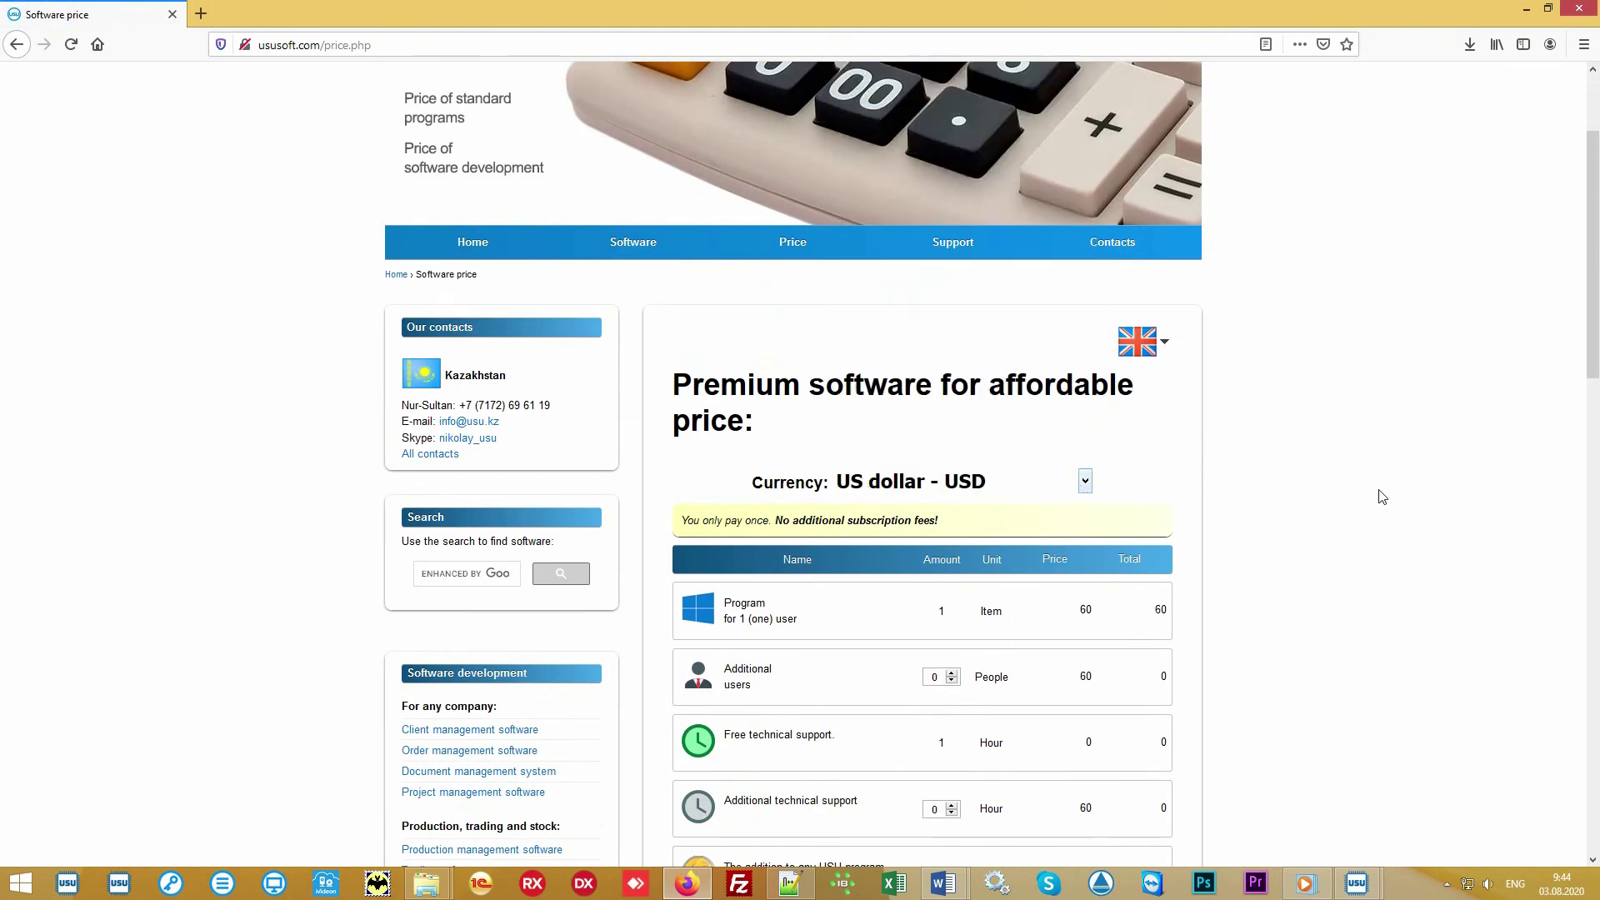
{"action": "scroll", "coordinate": [1370, 477], "scroll_direction": "down", "scroll_amount": 3}
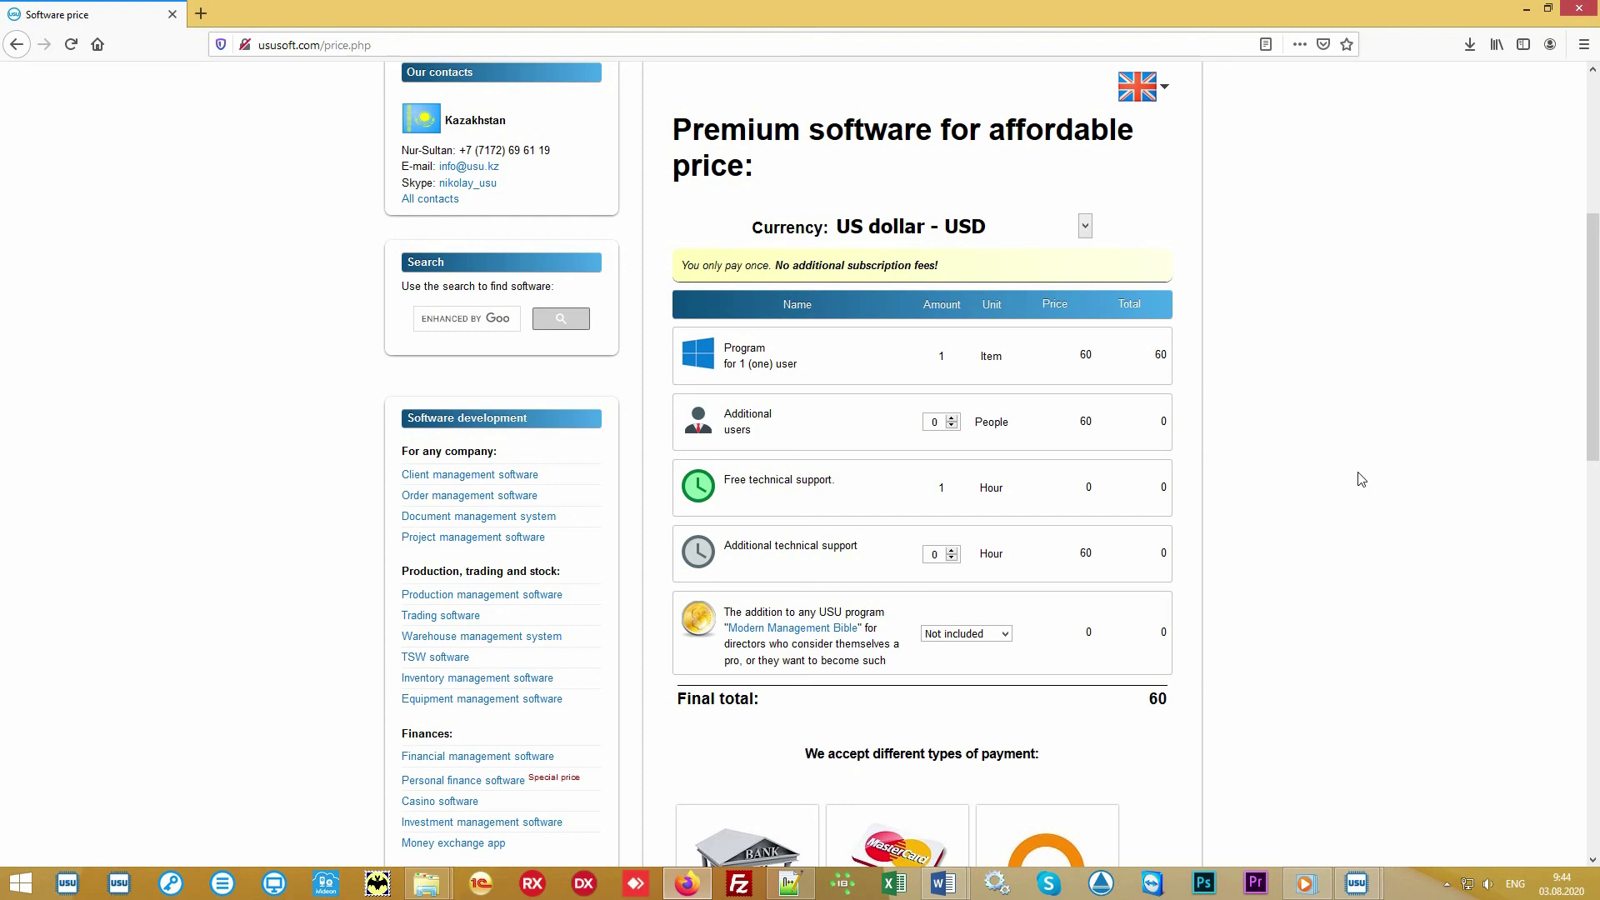
- Open the website's contact details page and look through the messenger contacts and country office listings down to the legal information
{"action": "scroll", "coordinate": [1361, 479], "scroll_direction": "up", "scroll_amount": 5}
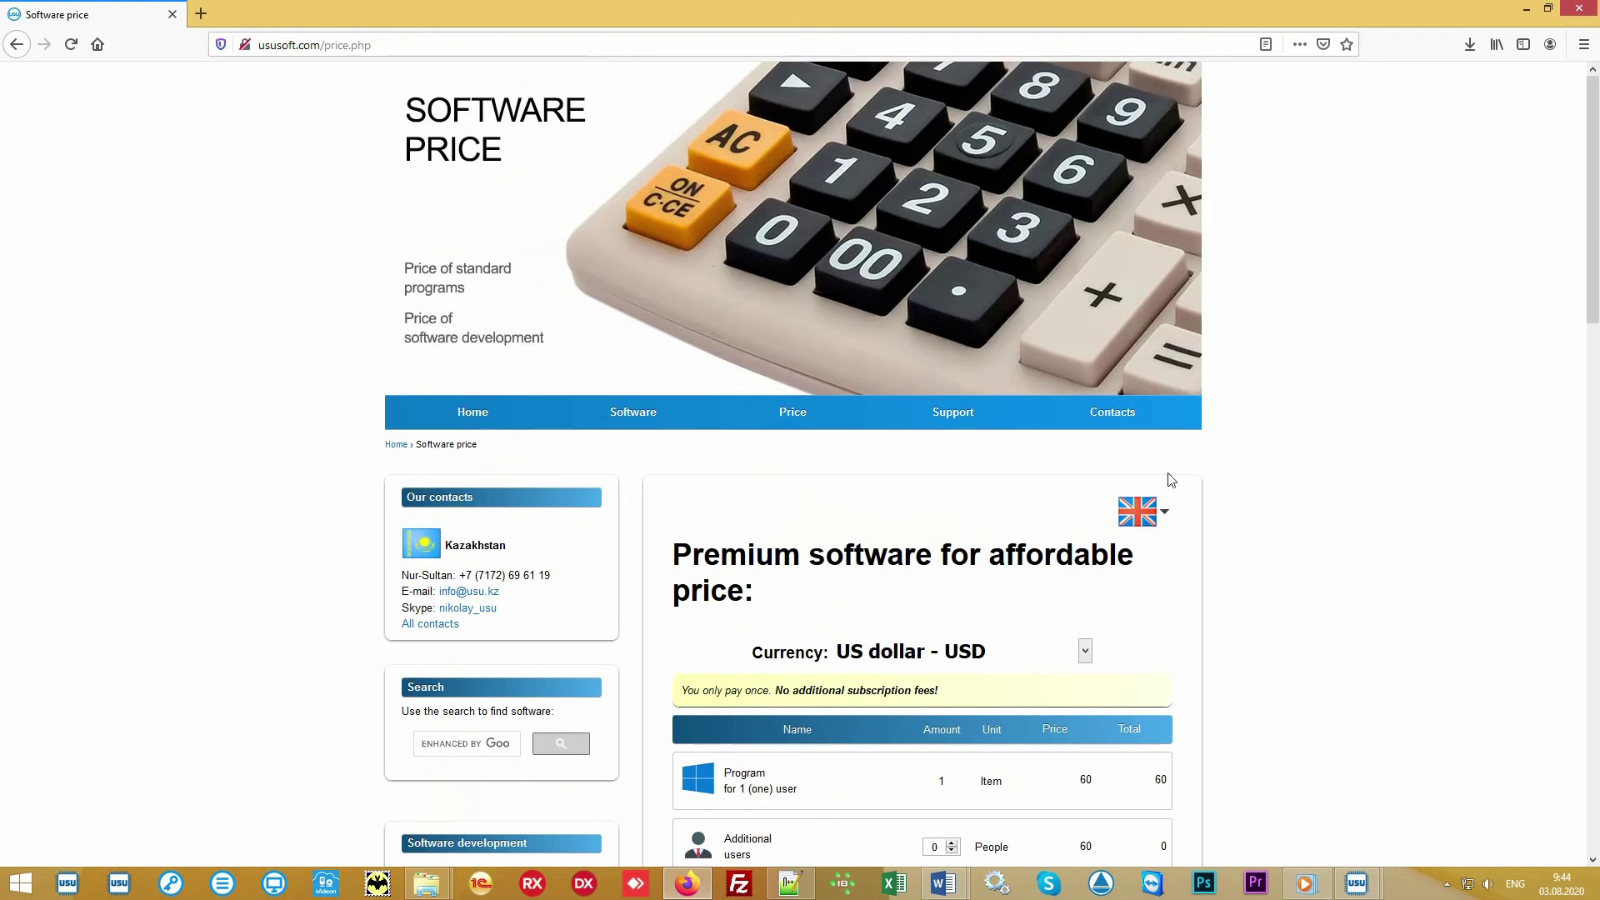
{"action": "left_click", "coordinate": [1111, 414]}
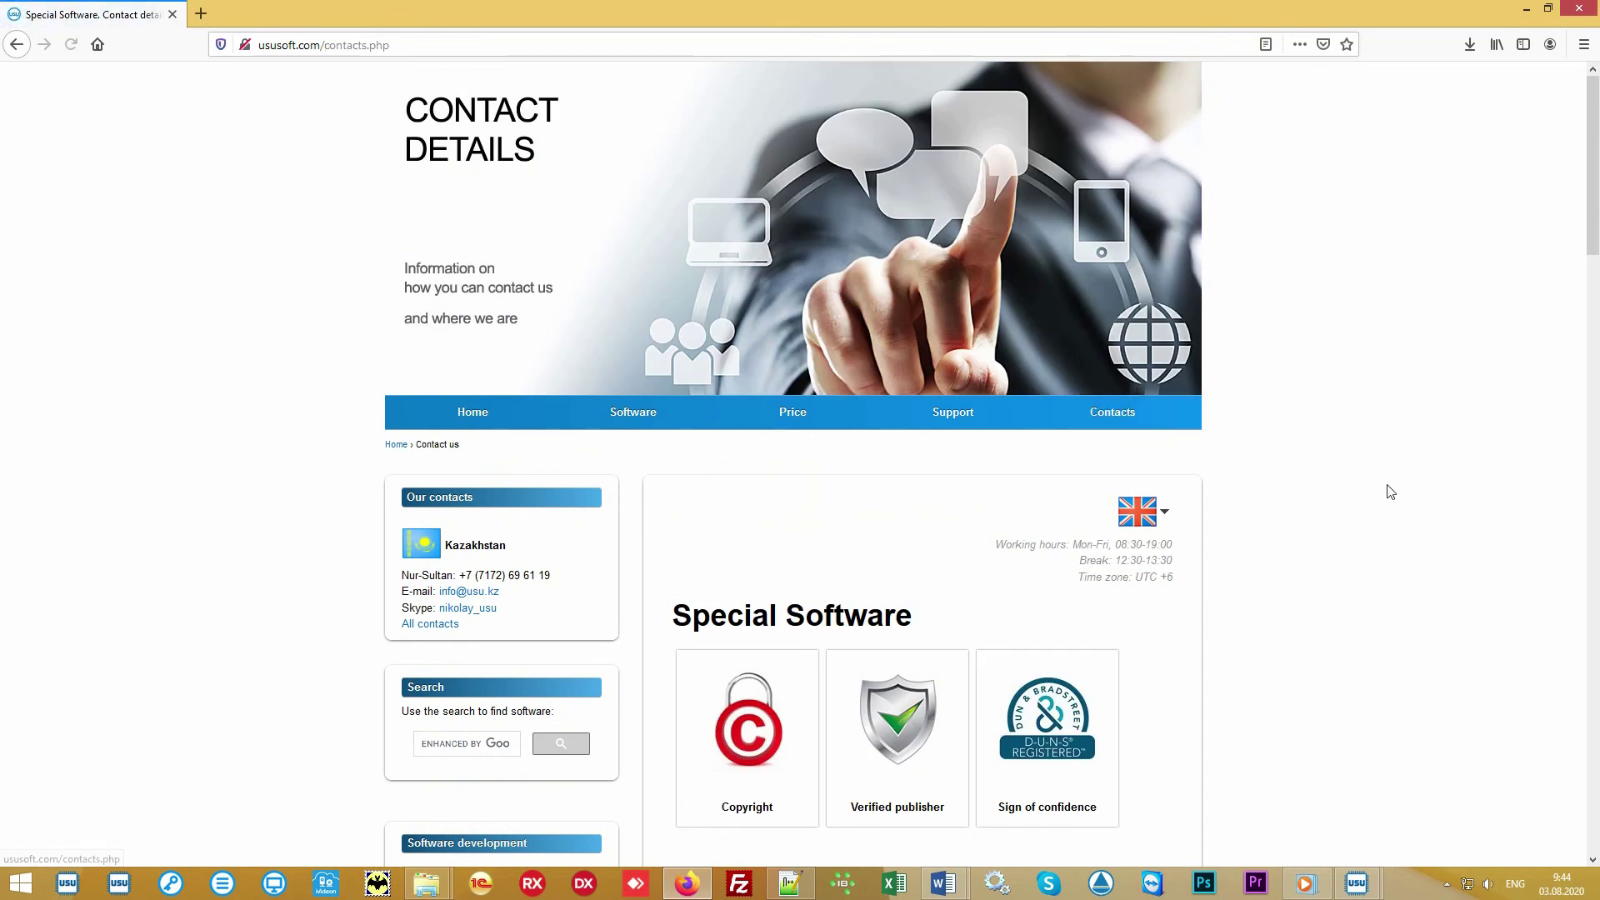
{"action": "scroll", "coordinate": [1390, 491], "scroll_direction": "down", "scroll_amount": 6}
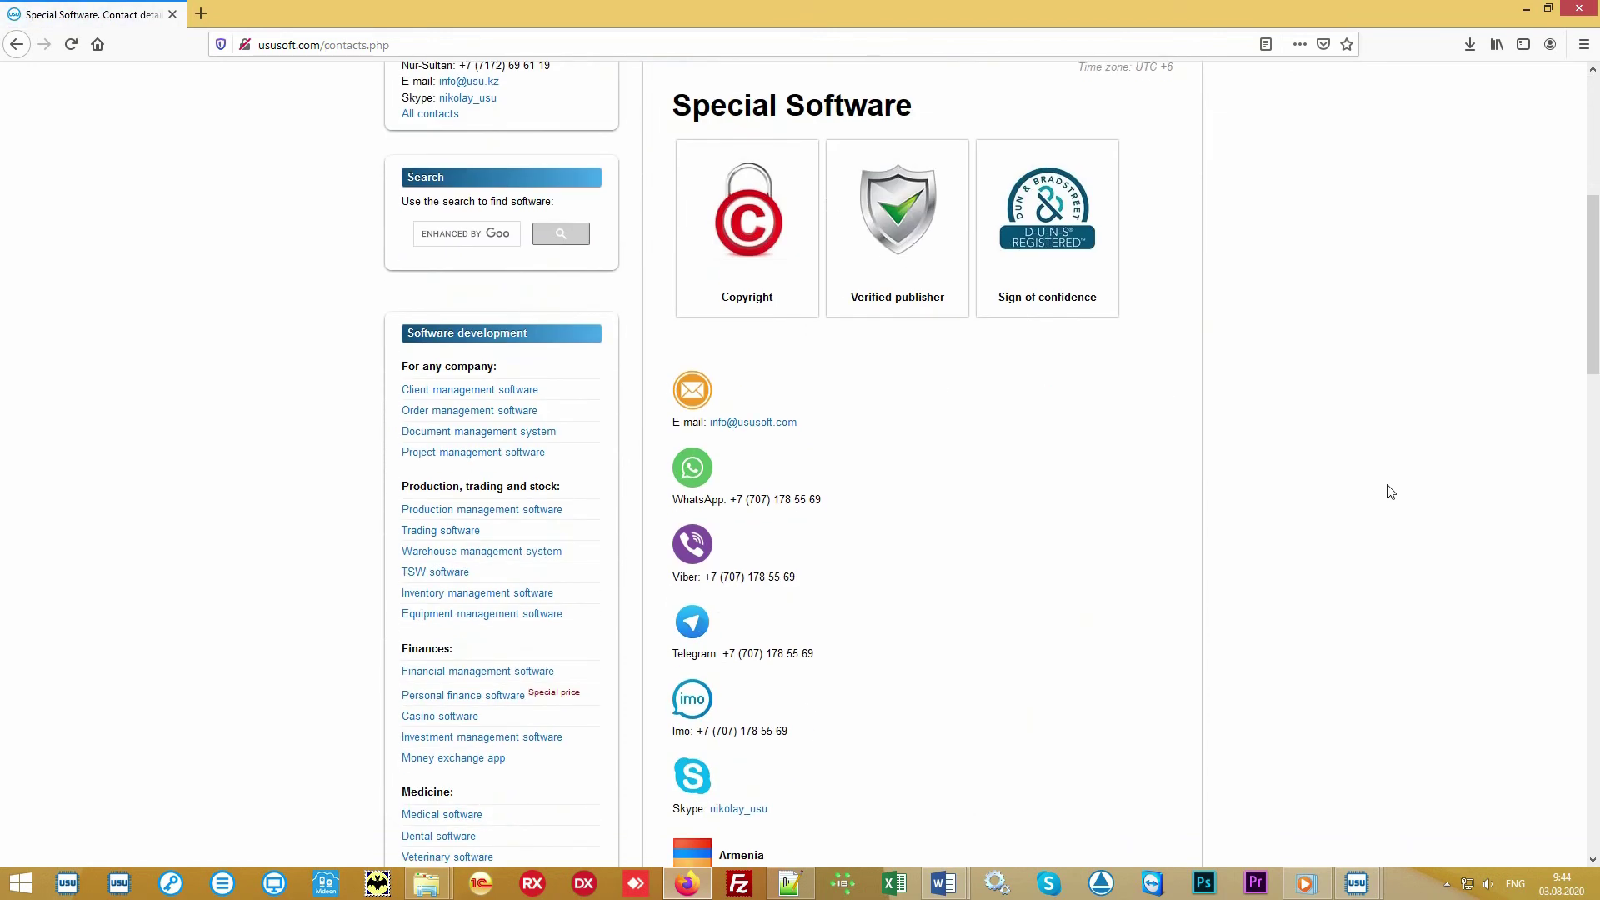
{"action": "scroll", "coordinate": [1387, 493], "scroll_direction": "down", "scroll_amount": 5}
{"action": "scroll", "coordinate": [1388, 493], "scroll_direction": "down", "scroll_amount": 4}
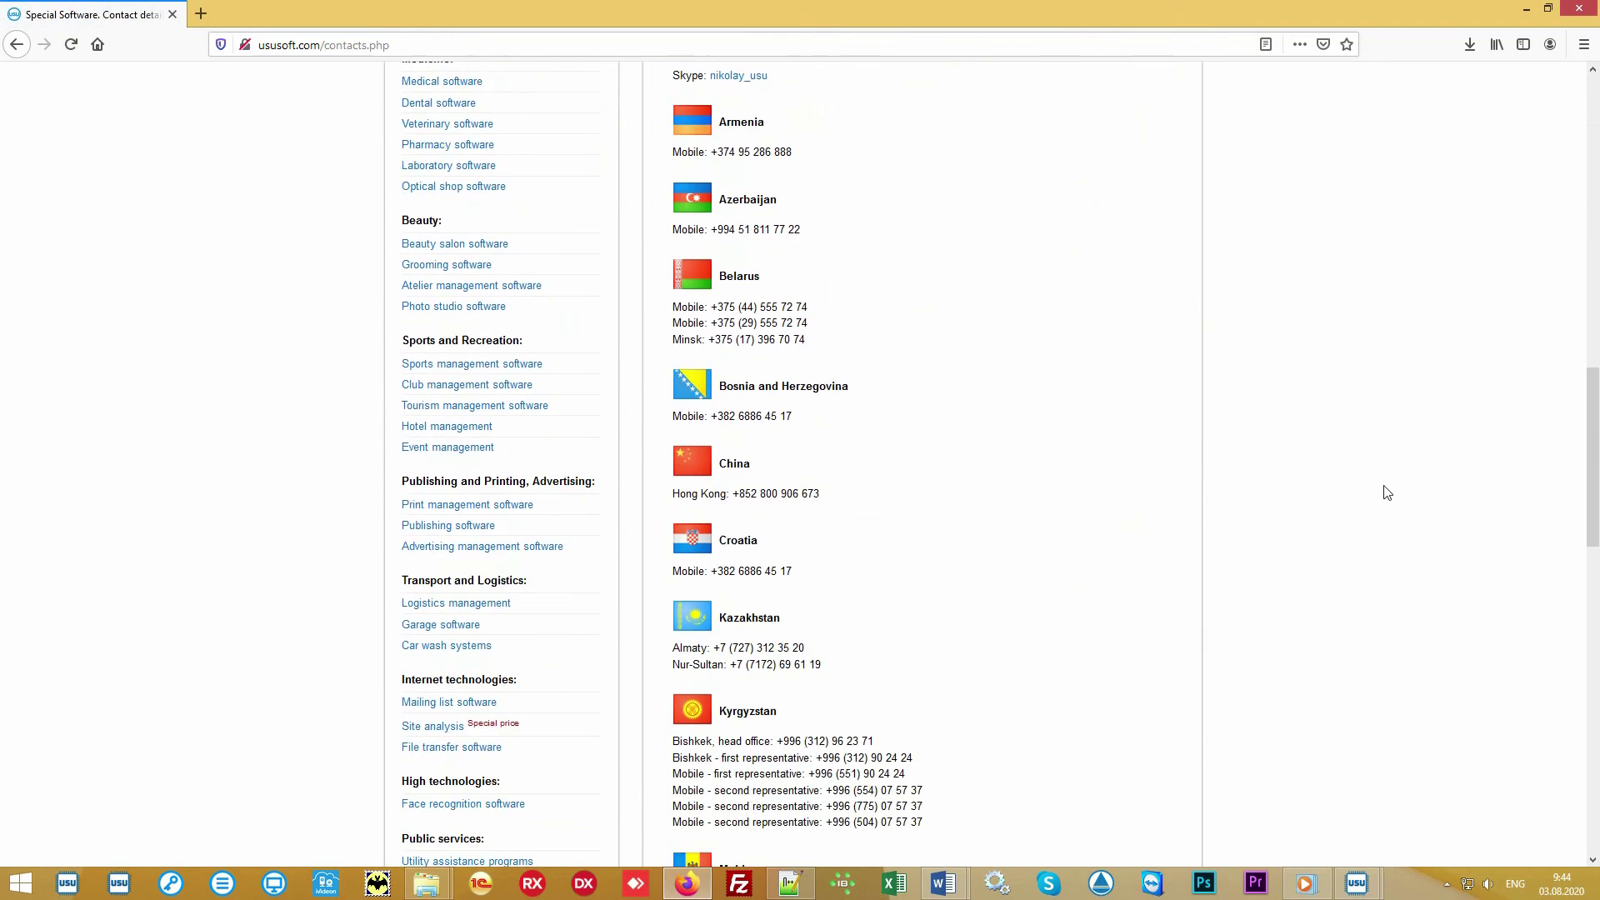
{"action": "scroll", "coordinate": [1388, 493], "scroll_direction": "down", "scroll_amount": 3}
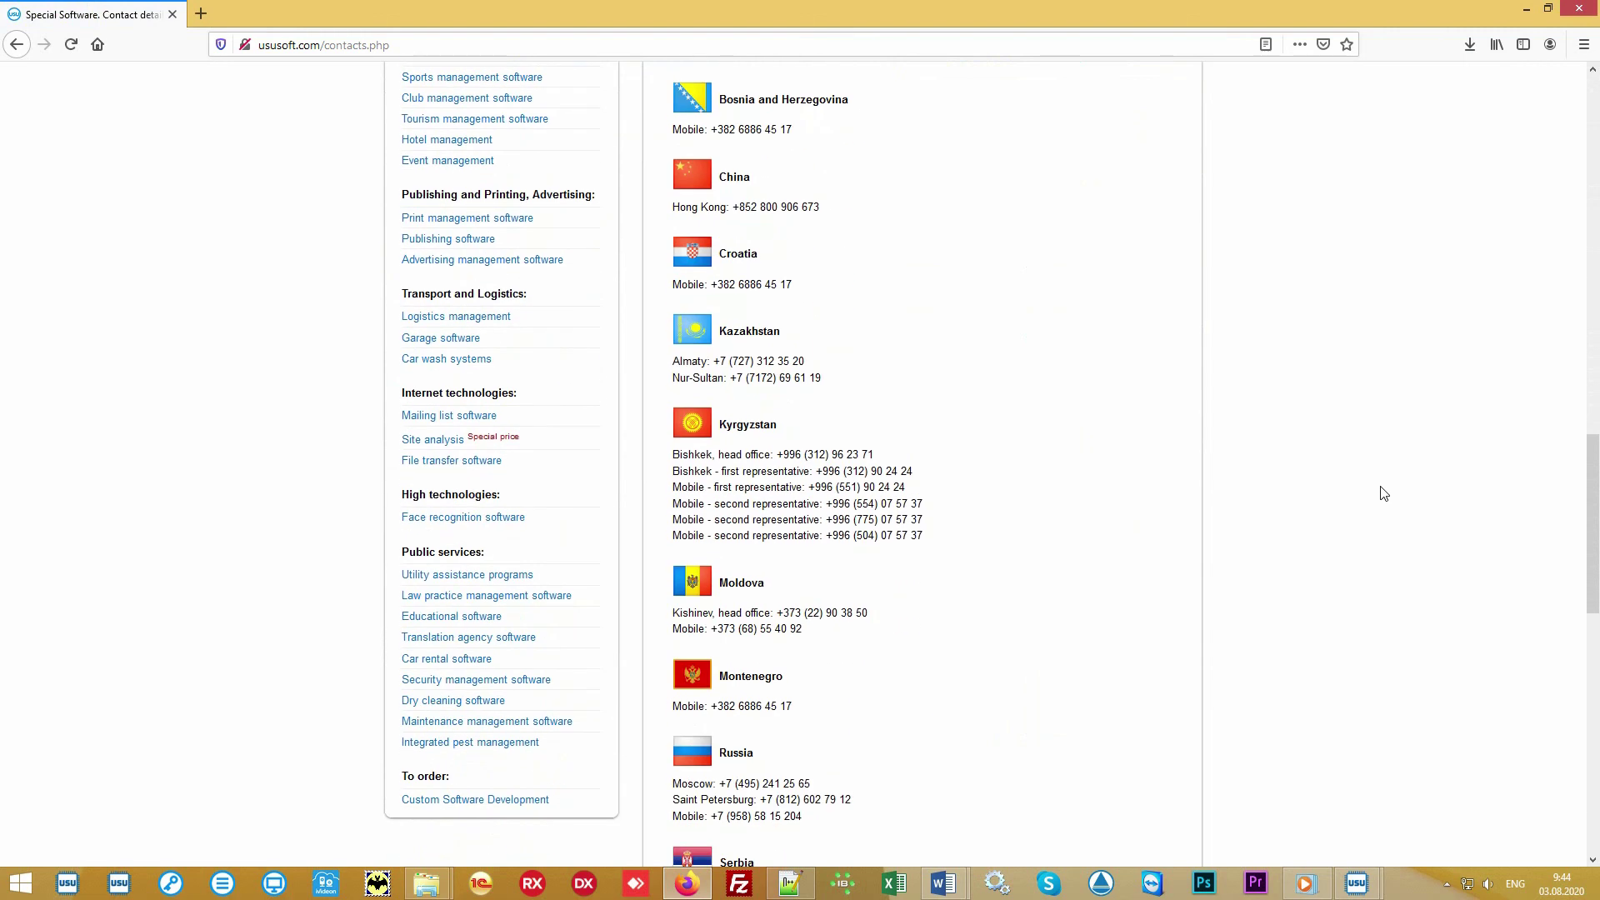
{"action": "scroll", "coordinate": [1384, 493], "scroll_direction": "down", "scroll_amount": 3}
{"action": "scroll", "coordinate": [1377, 495], "scroll_direction": "down", "scroll_amount": 2}
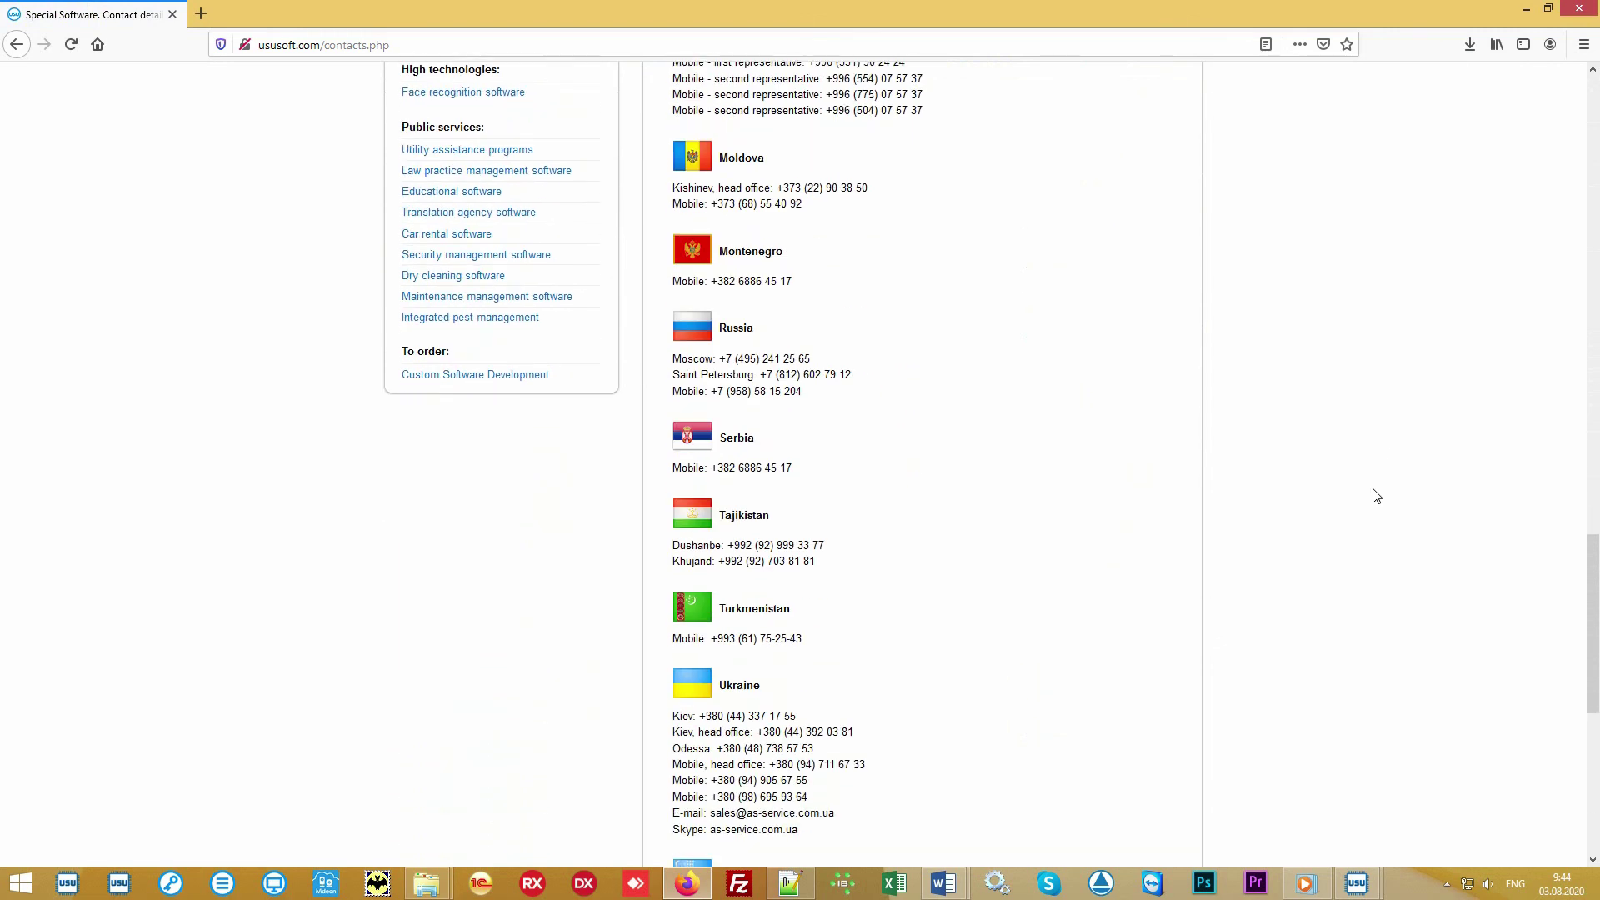
{"action": "scroll", "coordinate": [1377, 495], "scroll_direction": "down", "scroll_amount": 2}
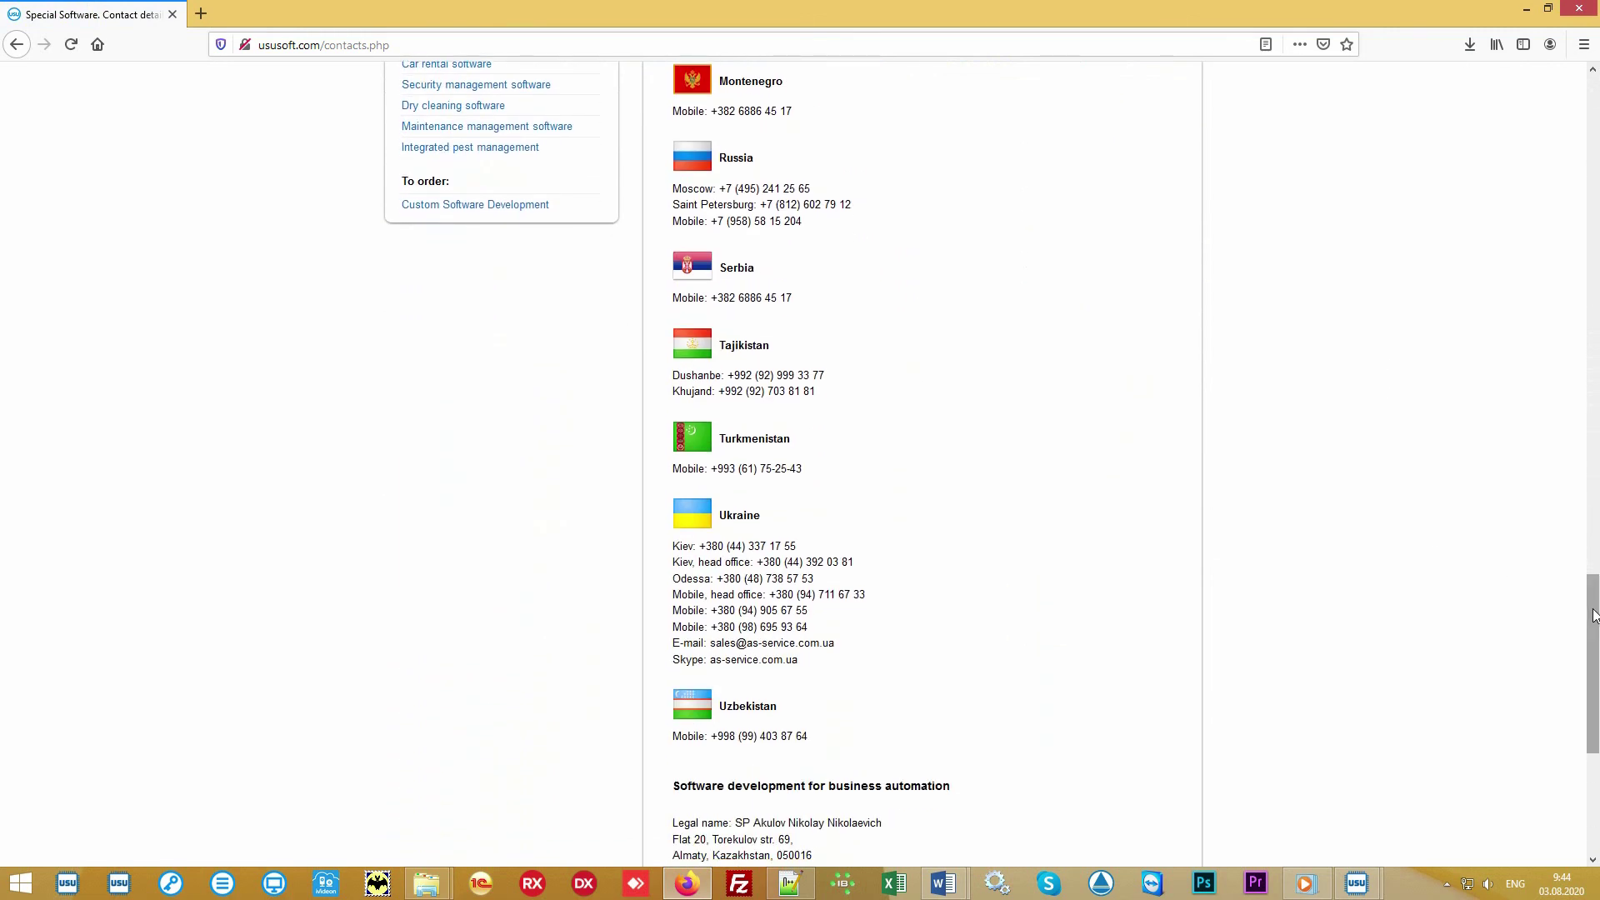
{"action": "left_click_drag", "start_coordinate": [1594, 615], "coordinate": [1525, 103]}
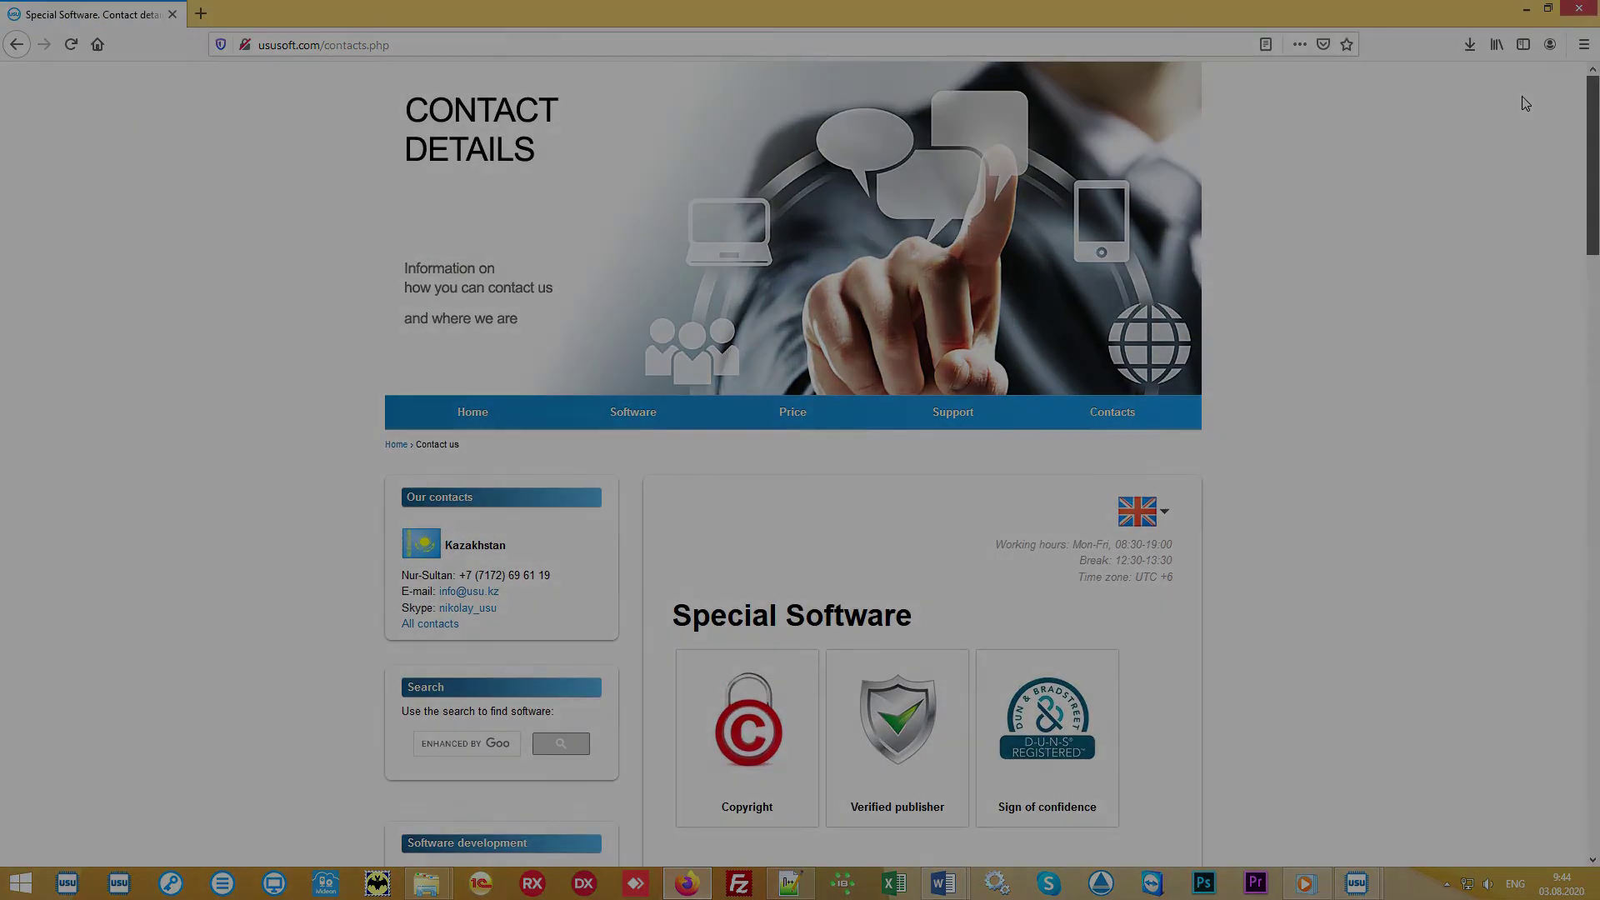